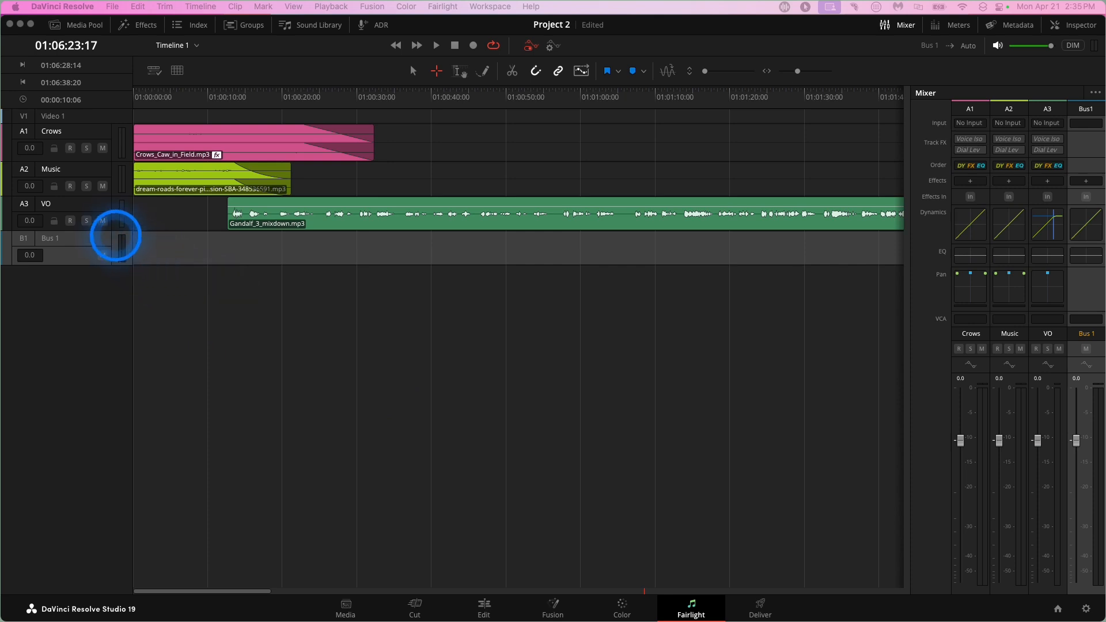
- Increase the height of the VO track so its dialogue waveform is shown larger
left_click(97, 222)
left_click_drag(98, 224, 96, 280)
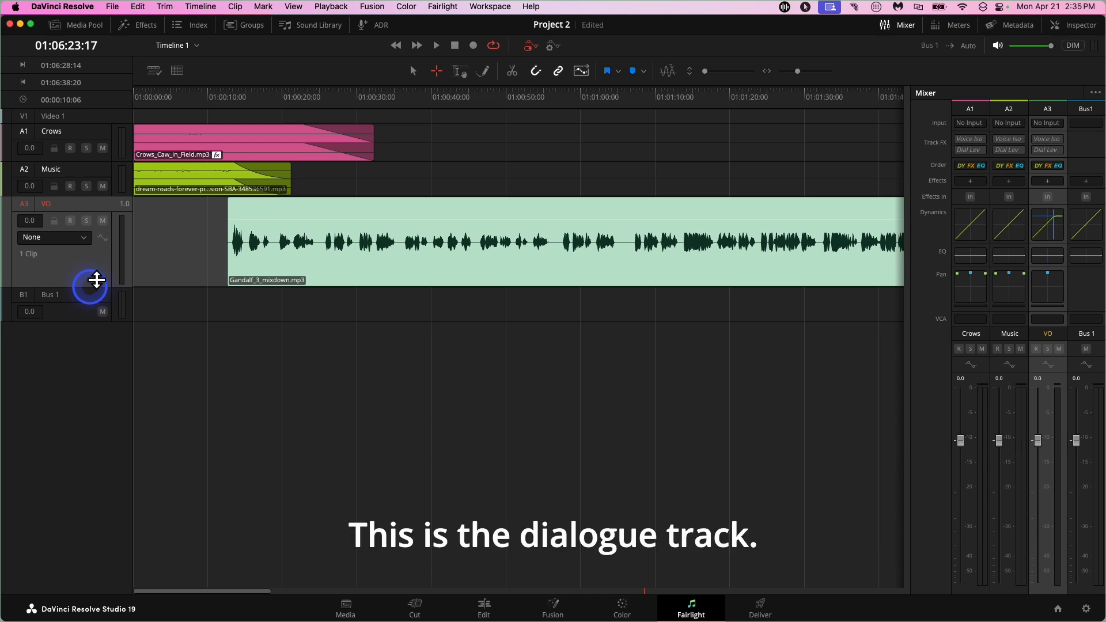
left_click(291, 315)
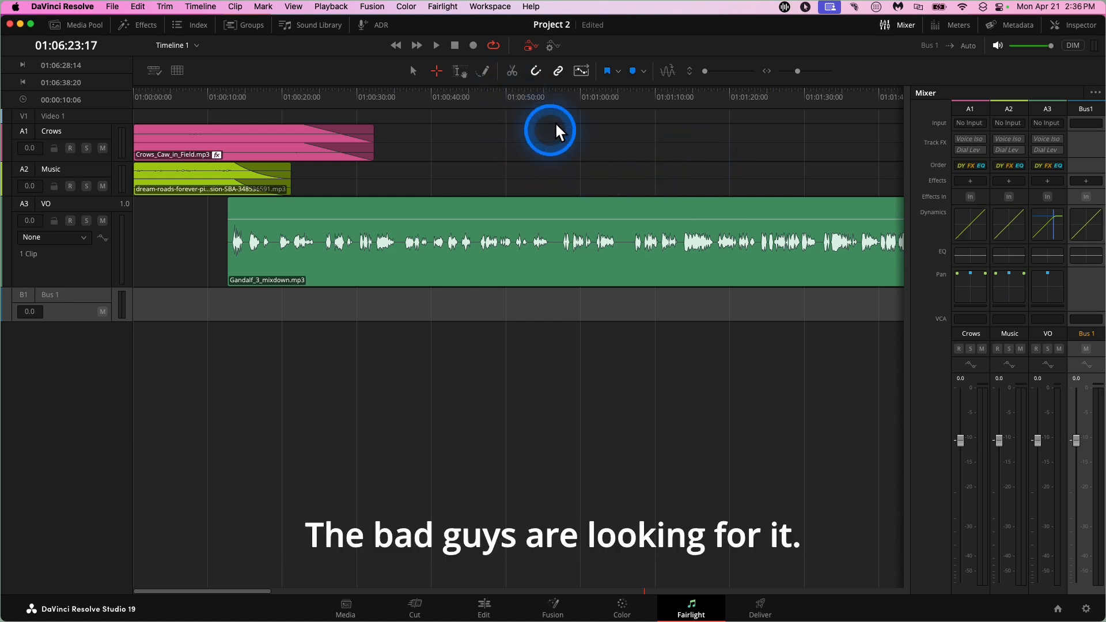
- Look along the VO track's waveform for gaps in the narration, from the start past 01:06:00, and return to the beginning
scroll(636, 153, "right", 5)
scroll(643, 149, "right", 12)
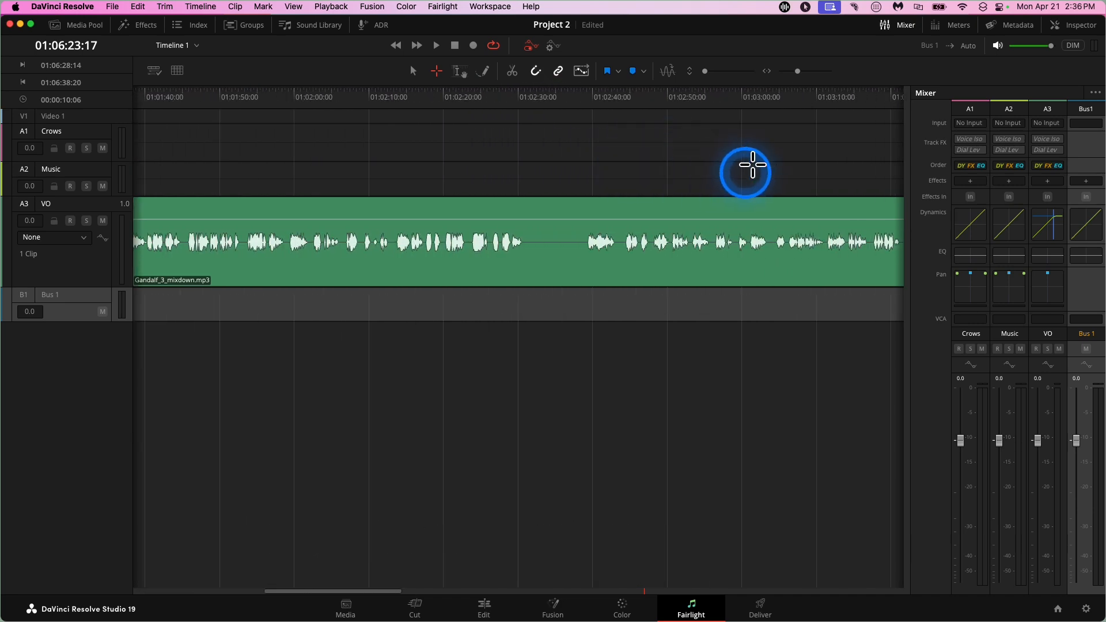
scroll(747, 168, "right", 8)
scroll(748, 165, "right", 13)
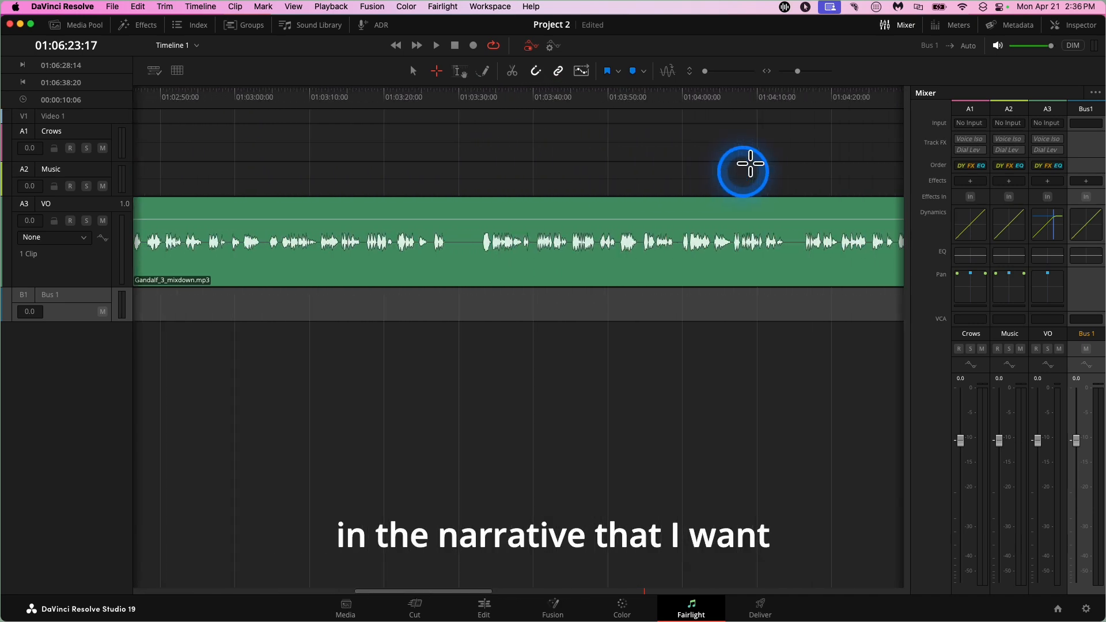
scroll(750, 164, "right", 5)
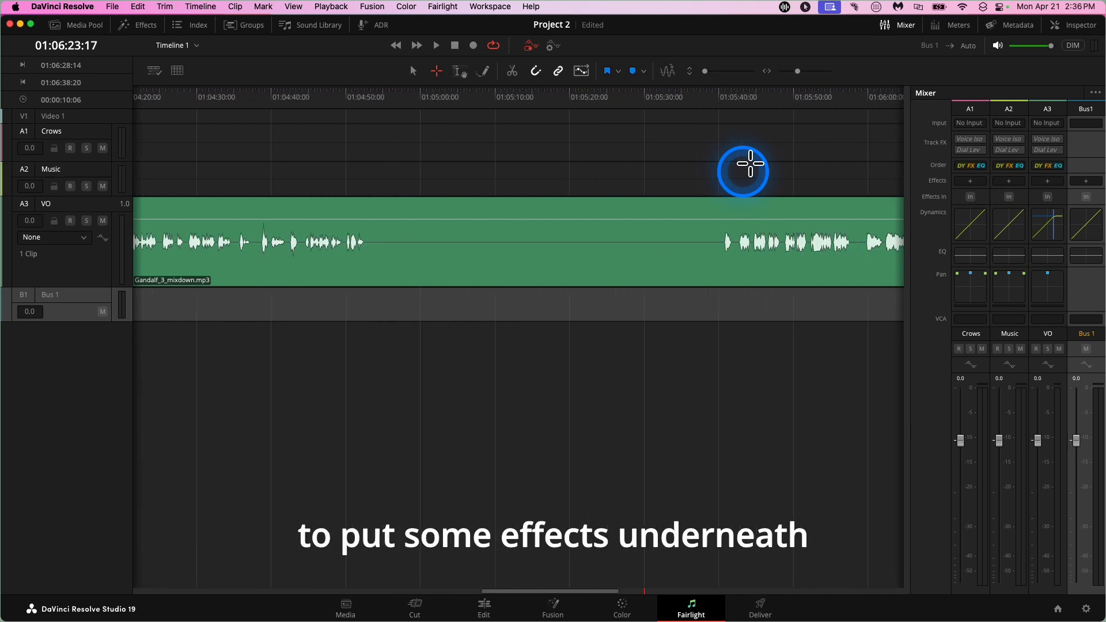
scroll(750, 165, "right", 5)
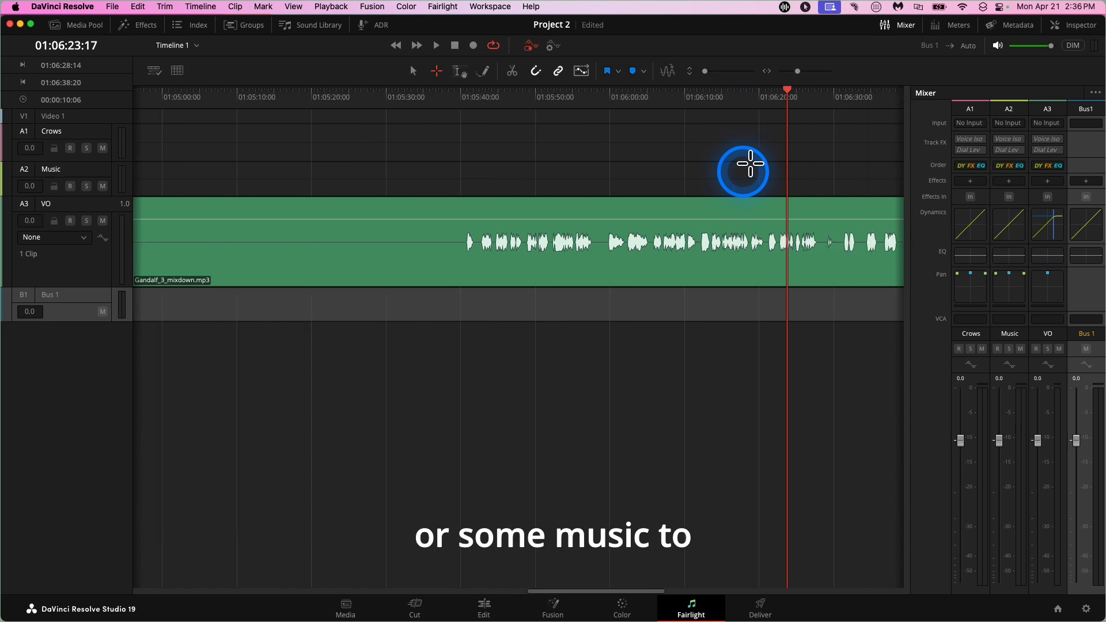
scroll(750, 164, "right", 3)
scroll(750, 164, "left", 5)
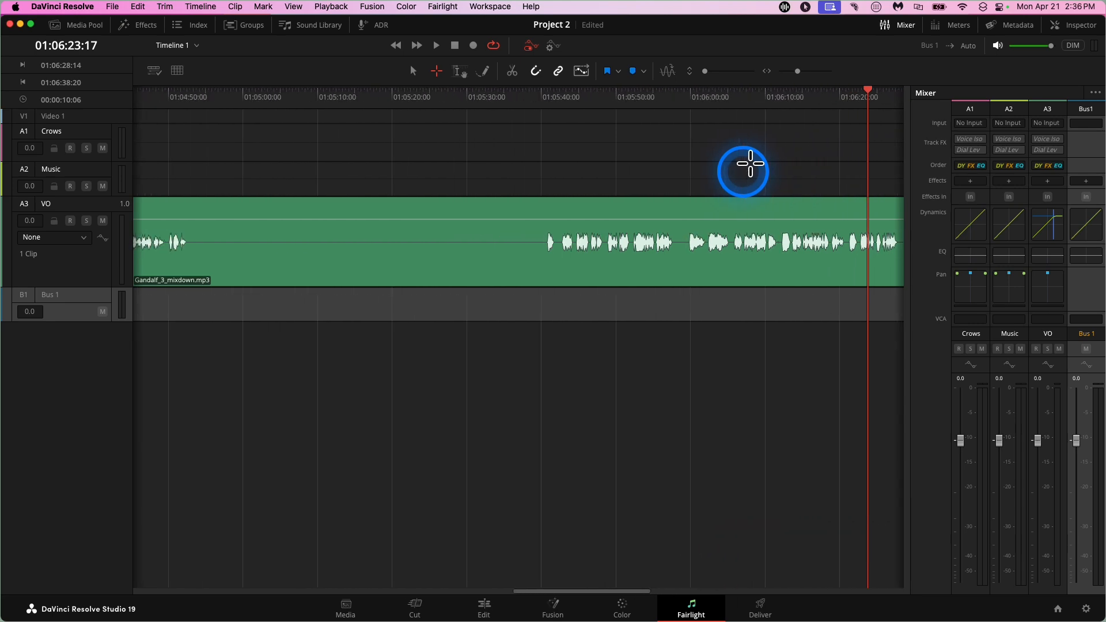
scroll(749, 164, "left", 3)
scroll(477, 160, "left", 4)
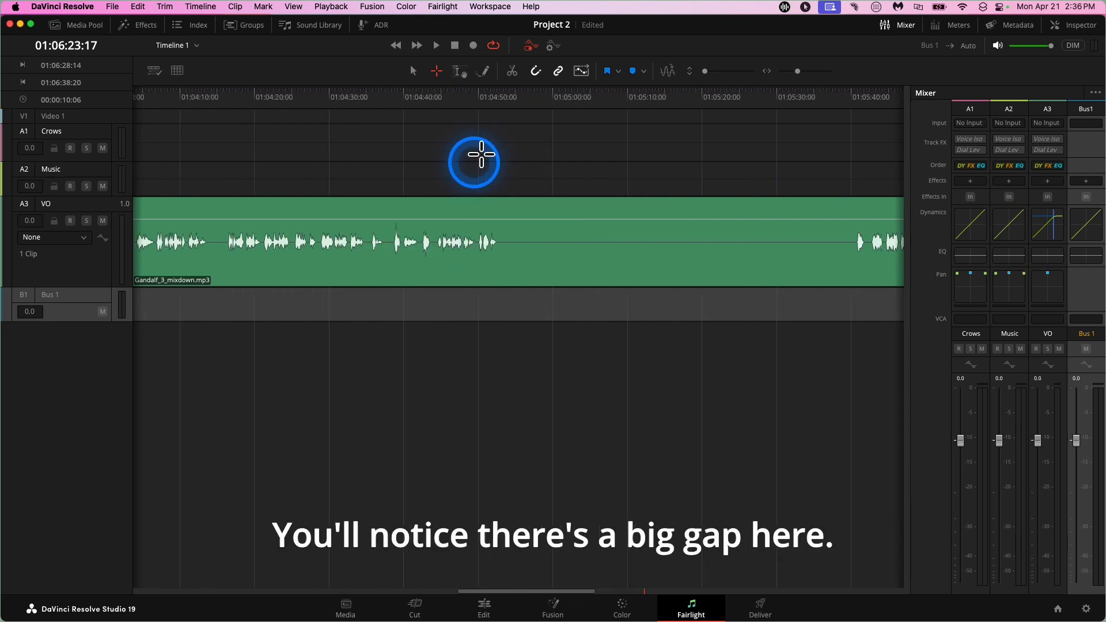
scroll(476, 160, "left", 10)
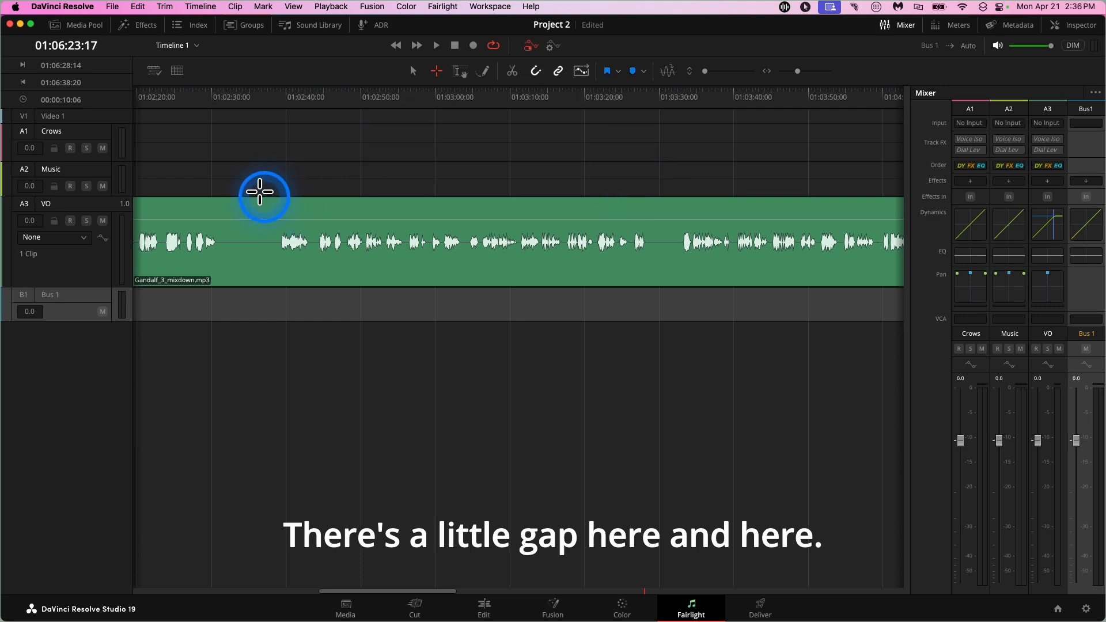
scroll(265, 168, "left", 7)
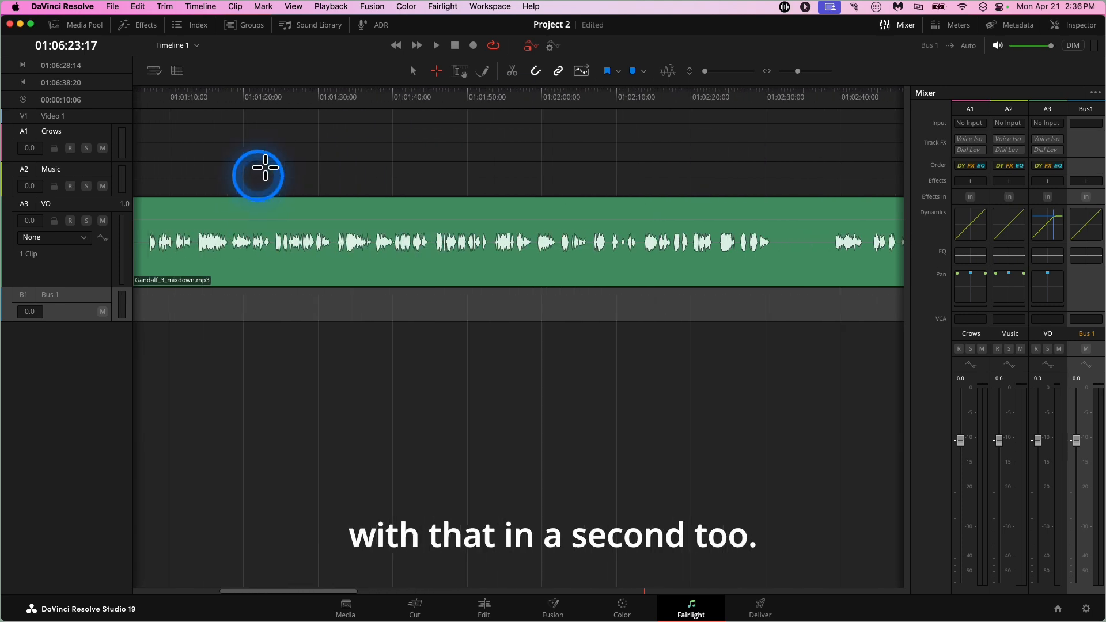
scroll(265, 168, "left", 7)
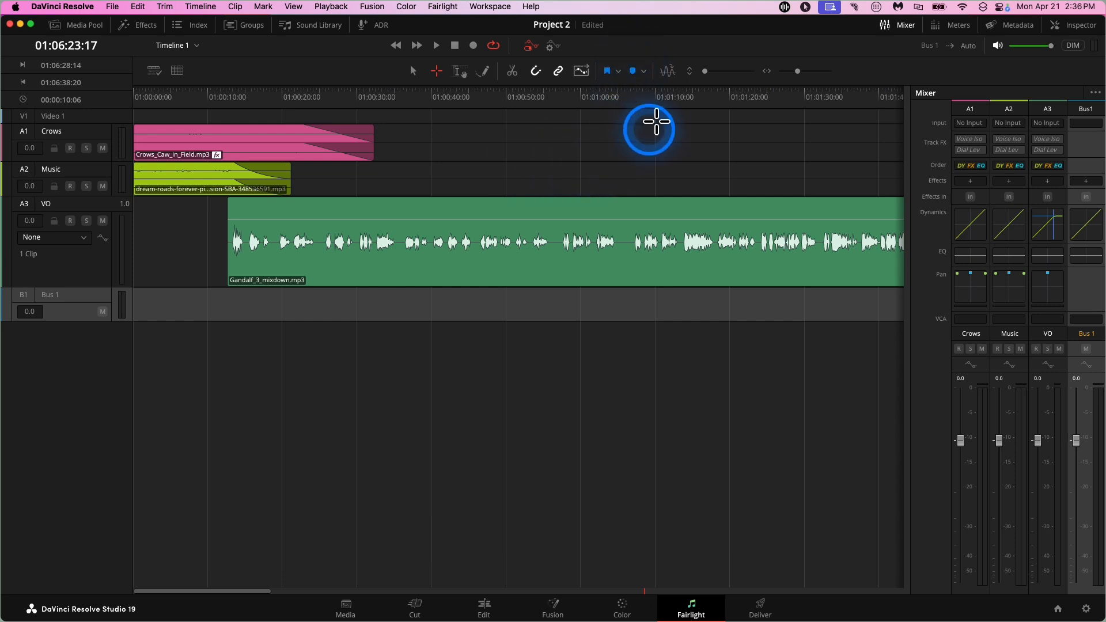
- Listen to the VO narration from about 01:00:50 and again from about 01:00:59 to find the end of the sentence
scroll(560, 127, "right", 2)
left_click(409, 92)
key("space")
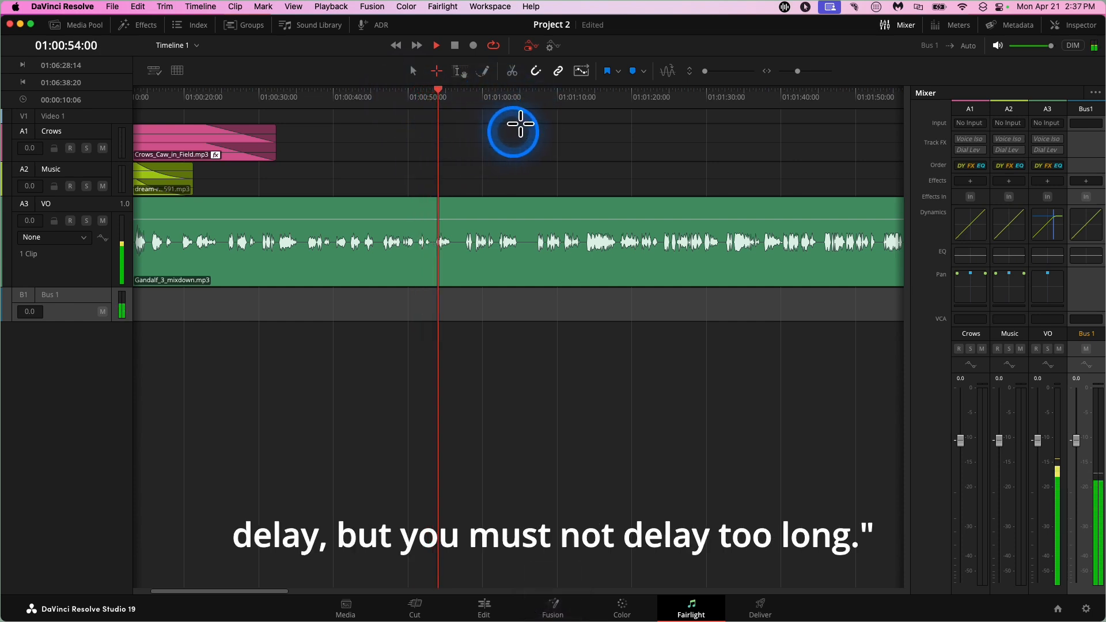
left_click(478, 91)
key("space")
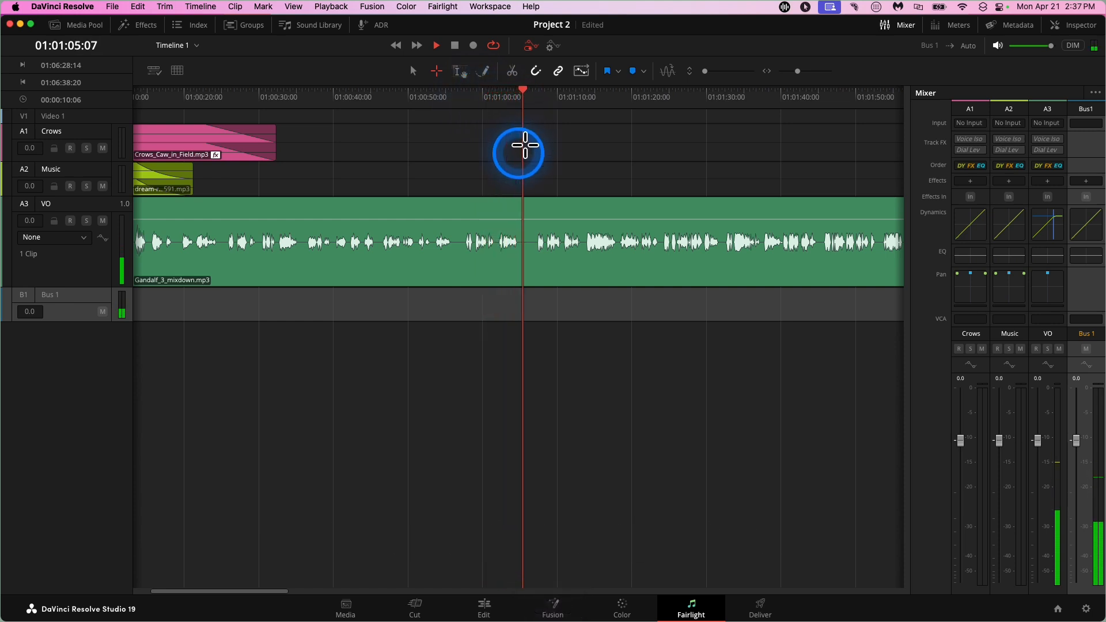
- Play through the narration pause just after 01:01:05 and add a timeline marker at 01:01:06:02
key("space")
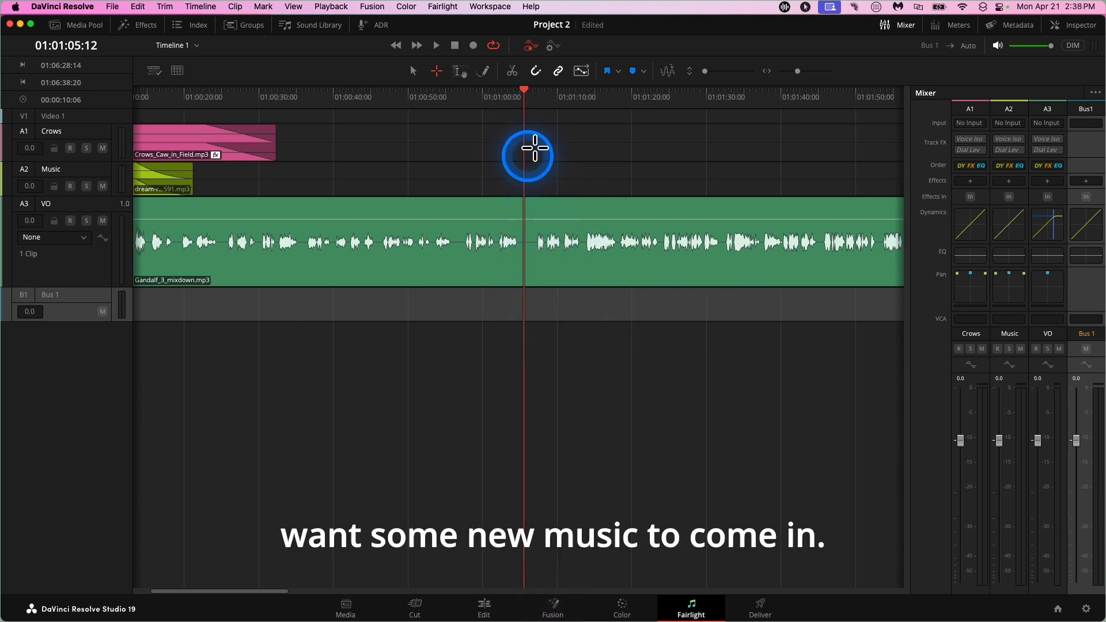
key("space")
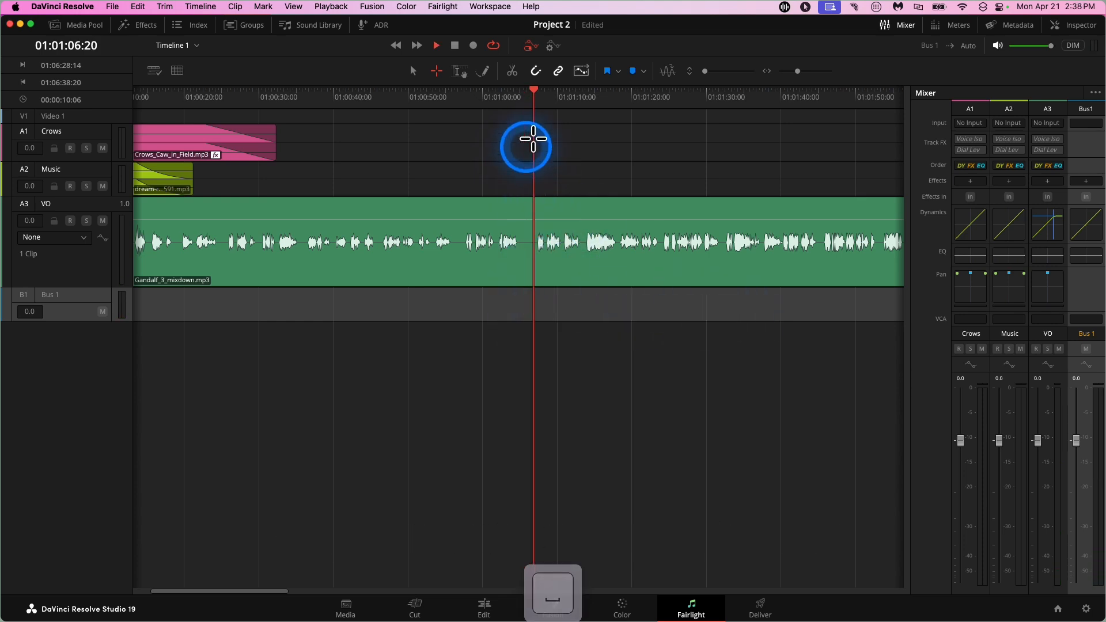
key("space")
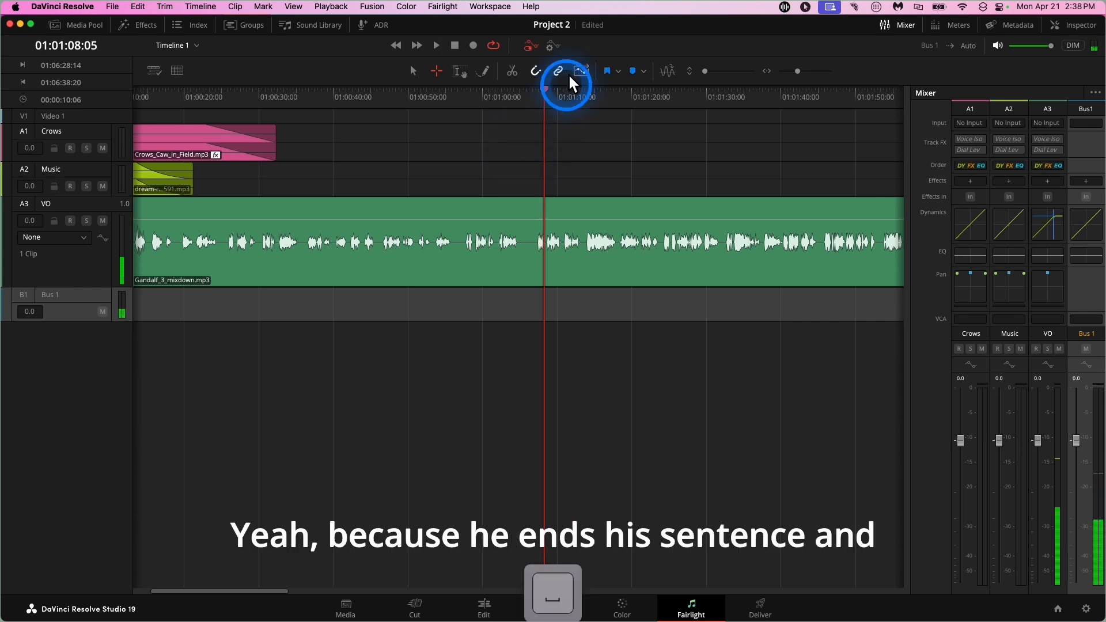
left_click_drag(544, 81, 530, 81)
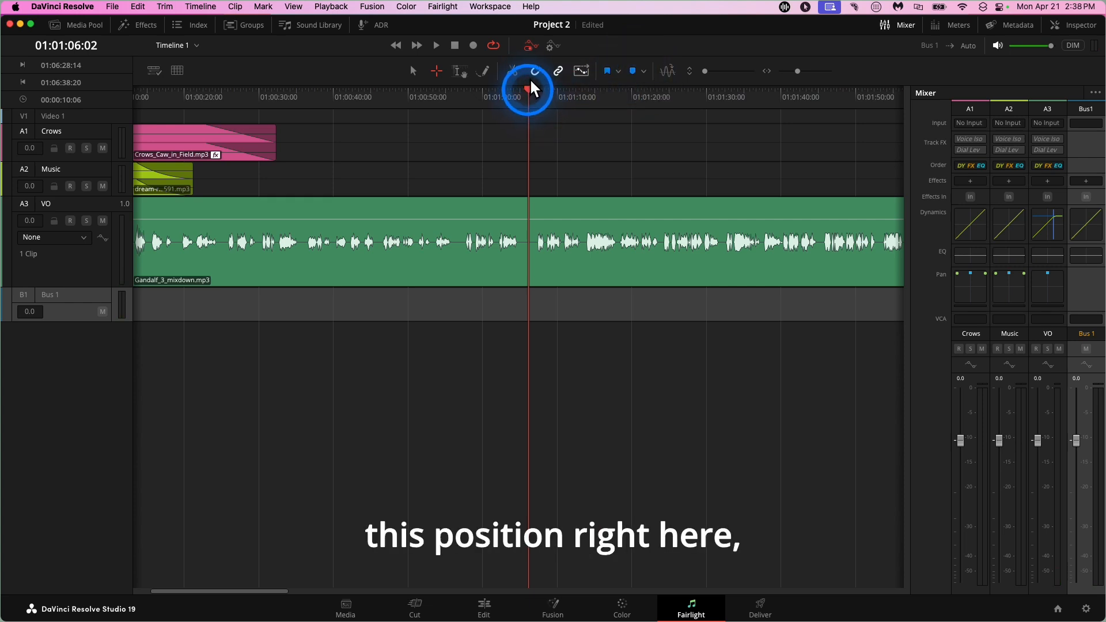
left_click(634, 69)
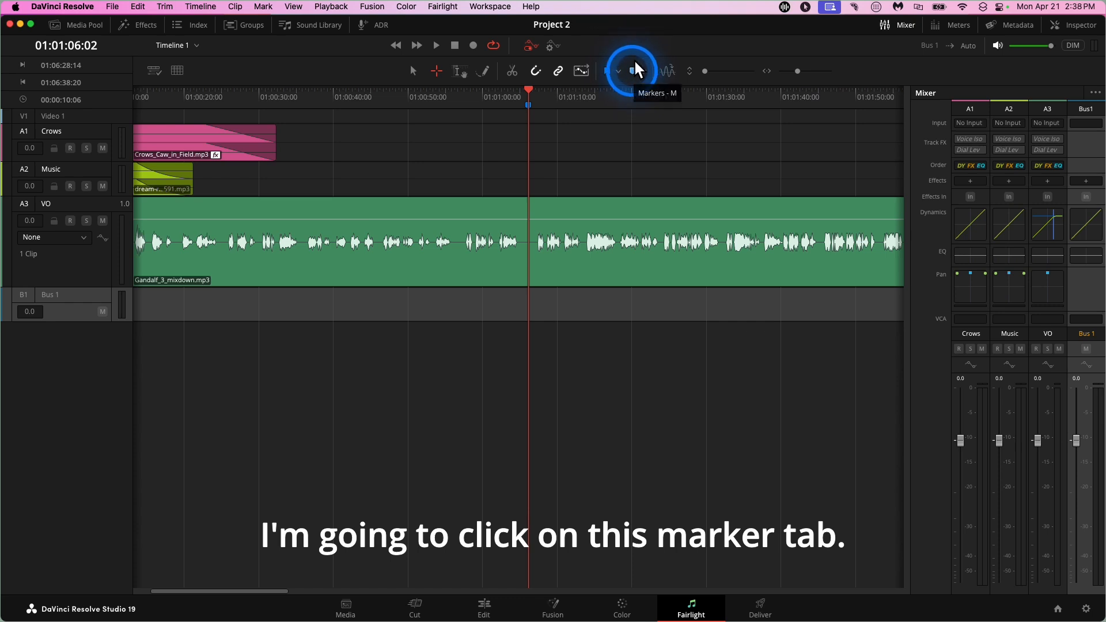
- Move the playhead off the marker to 01:01:09:17 and view the available marker colors without choosing one
left_click_drag(528, 91, 556, 85)
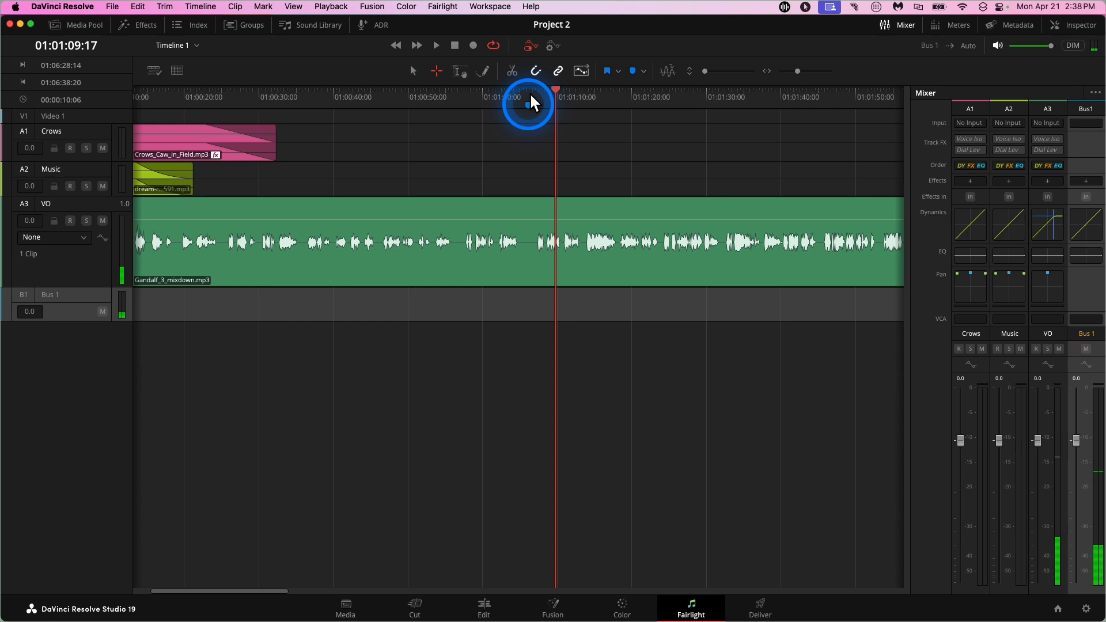
left_click(644, 68)
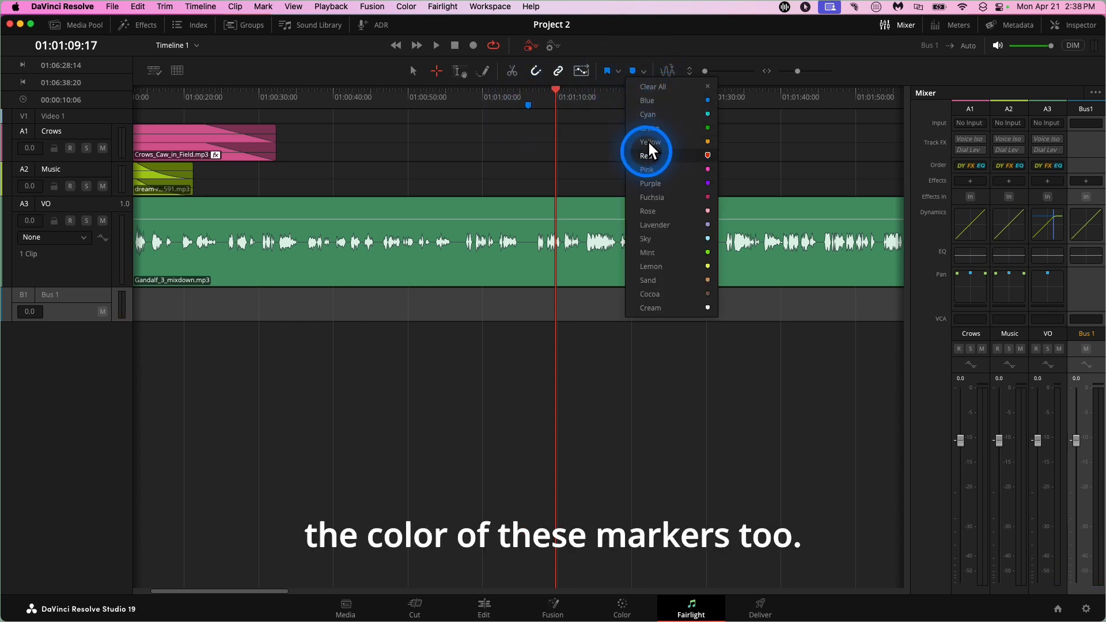
left_click(634, 41)
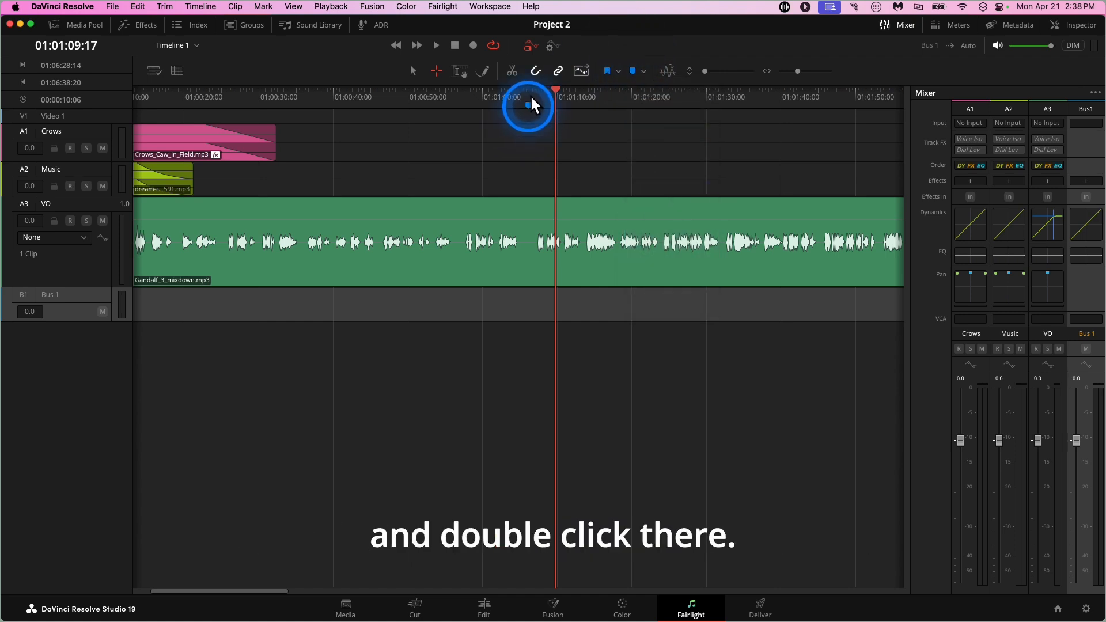
- Rename the marker at 01:01:06:02 to "Add Music bed"
double_click(529, 104)
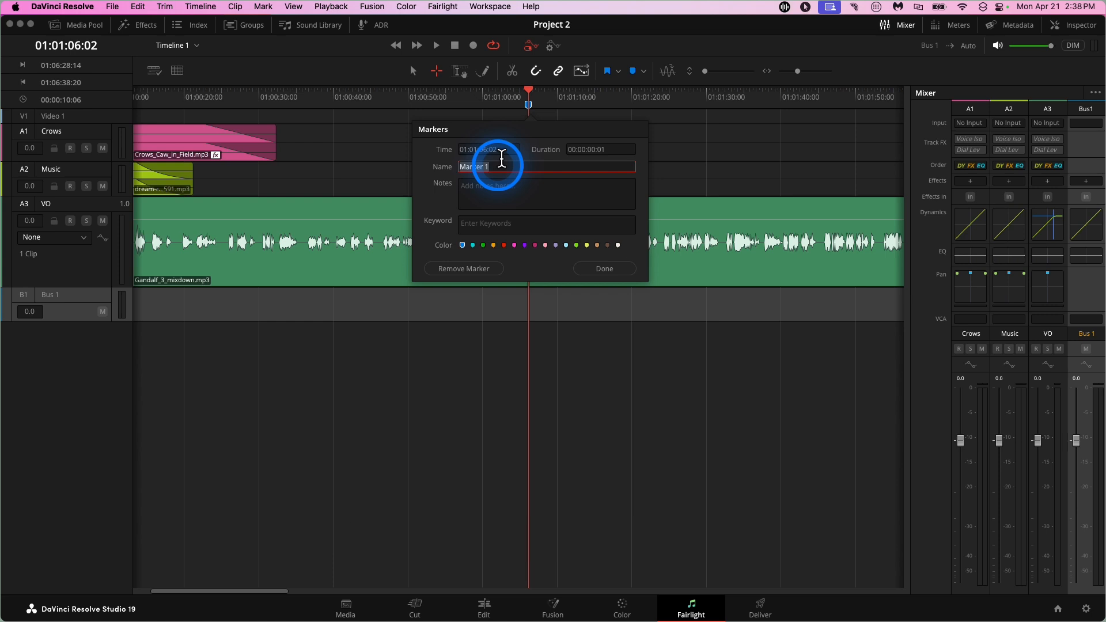
type("A")
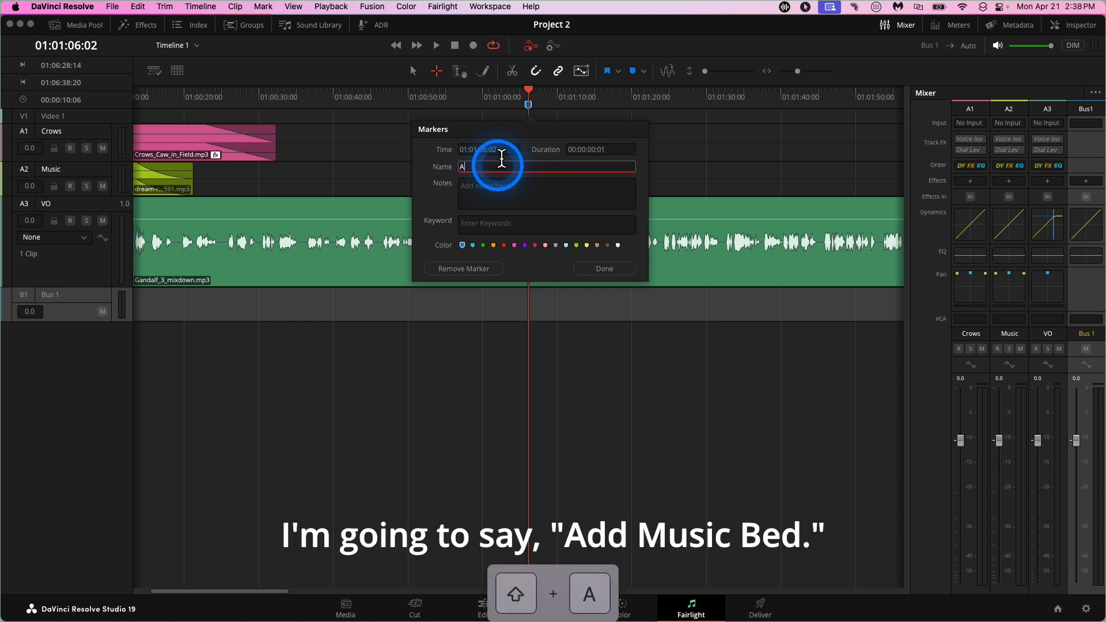
type("dd Music B")
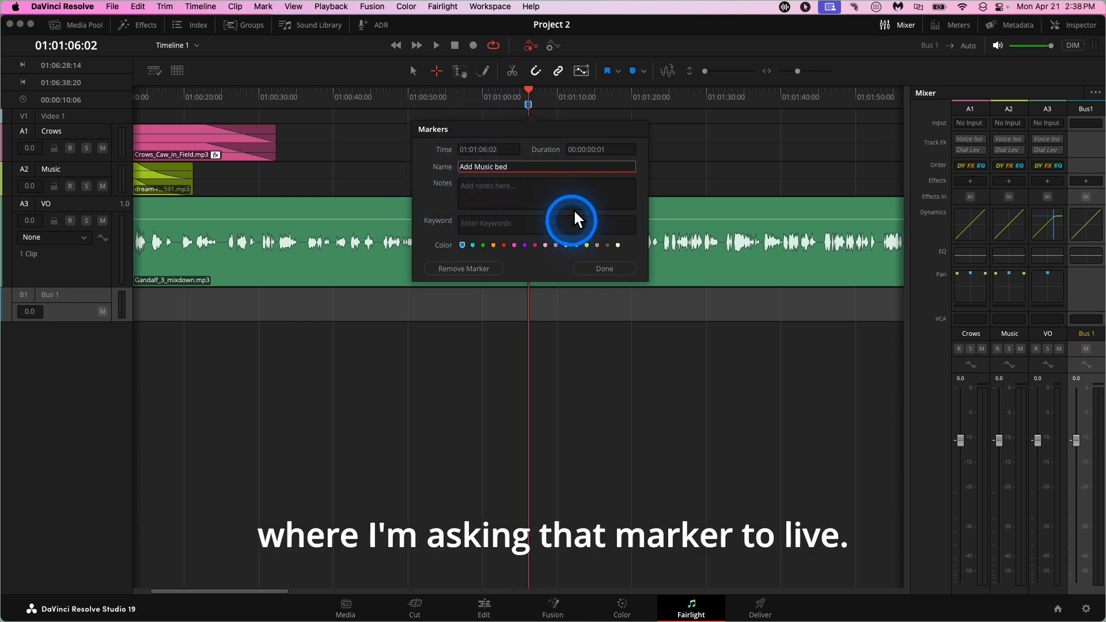
left_click(600, 267)
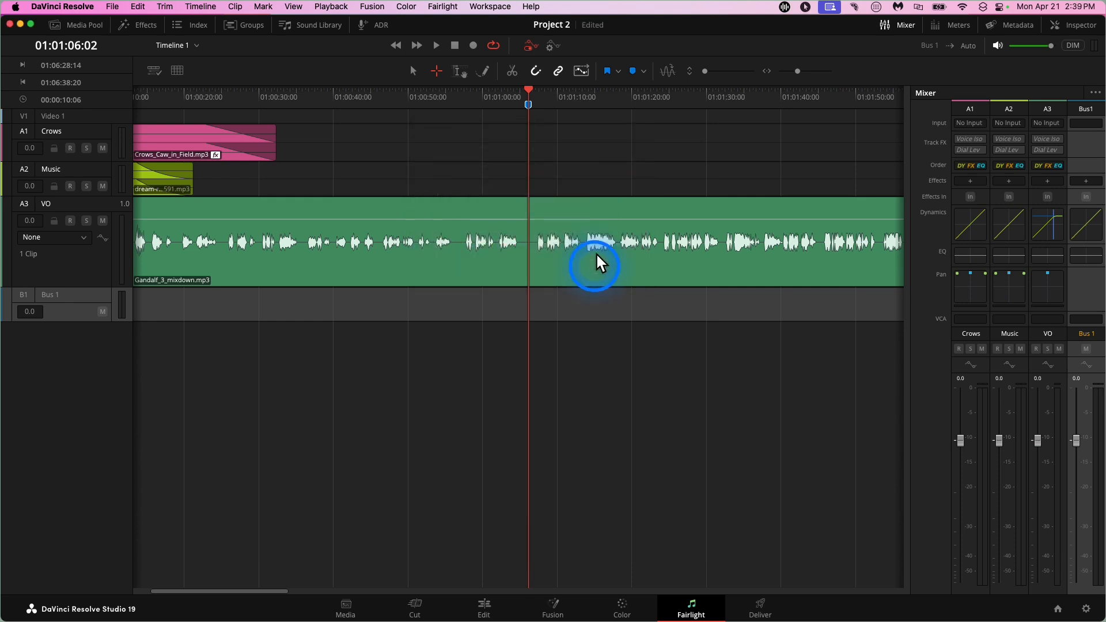
- Move the playhead off the marker, reopen the marker's details to check its name, and close them
left_click(531, 133)
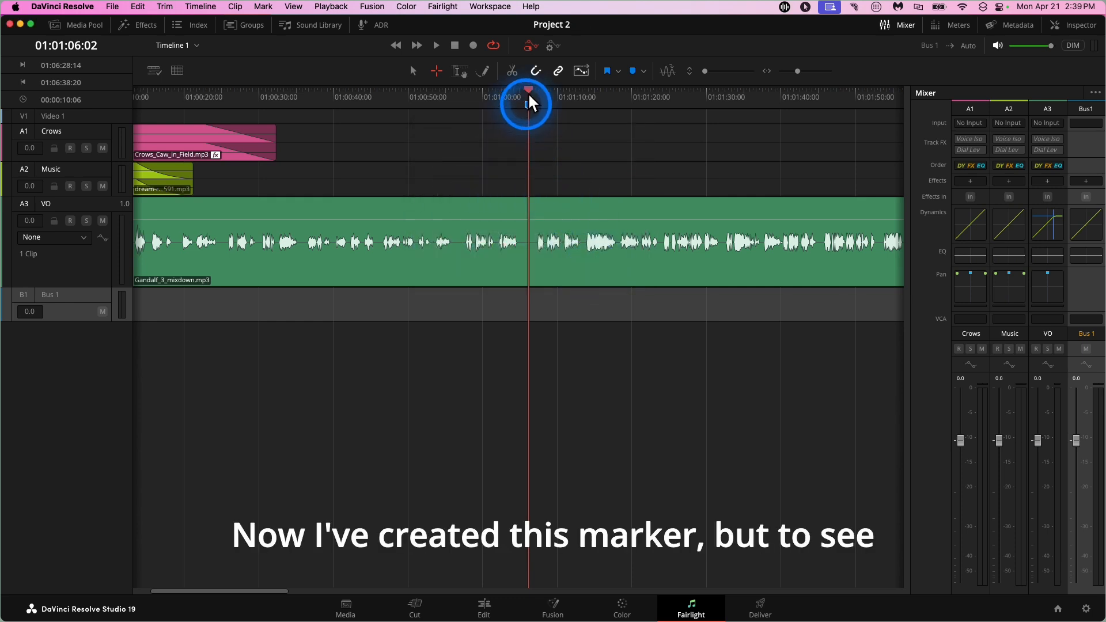
left_click_drag(529, 89, 547, 92)
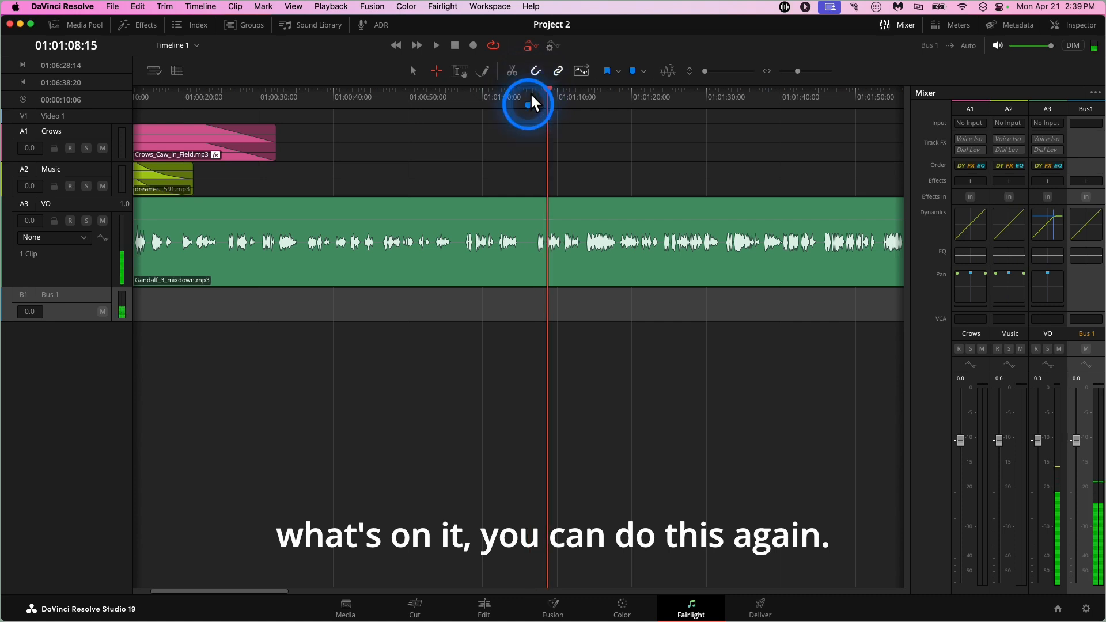
double_click(528, 104)
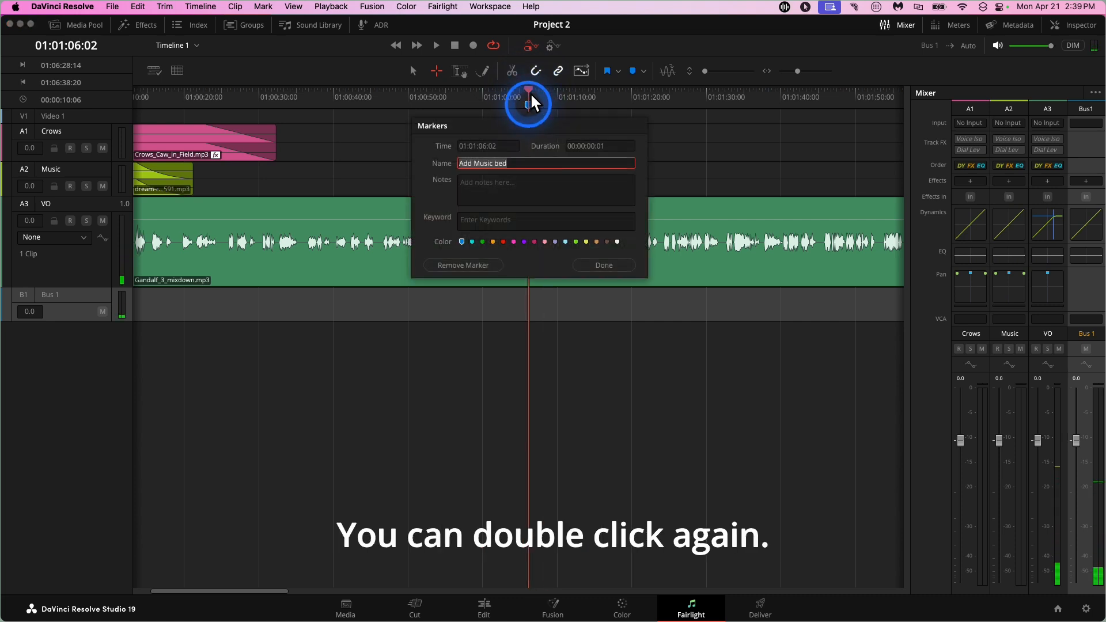
left_click(539, 96)
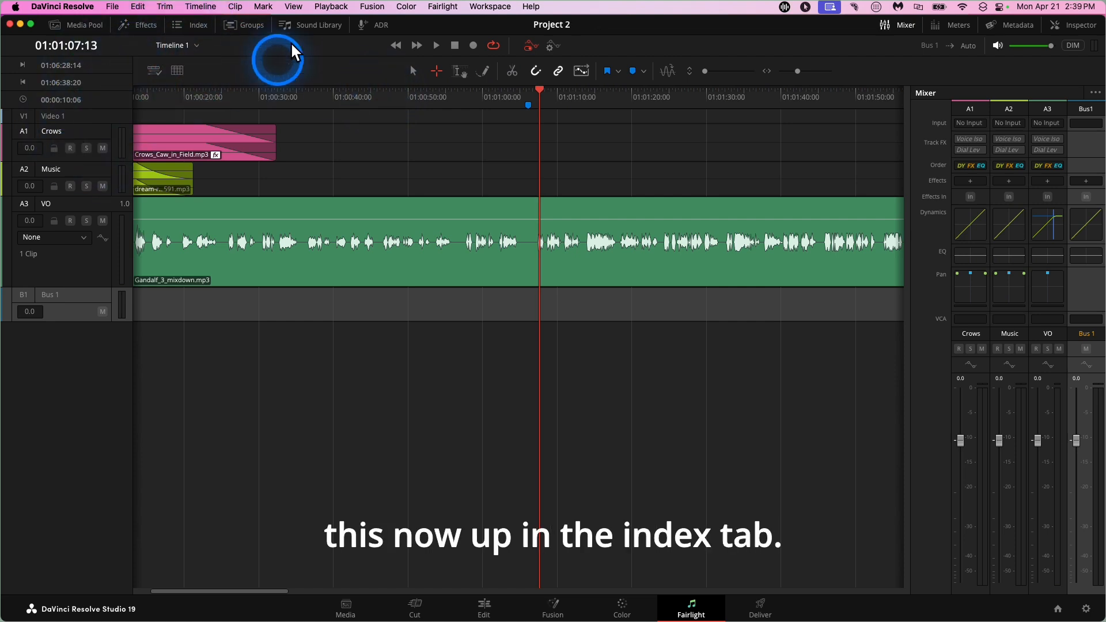
- Show the timeline's marker list, move the playhead away, and jump back to the "Add Music bed" marker from the list
left_click(201, 23)
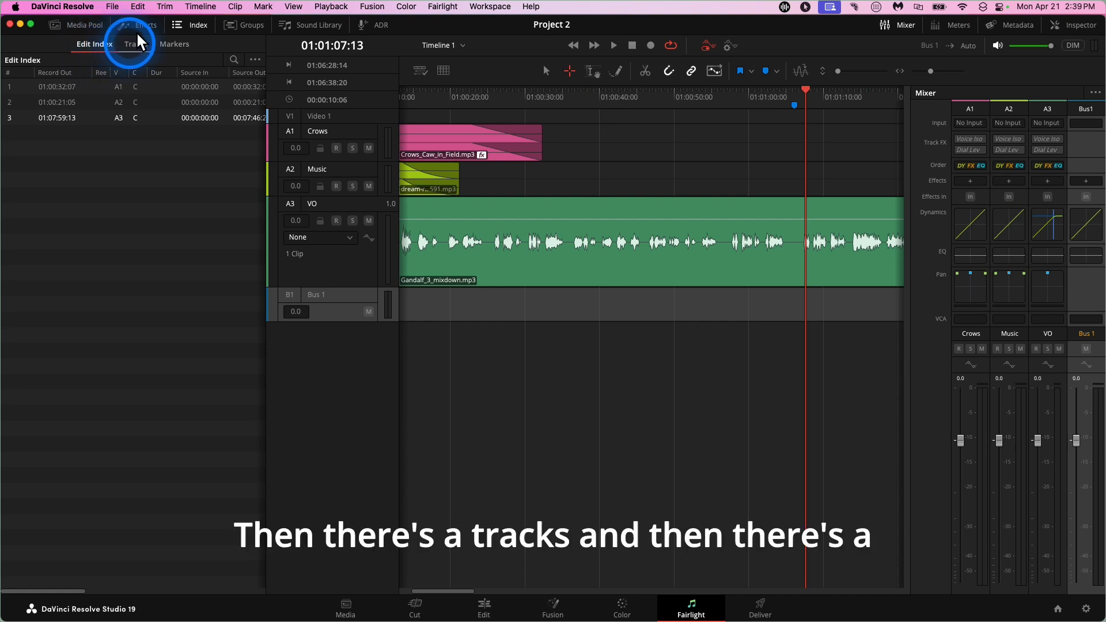
left_click(174, 44)
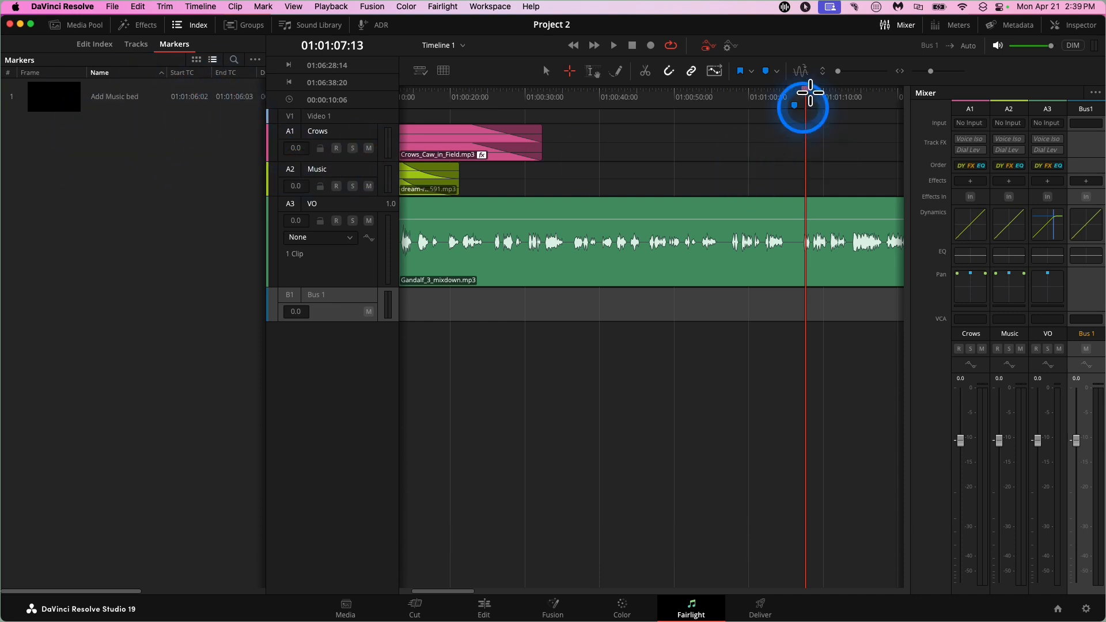
left_click_drag(806, 88, 827, 88)
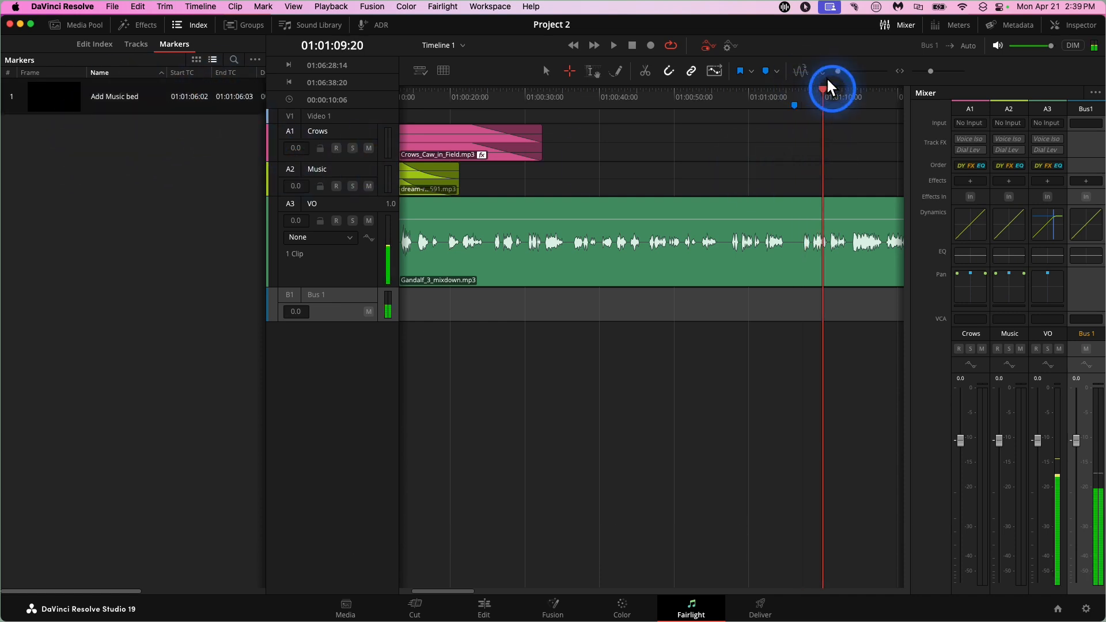
left_click(19, 94)
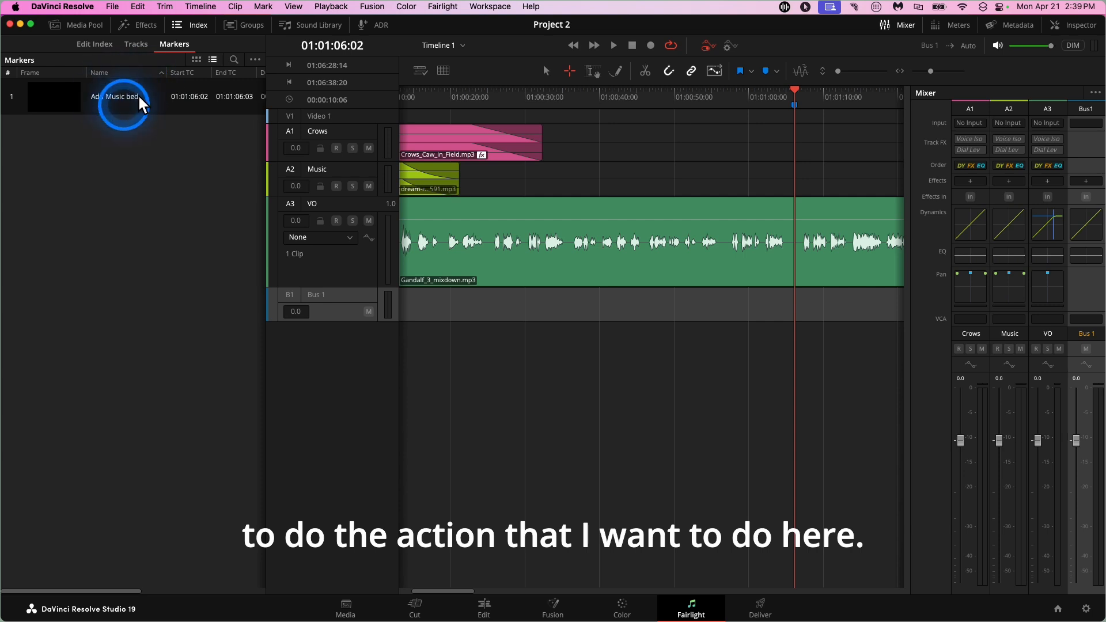
- Listen to sections of the voice-over after the "Add Music bed" marker to locate the pause where the music should end
scroll(760, 103, "right", 5)
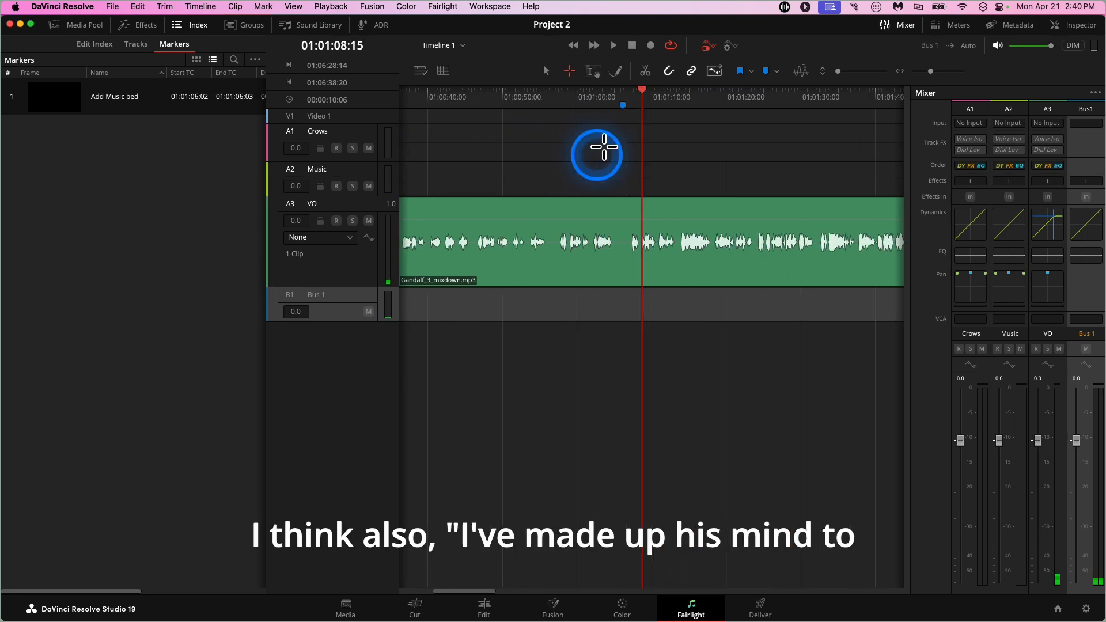
scroll(599, 149, "right", 4)
left_click(698, 89)
key("space")
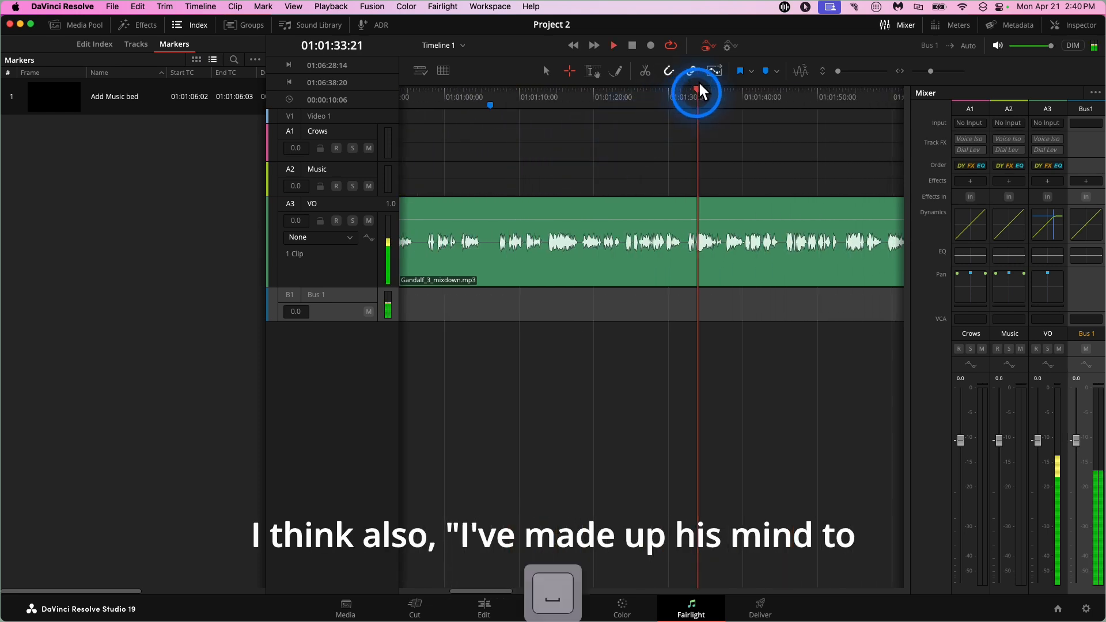
key("space")
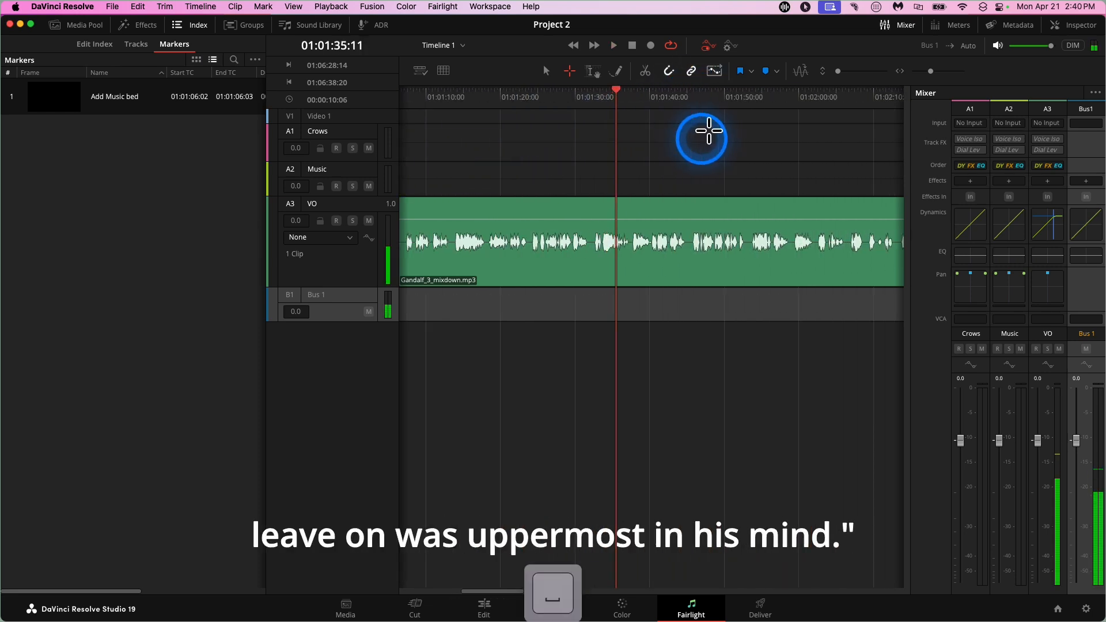
left_click(701, 91)
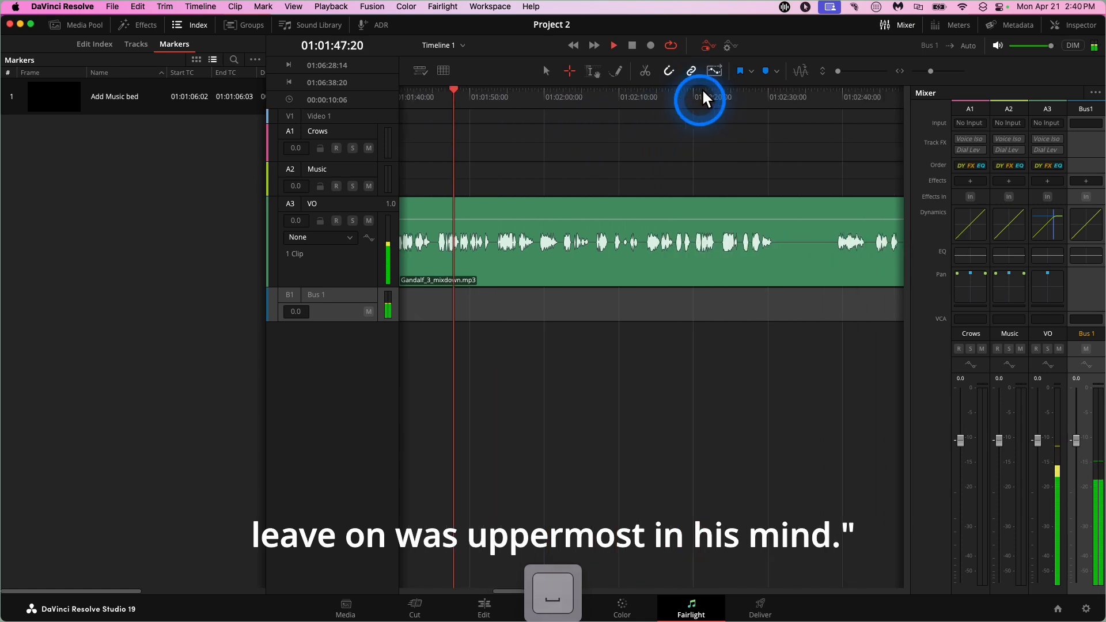
key("space")
left_click(686, 89)
key("space")
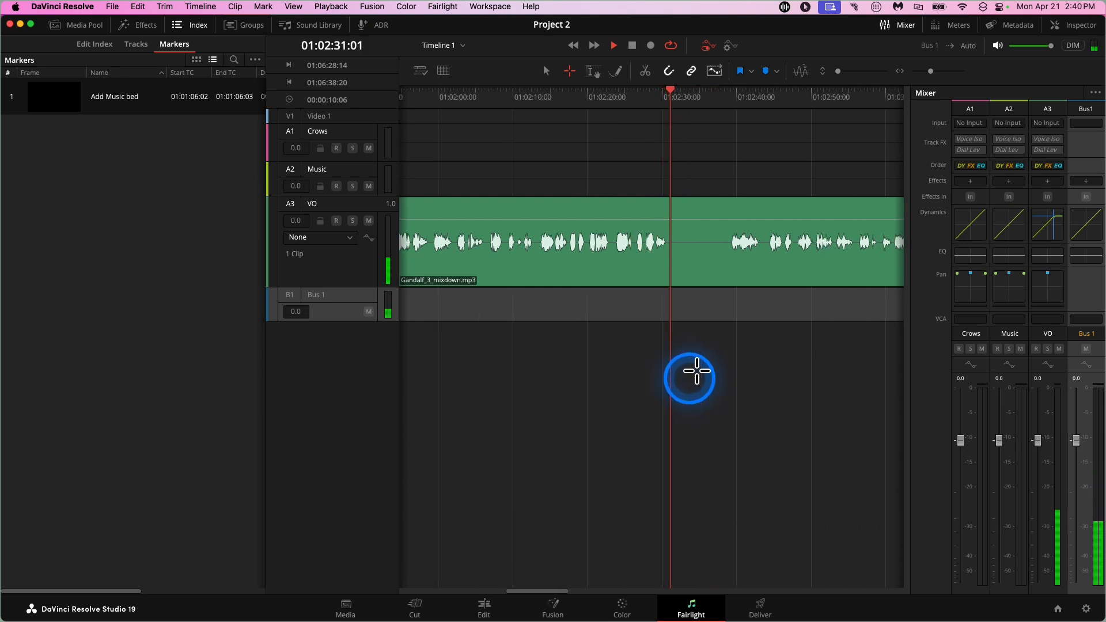
key("space")
- Position the playhead in the voice-over pause at 01:02:34:10 and add a blue marker there
scroll(562, 141, "left", 10)
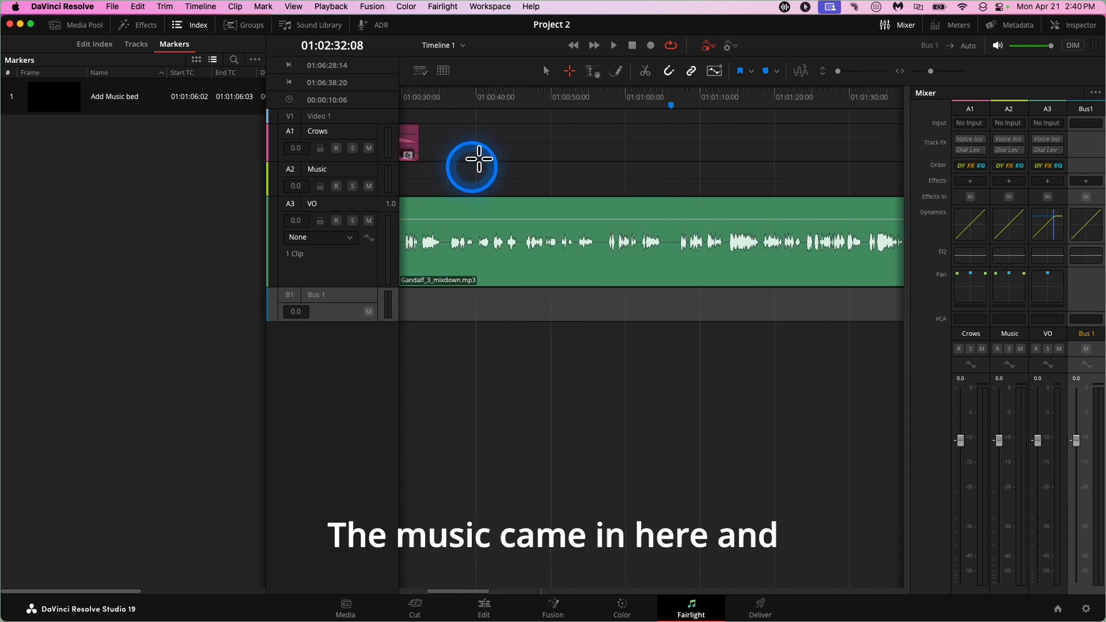
scroll(703, 141, "right", 10)
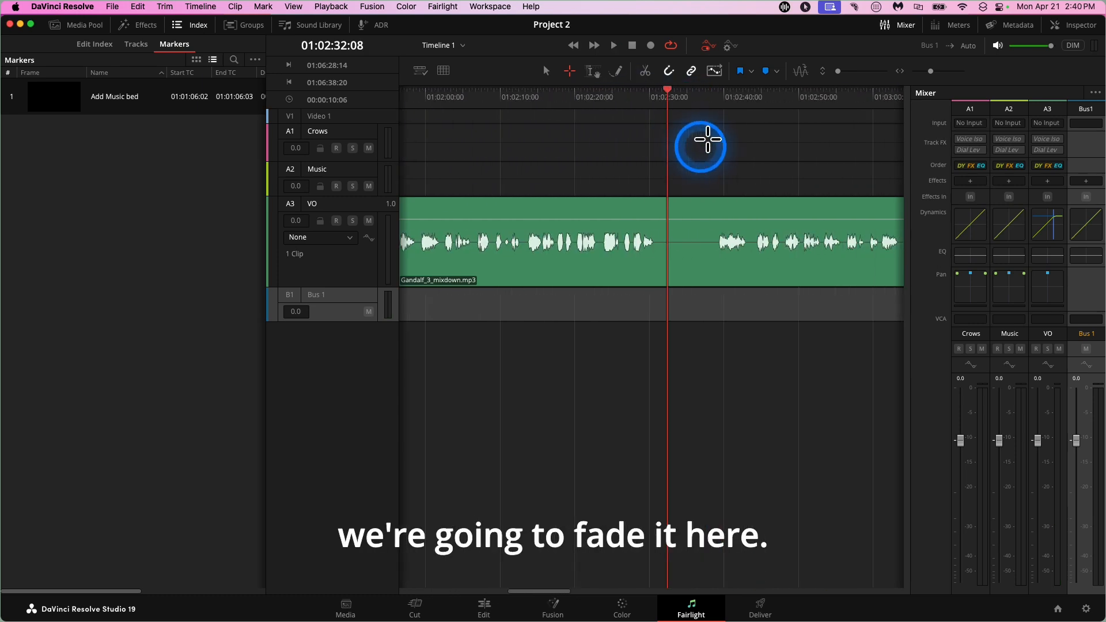
left_click_drag(669, 76, 685, 81)
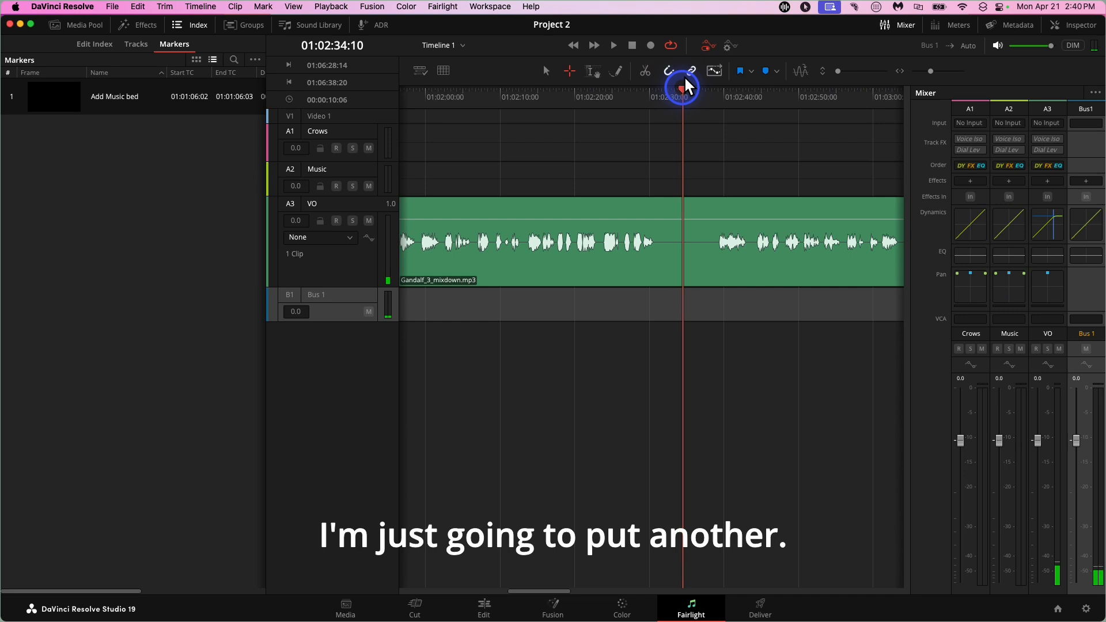
left_click(765, 70)
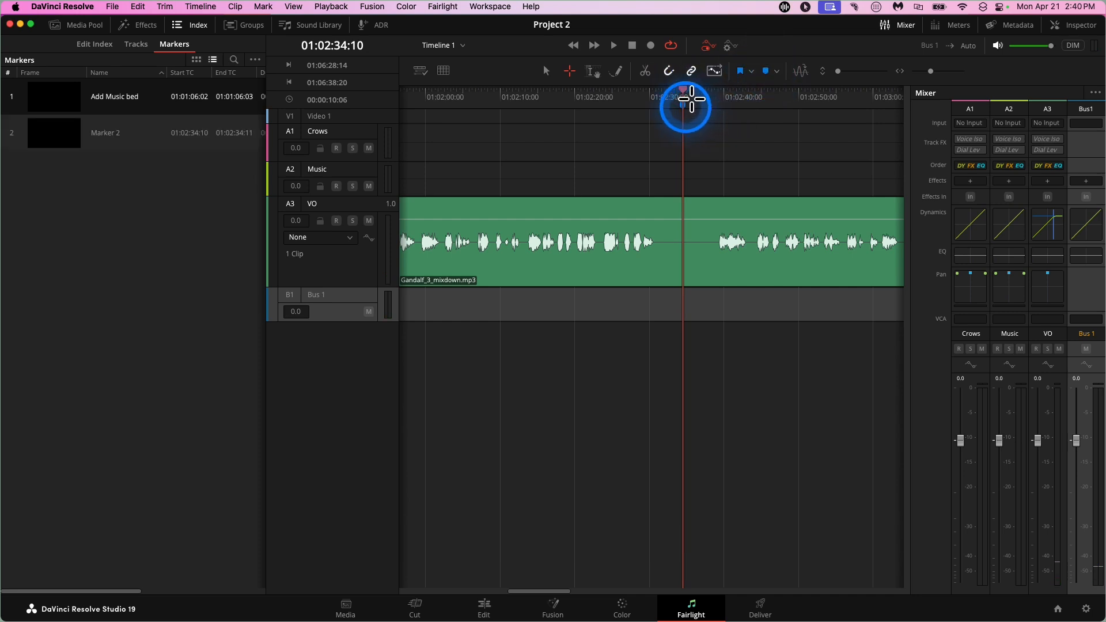
- Rename the marker at 01:02:34:10 to "End music bed" in the marker list
left_click(110, 124)
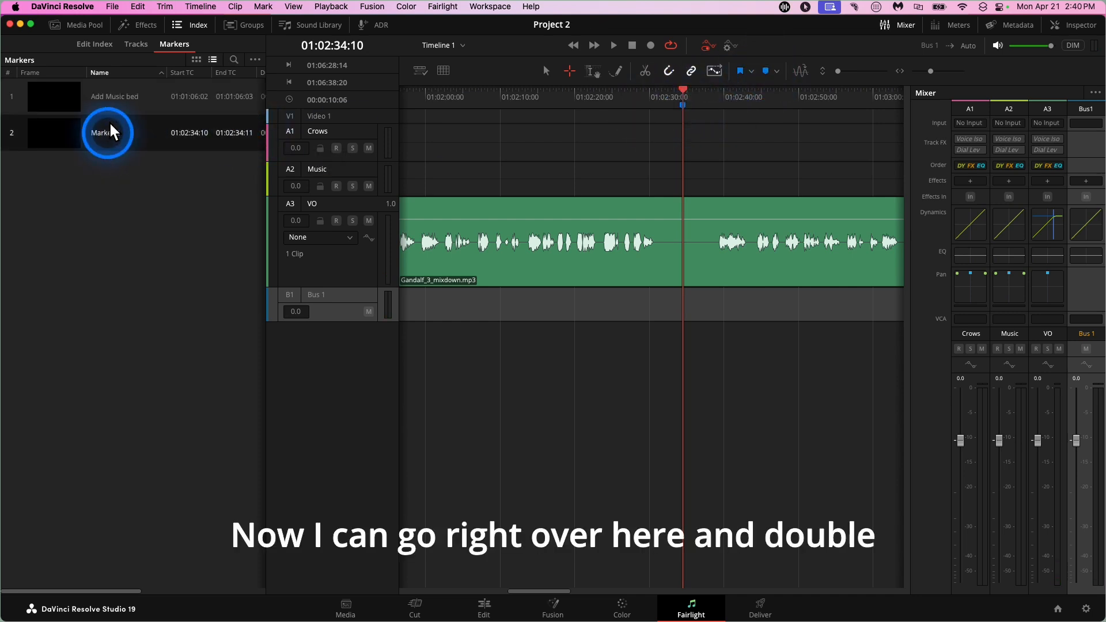
double_click(164, 124)
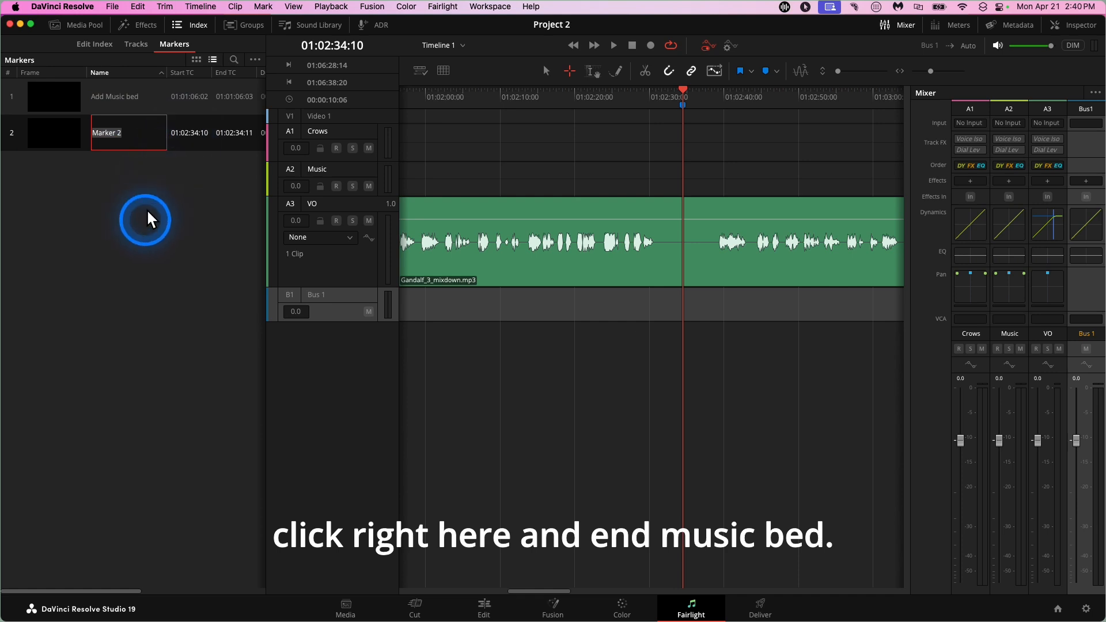
type("End ")
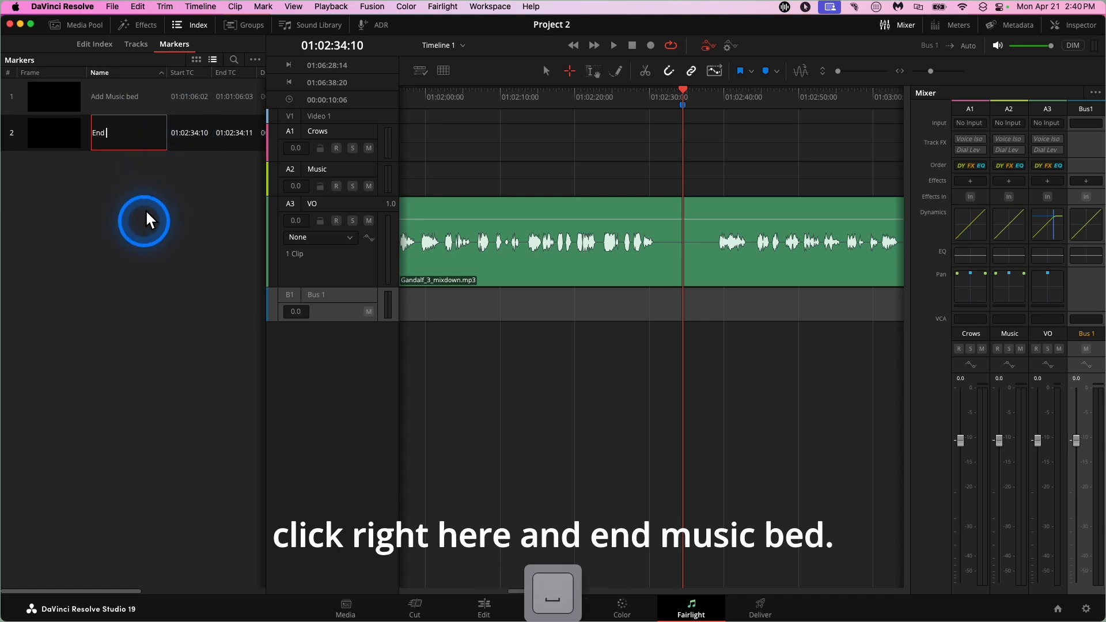
type("music bed")
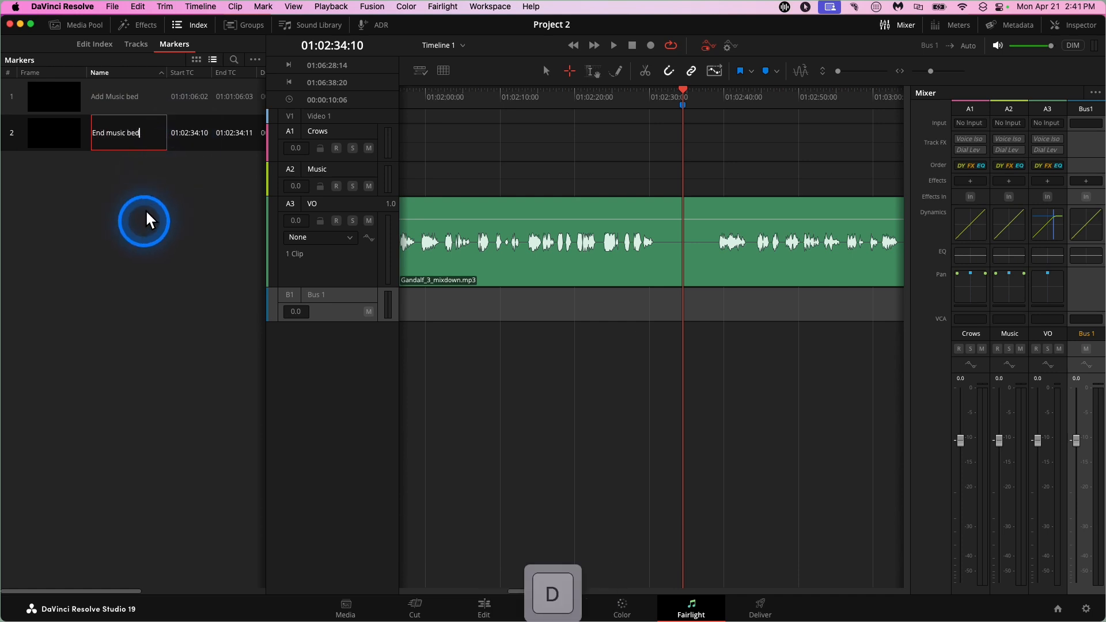
key("Return")
key("Return")
left_click(147, 173)
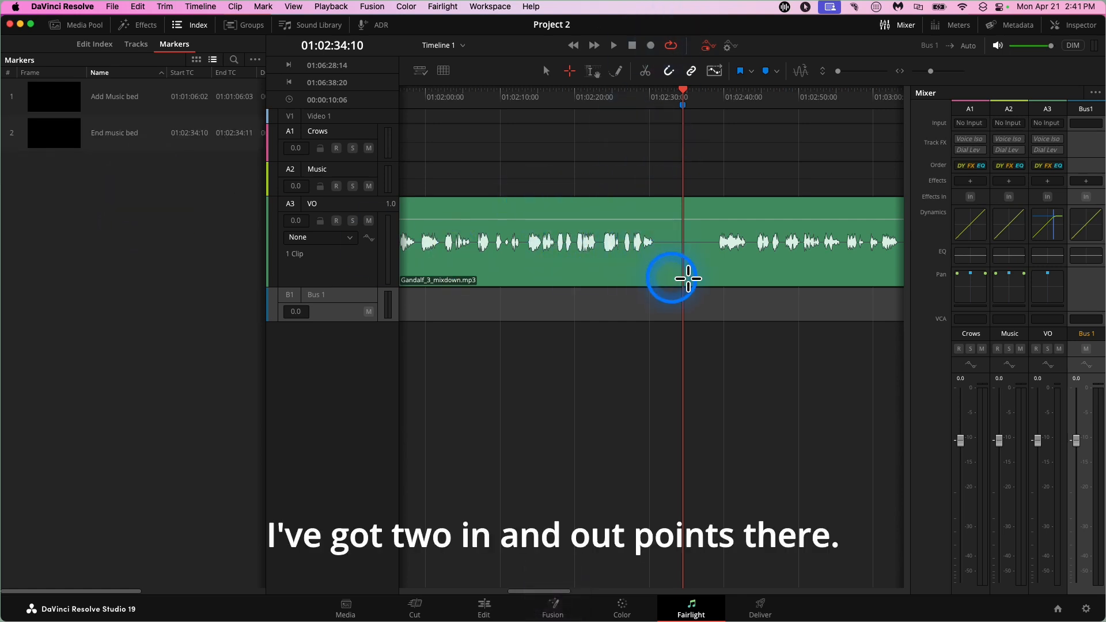
- Listen to the voice-over after the "End music bed" marker for the hooves cue and add a yellow marker at 01:02:43:20
left_click(797, 95)
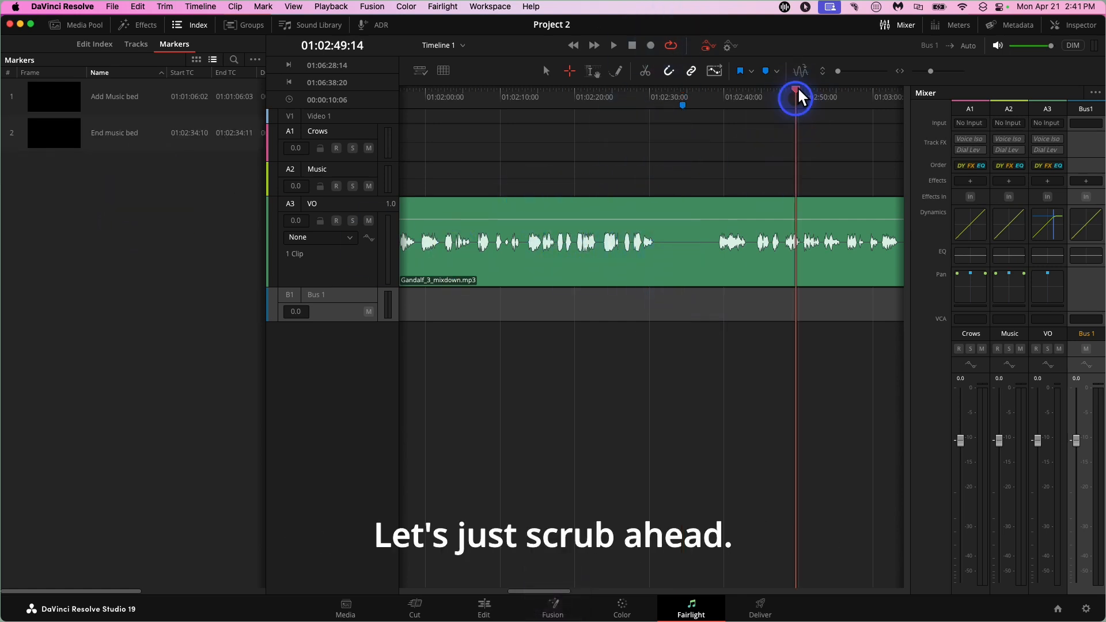
key("space")
scroll(793, 145, "right", 5)
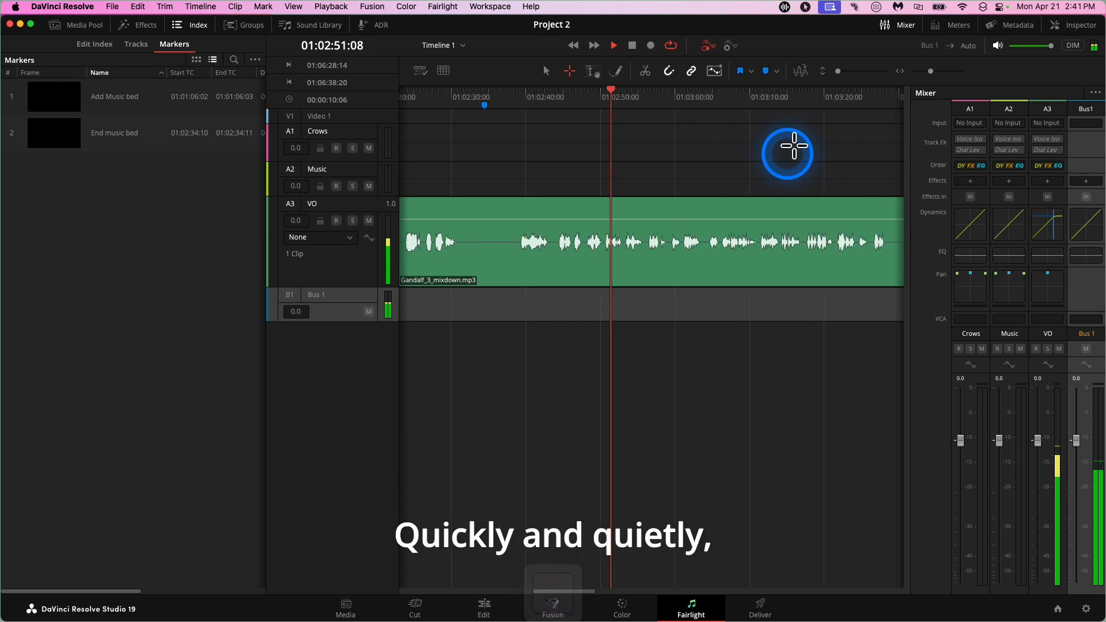
key("space")
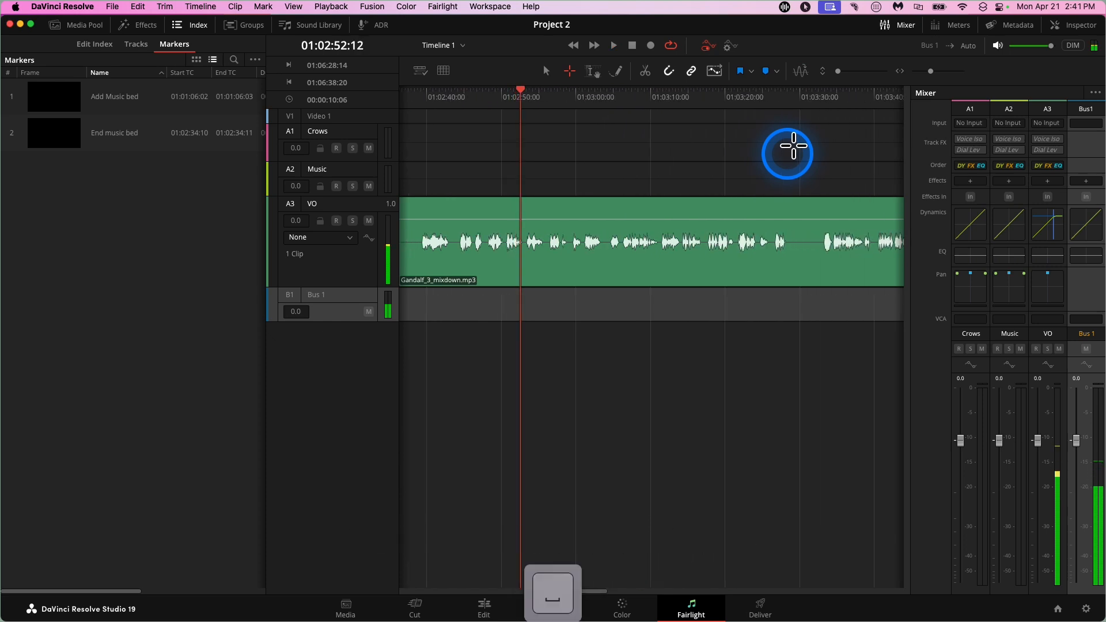
left_click(421, 86)
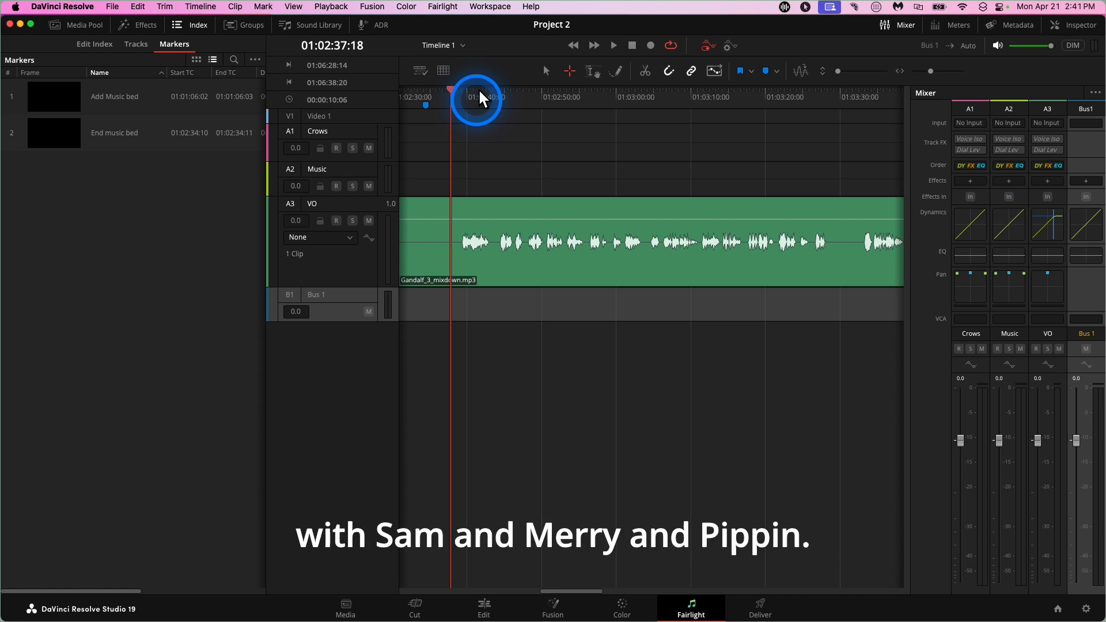
key("space")
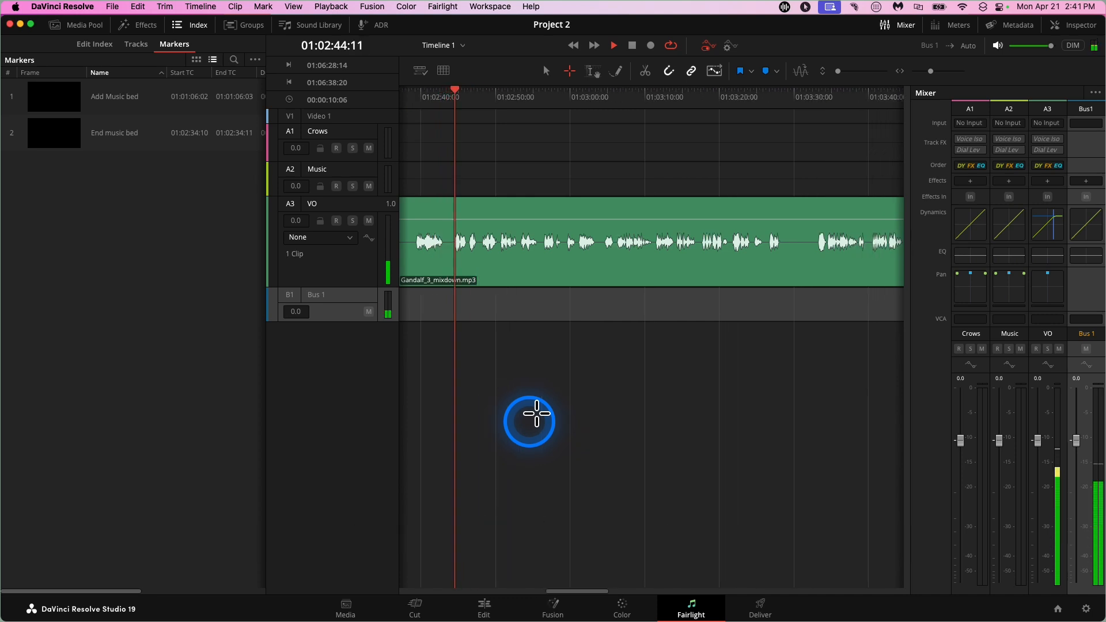
key("space")
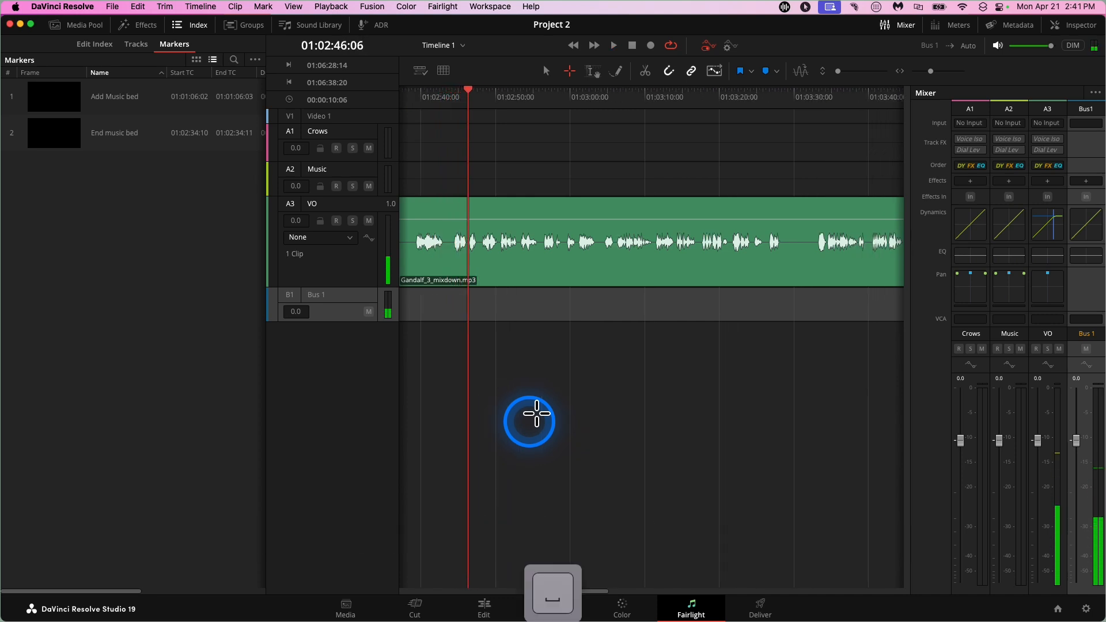
left_click(470, 81)
left_click_drag(471, 81, 453, 81)
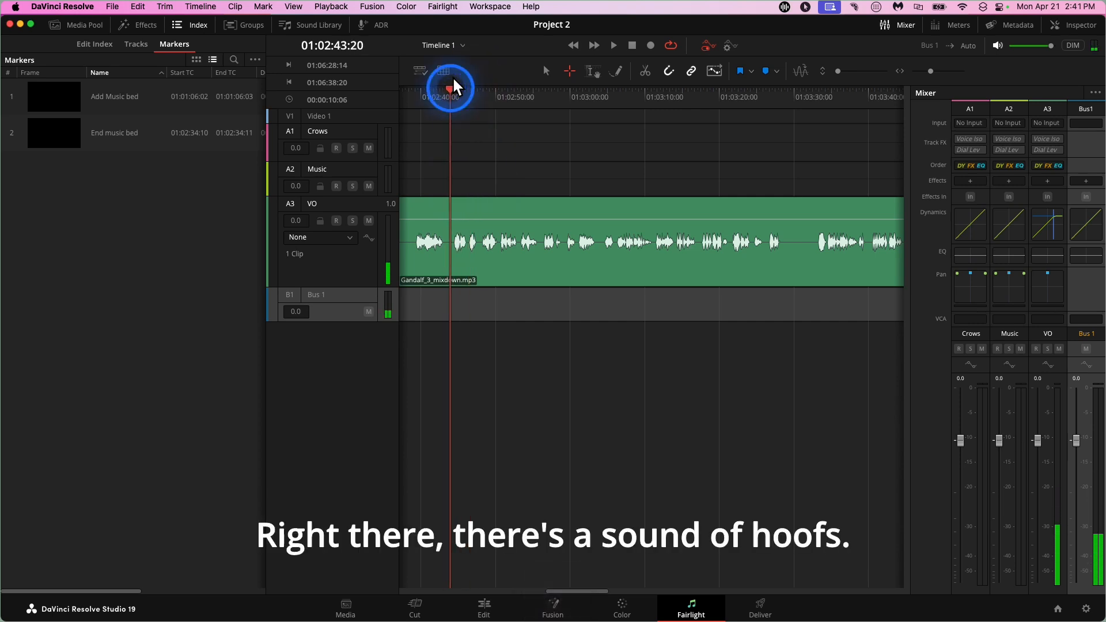
left_click(776, 70)
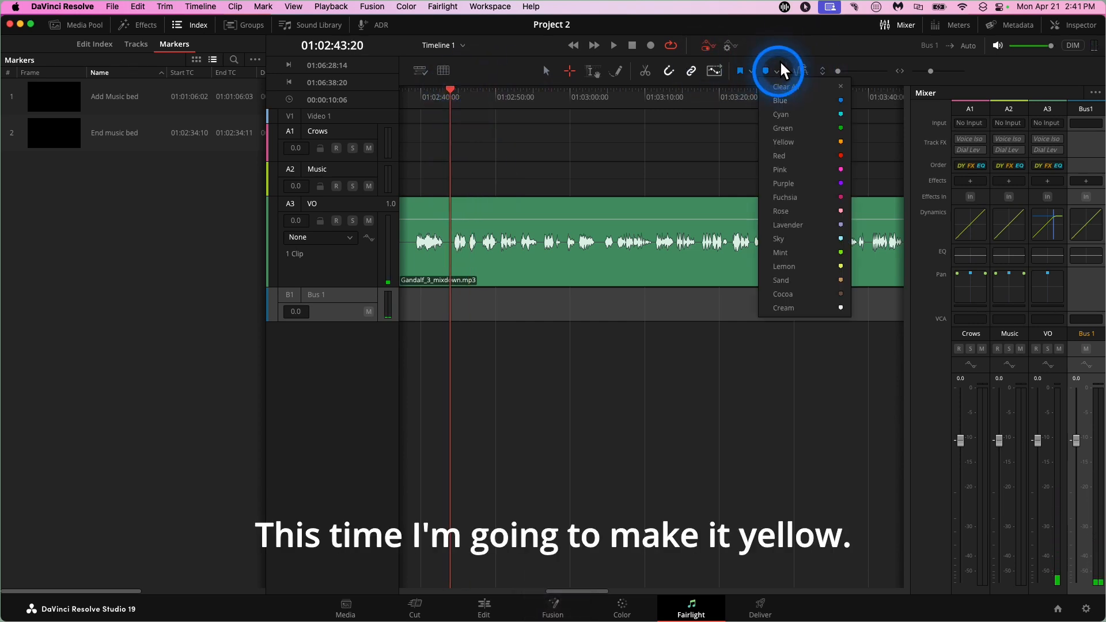
left_click(786, 141)
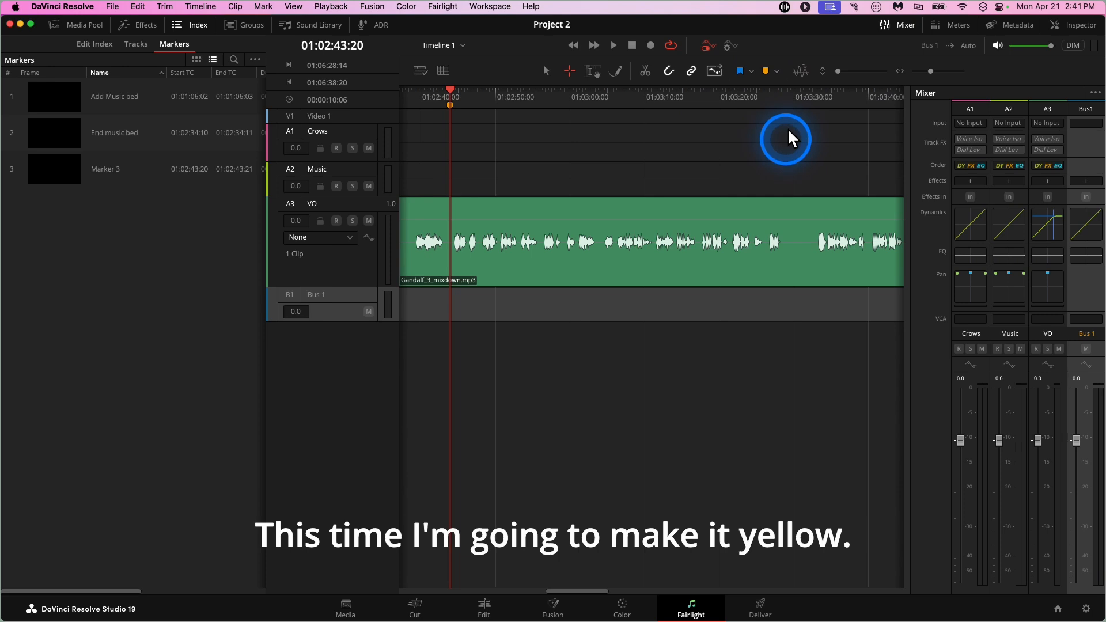
- Rename the yellow marker at 01:02:43:20 to "SFX Hooves" in the marker list
double_click(112, 159)
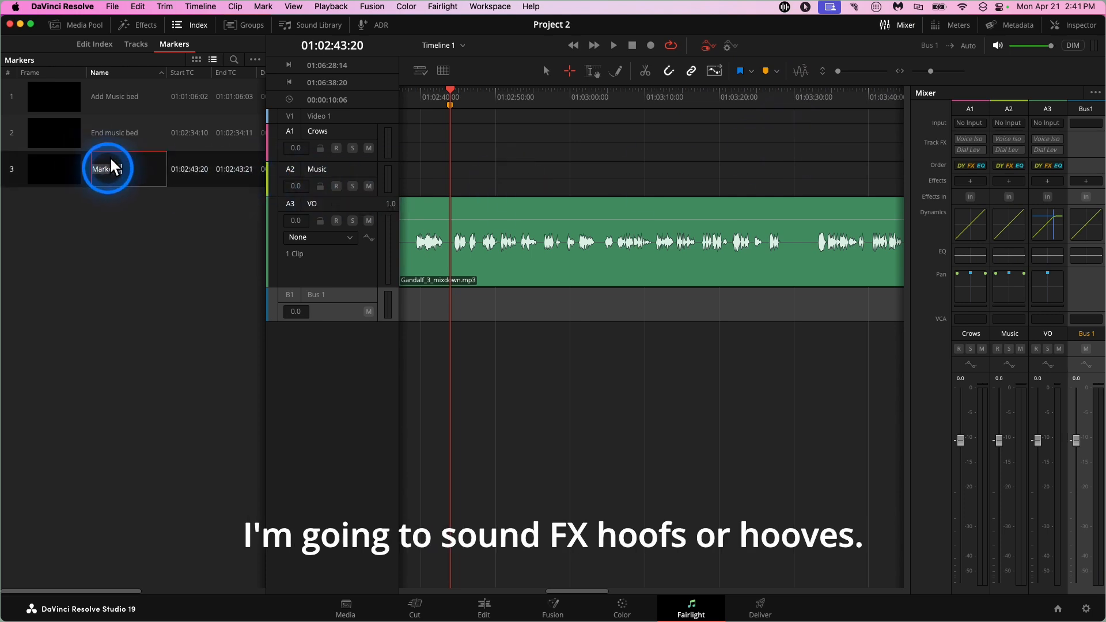
type("SFX")
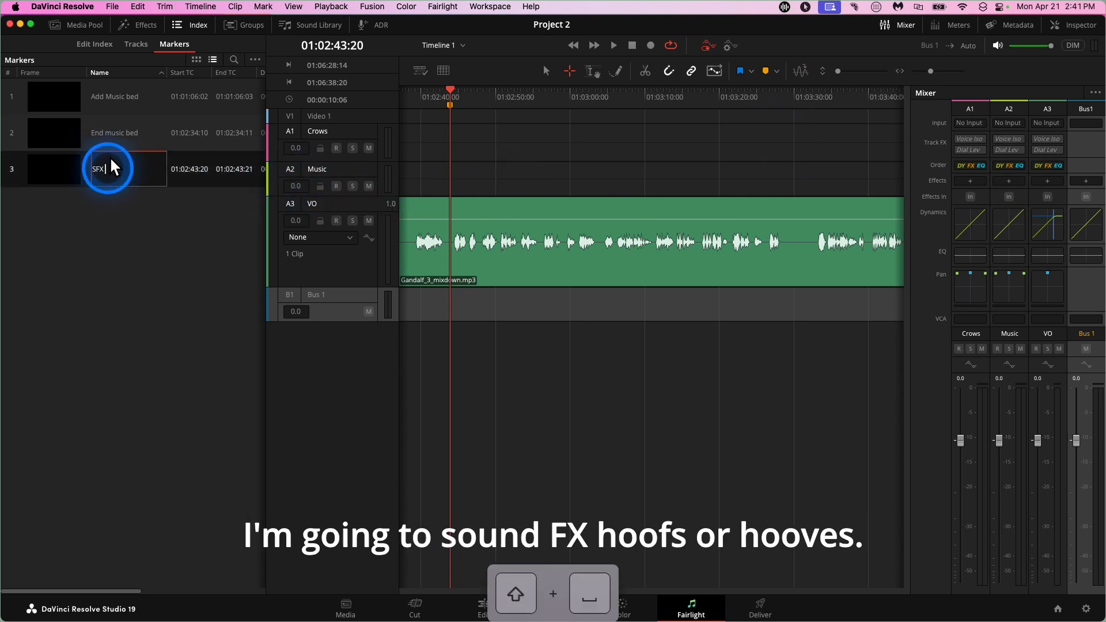
type(" Ho")
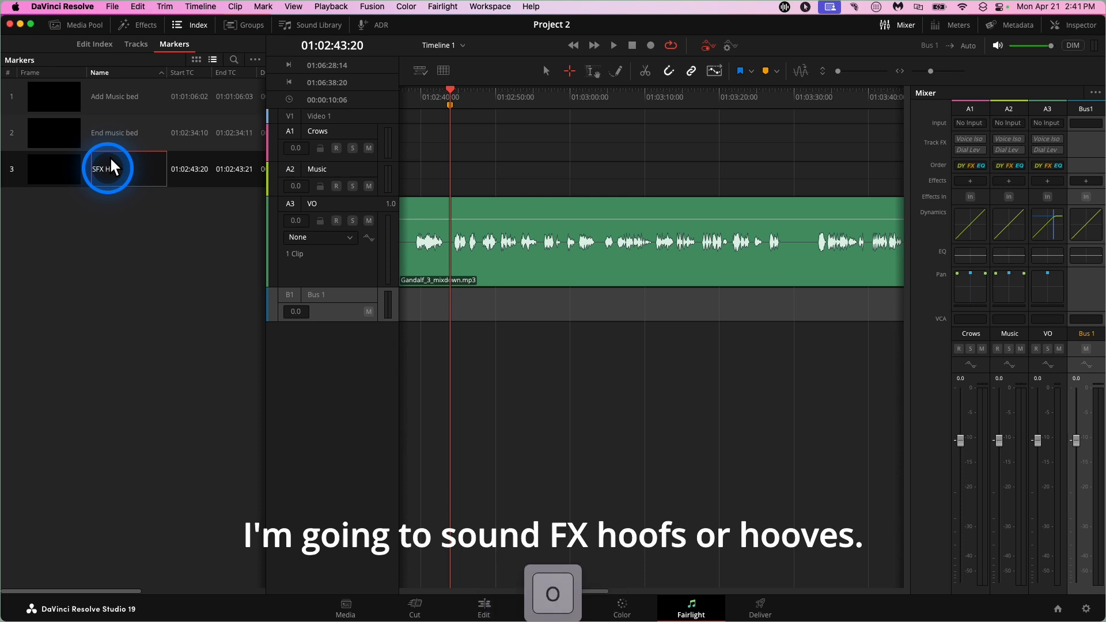
key("BackSpace")
type("o")
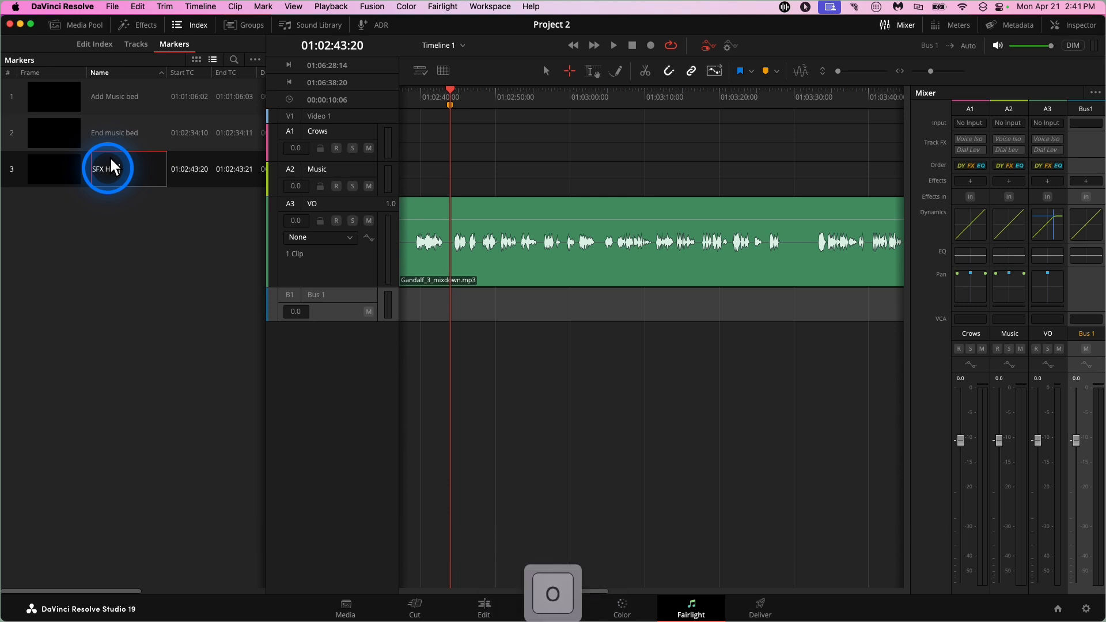
type("ves")
key("Return")
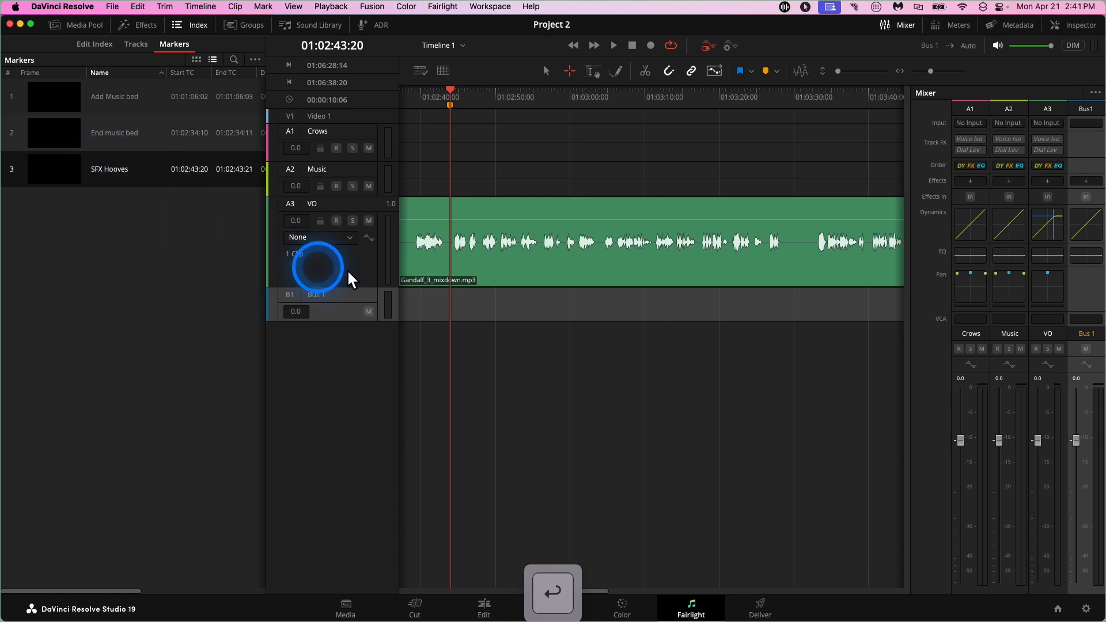
- Listen ahead in the voice-over for where the hooves stop and add another yellow marker at 01:03:30:01
key("space")
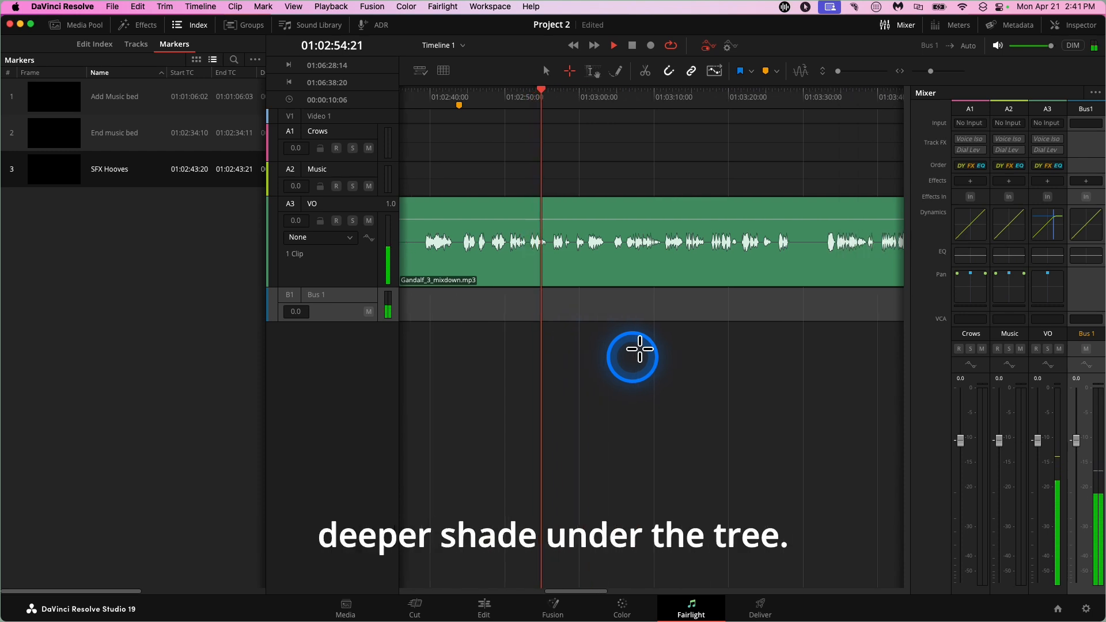
key("space")
left_click(757, 87)
key("space")
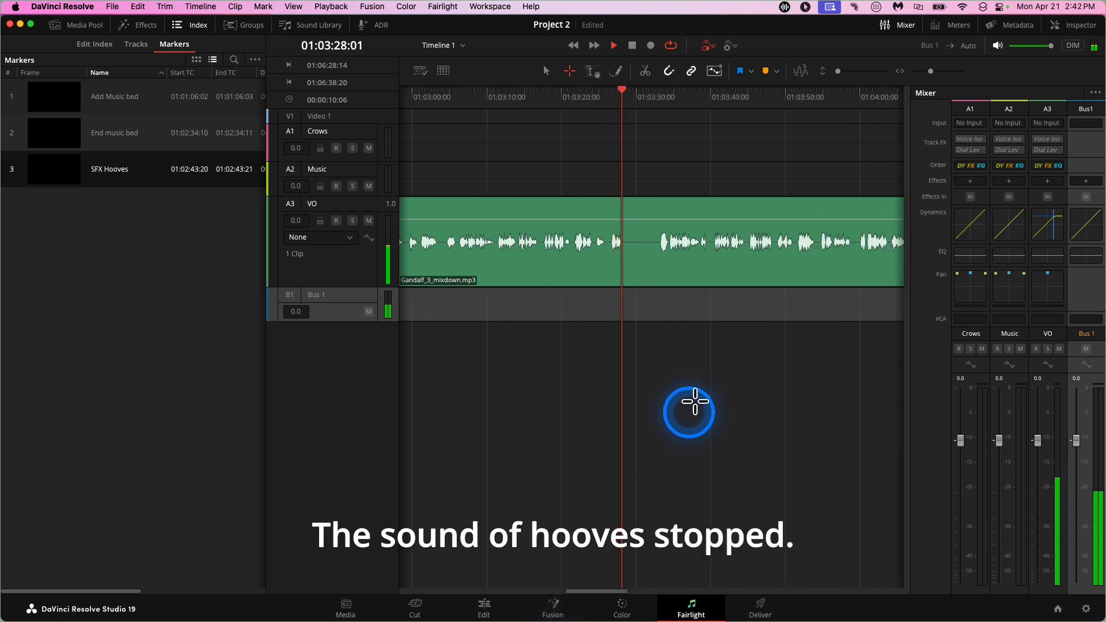
key("space")
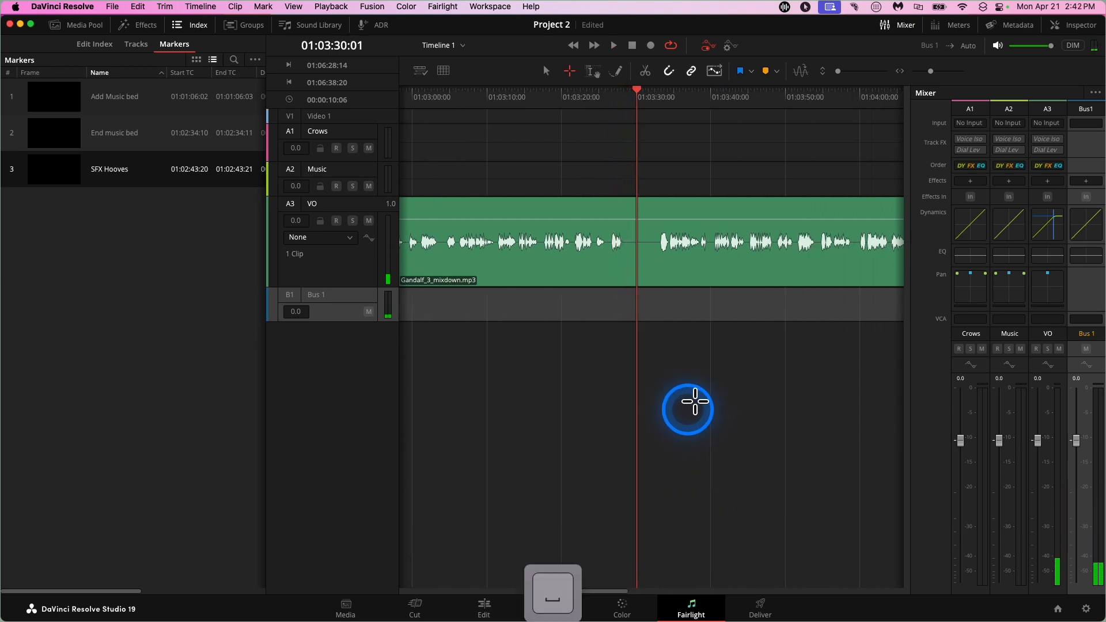
left_click(769, 60)
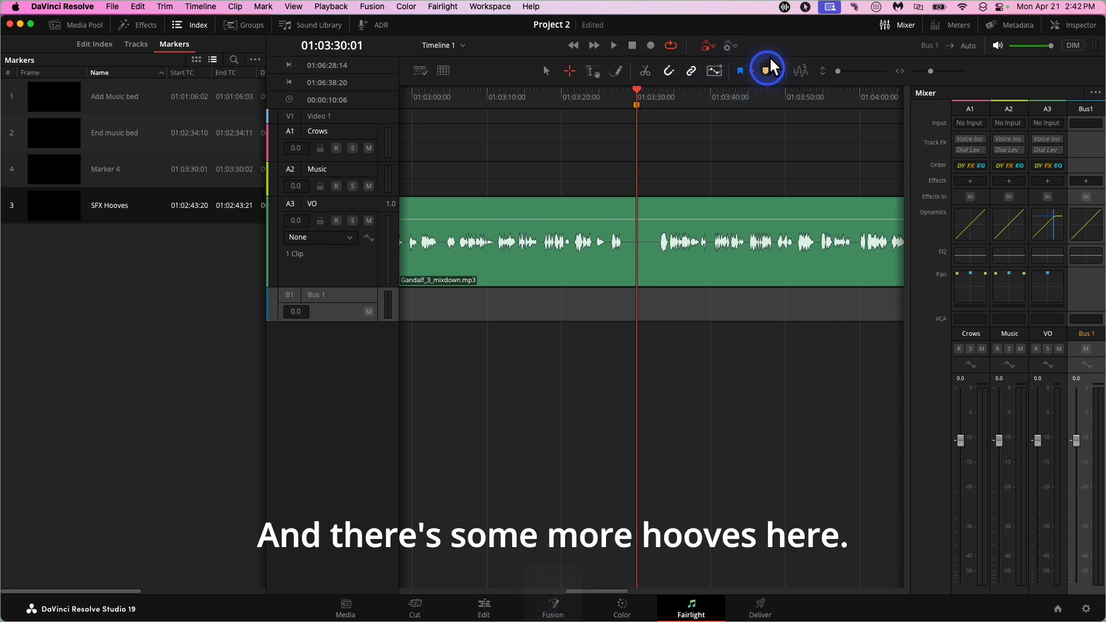
- Rename the yellow marker at 01:03:30:01 to "Hooves end" in the marker list
left_click(107, 164)
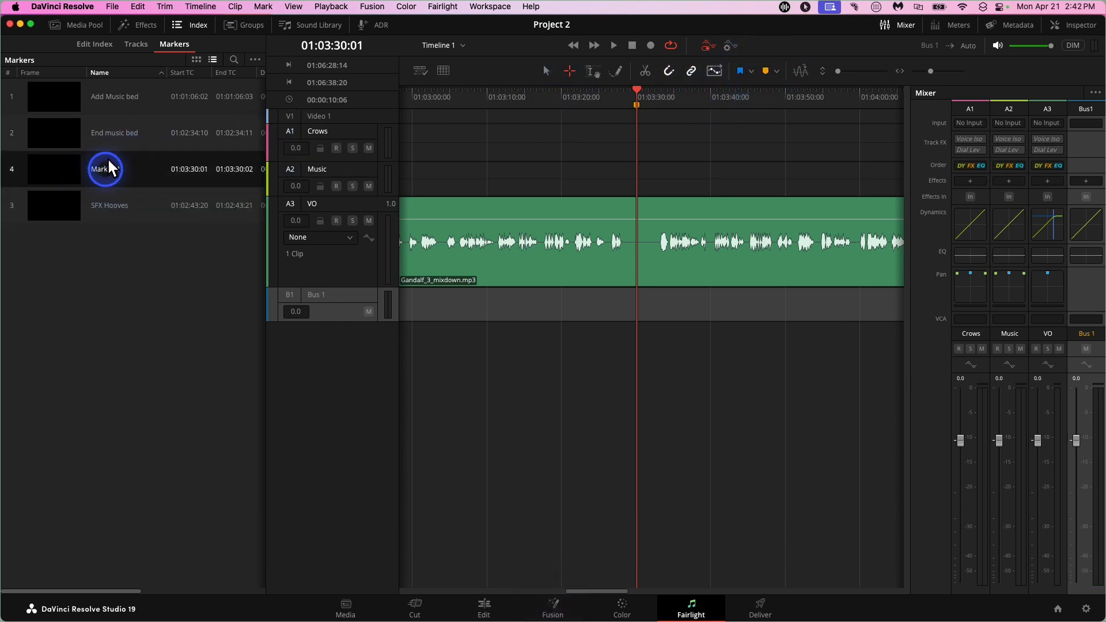
double_click(143, 159)
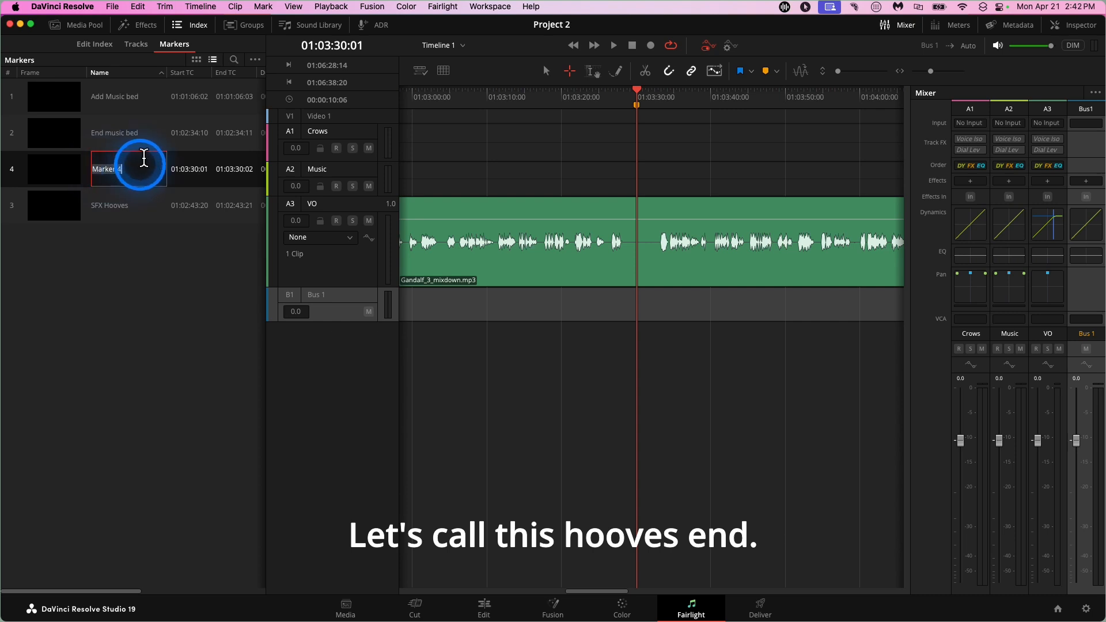
type("Hooves end")
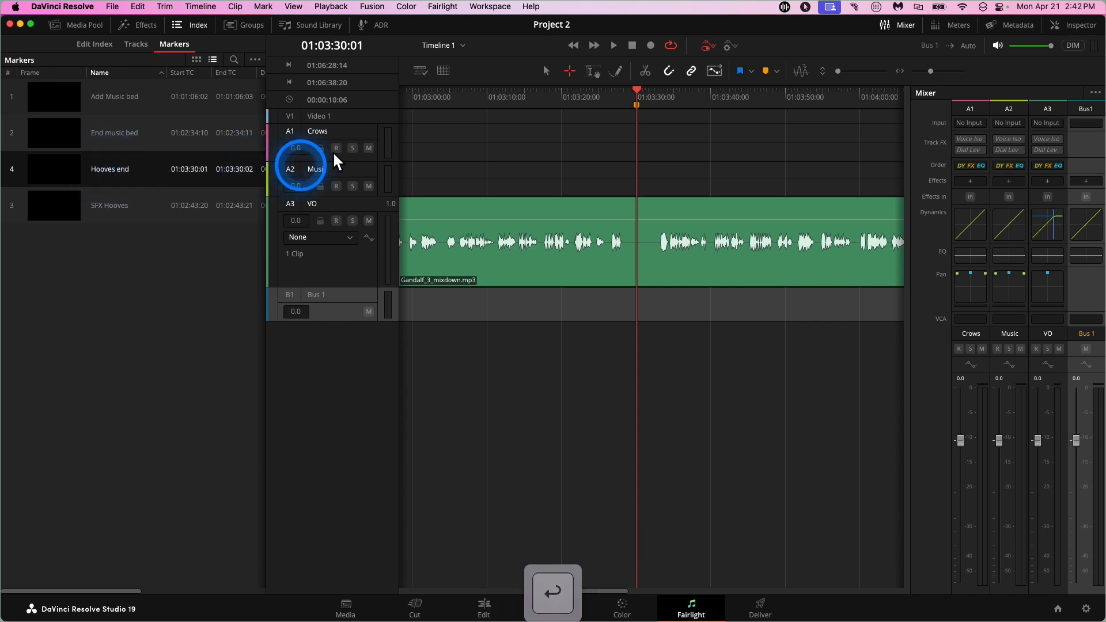
- Listen through the voice-over after the "Hooves end" marker for the next moment that needs a dramatic cue
key("space")
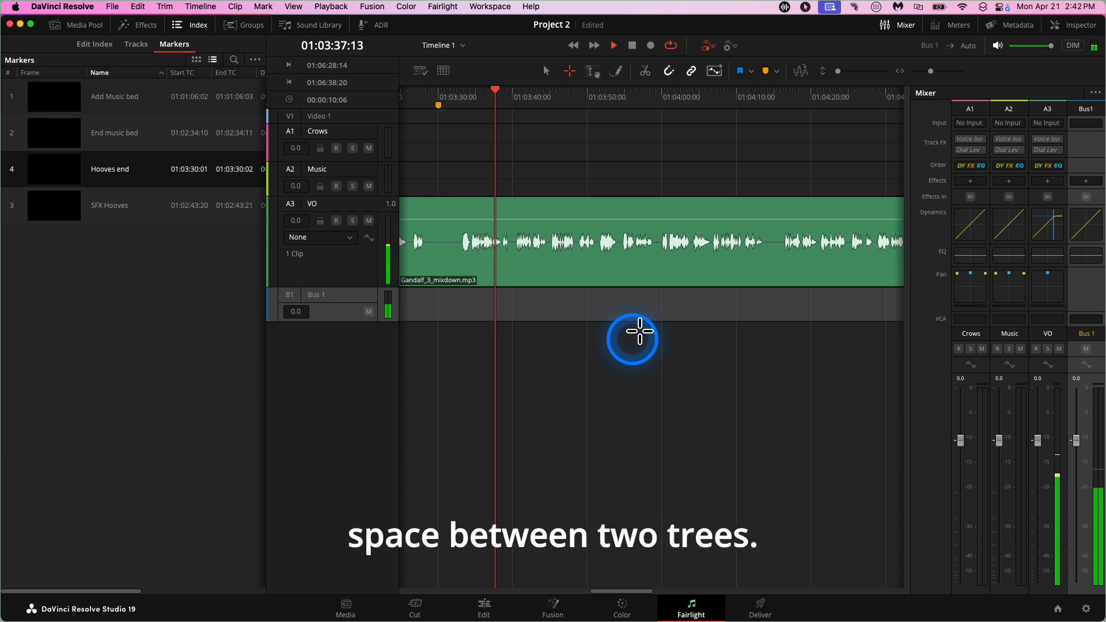
key("space")
left_click(724, 95)
key("space")
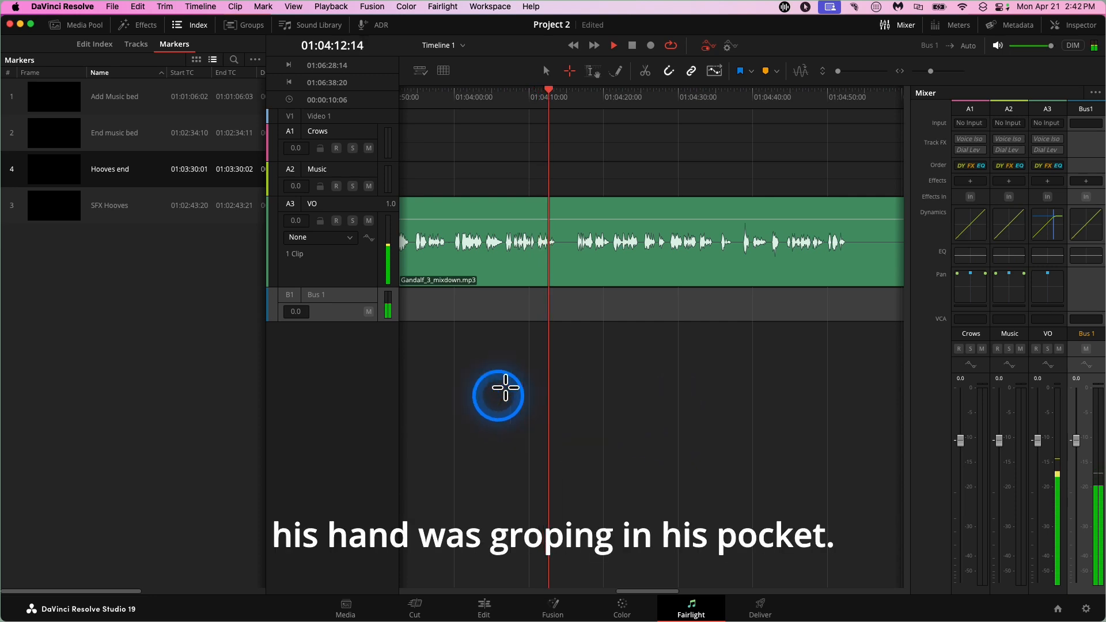
key("space")
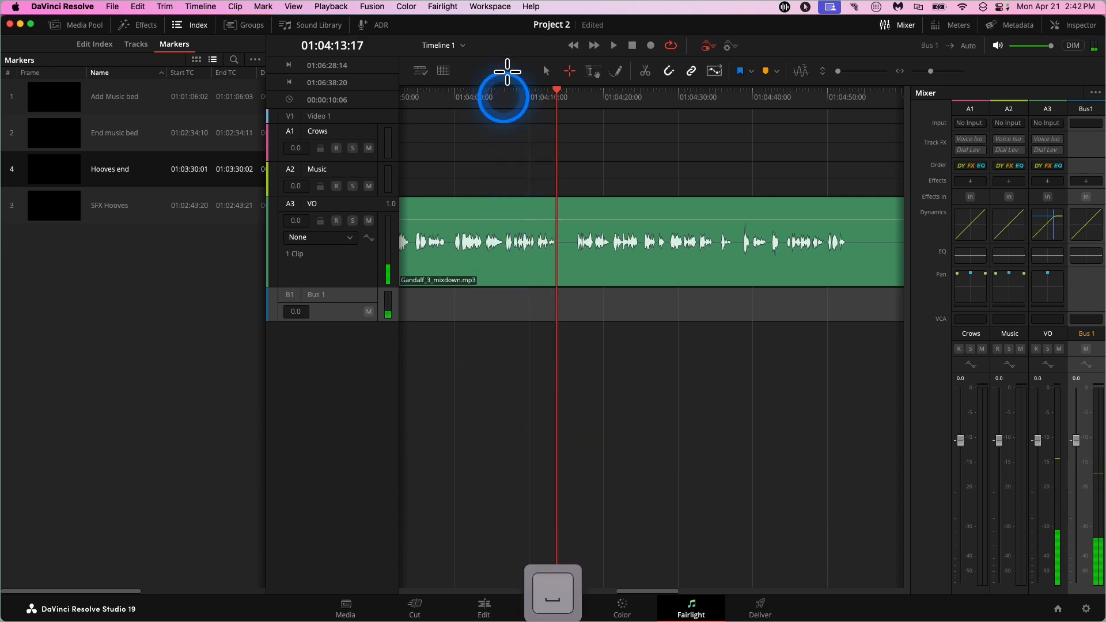
left_click(490, 91)
key("space")
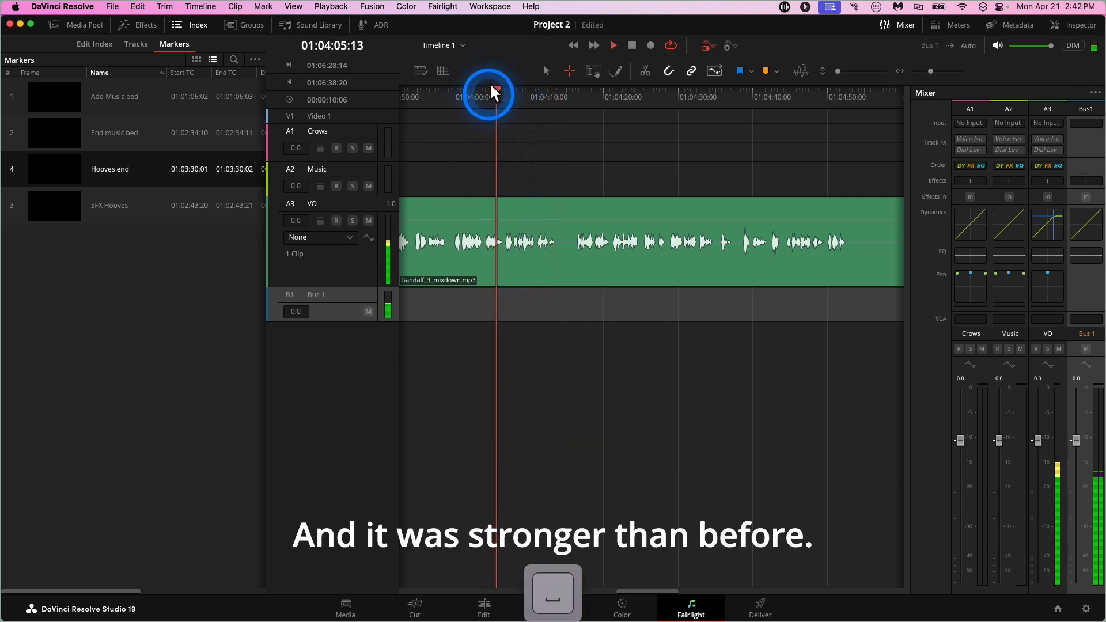
key("space")
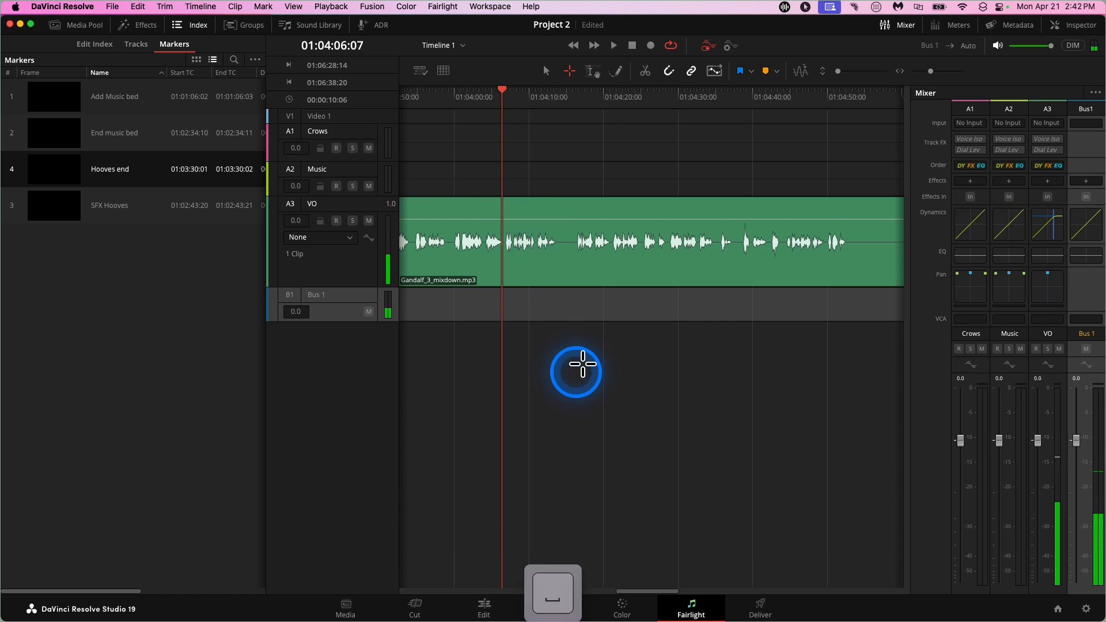
- Replay the voice-over from about 01:03:58 and add a purple marker at 01:04:06:09
left_click(446, 91)
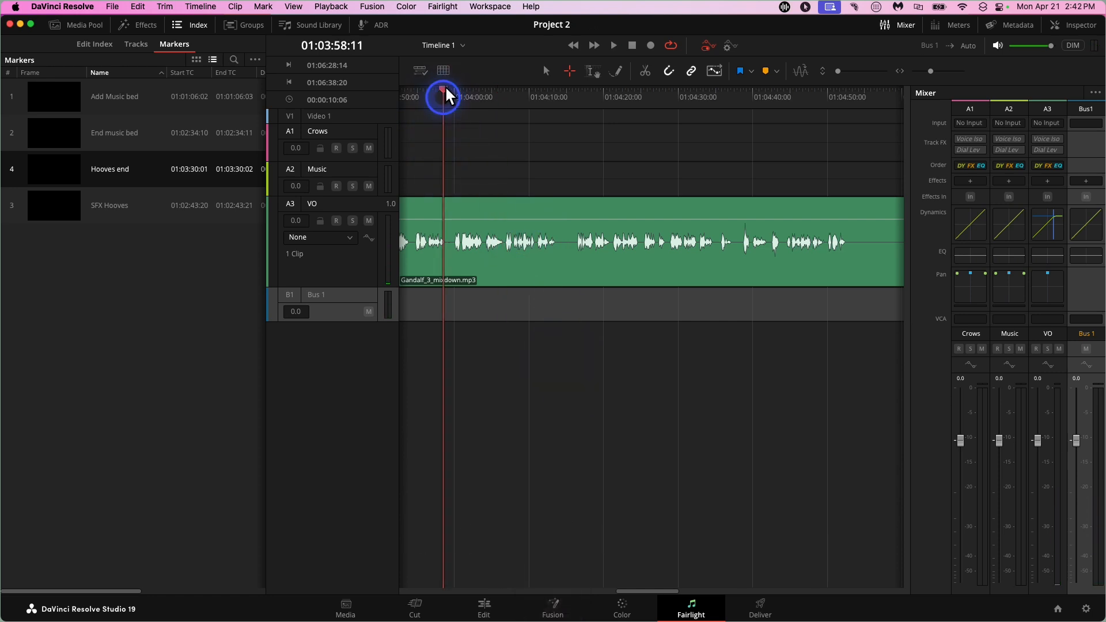
key("space")
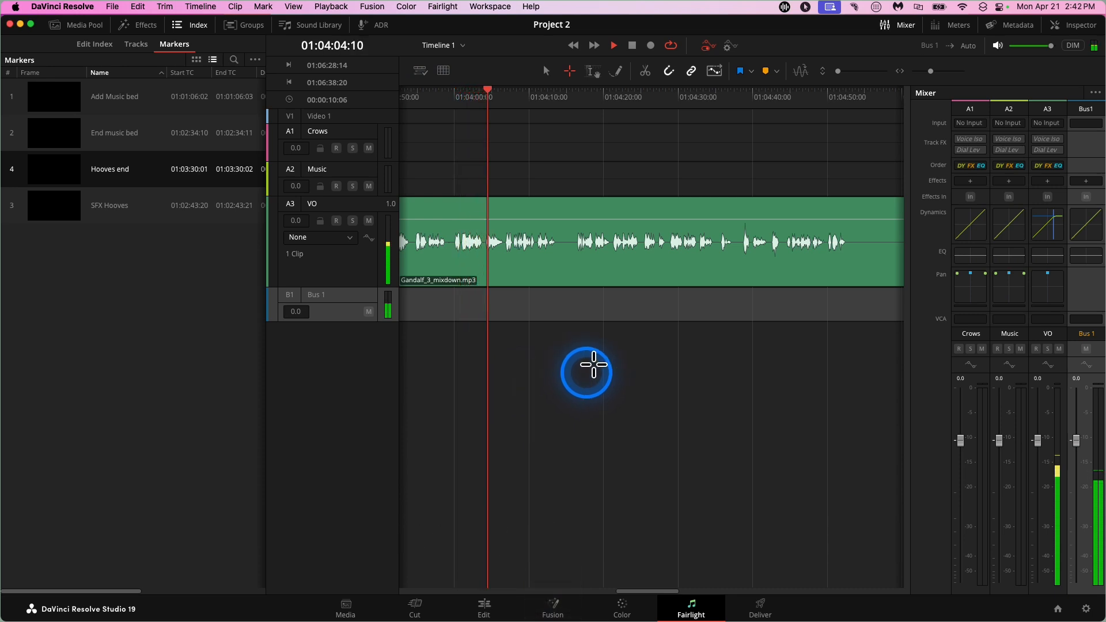
key("space")
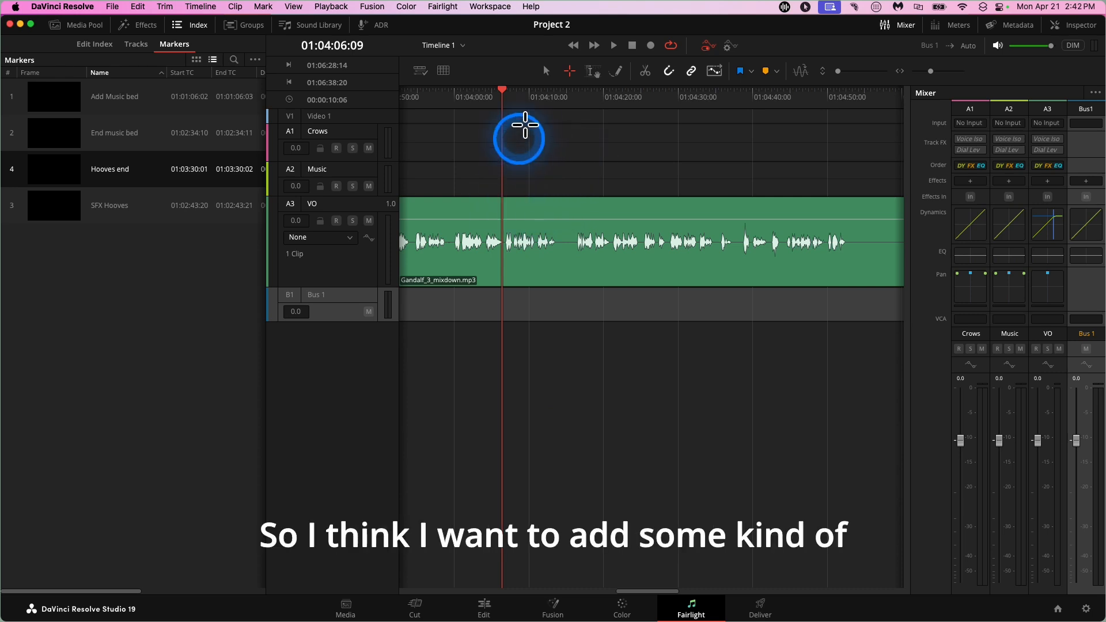
left_click(777, 63)
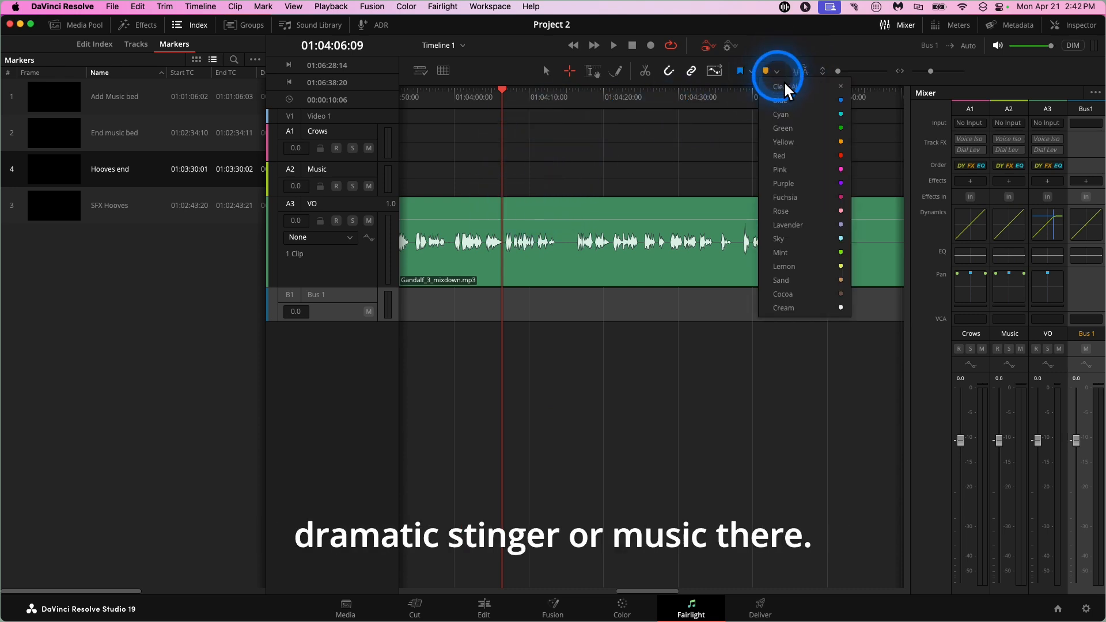
left_click(796, 176)
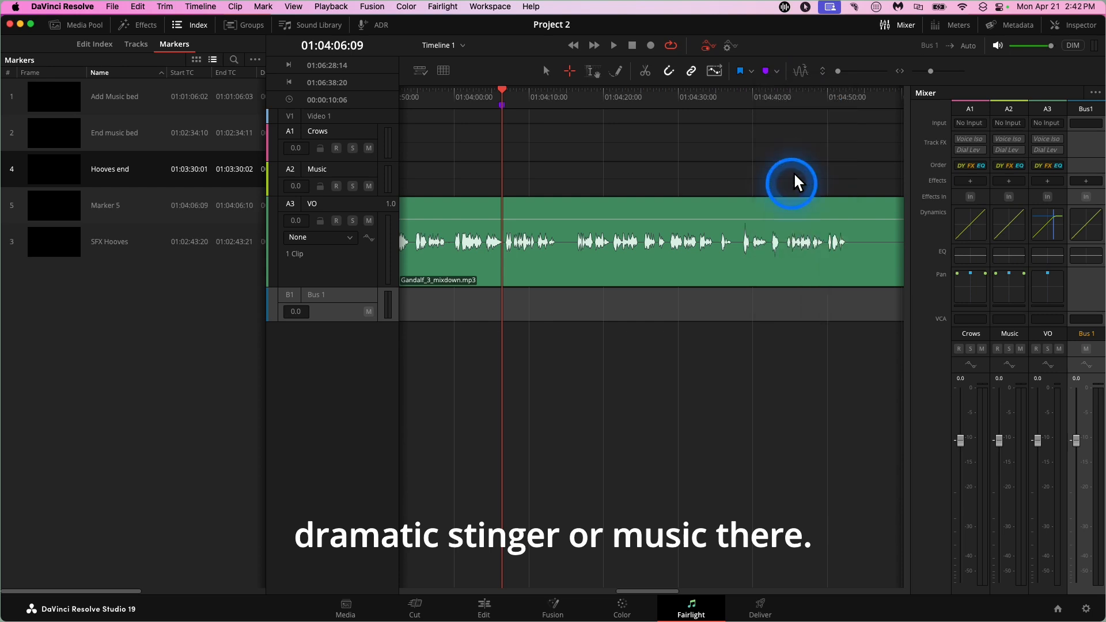
- Rename the purple marker at 01:04:06:09 to "Dramatic" in the marker list
double_click(115, 196)
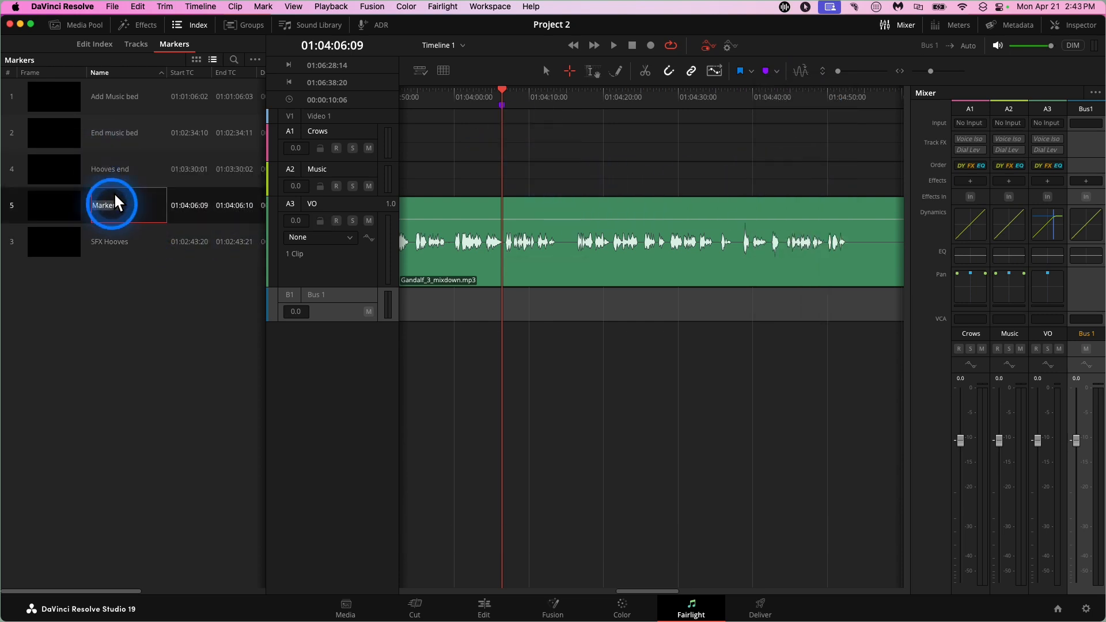
type("Drama")
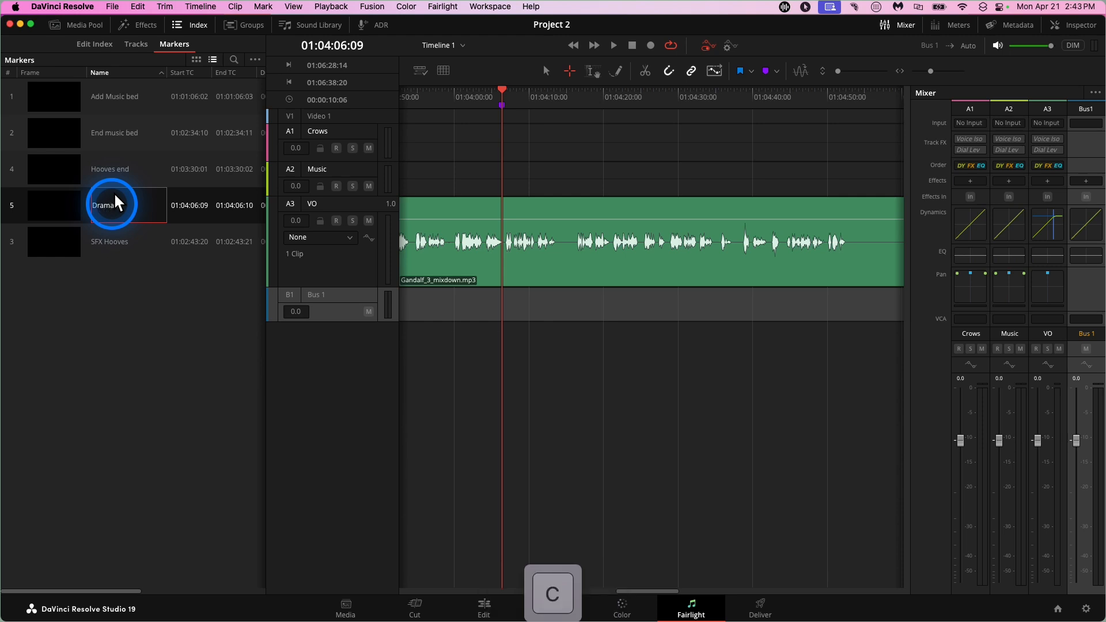
key("Return")
- Listen to several spots in the voice-over after the "Dramatic" marker for the cue where the elves' singing comes in
key("space")
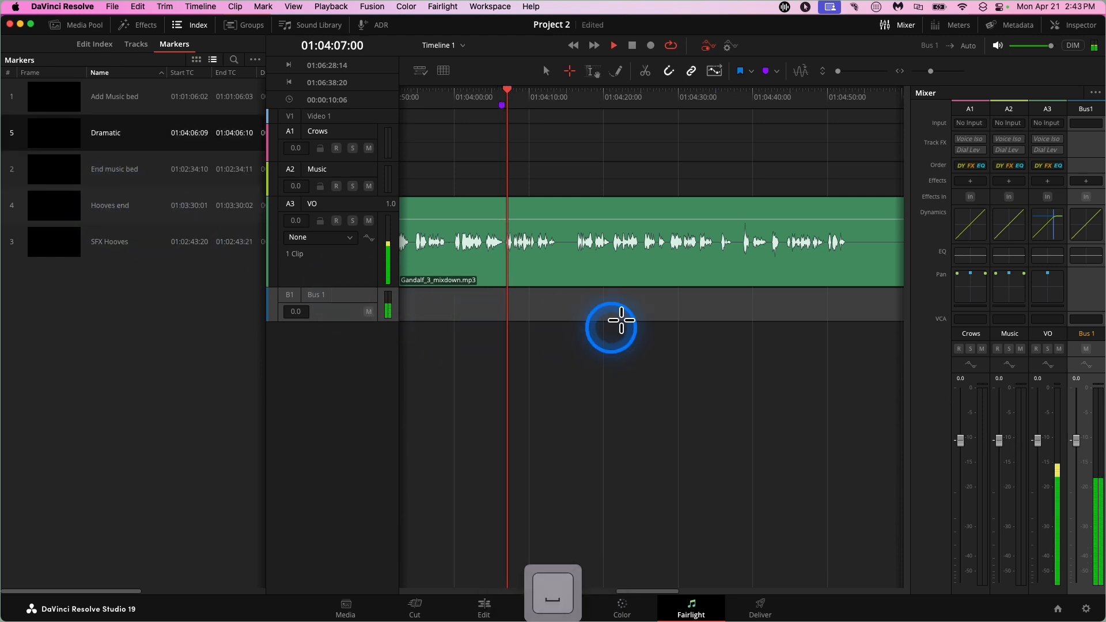
key("space")
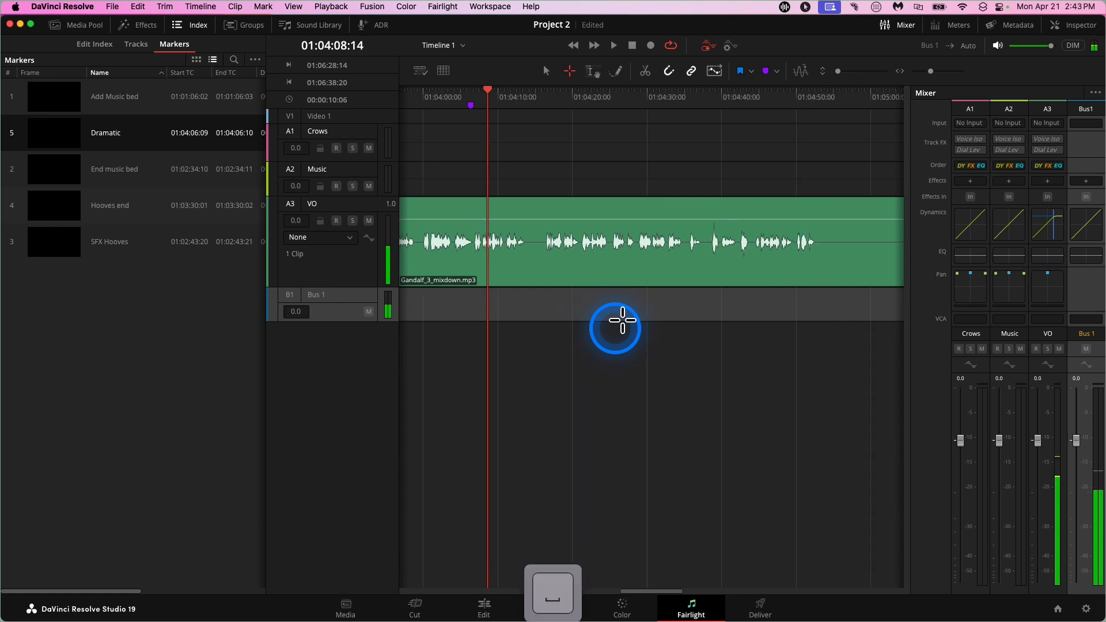
scroll(617, 326, "right", 3)
left_click(608, 90)
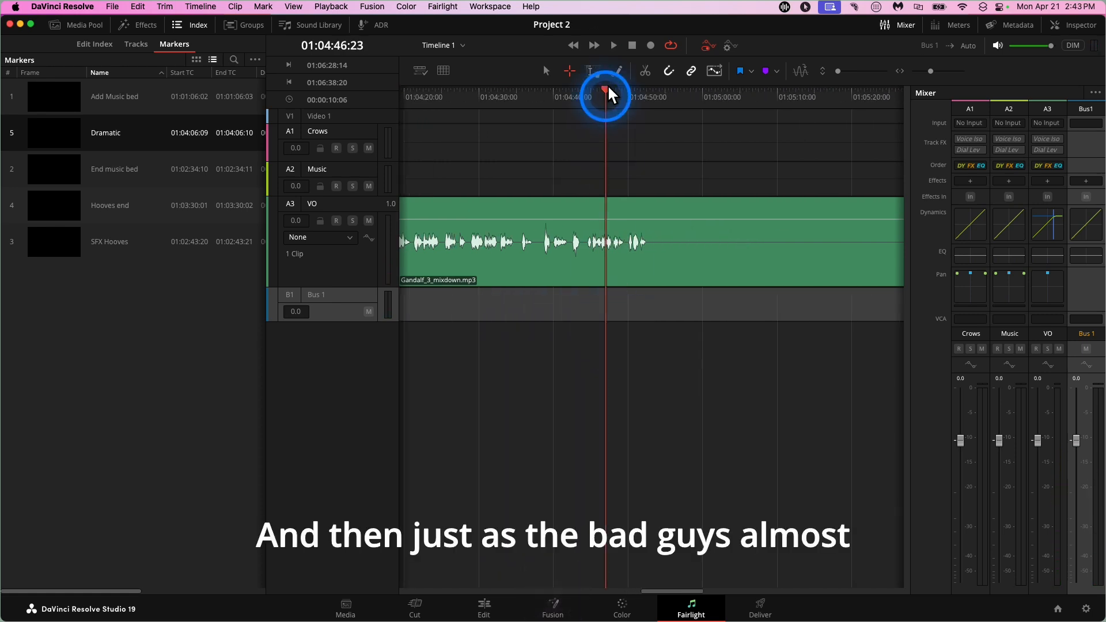
key("space")
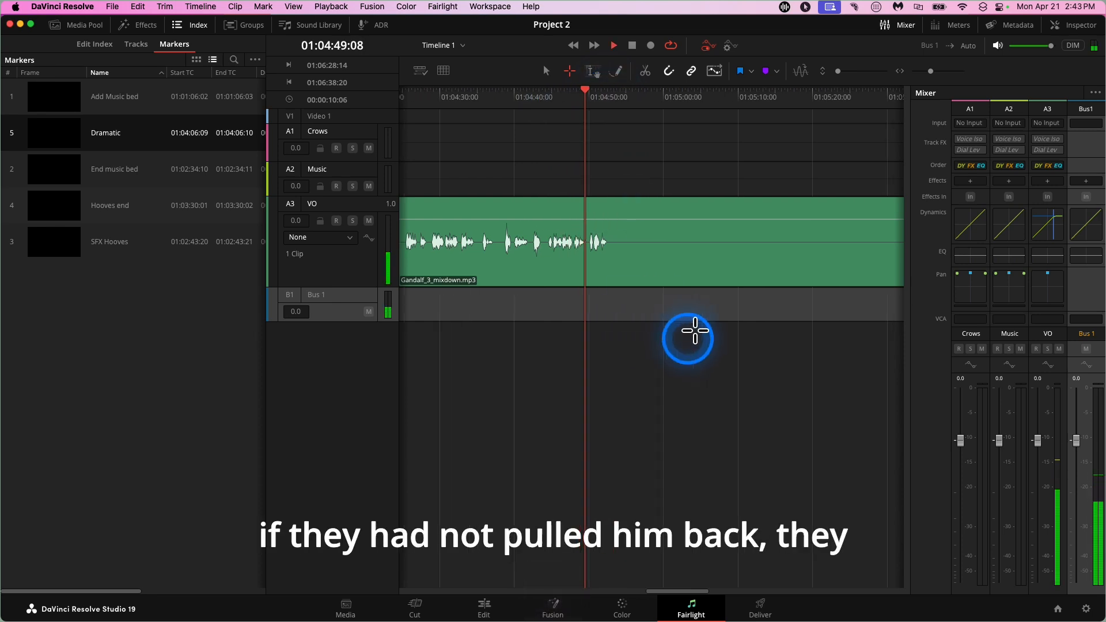
key("space")
left_click(441, 88)
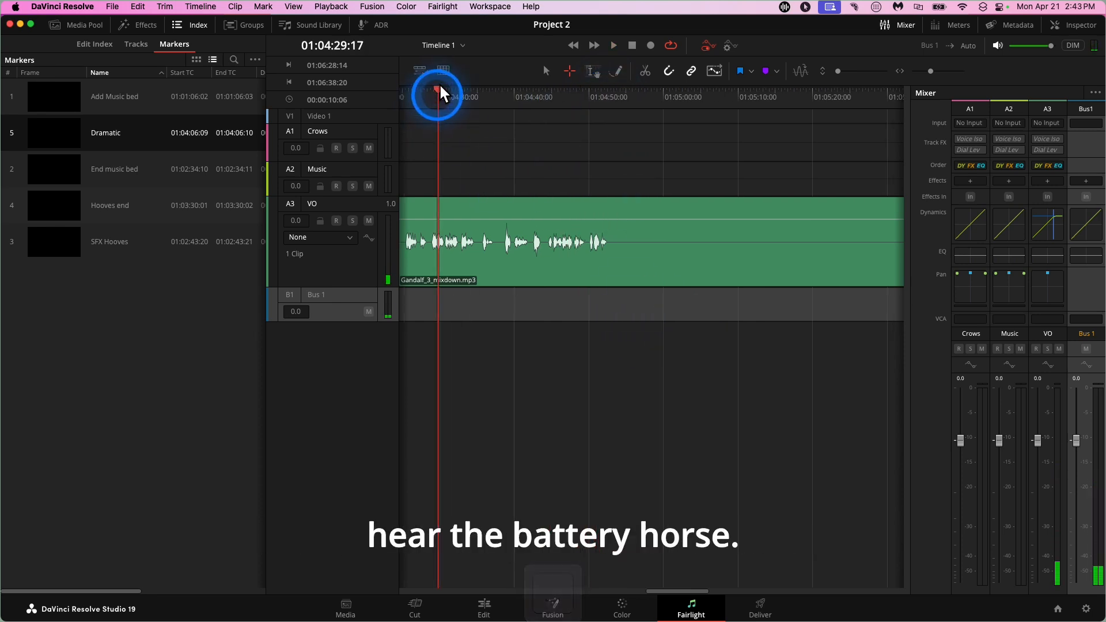
key("space")
key("space")
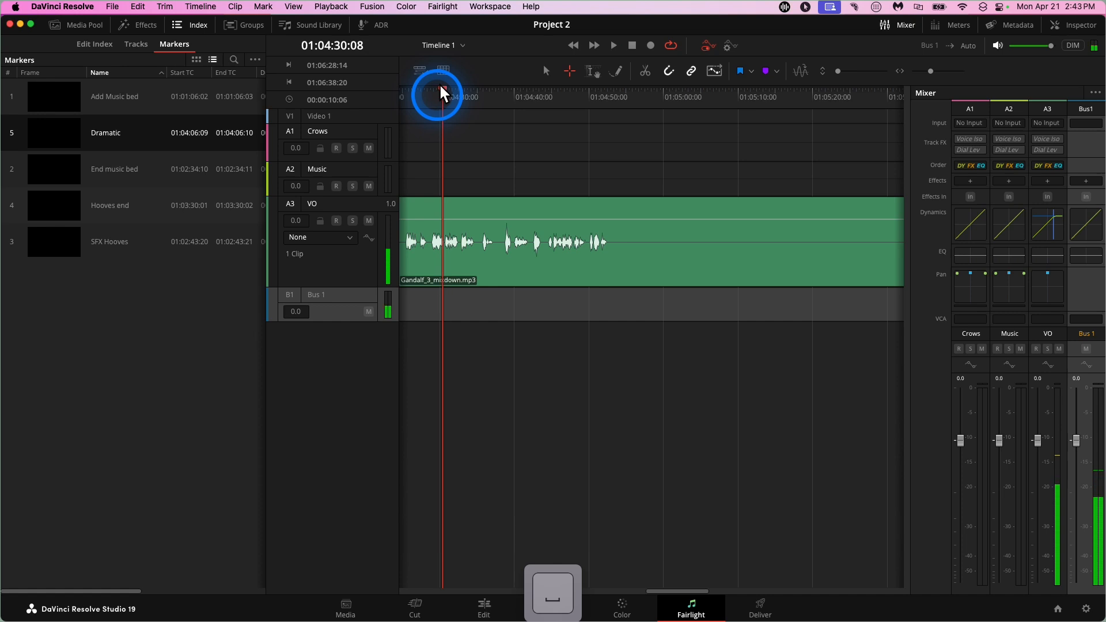
left_click(490, 84)
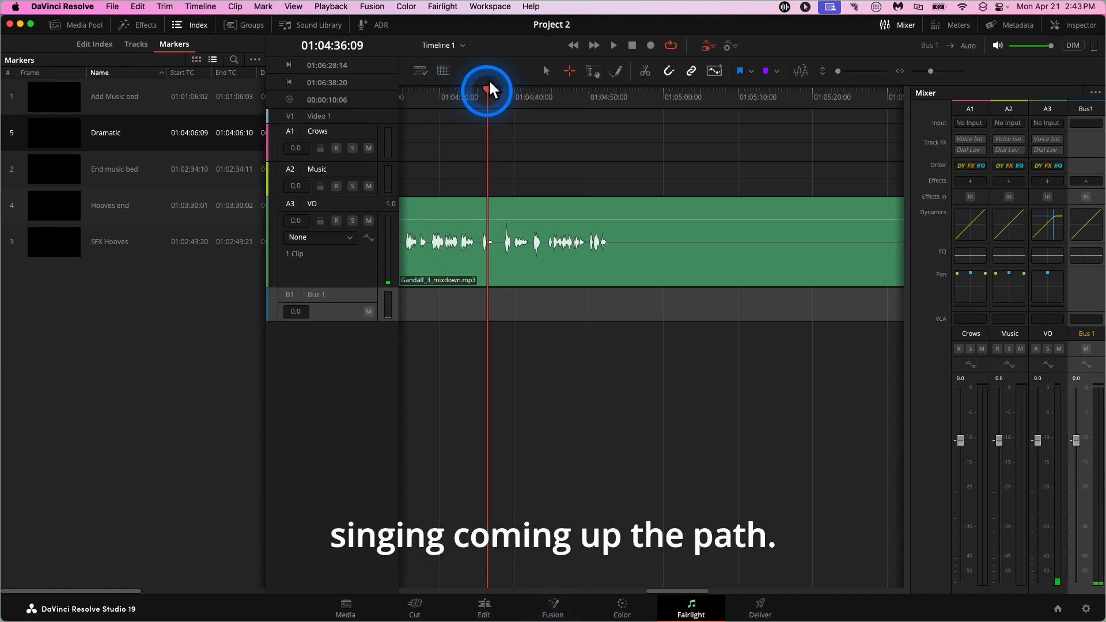
key("space")
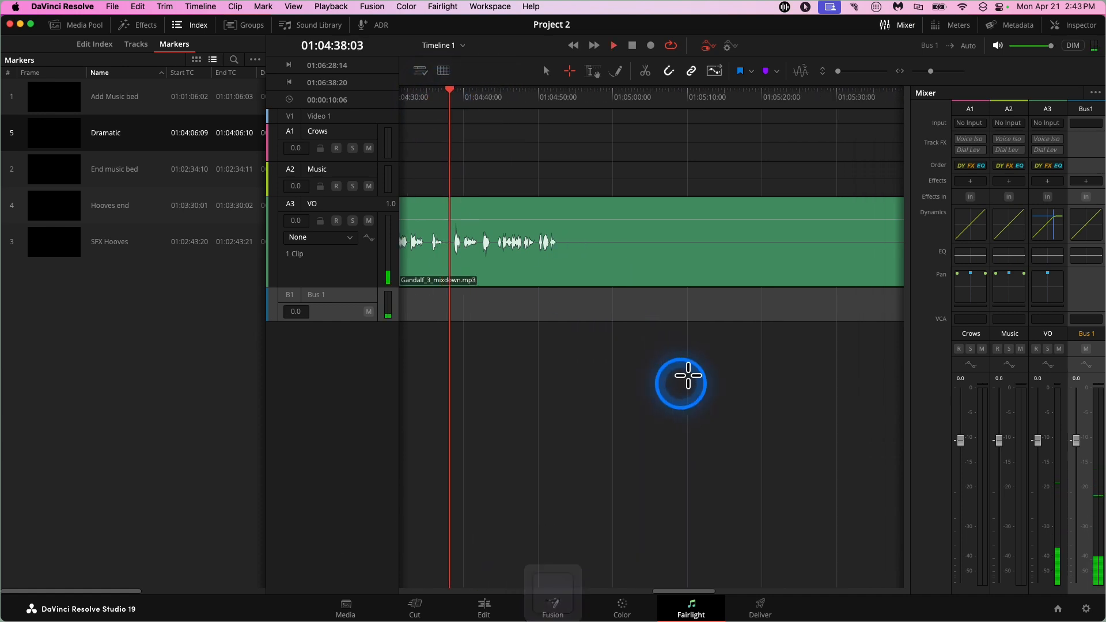
key("space")
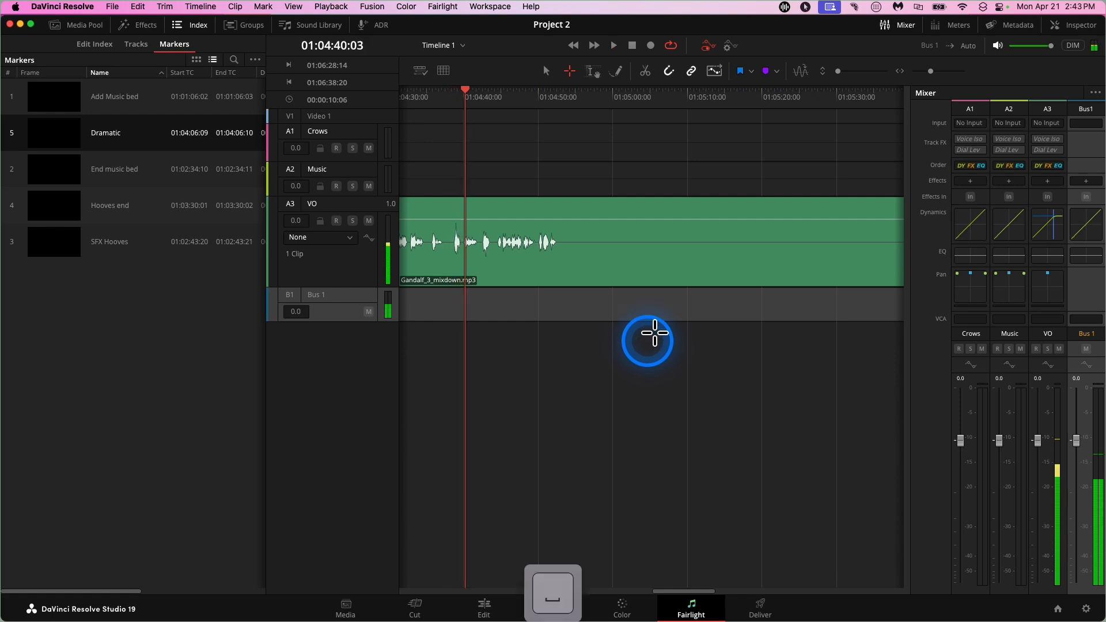
- Play the voice-over from about 01:04:50 through the elves line and add a lavender marker at 01:04:52:07
scroll(558, 221, "right", 2)
left_click(490, 86)
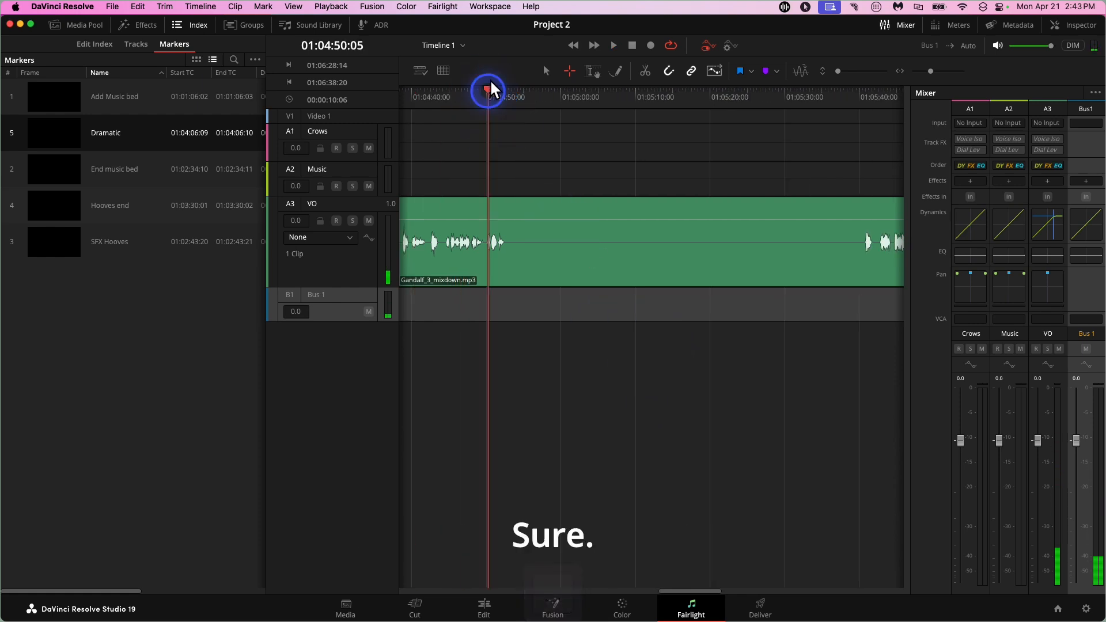
key("space")
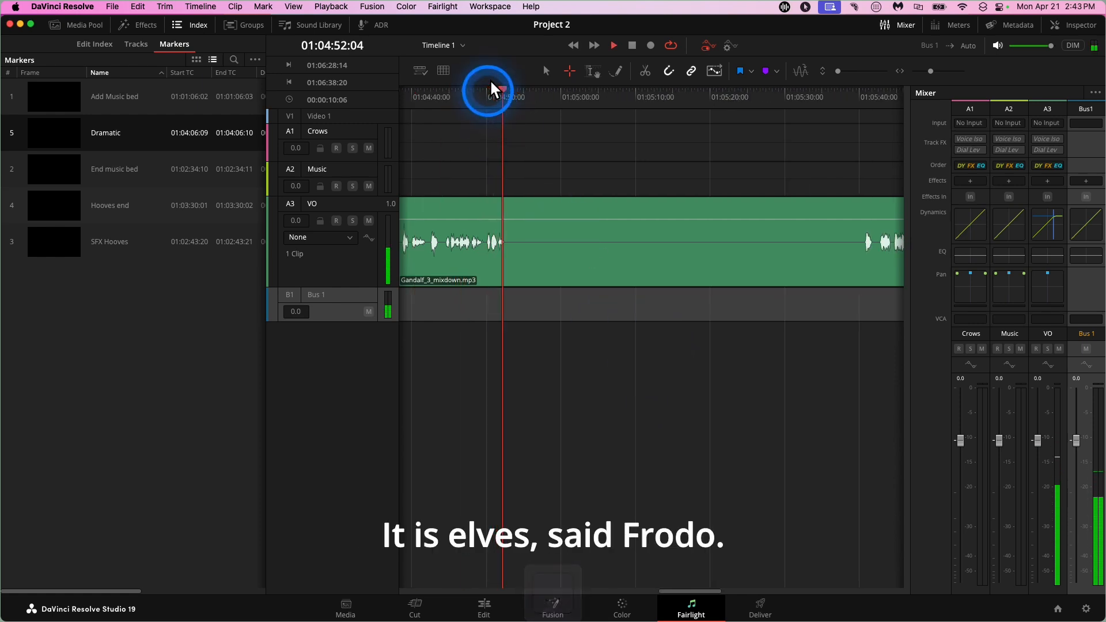
key("space")
left_click(779, 63)
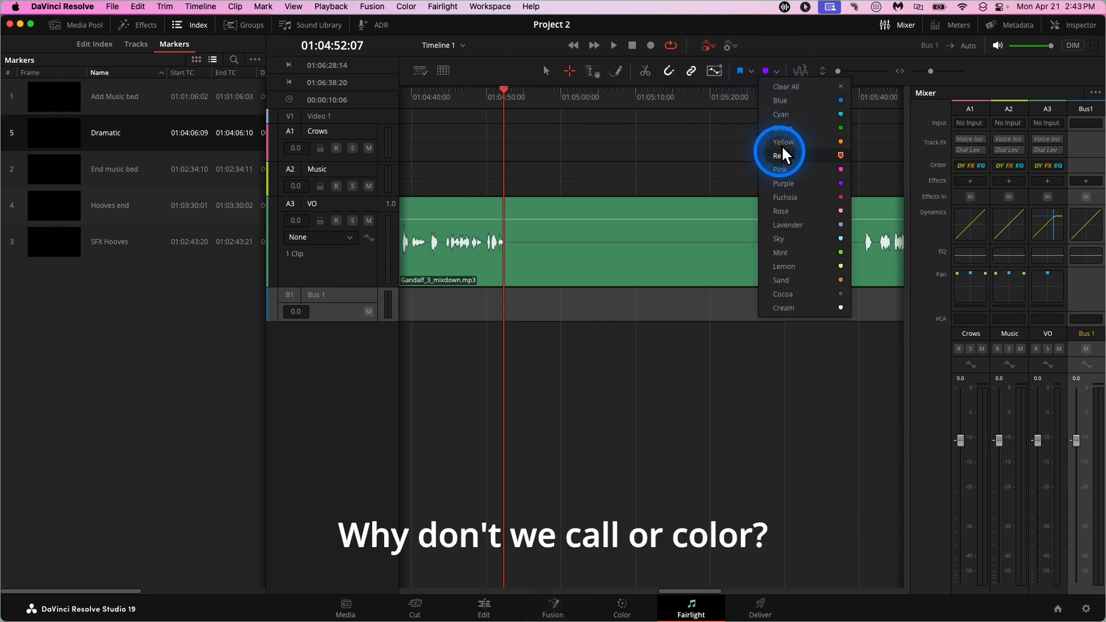
left_click(779, 219)
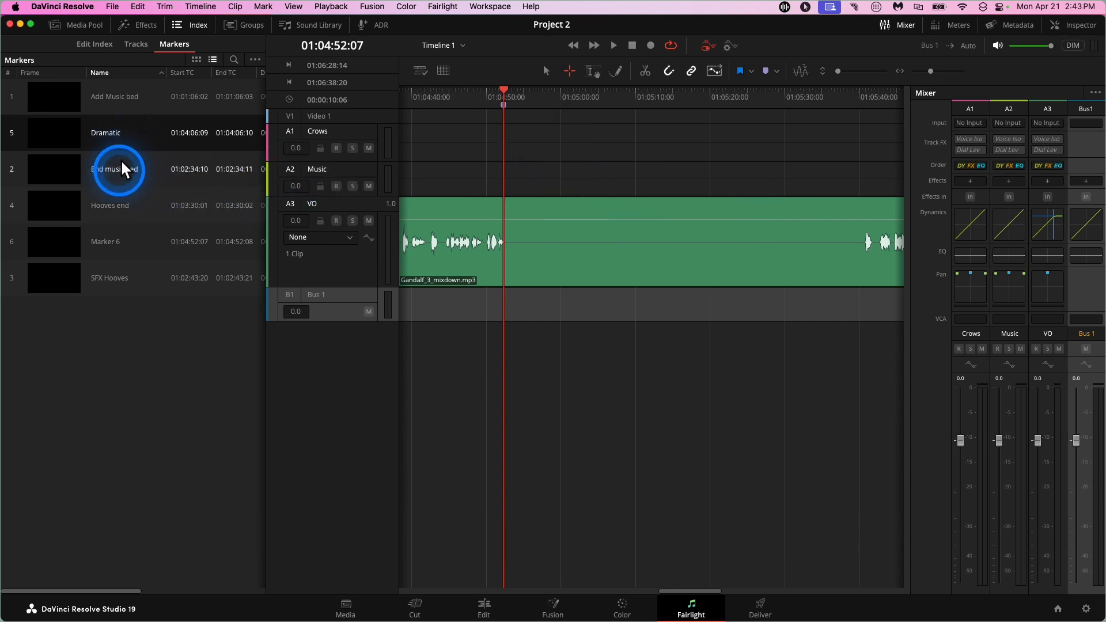
- Rename the lavender marker at 01:04:52:07 to "Eleves singing" in the marker list
left_click(114, 237)
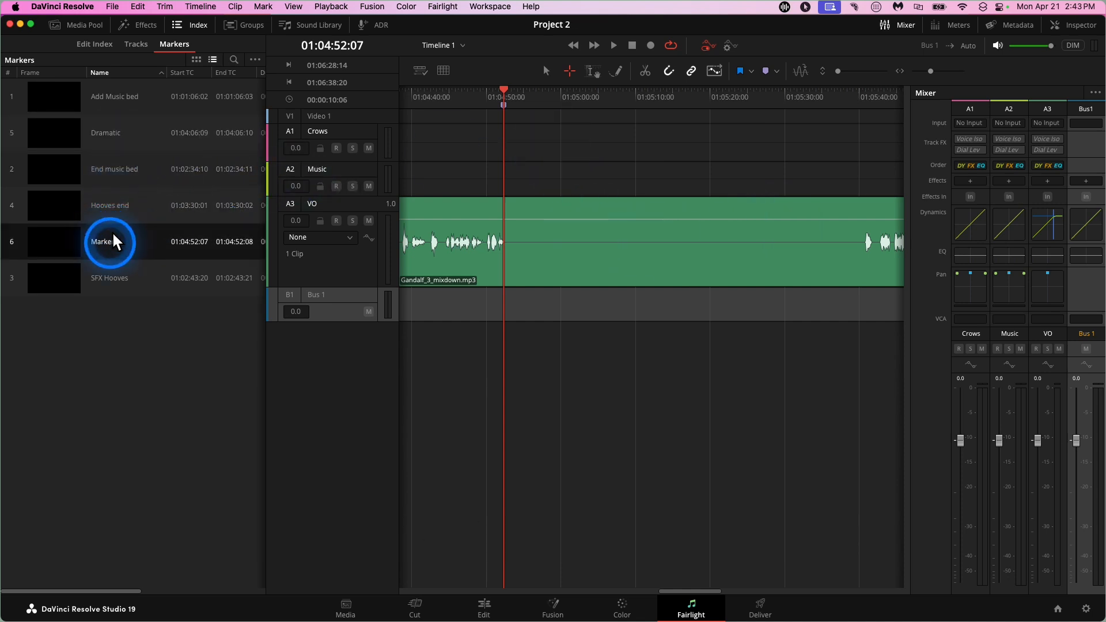
left_click(114, 236)
type("Eleves")
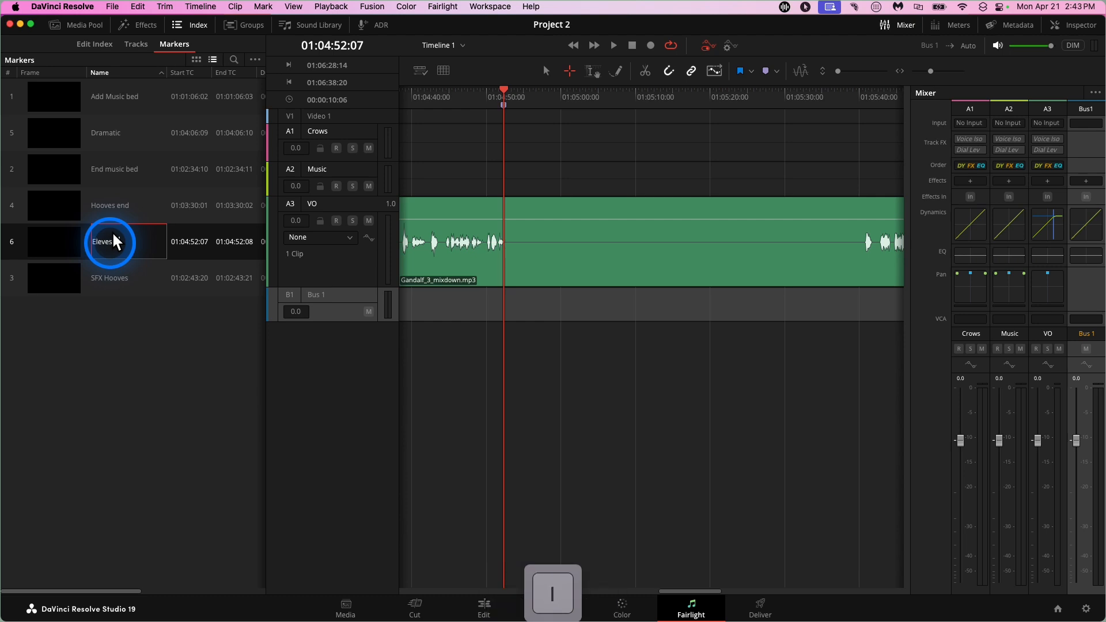
type(" singing")
key("Return")
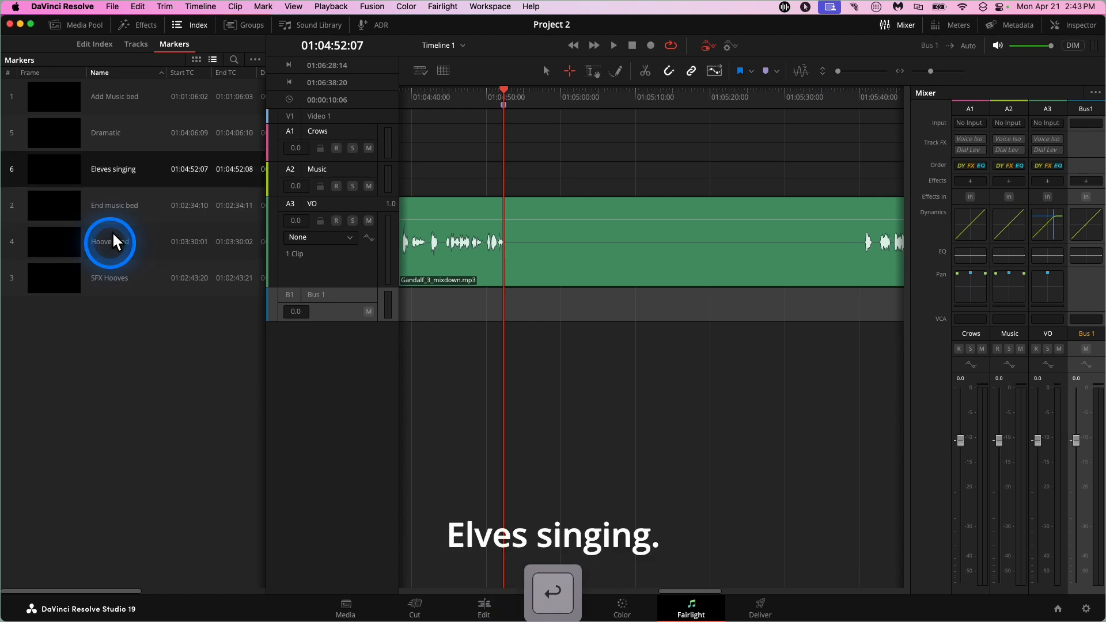
- Examine the long gap after the "Eleves singing" marker and listen to where the voice-over resumes around 01:05:40
scroll(628, 207, "right", 5)
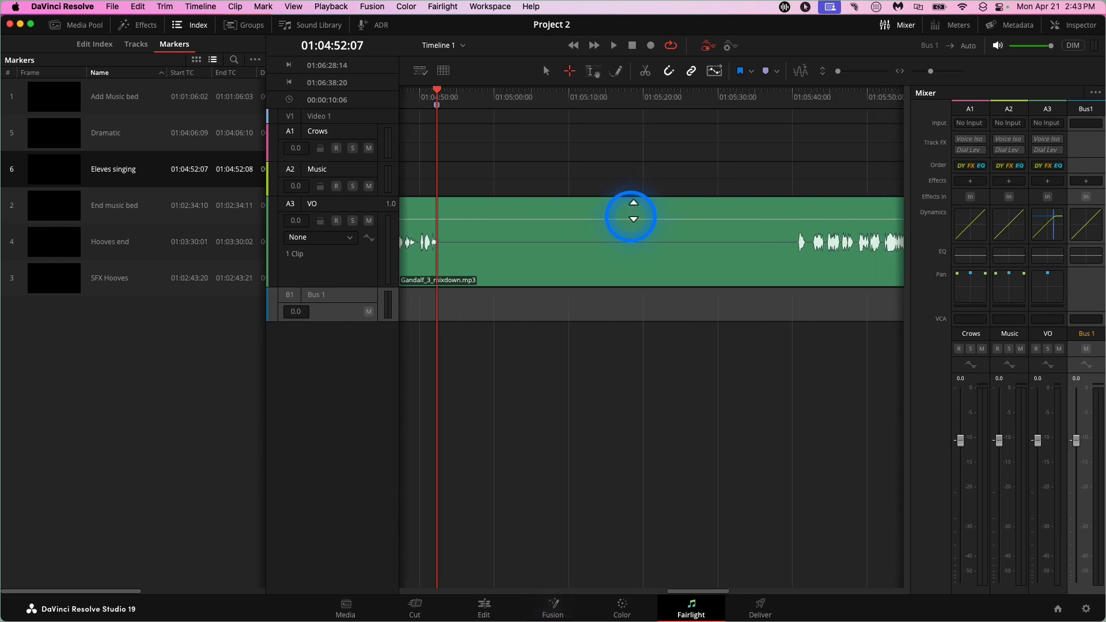
left_click(694, 89)
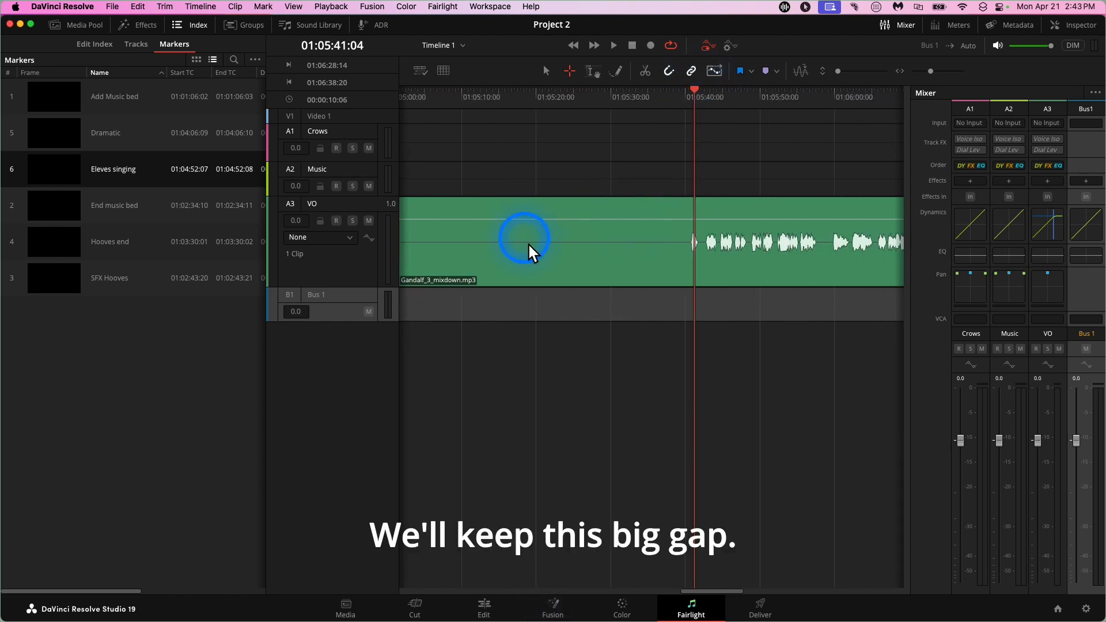
left_click(685, 90)
key("space")
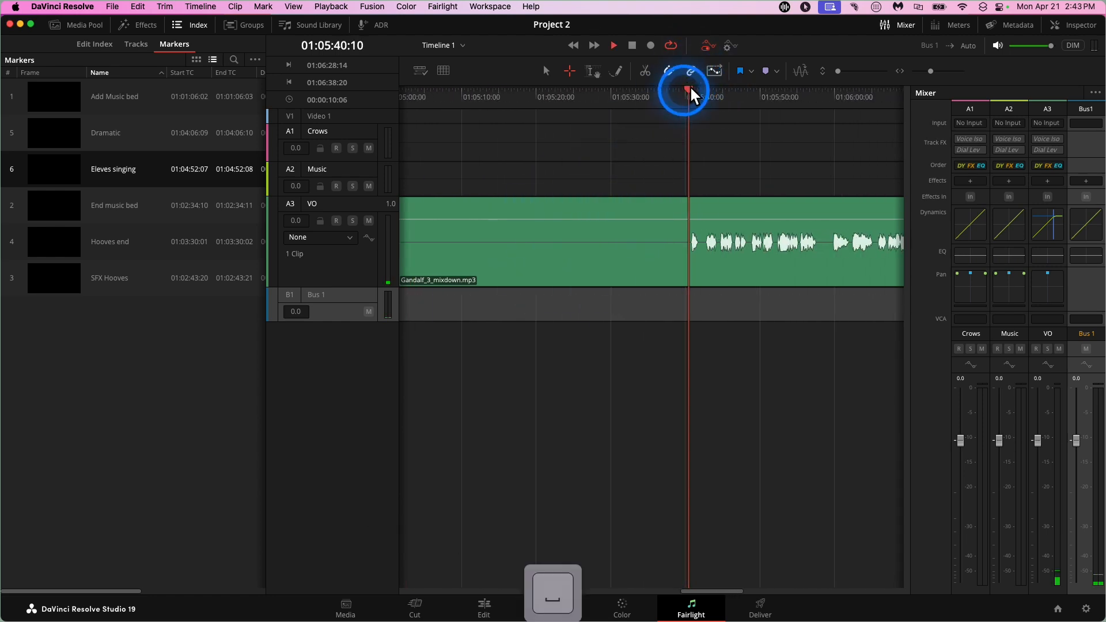
scroll(730, 123, "right", 3)
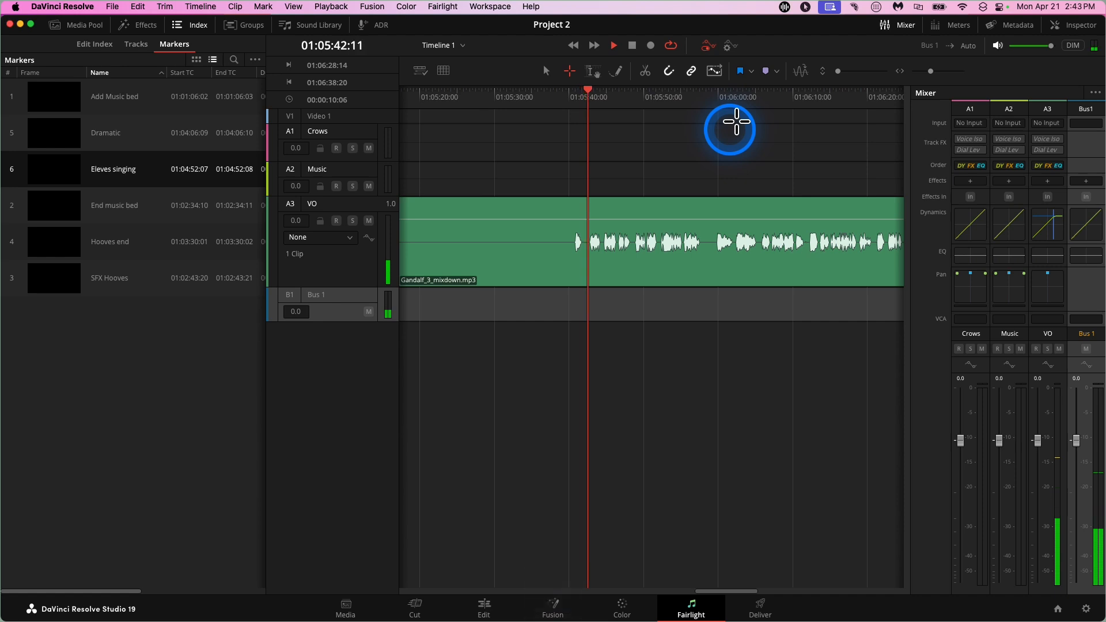
key("space")
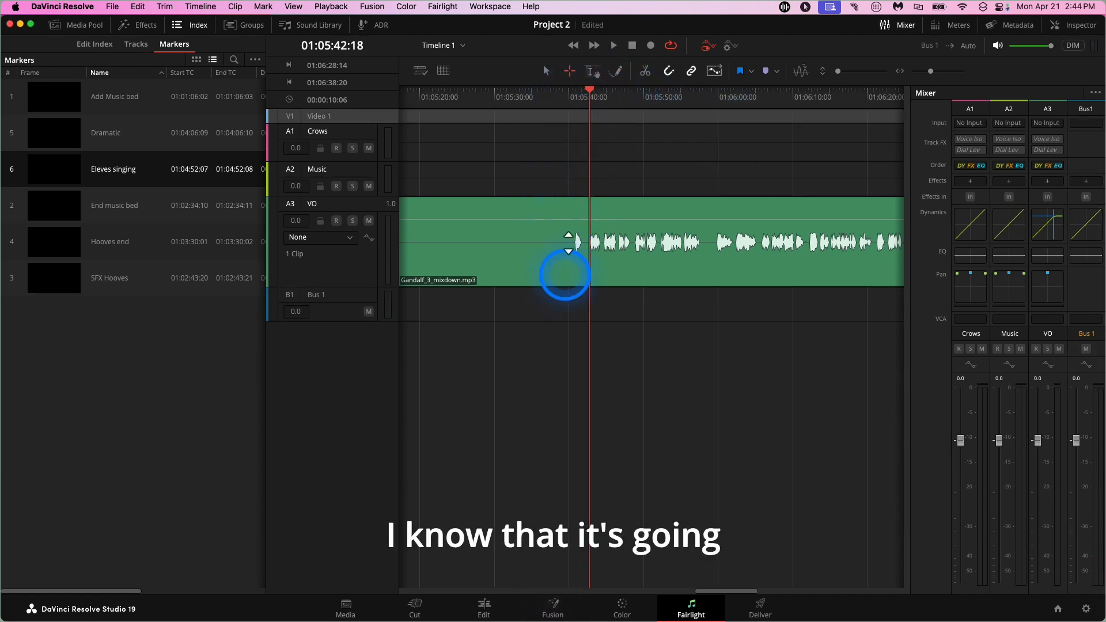
scroll(522, 186, "left", 5)
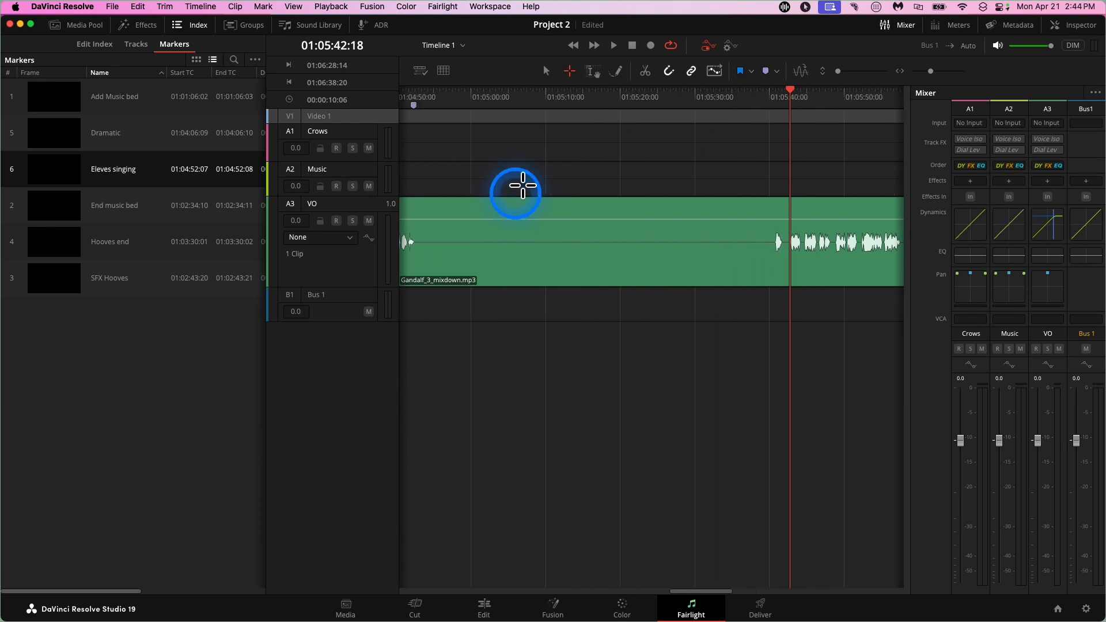
scroll(521, 185, "right", 4)
scroll(705, 164, "right", 2)
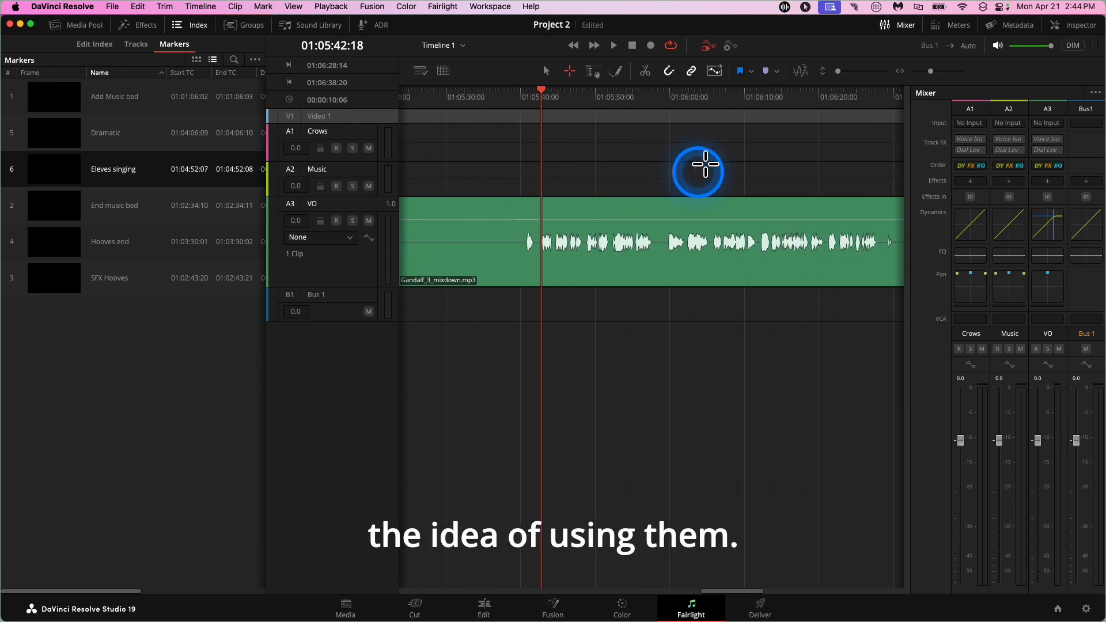
- Listen to the voice-over from about 01:06:25 to find where the elves' spoken lines begin and end
scroll(705, 164, "right", 2)
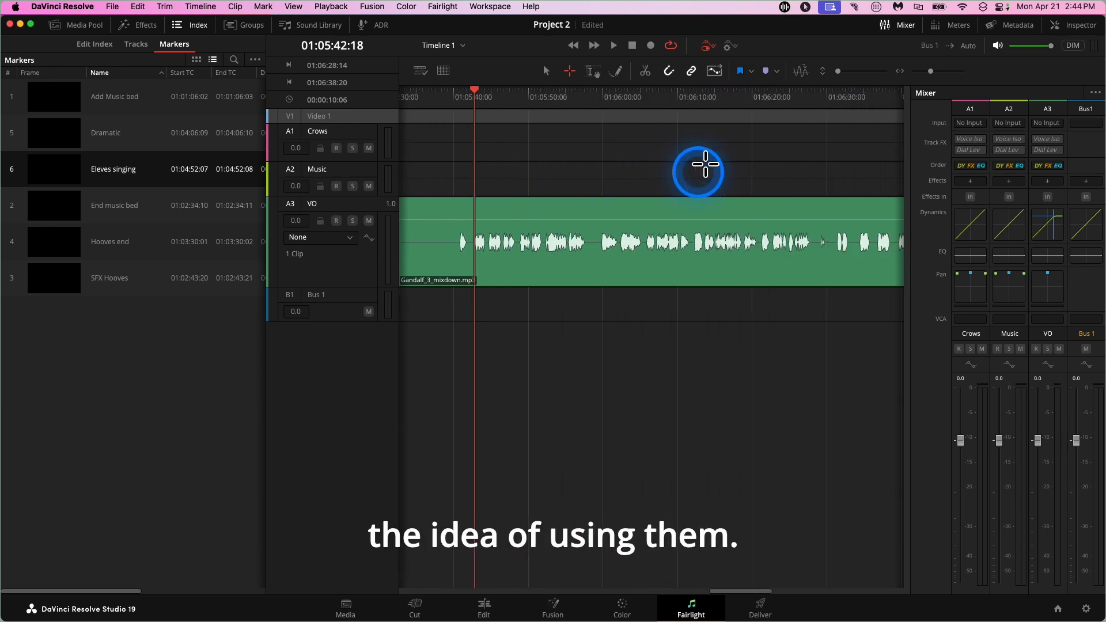
left_click(795, 82)
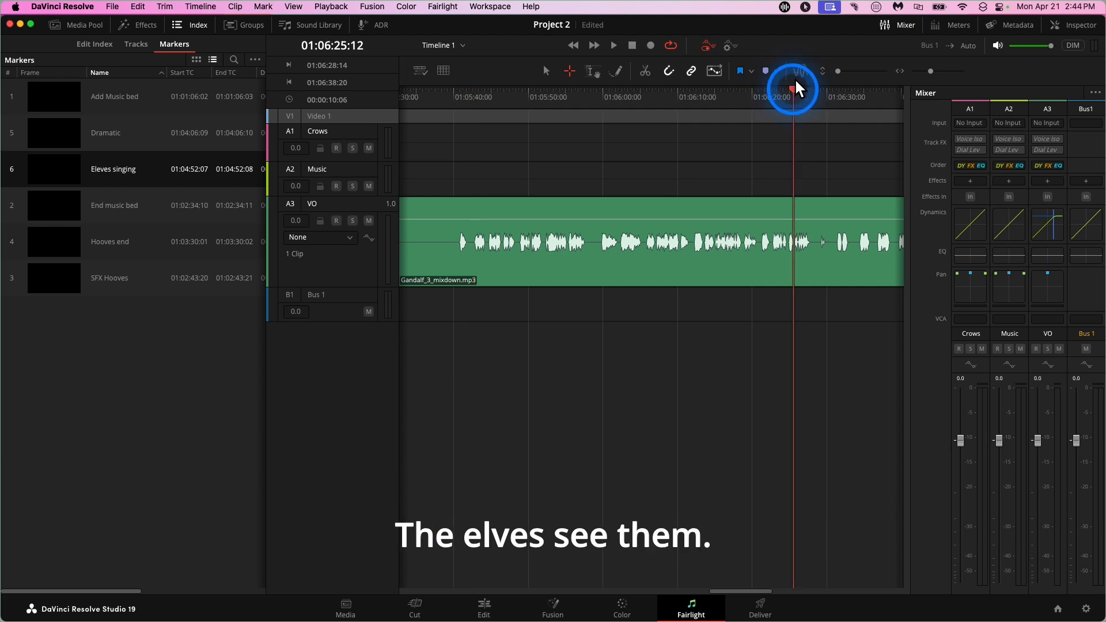
key("space")
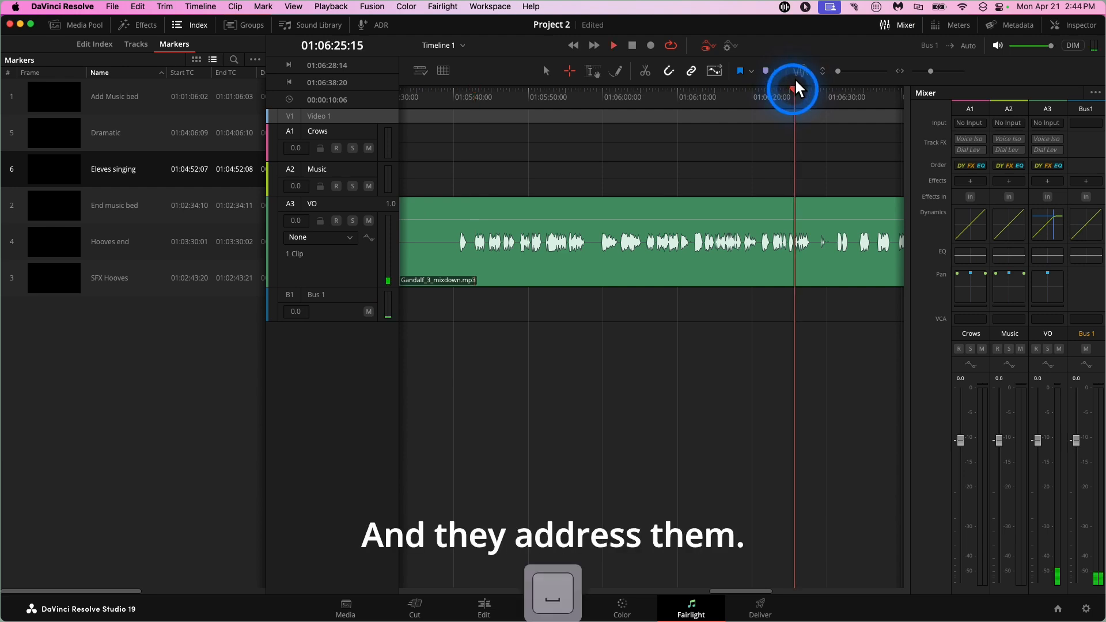
scroll(799, 148, "right", 6)
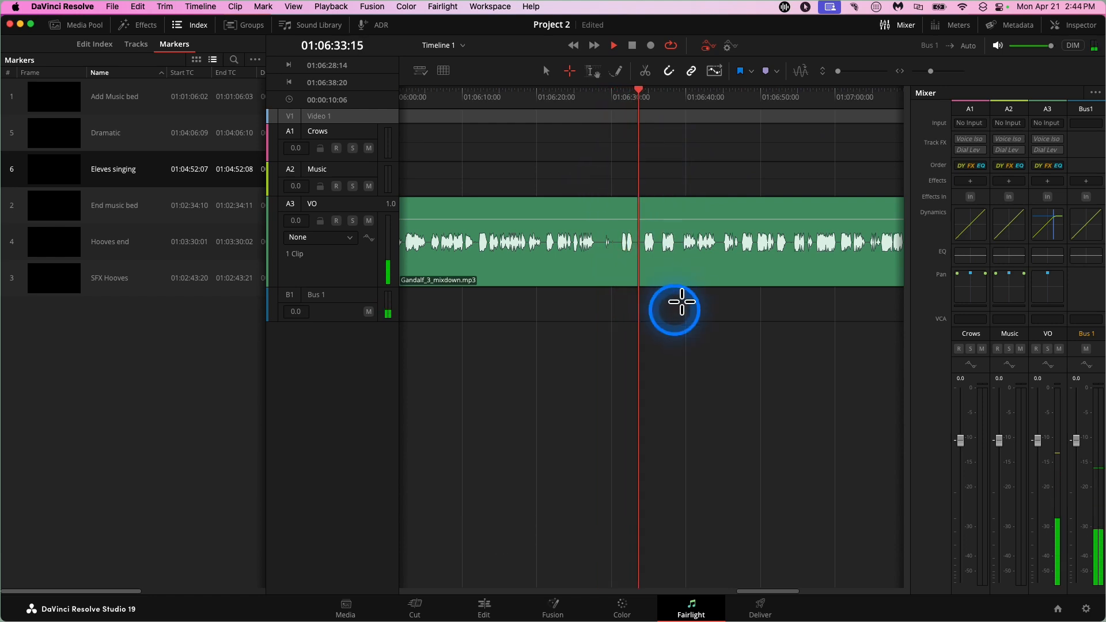
scroll(672, 304, "right", 1)
scroll(679, 305, "right", 1)
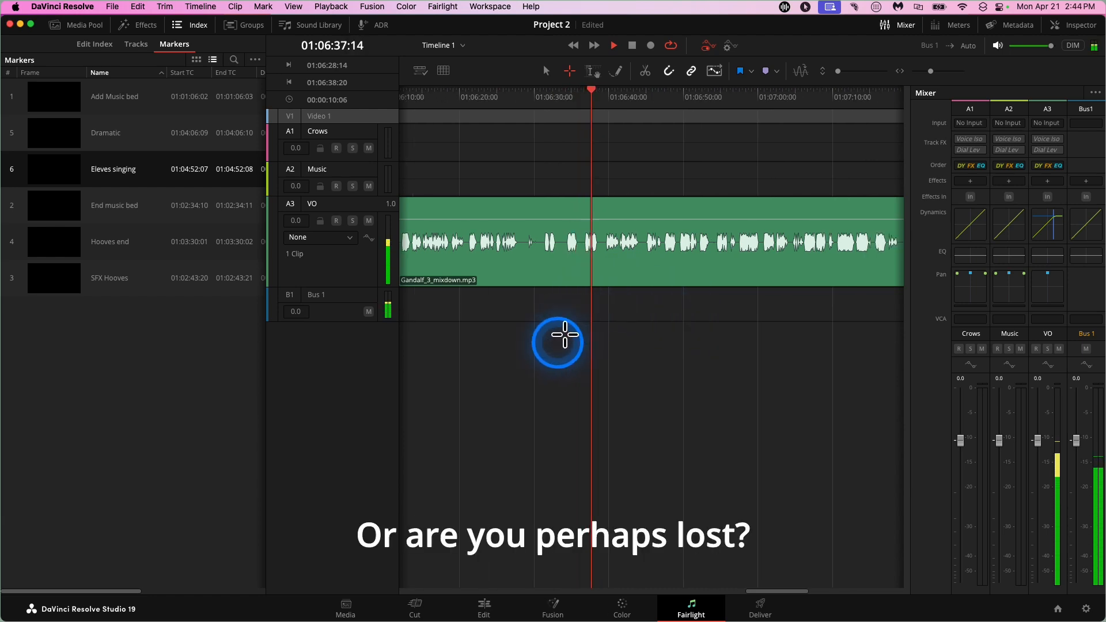
scroll(564, 335, "right", 1)
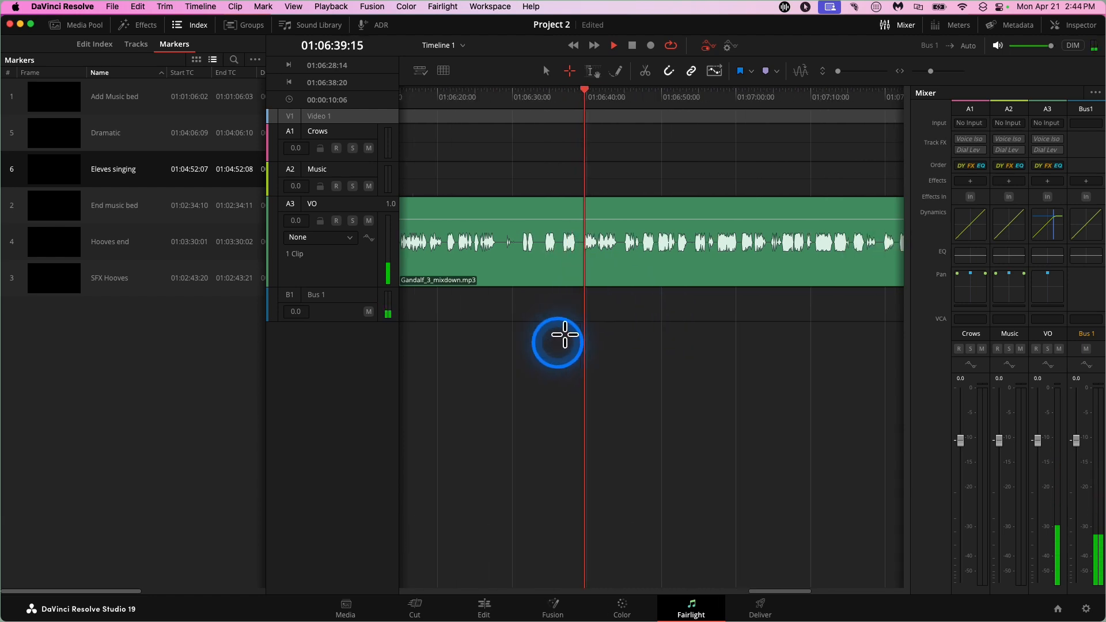
key("space")
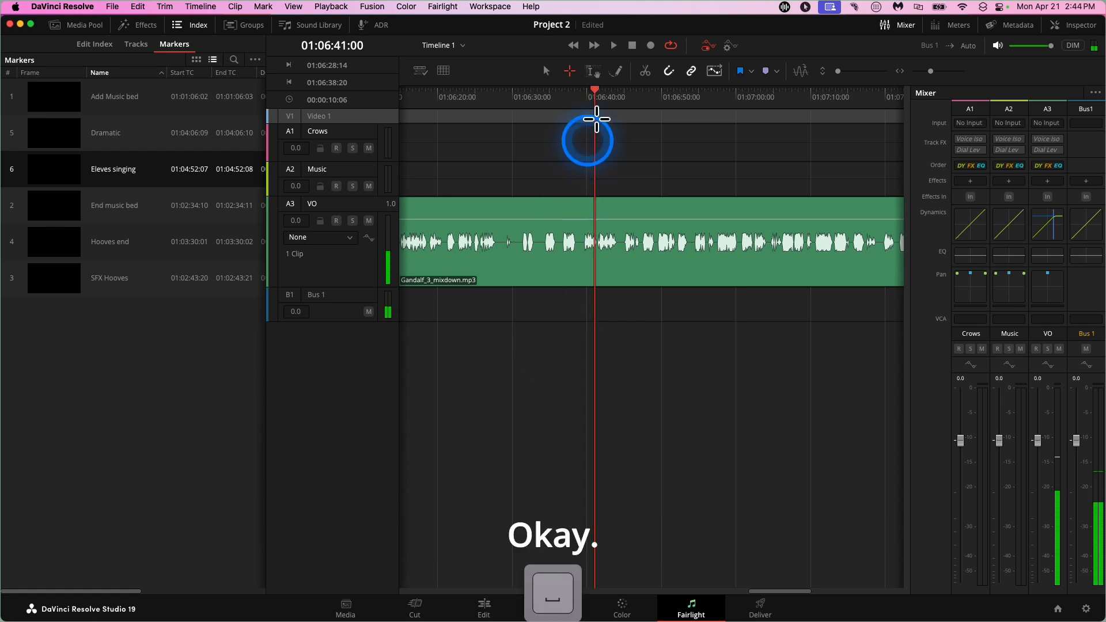
- Mark the elves' lines in the voice-over with an out point at 01:06:39:00 and an in point at 01:06:28:12
left_click_drag(599, 80, 583, 83)
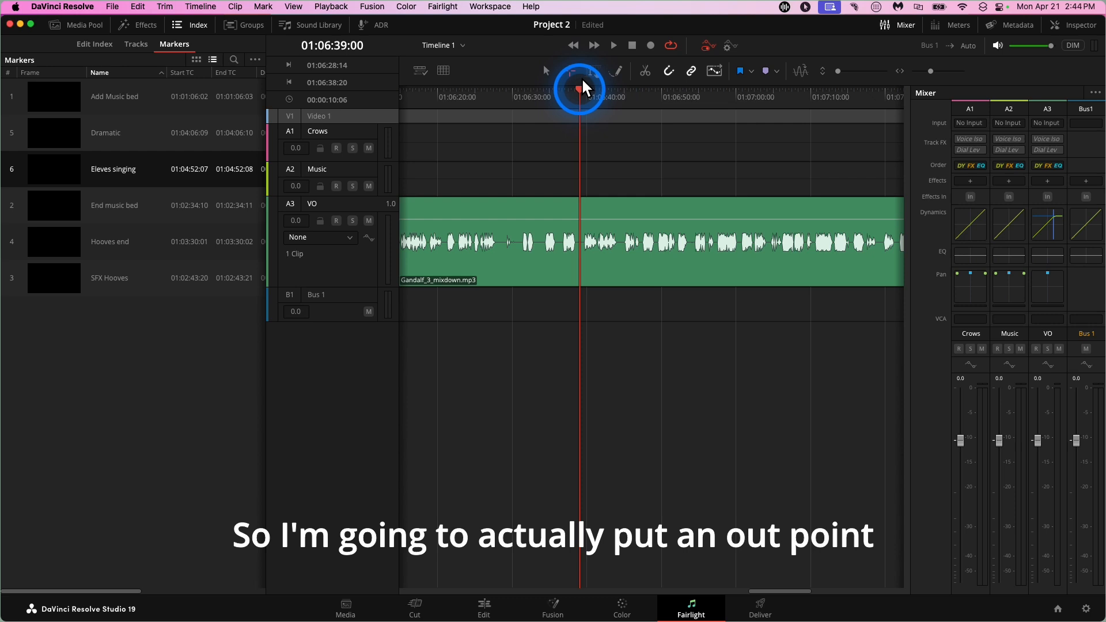
key("r")
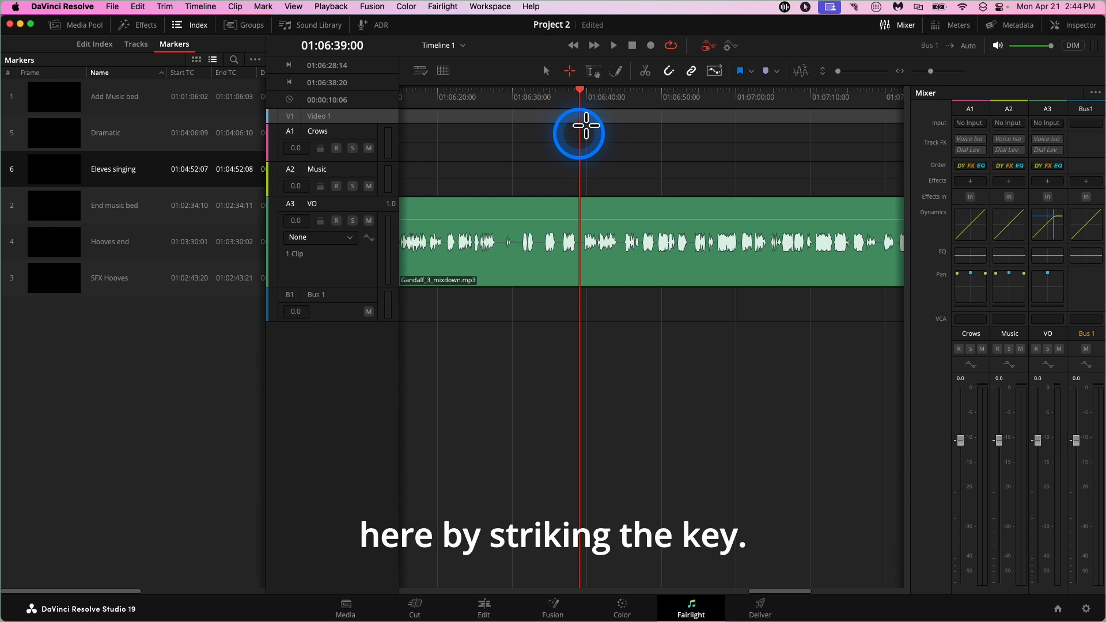
key("o")
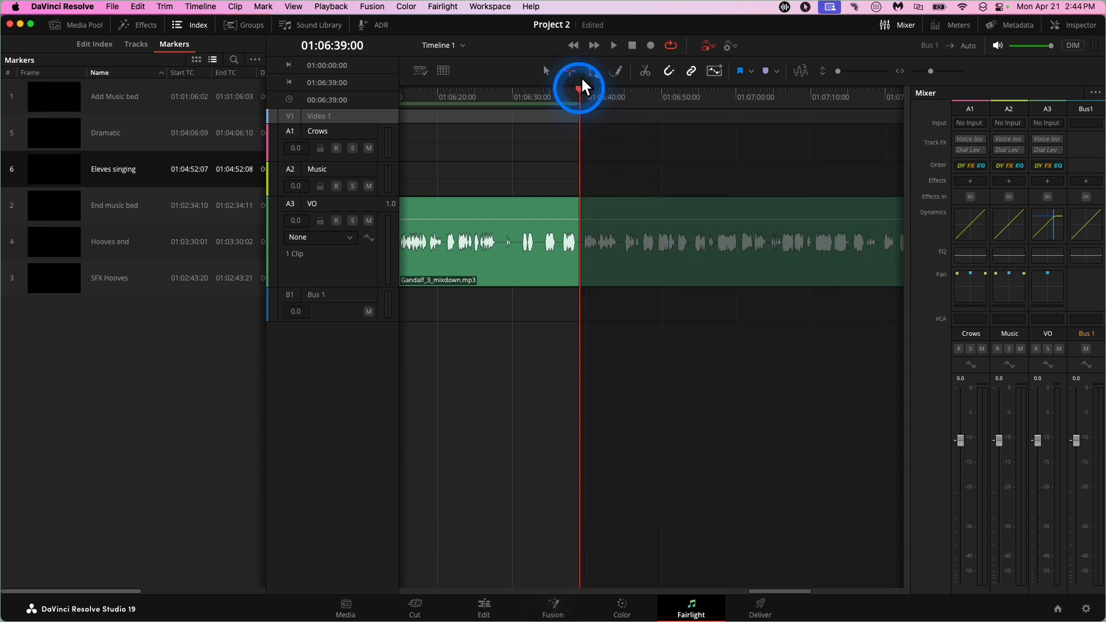
left_click_drag(581, 79, 502, 86)
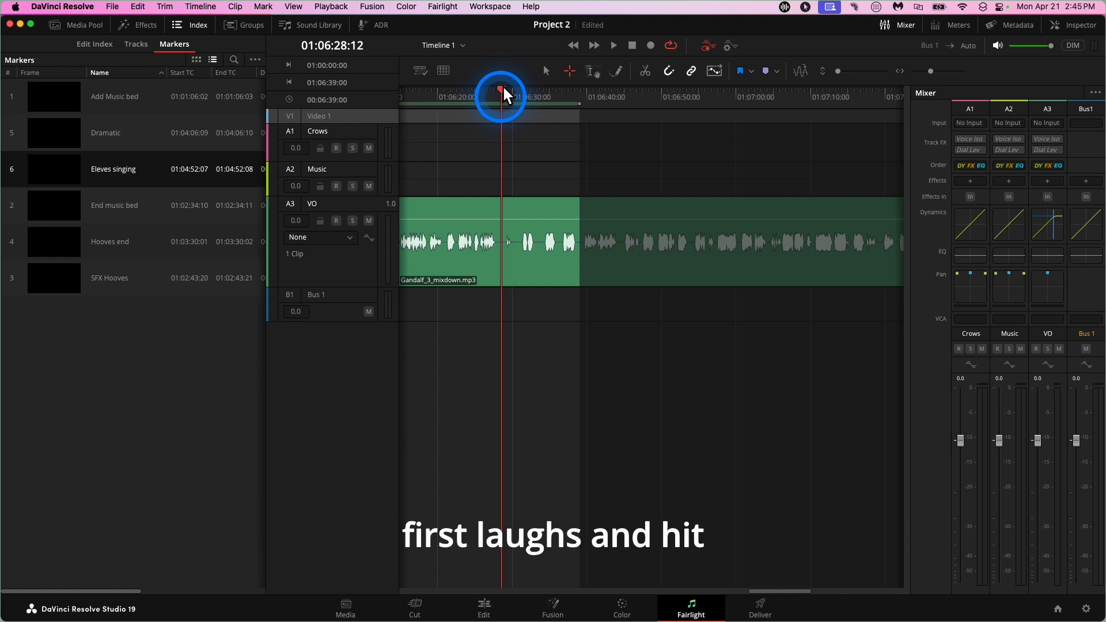
key("i")
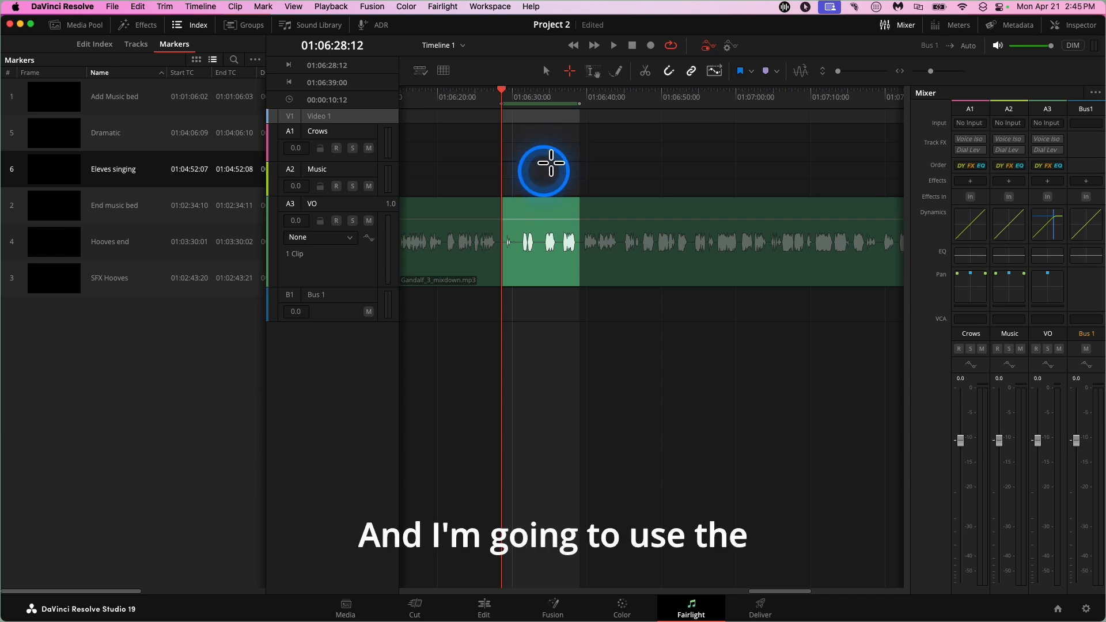
- Split the voice-over clip at 01:06:28:12 and 01:06:38:20 to isolate the elves' lines
left_click(649, 61)
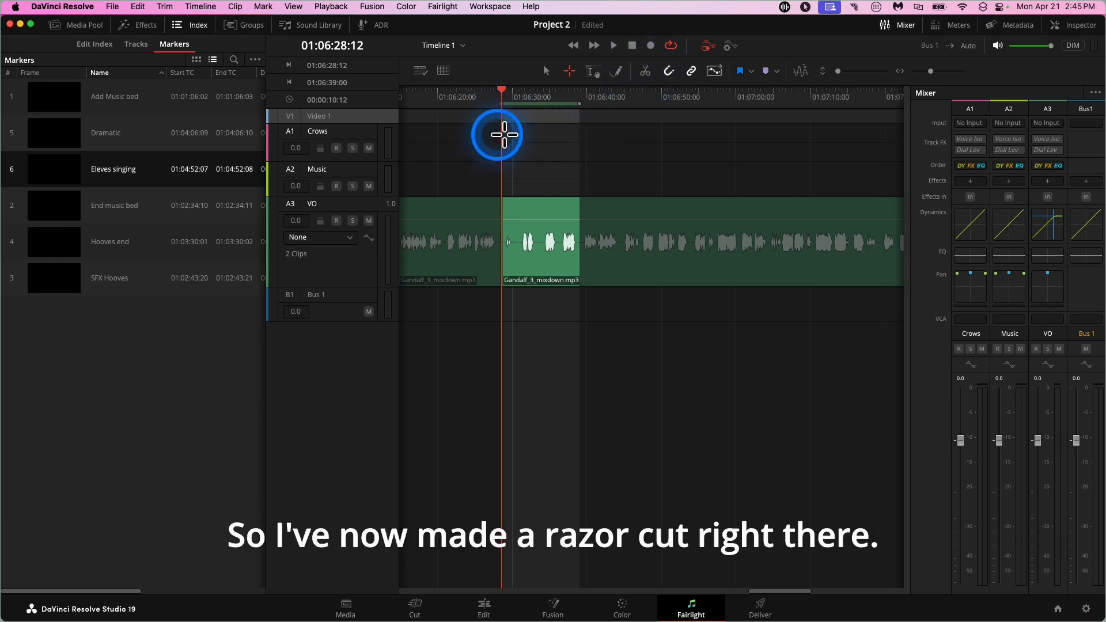
left_click_drag(504, 81, 530, 78)
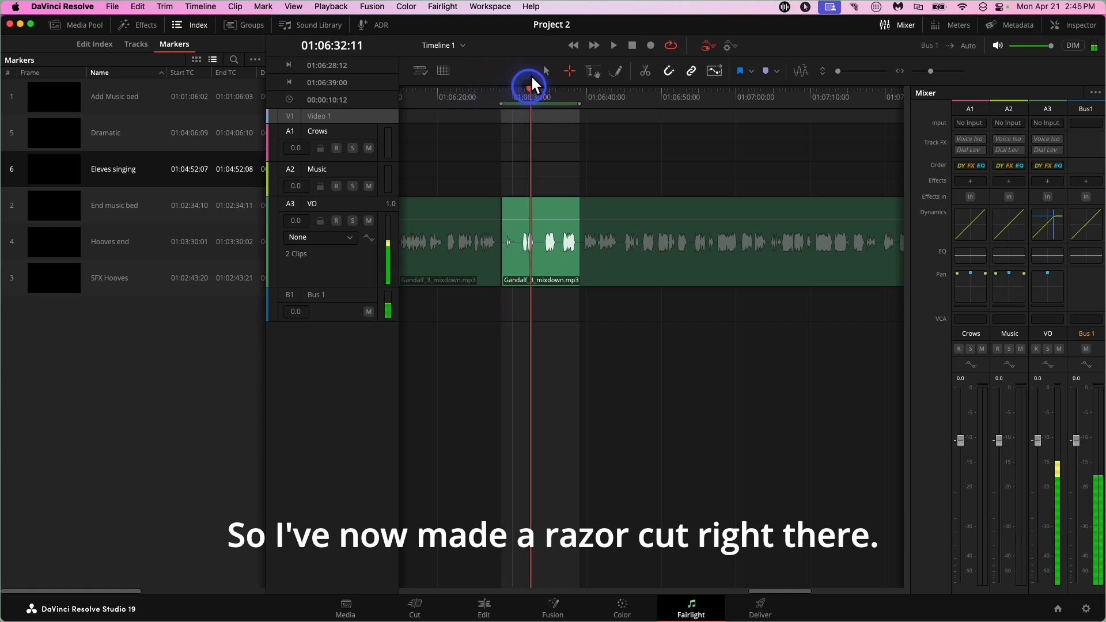
left_click(489, 179)
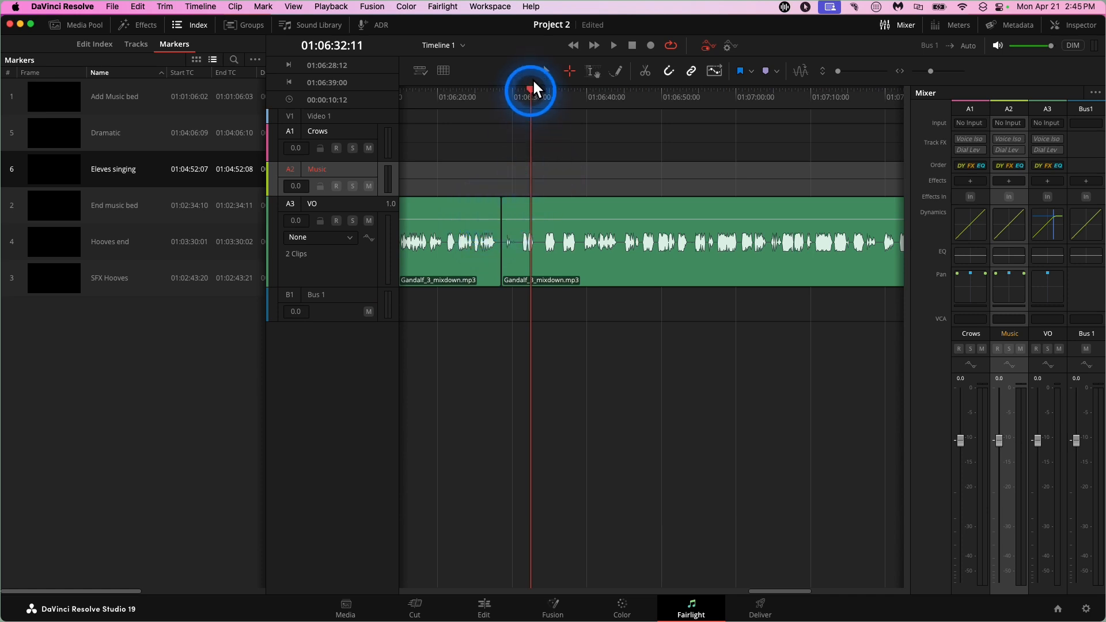
left_click_drag(536, 89, 580, 80)
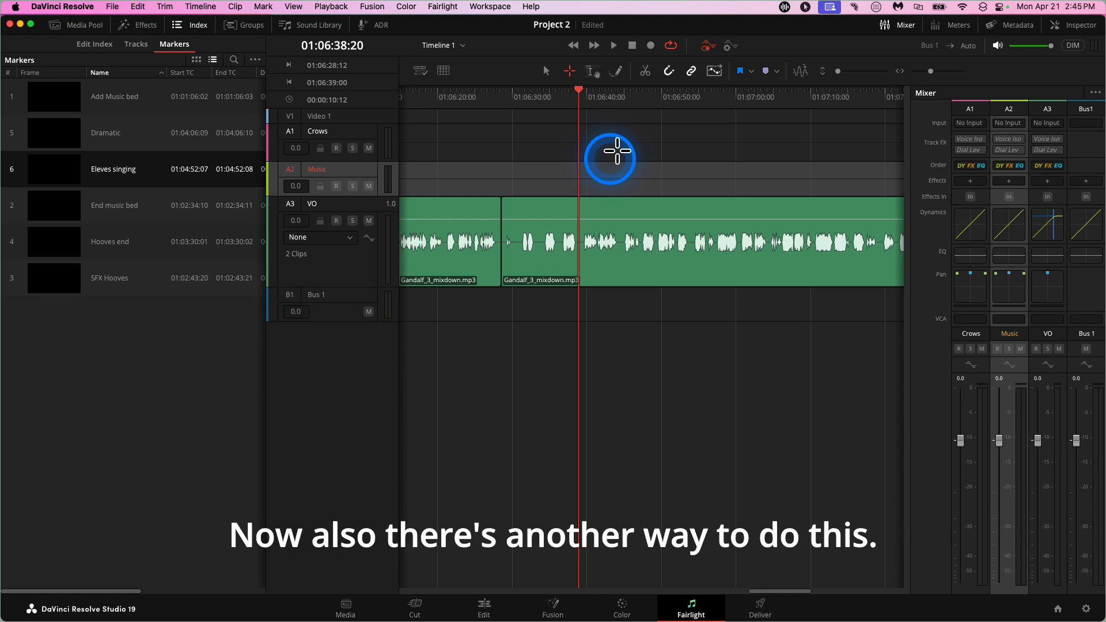
key("super+b")
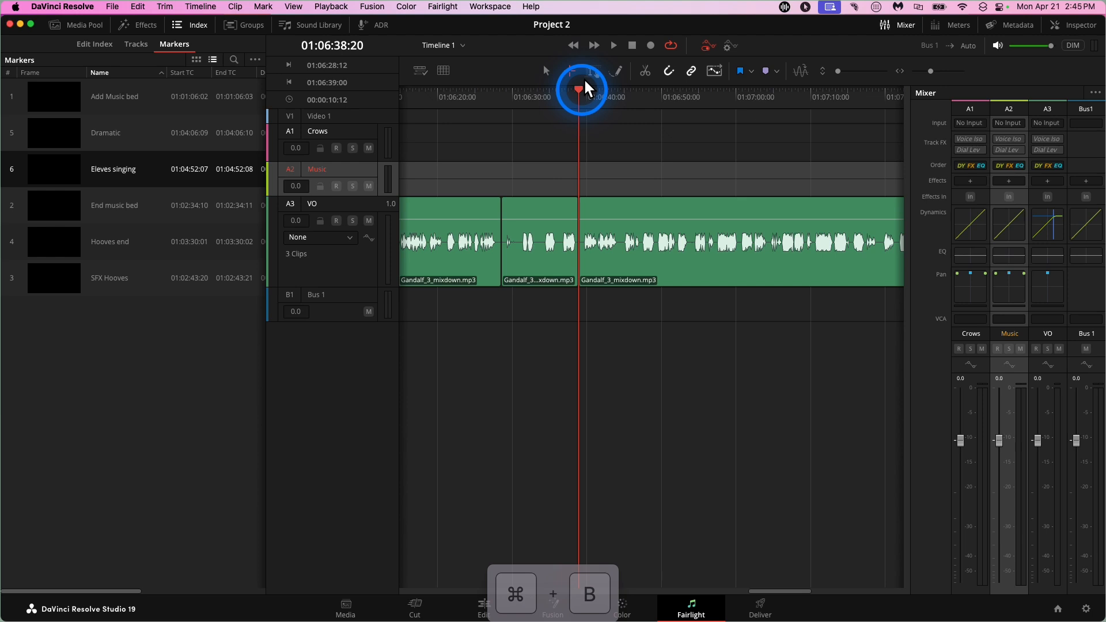
left_click_drag(583, 89, 597, 81)
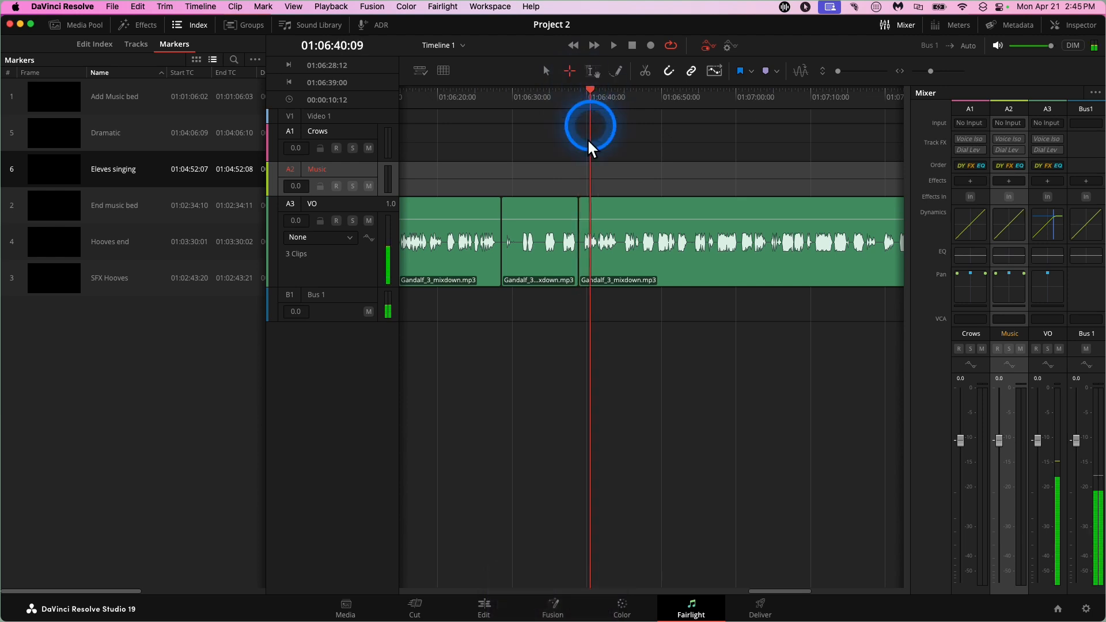
- Move the isolated elf clip from the VO track onto a new track directly below and play it back
left_click(547, 69)
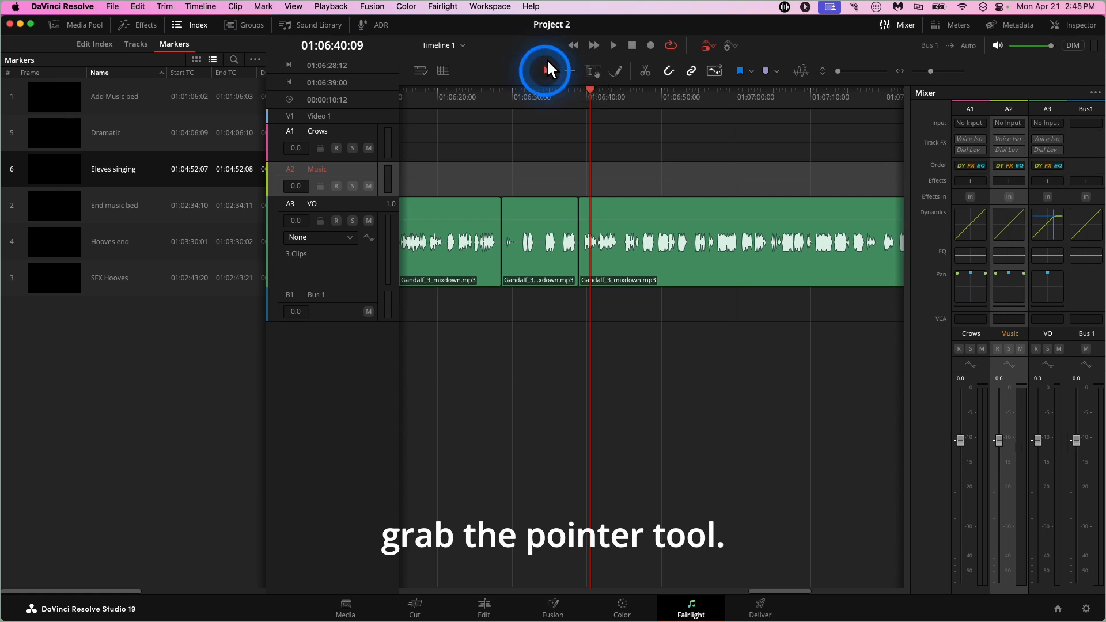
left_click(538, 193)
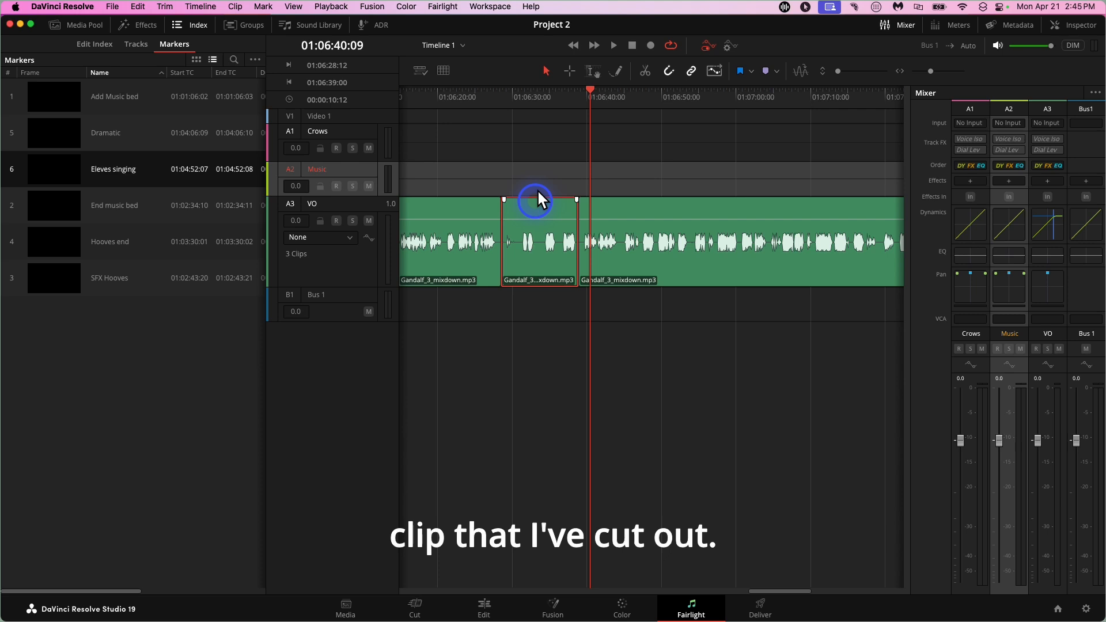
left_click_drag(538, 192, 538, 205)
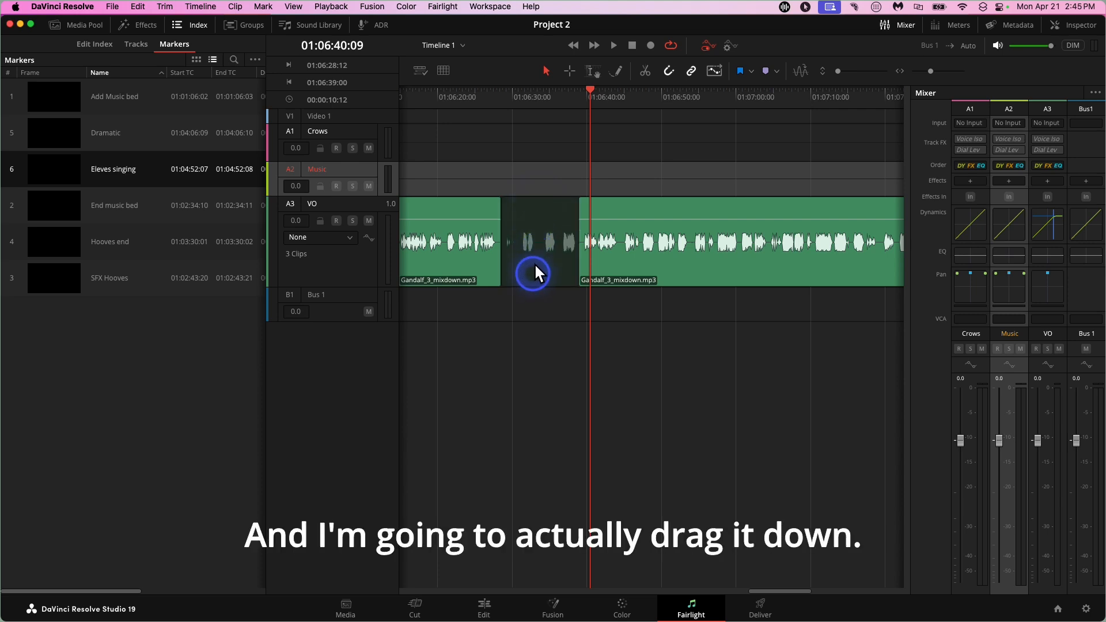
left_click_drag(534, 265, 531, 285)
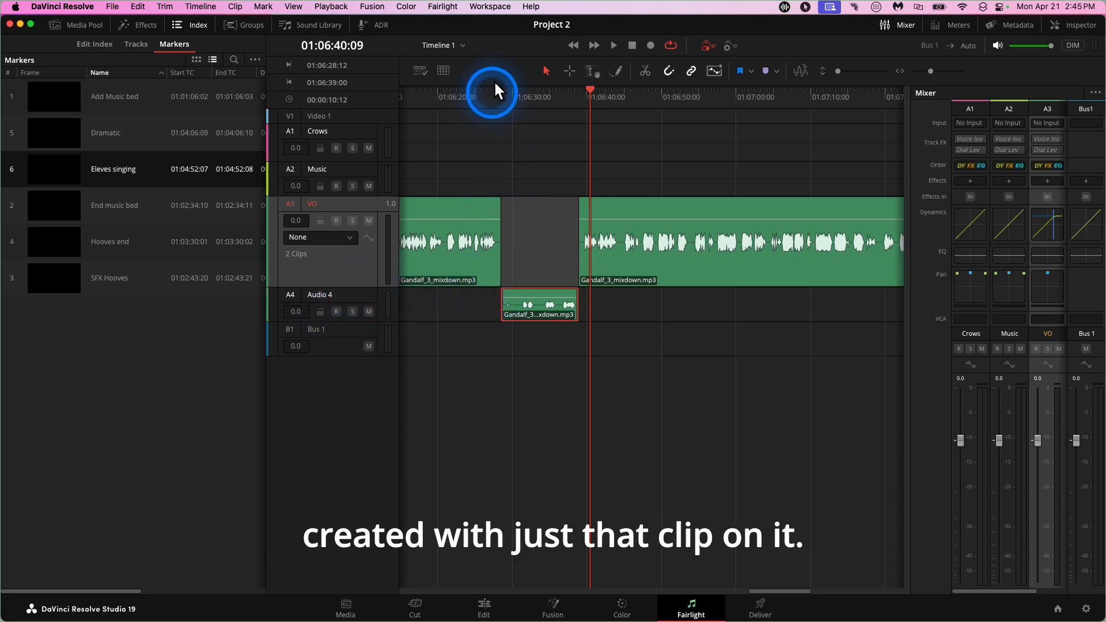
key("space")
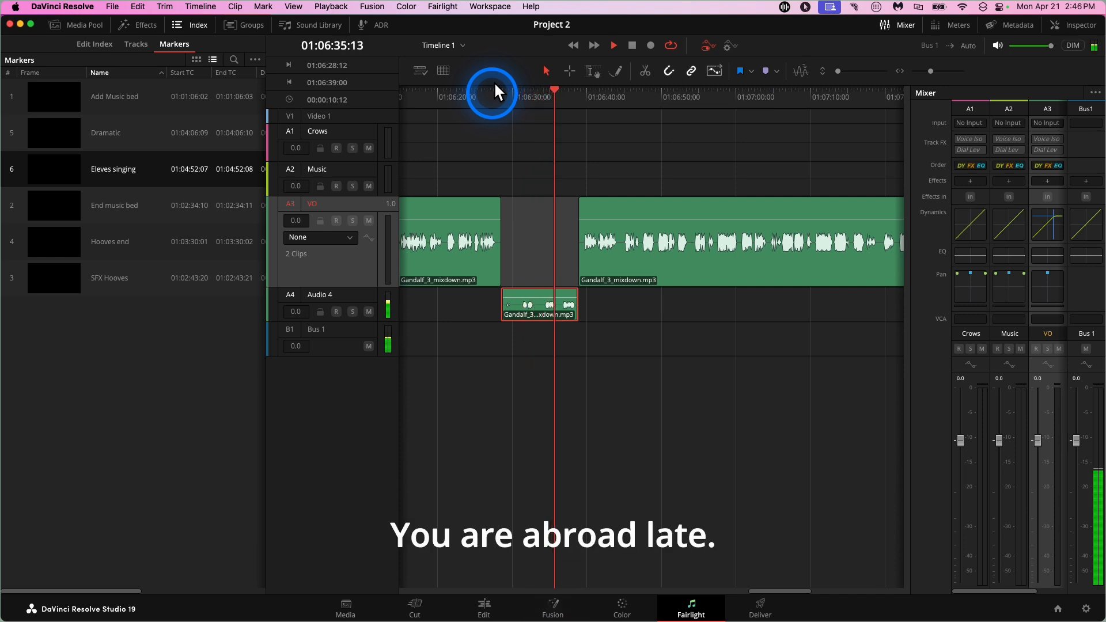
key("space")
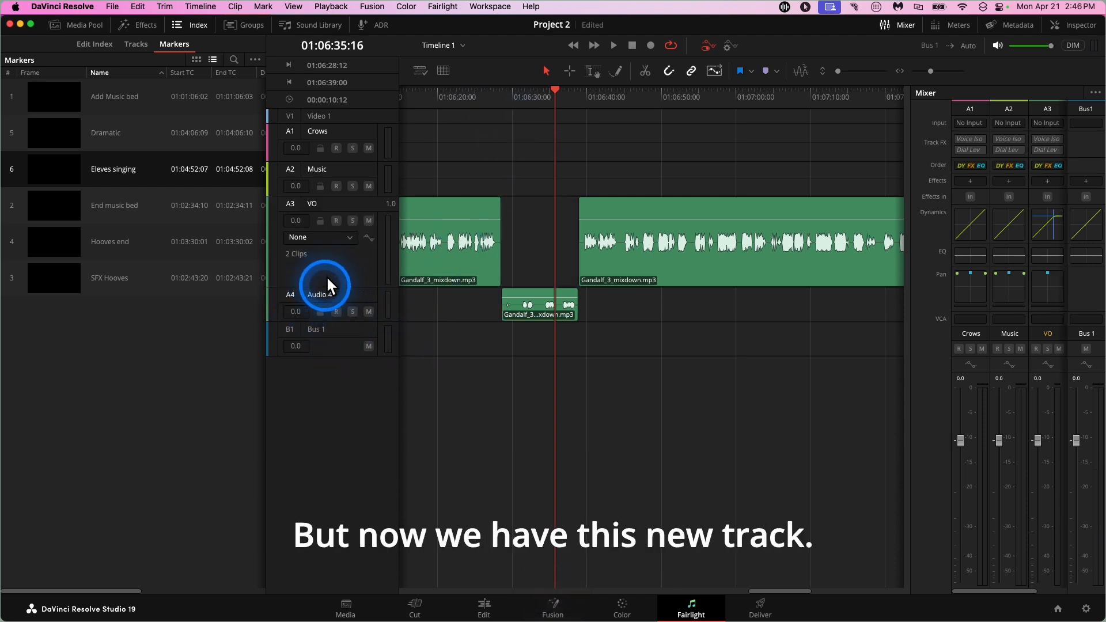
- Rename the new A4 track to "Elf outdoors"
double_click(320, 294)
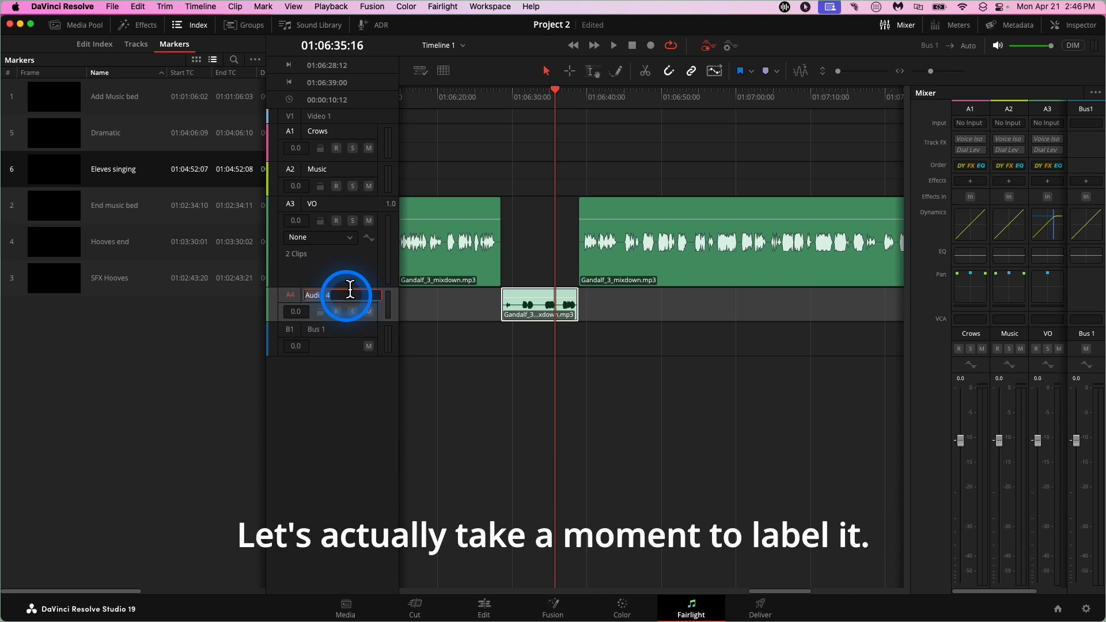
key("super+a")
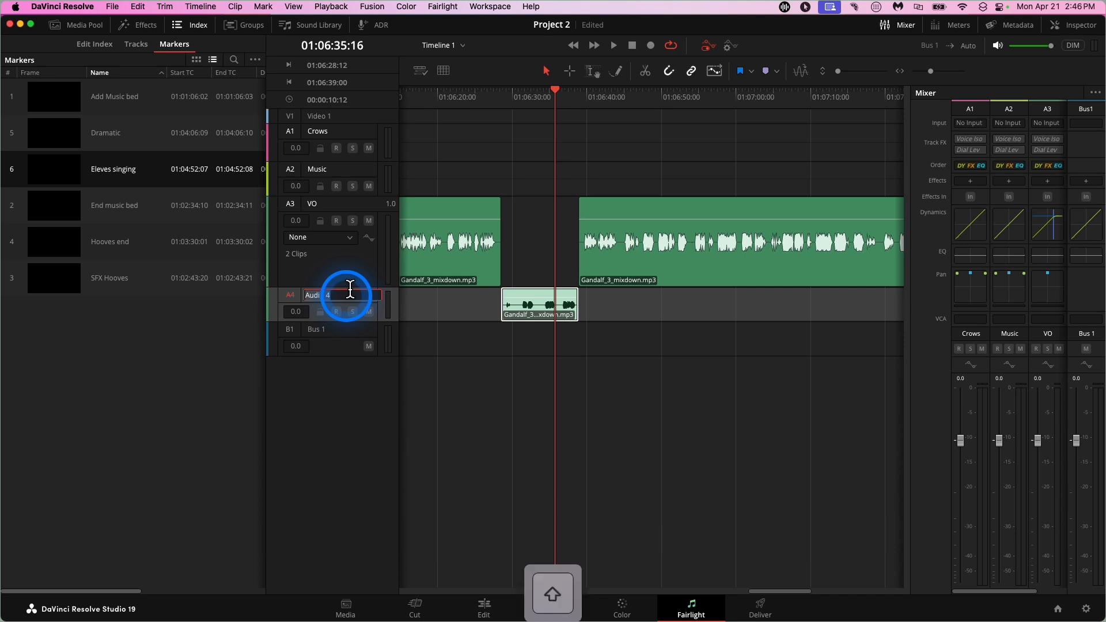
type("Elev")
key("BackSpace")
type("f outdoors")
left_click(456, 292)
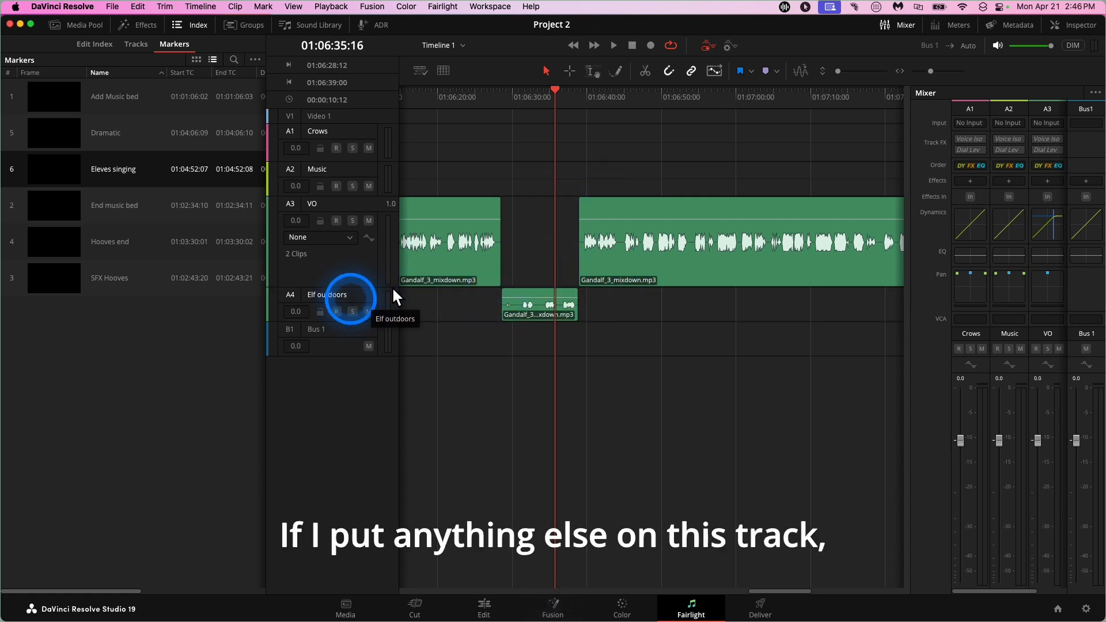
- Return to the start of the timeline and replace the Index and Mixer with the Media Pool
scroll(451, 303, "left", 5)
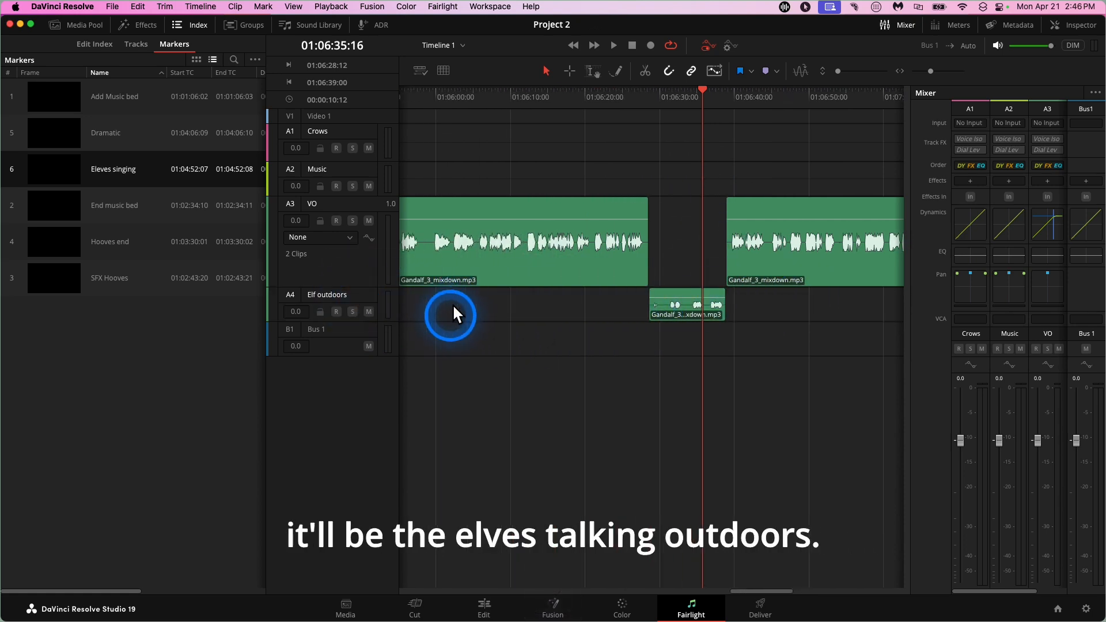
scroll(452, 302, "left", 20)
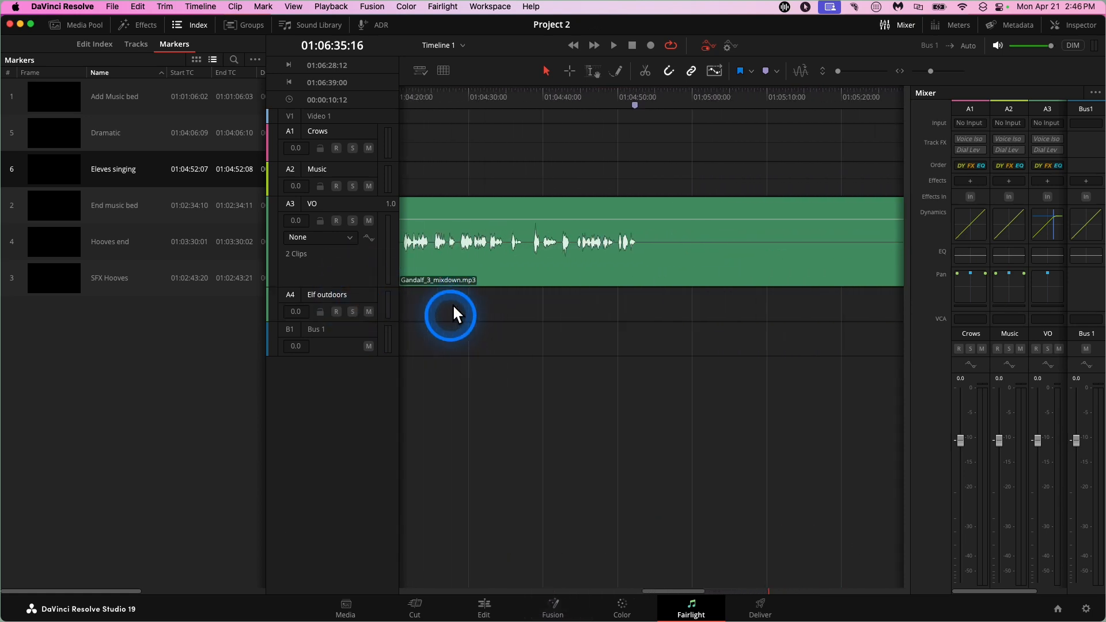
scroll(451, 303, "left", 2)
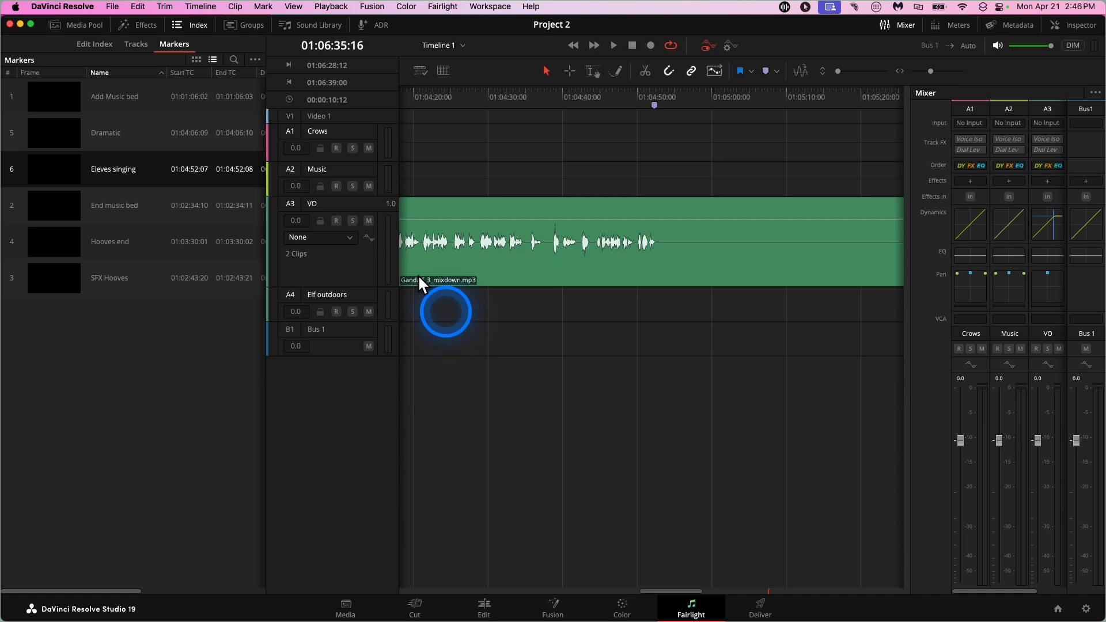
left_click(187, 17)
left_click(326, 196)
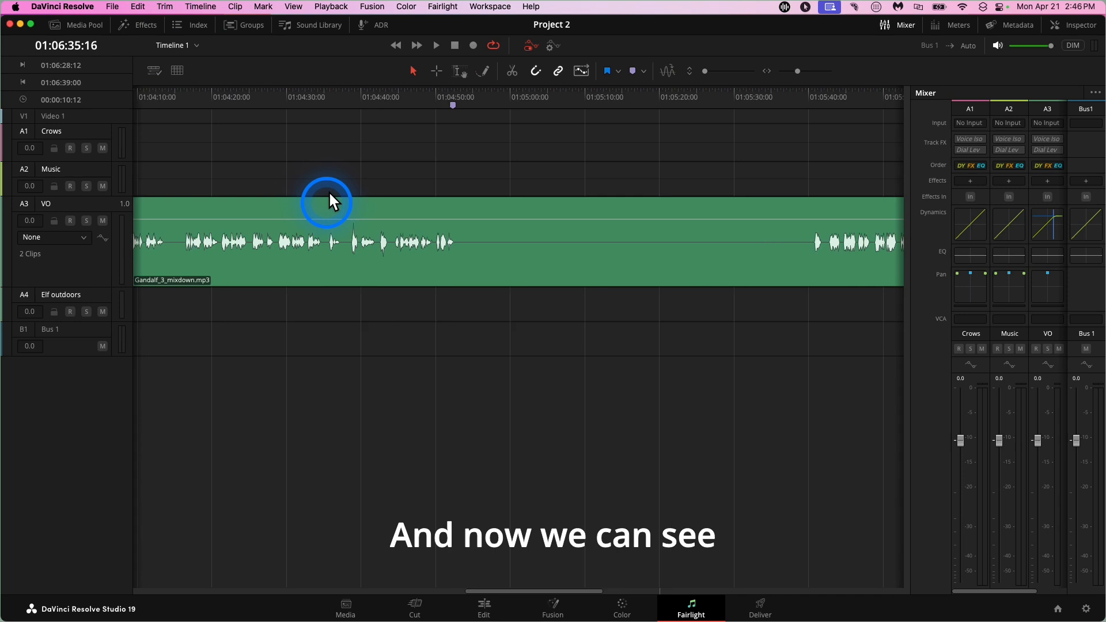
scroll(322, 195, "left", 10)
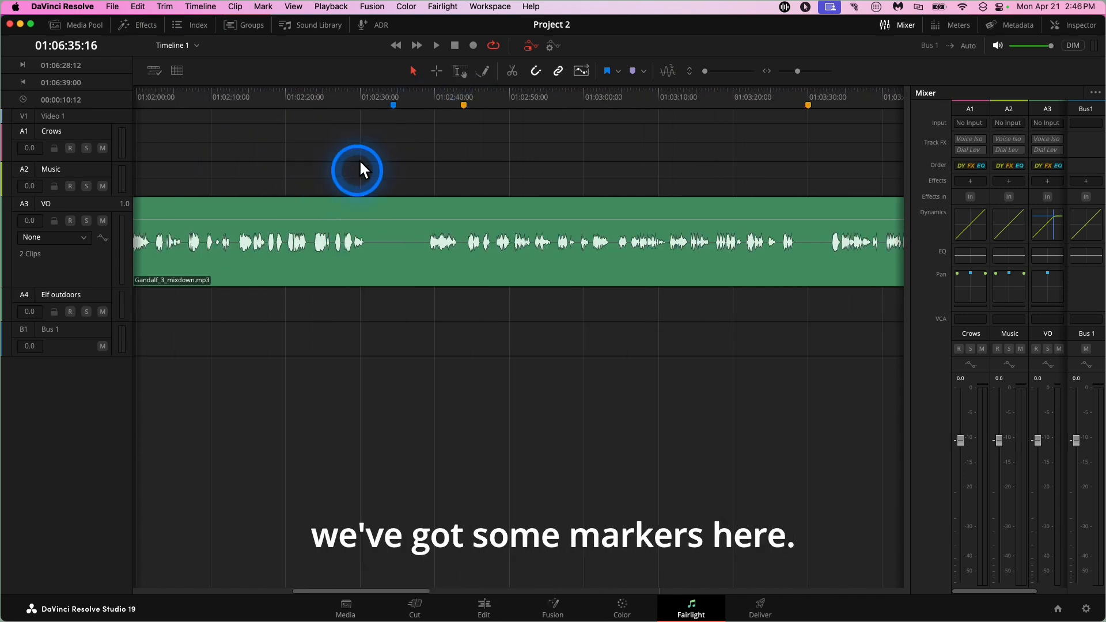
scroll(310, 145, "left", 10)
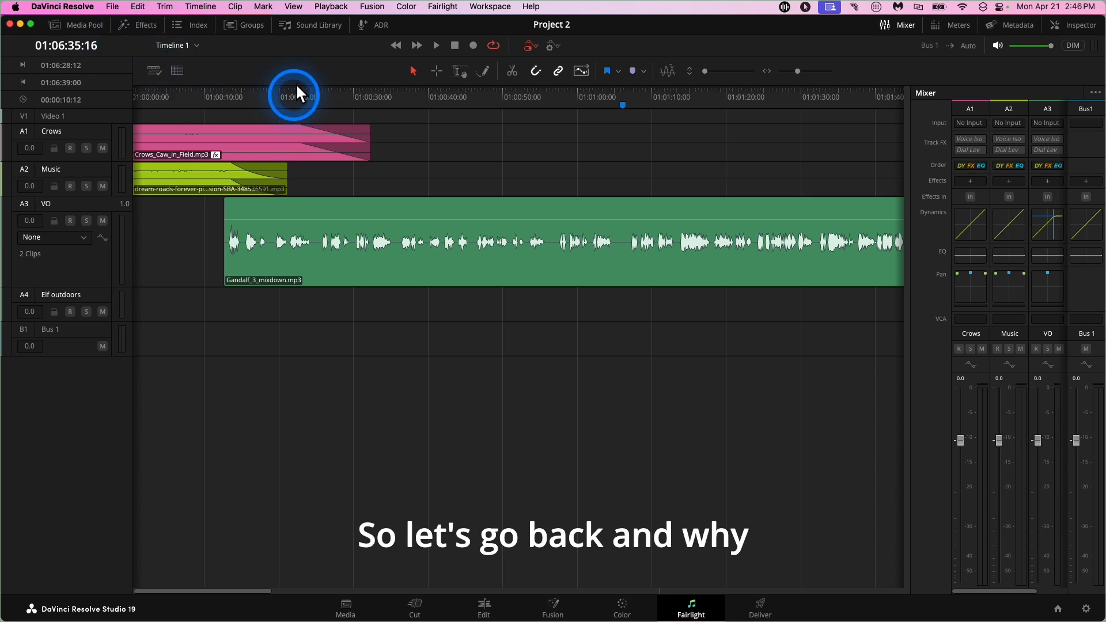
left_click(902, 24)
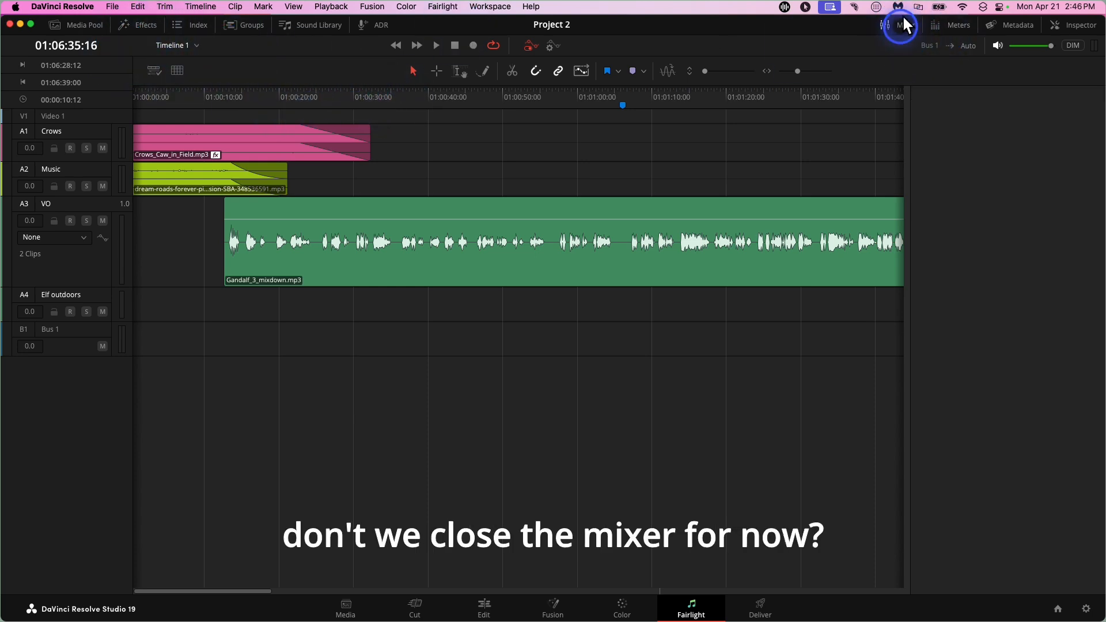
left_click(79, 20)
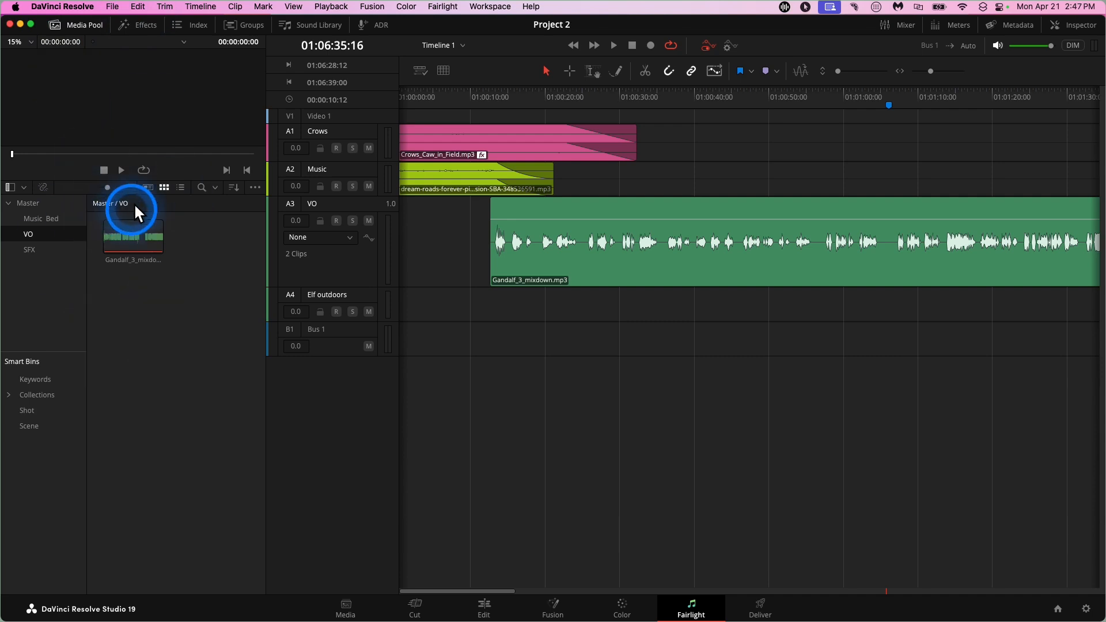
- Add Fire Roar Fireplace Pops Crackle.wav from the SFX bin onto a new track below Elf outdoors and make that track taller
left_click(29, 242)
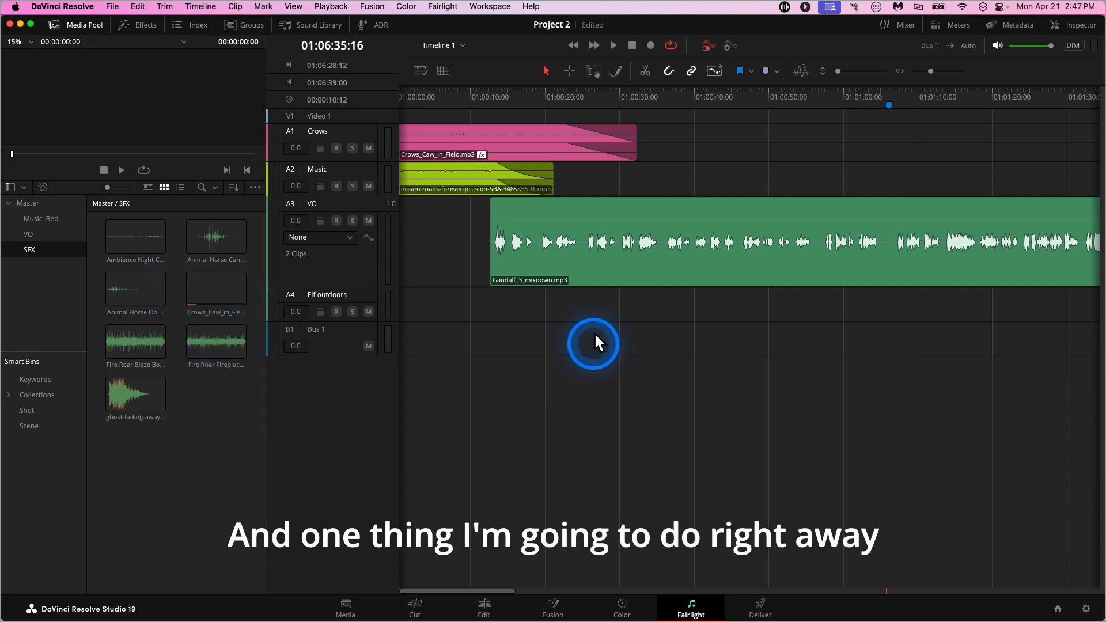
scroll(595, 334, "down", 2)
scroll(594, 334, "up", 2)
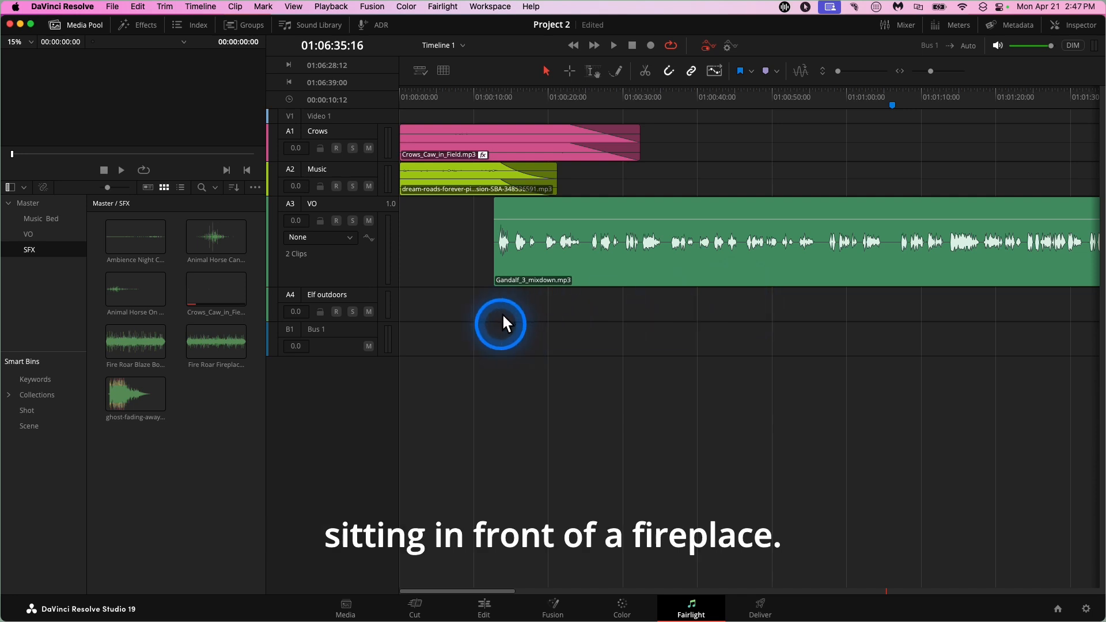
left_click(224, 326)
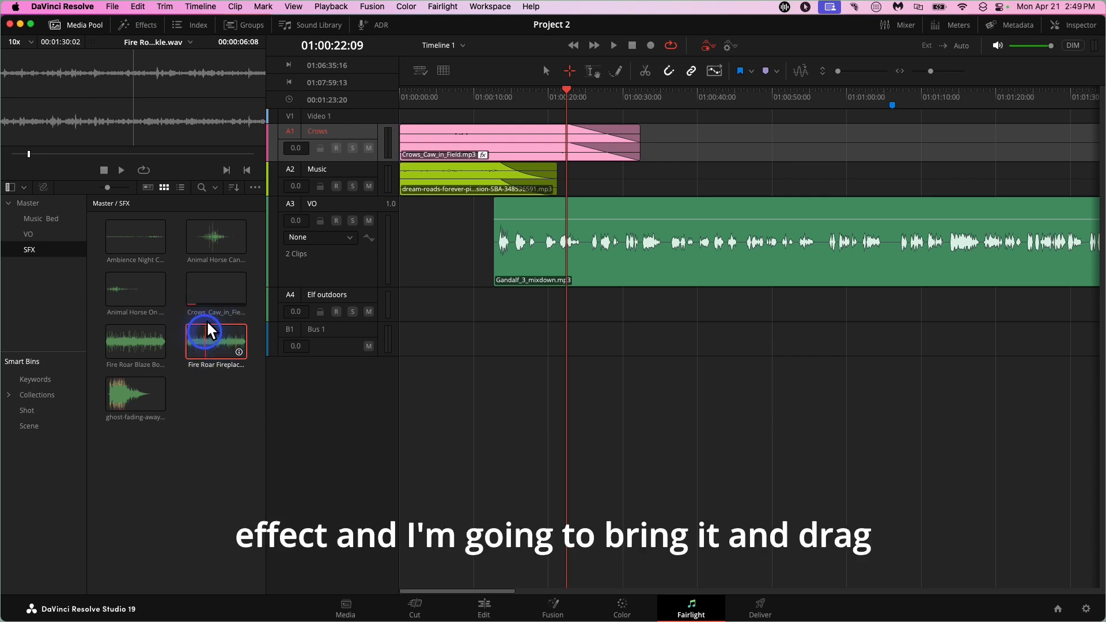
left_click_drag(207, 323, 418, 319)
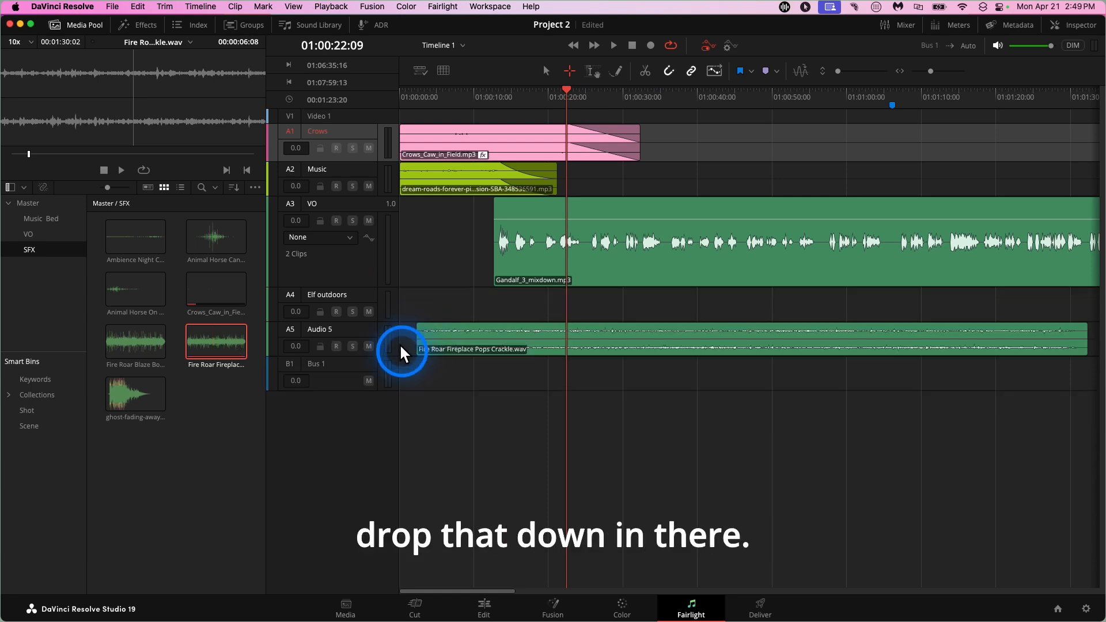
left_click_drag(375, 354, 377, 382)
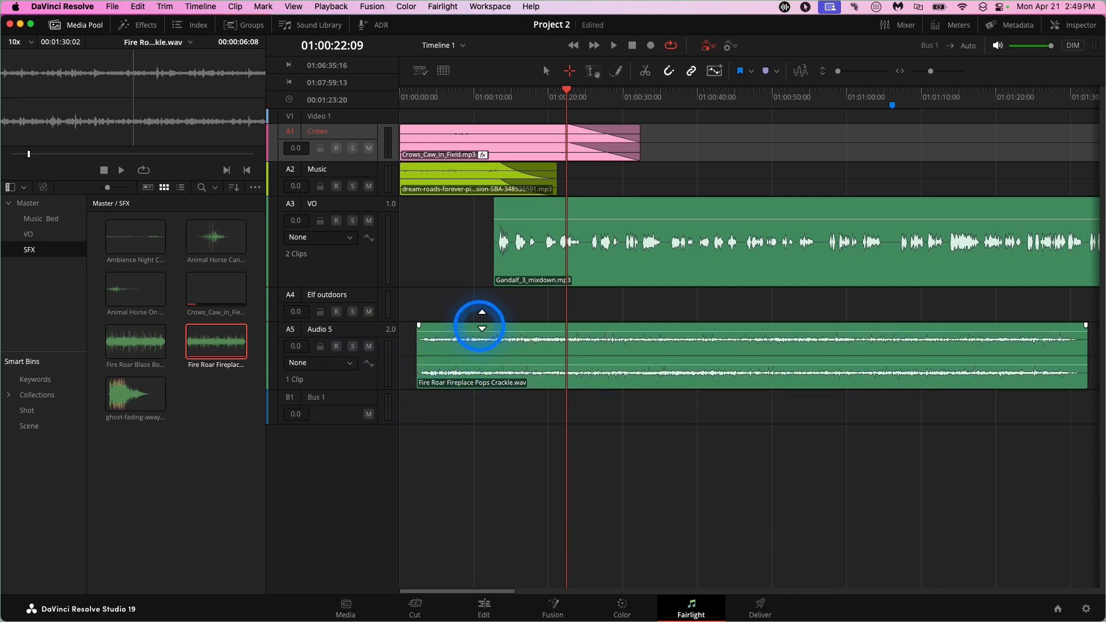
- Move the fireplace clip to start at the playhead at 01:00:22:09 and give it a fade-in of about 12 seconds
left_click(545, 70)
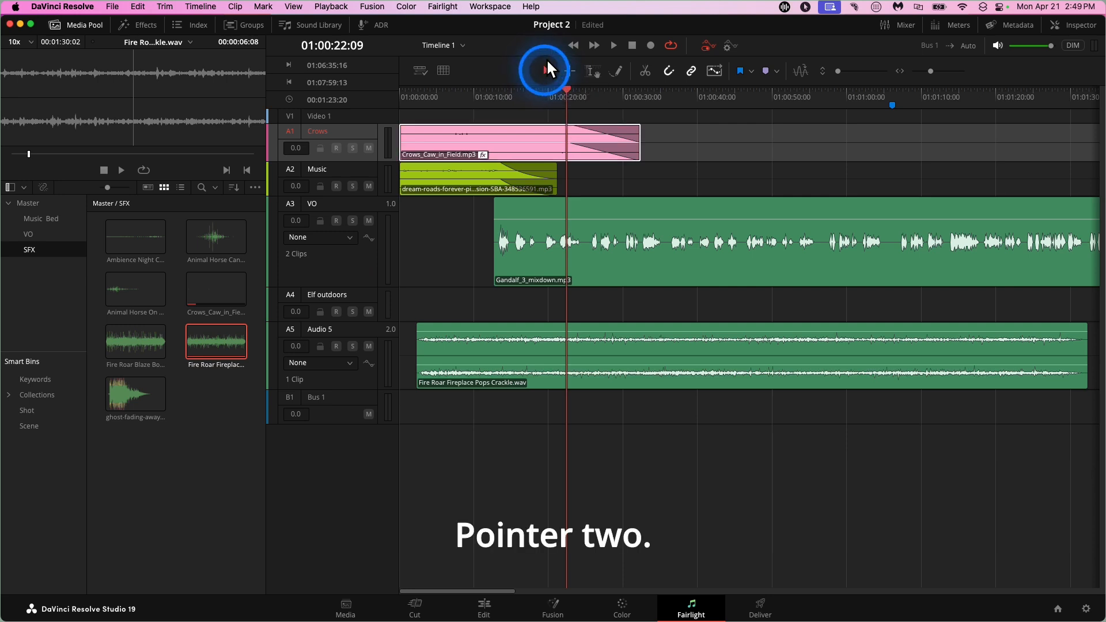
left_click(480, 296)
left_click_drag(471, 317, 627, 318)
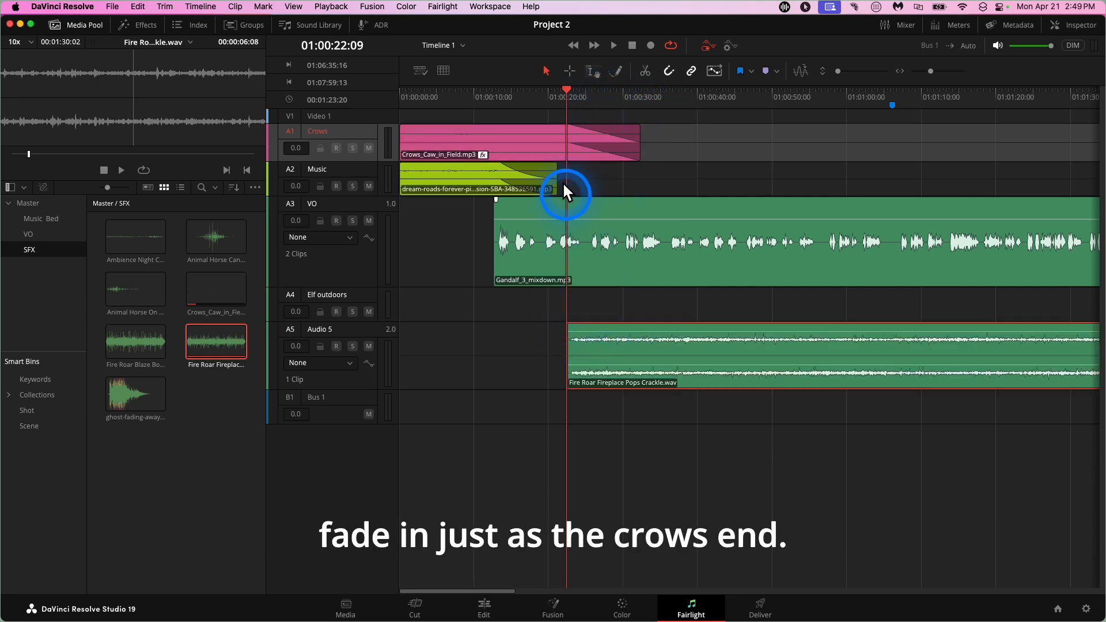
left_click_drag(571, 318, 656, 328)
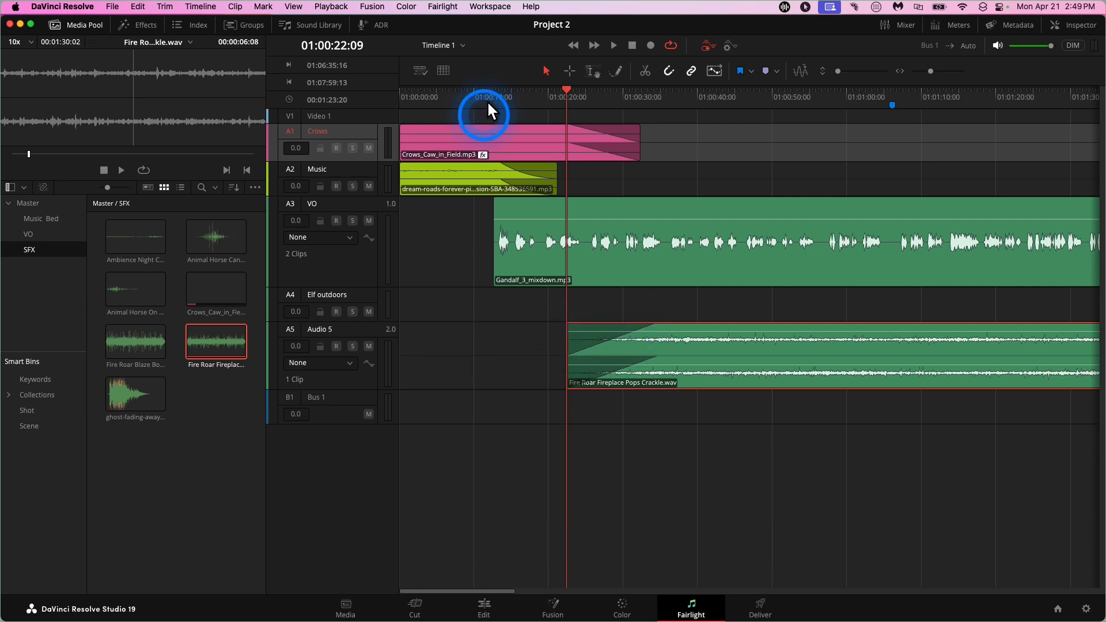
- Play back the transition from the crows to the fireplace sound under the voice-over
left_click(537, 81)
key("space")
left_click(482, 341)
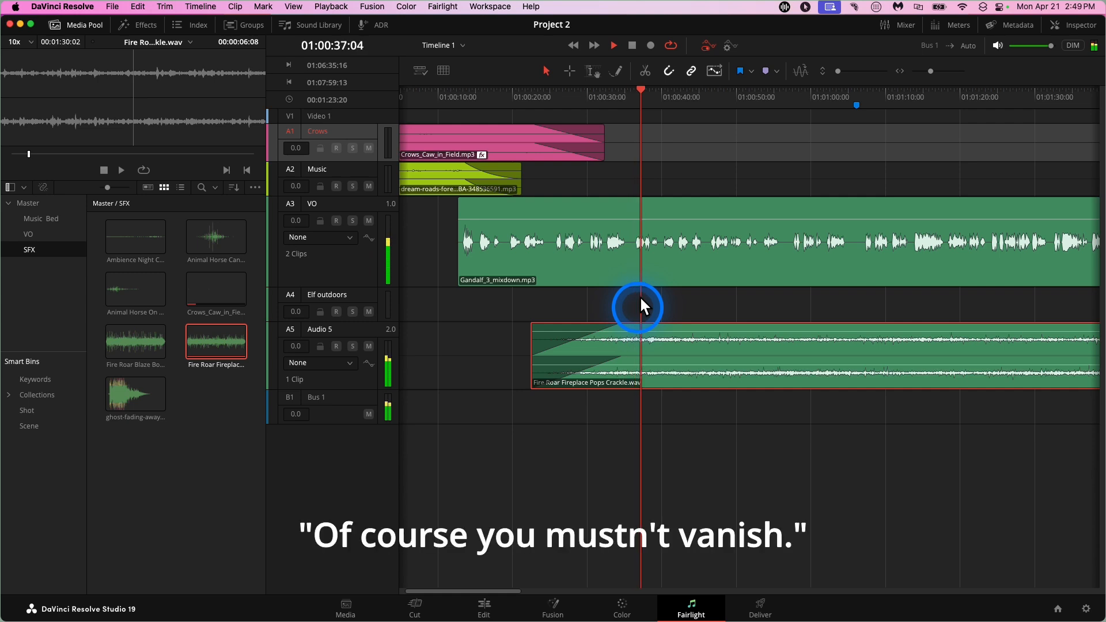
key("space")
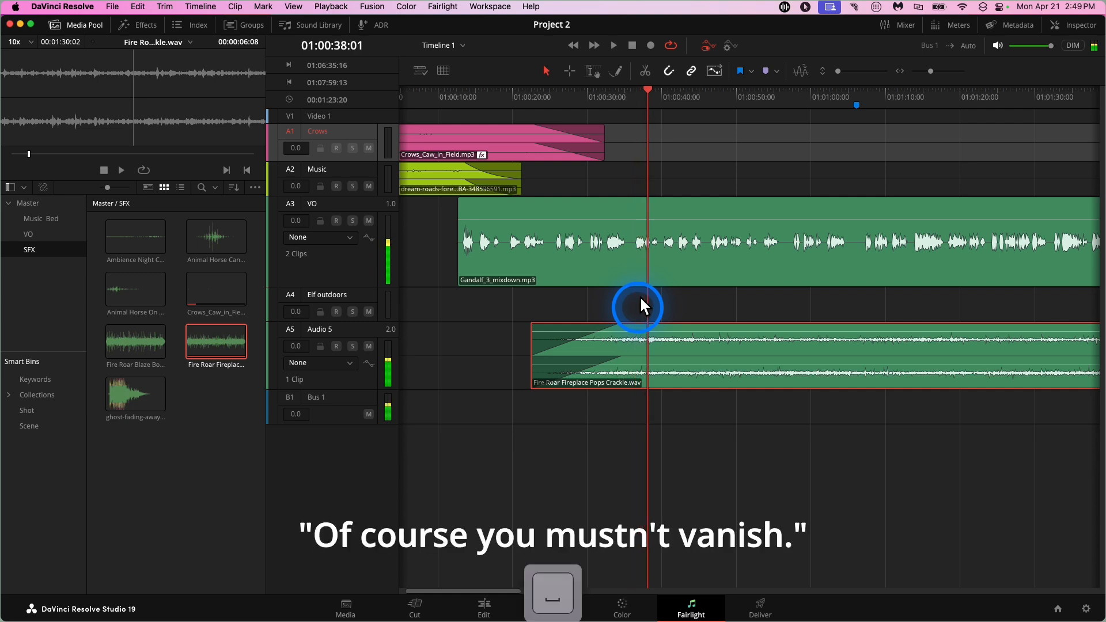
- Rename the A5 track to "Fireplace SFX"
left_click(332, 318)
double_click(332, 319)
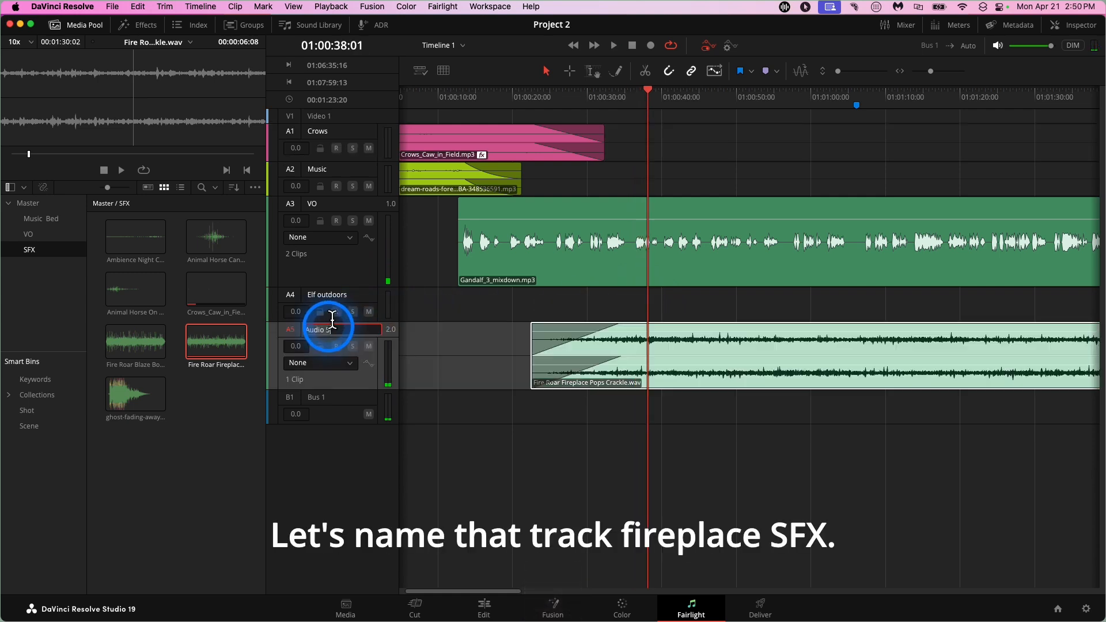
type("Fire")
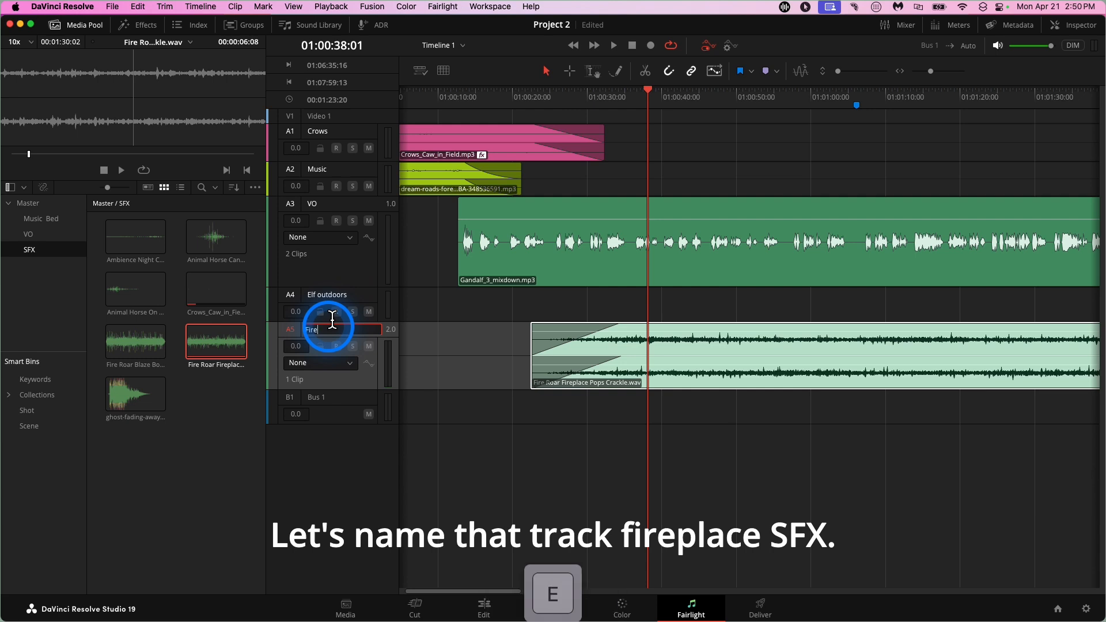
type("place S")
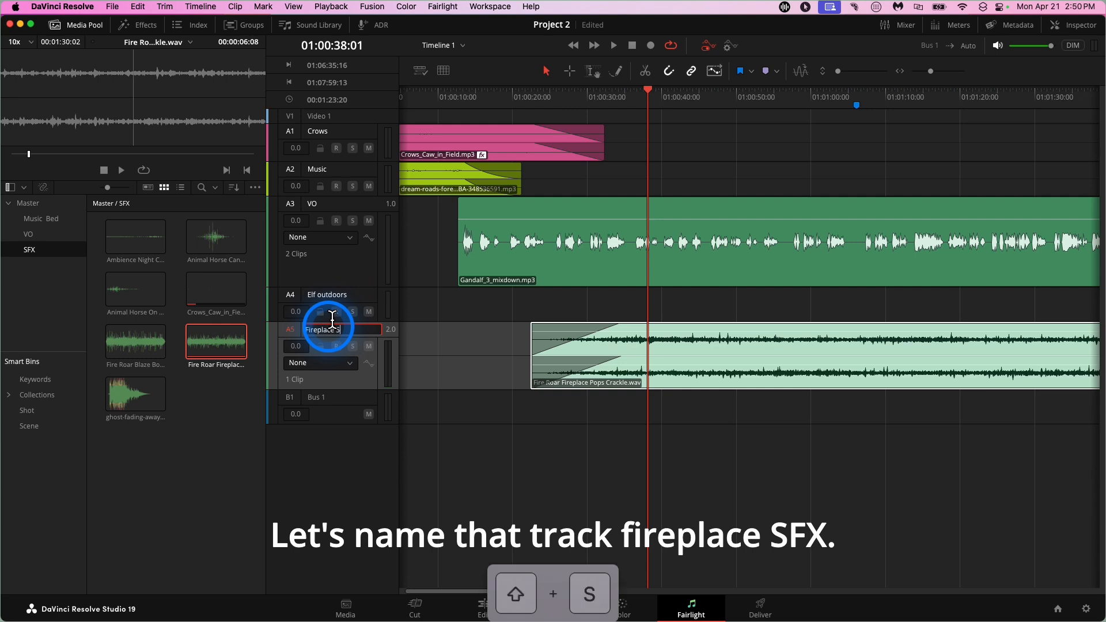
type("FX")
key("Return")
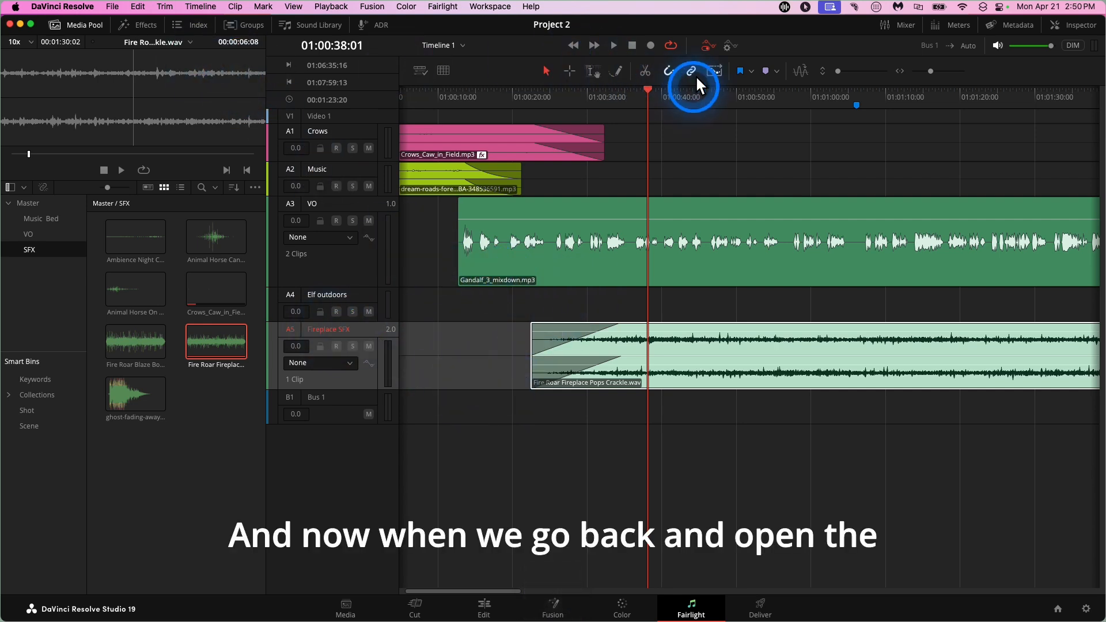
- Replace the Media Pool with the Mixer and widen it to show the channel strips of all five audio tracks
left_click(74, 26)
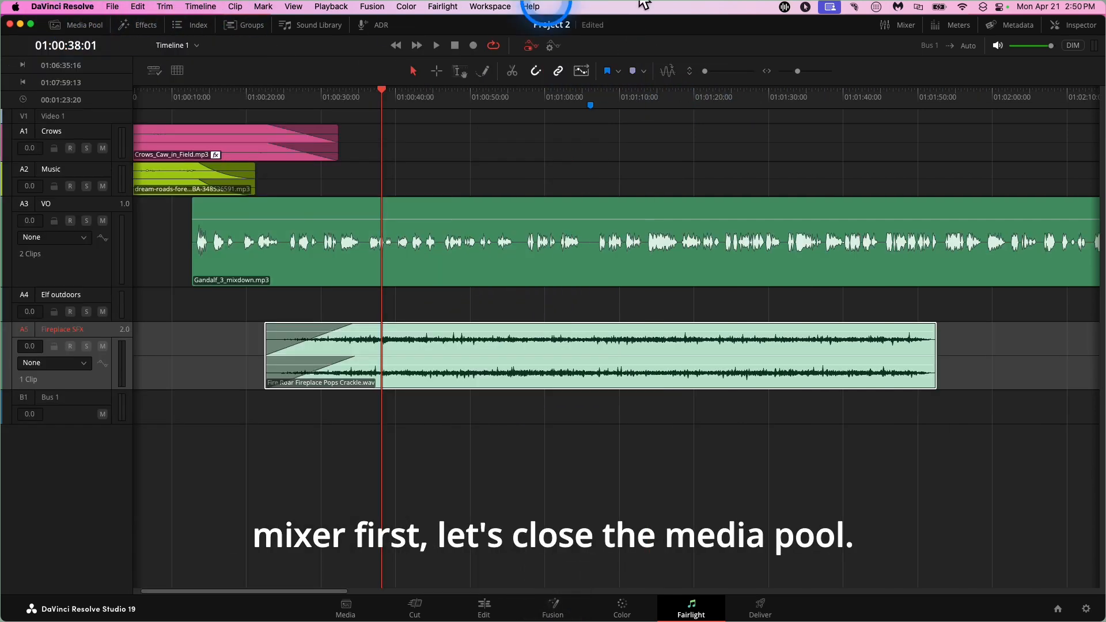
left_click(899, 25)
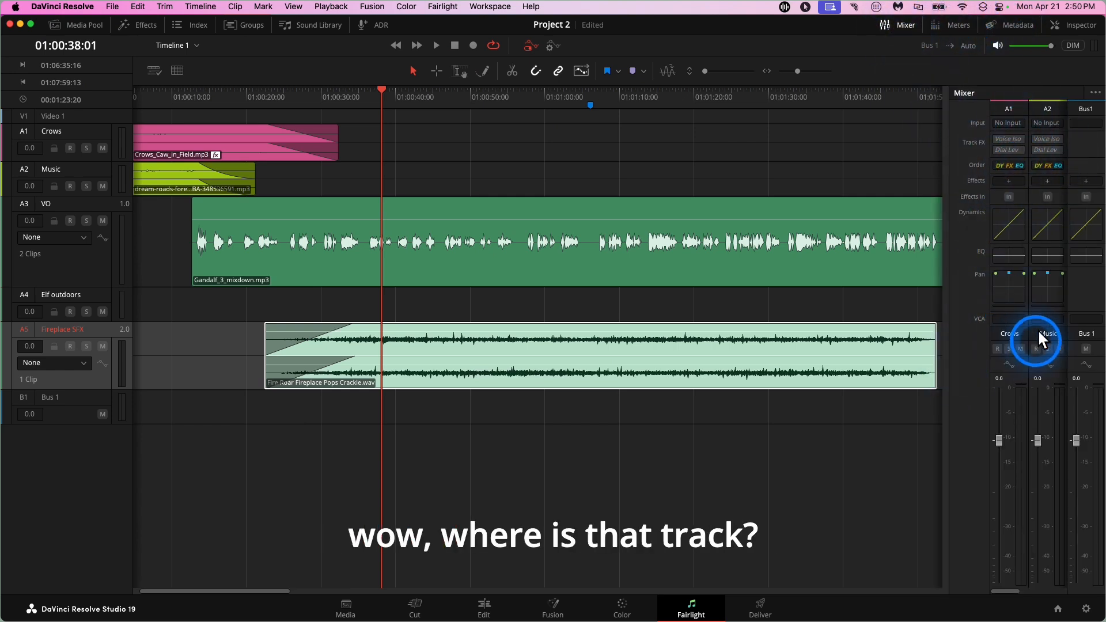
scroll(1035, 333, "right", 3)
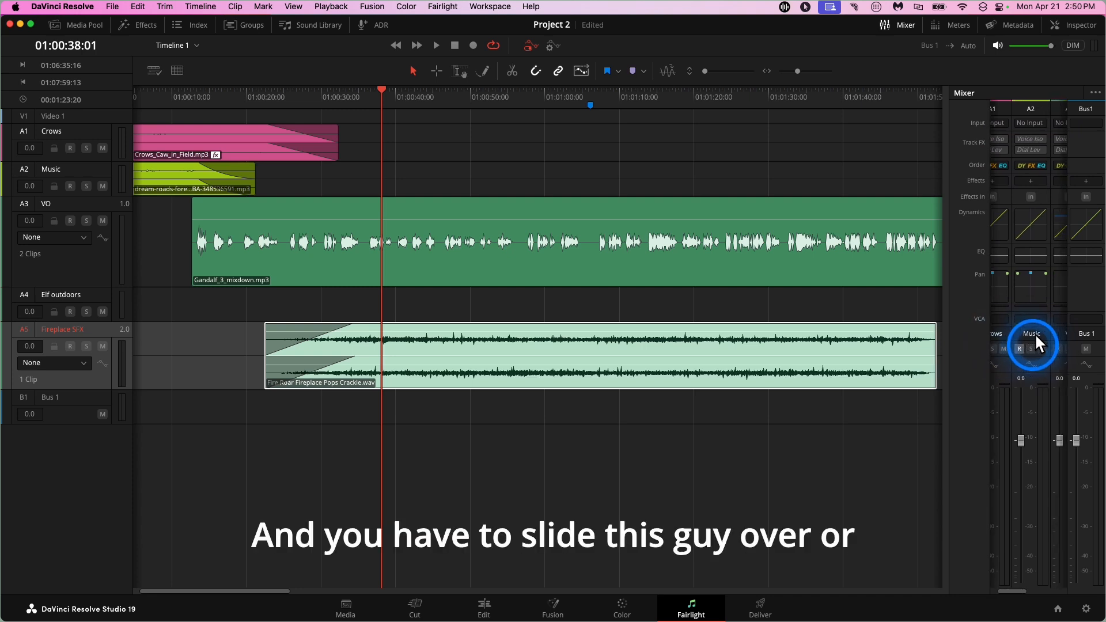
scroll(1034, 333, "right", 1)
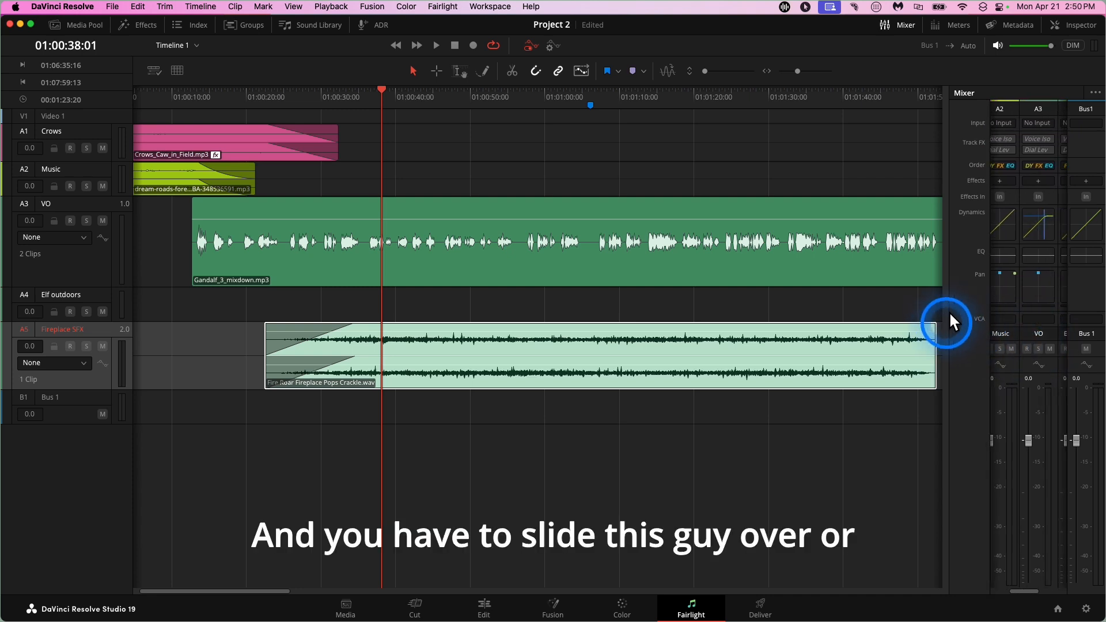
left_click_drag(955, 315, 829, 311)
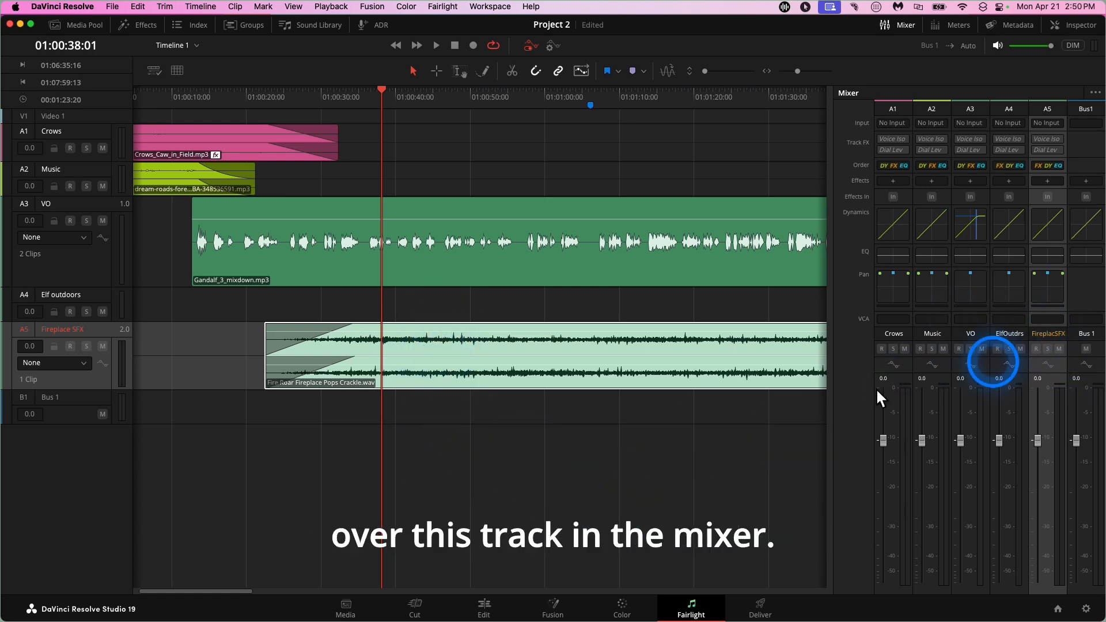
- Lower the Fireplace SFX track level to -13 dB and play it back against the voice-over
key("space")
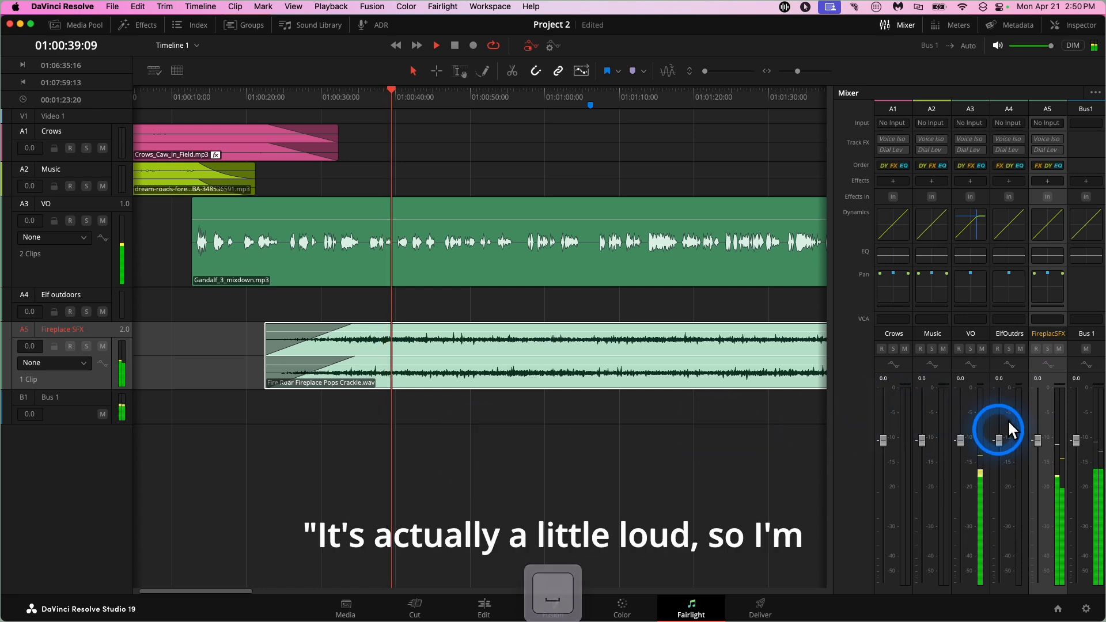
key("space")
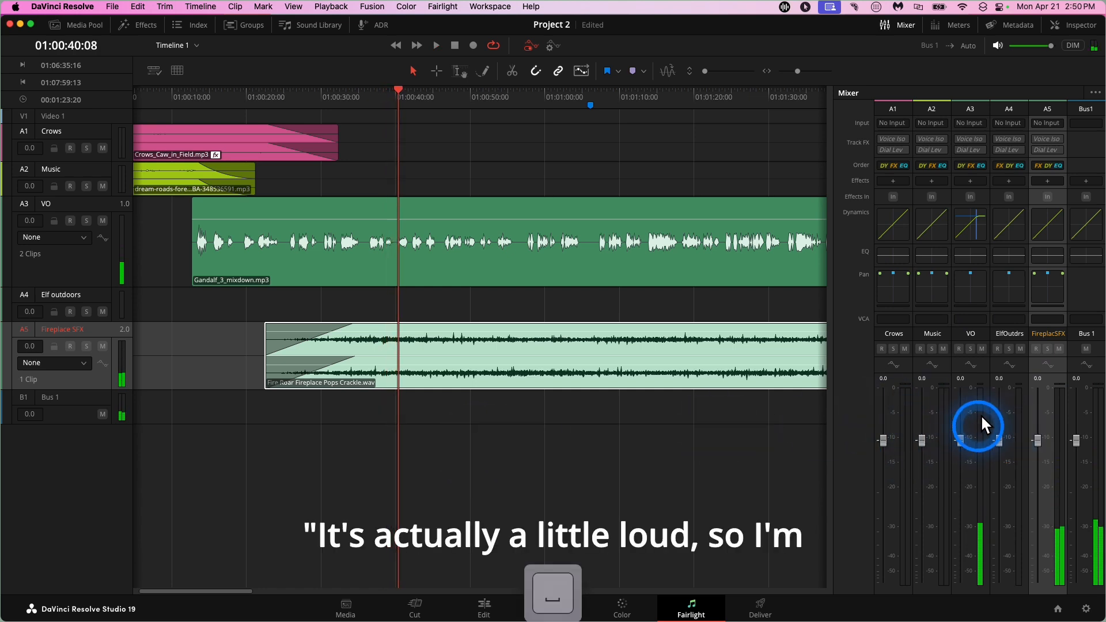
left_click_drag(1038, 429, 1037, 485)
key("space")
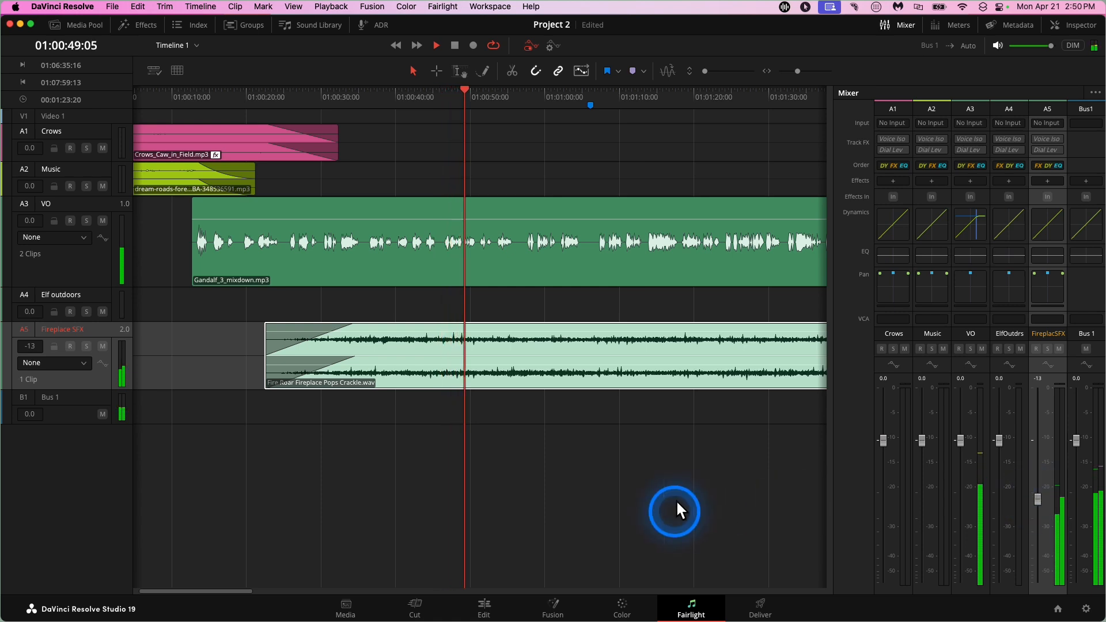
key("space")
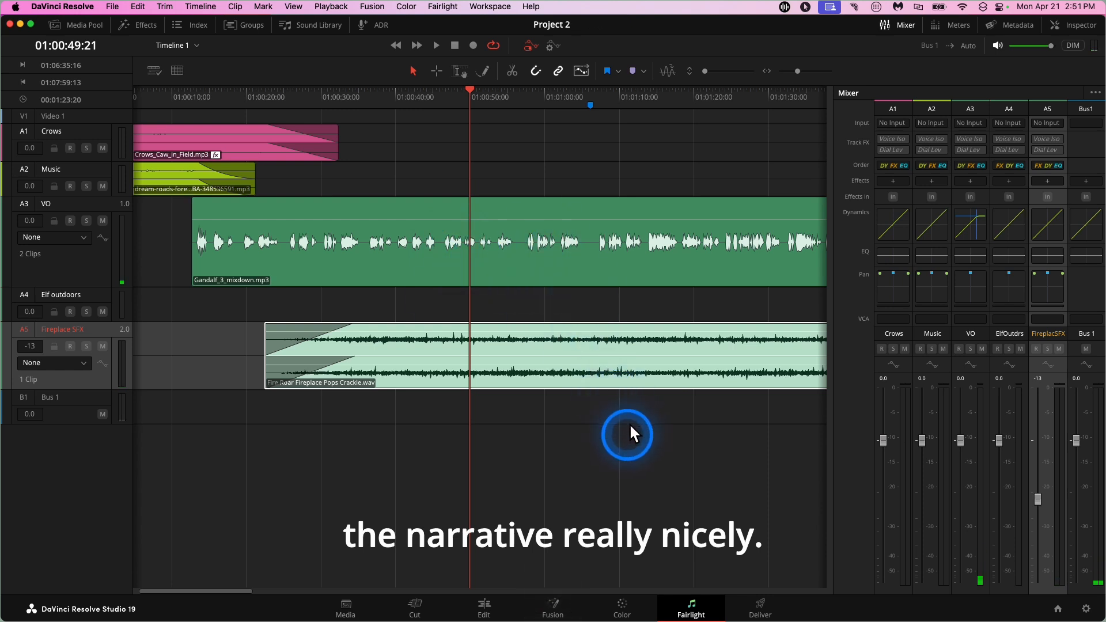
- Listen to more of the narration with the fireplace and look along the timeline for the marked music cues
scroll(630, 431, "right", 3)
key("space")
scroll(630, 426, "right", 4)
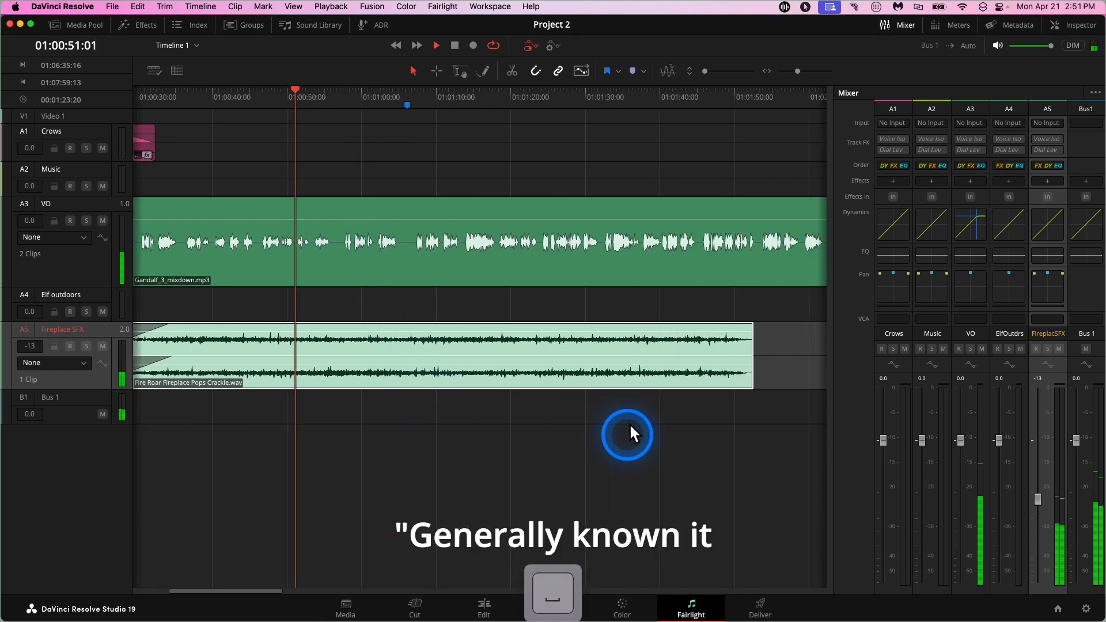
scroll(641, 452, "right", 1)
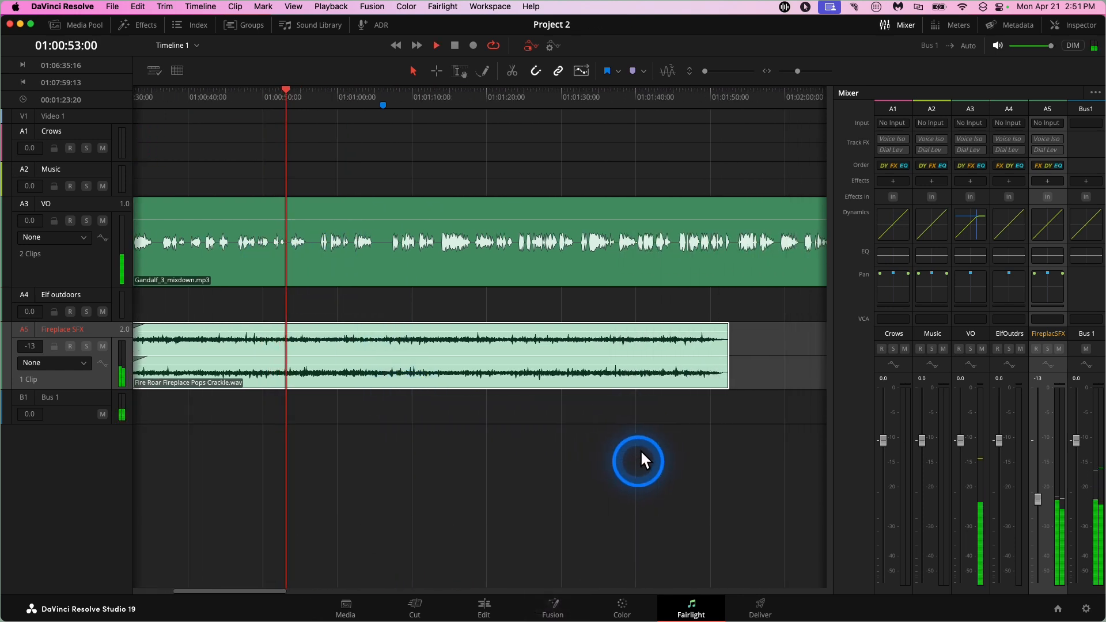
key("space")
scroll(641, 452, "right", 7)
scroll(641, 452, "right", 7)
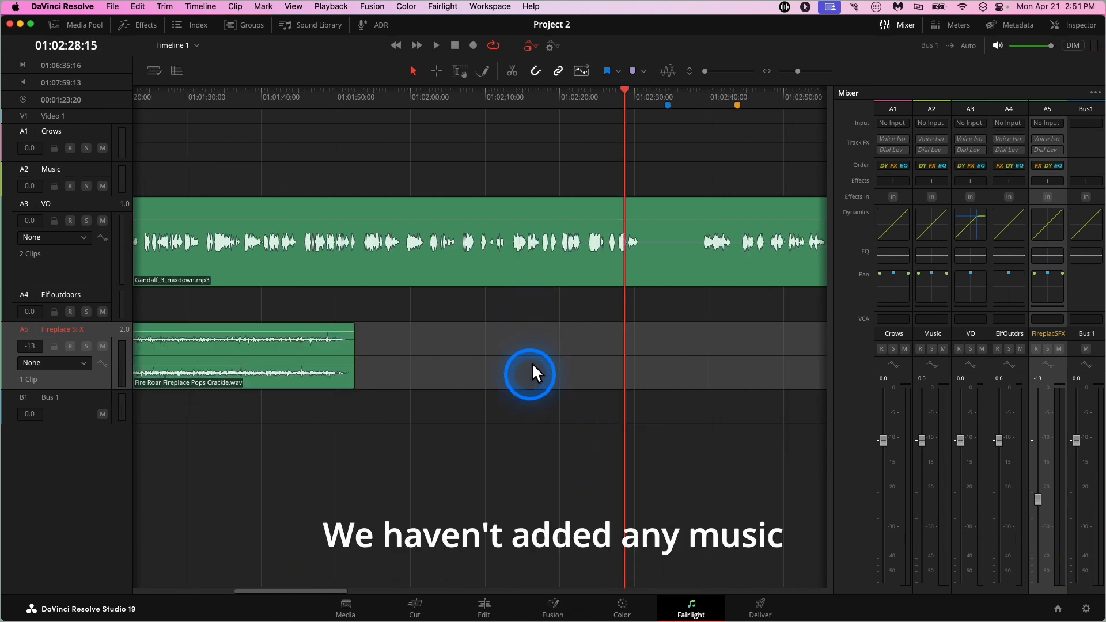
scroll(533, 364, "left", 3)
scroll(533, 369, "left", 20)
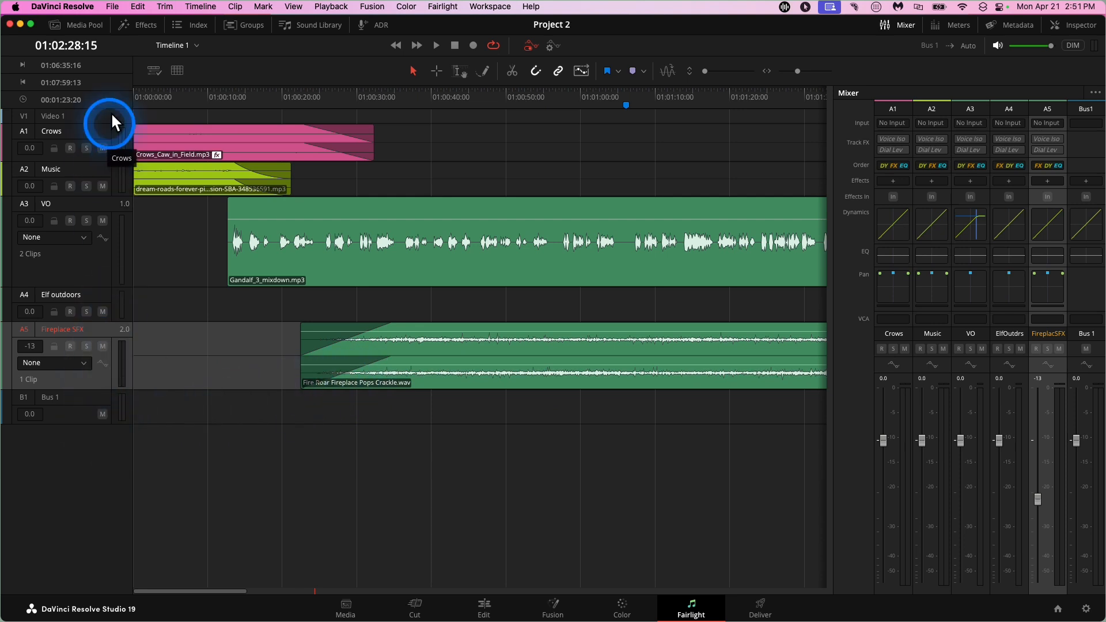
- Open the Music Bed bin in the Media Pool and preview the epic-drama-sleek track
left_click(88, 22)
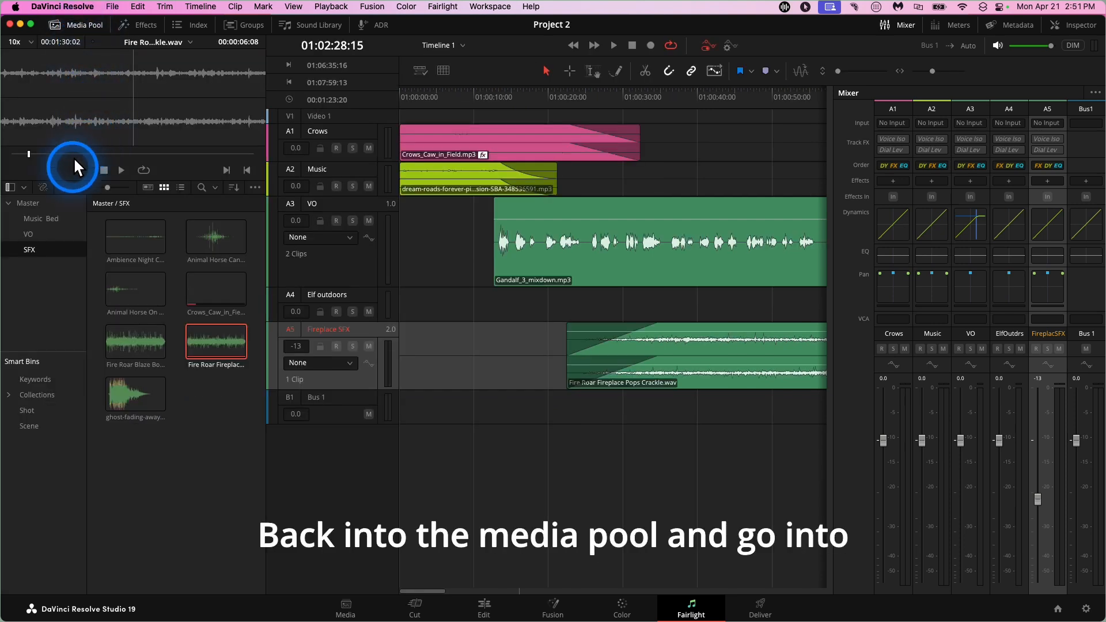
left_click(44, 211)
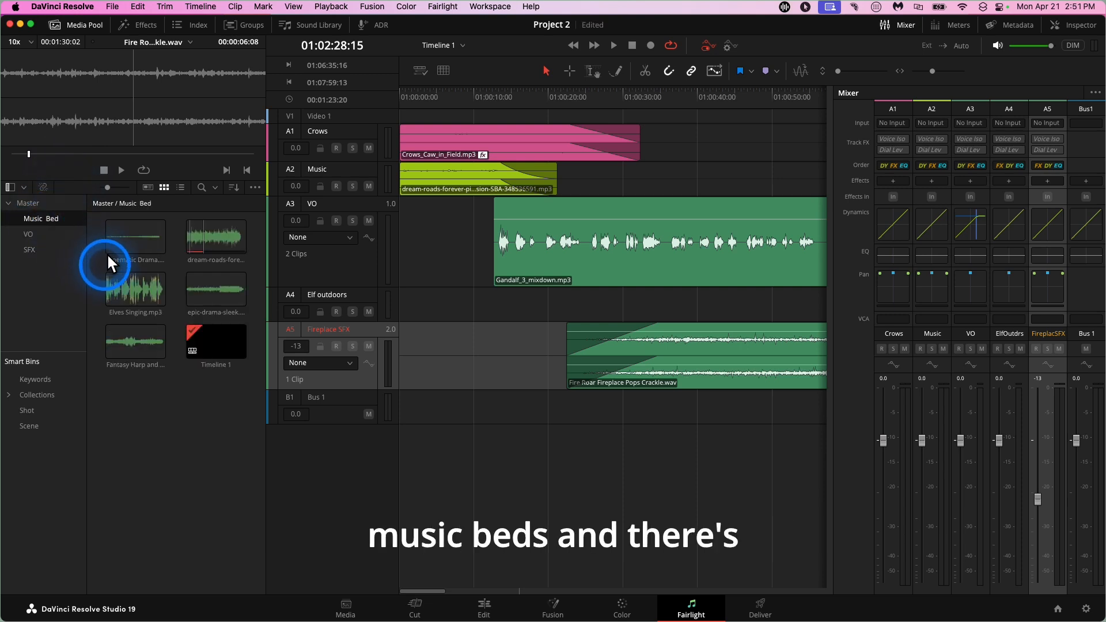
left_click(198, 275)
key("space")
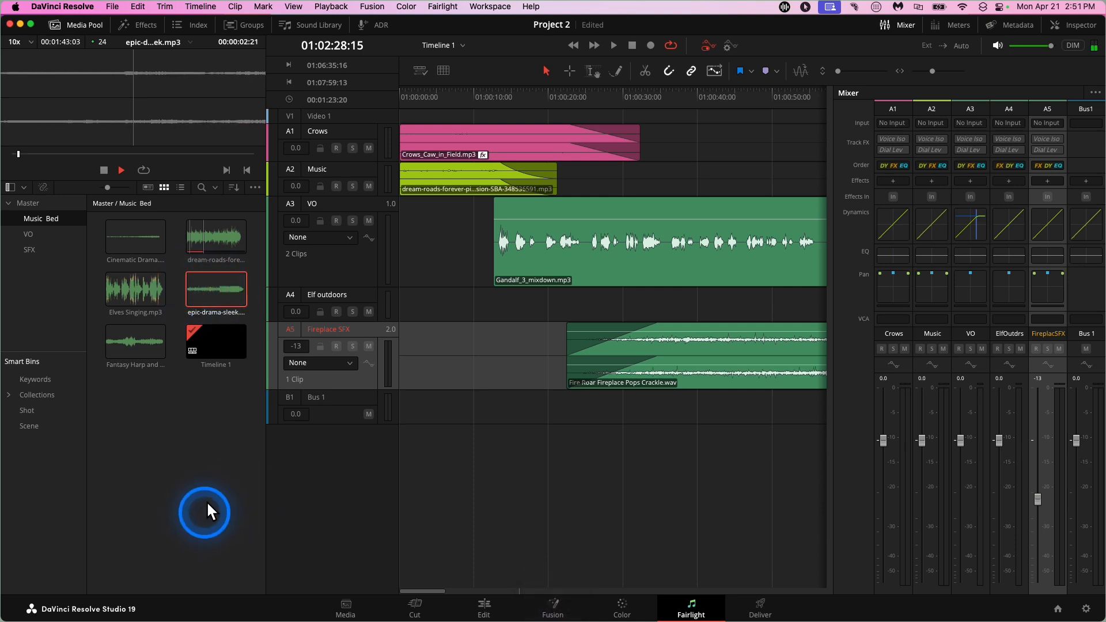
key("space")
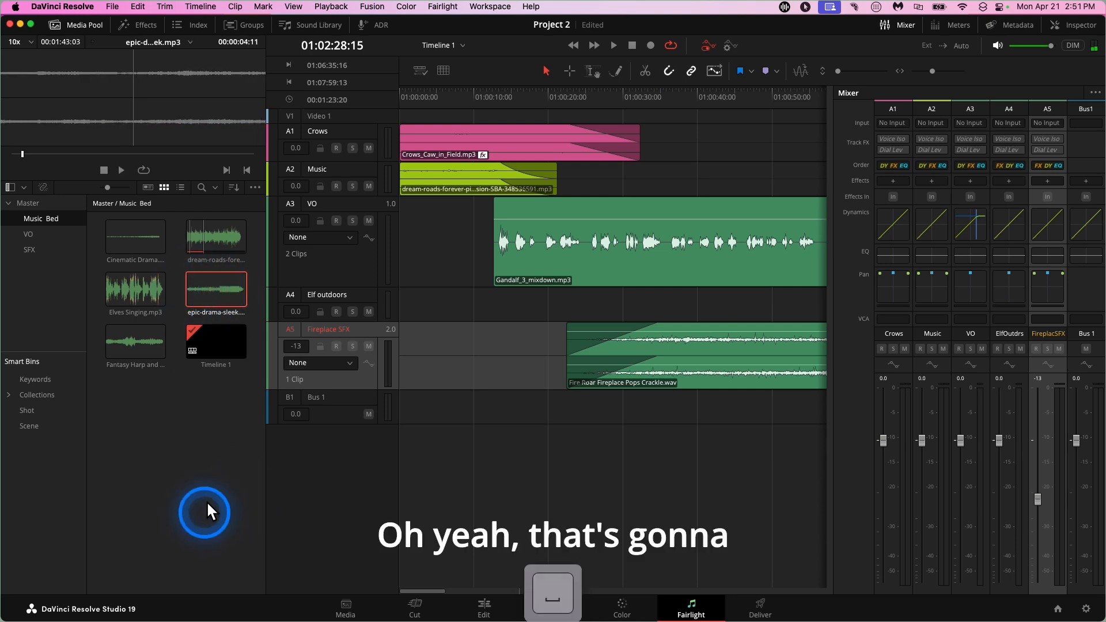
- Place the epic-drama-sleek.mp3 clip on the Music track, starting at the "Add Music bed" marker at 01:01:06:02
scroll(407, 461, "right", 5)
scroll(407, 458, "right", 5)
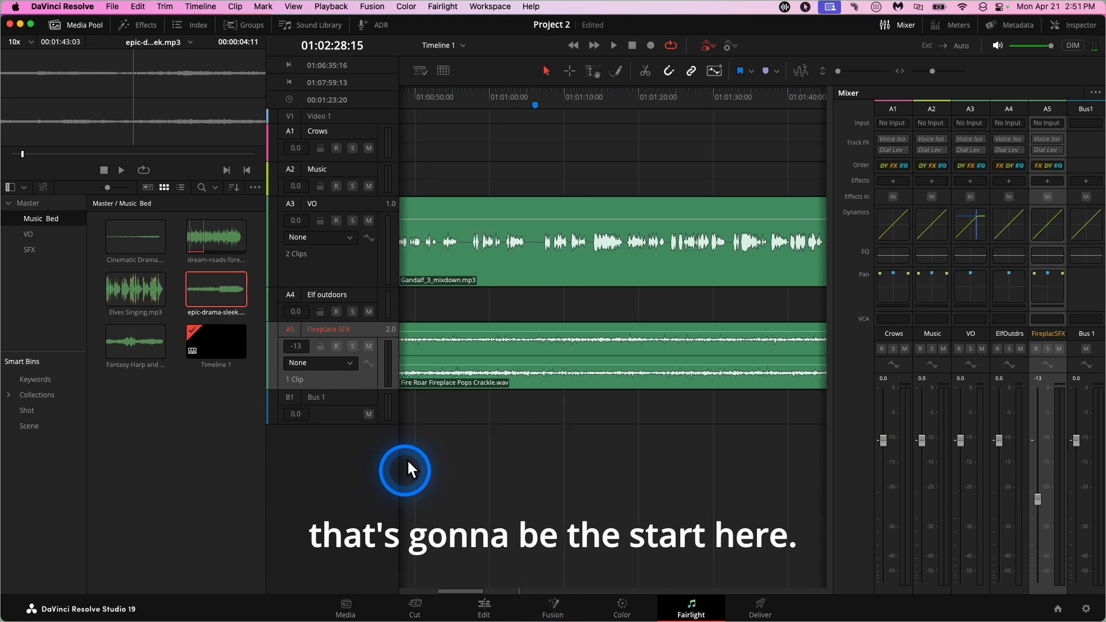
double_click(536, 94)
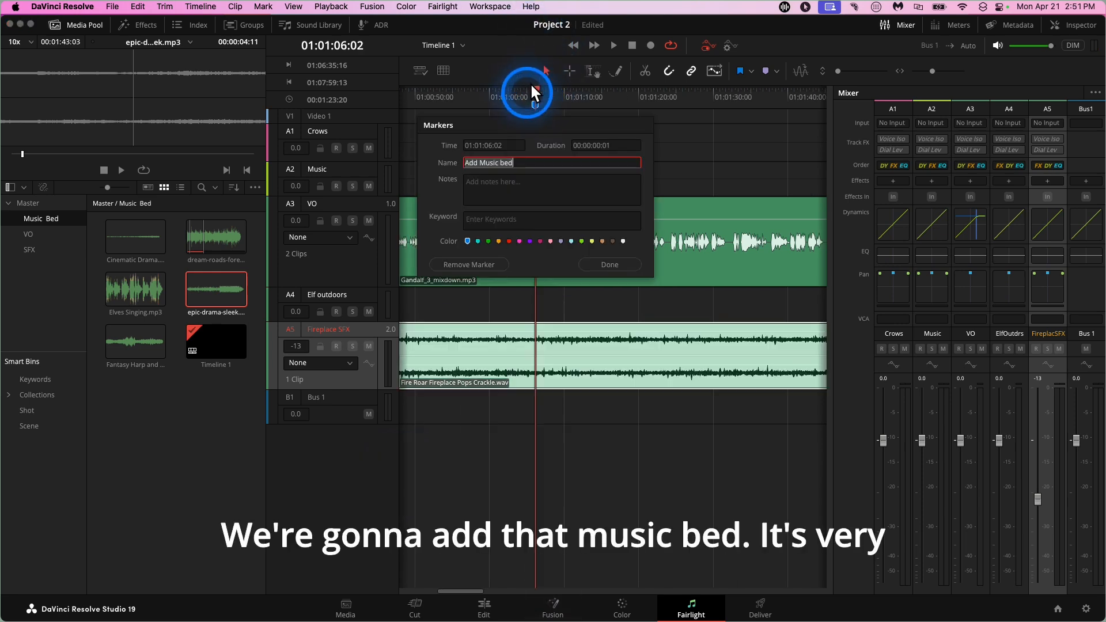
left_click(583, 93)
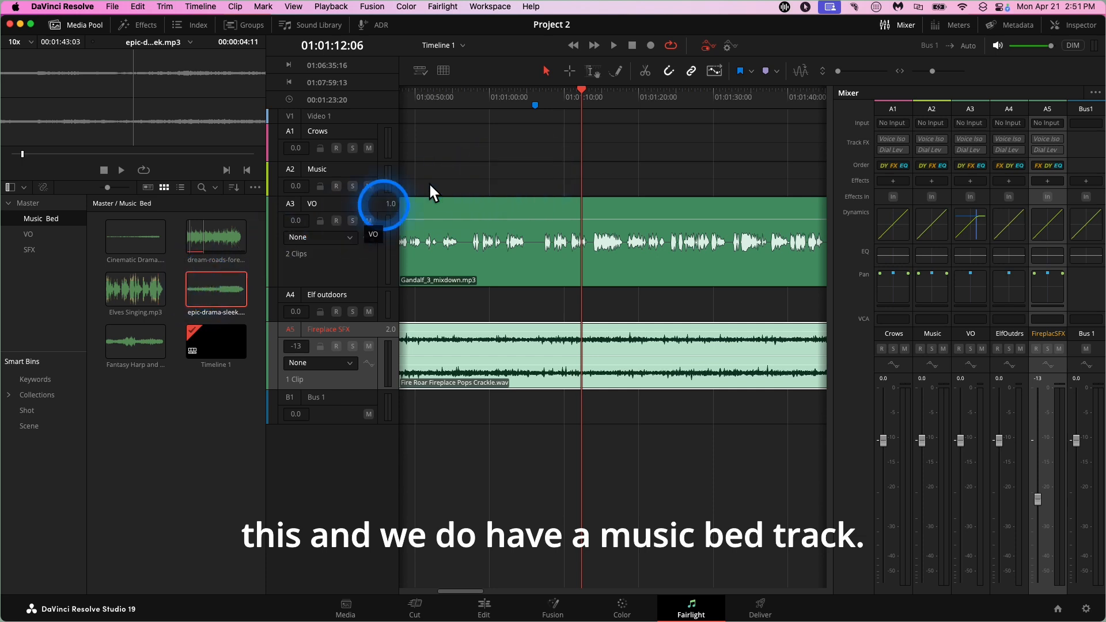
scroll(472, 181, "left", 1)
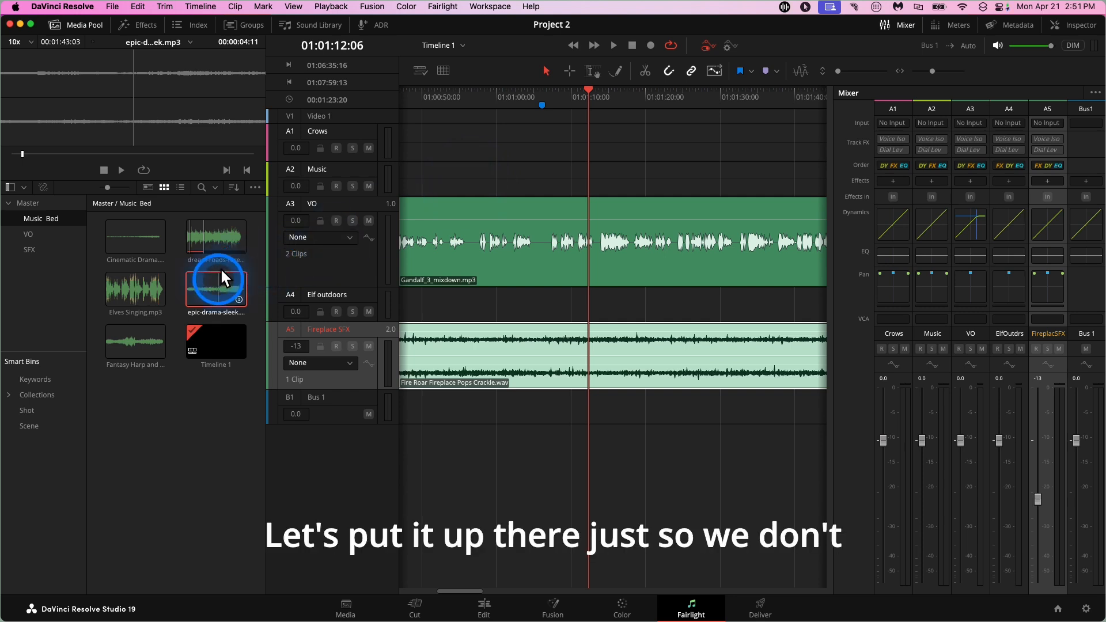
left_click_drag(221, 270, 548, 164)
- Play the narration from about 01:00:55 through the entrance of the new music bed
left_click(468, 79)
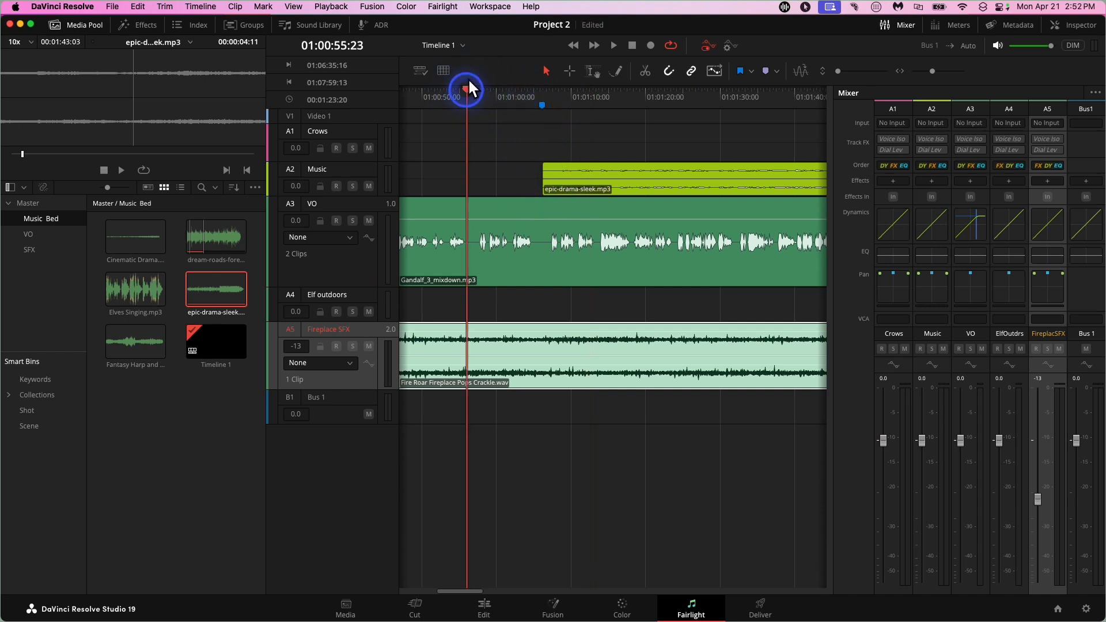
key("space")
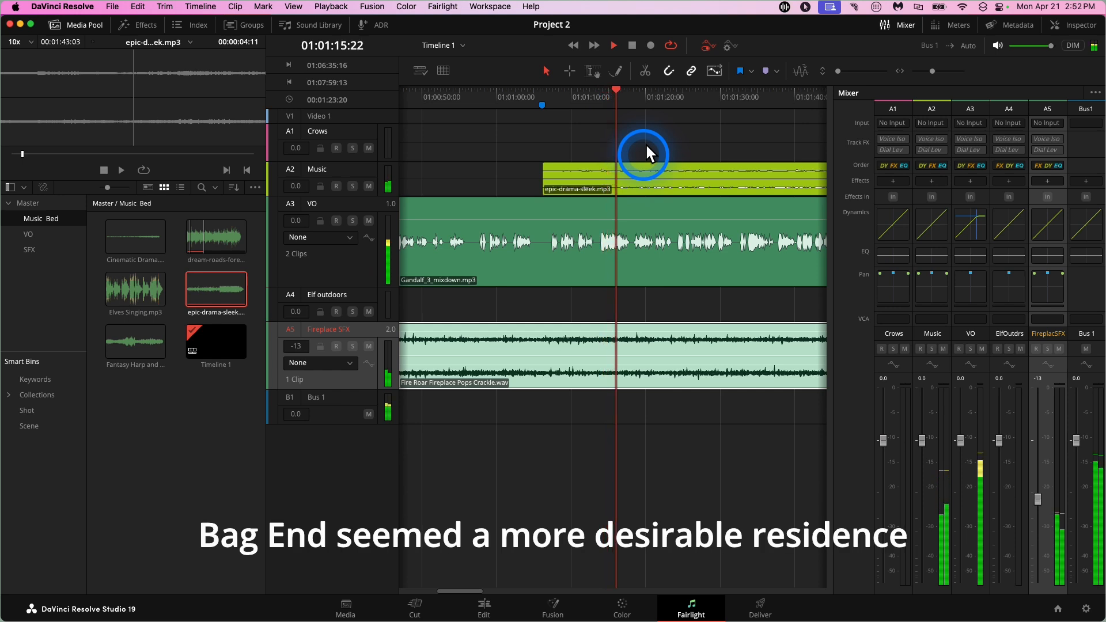
key("space")
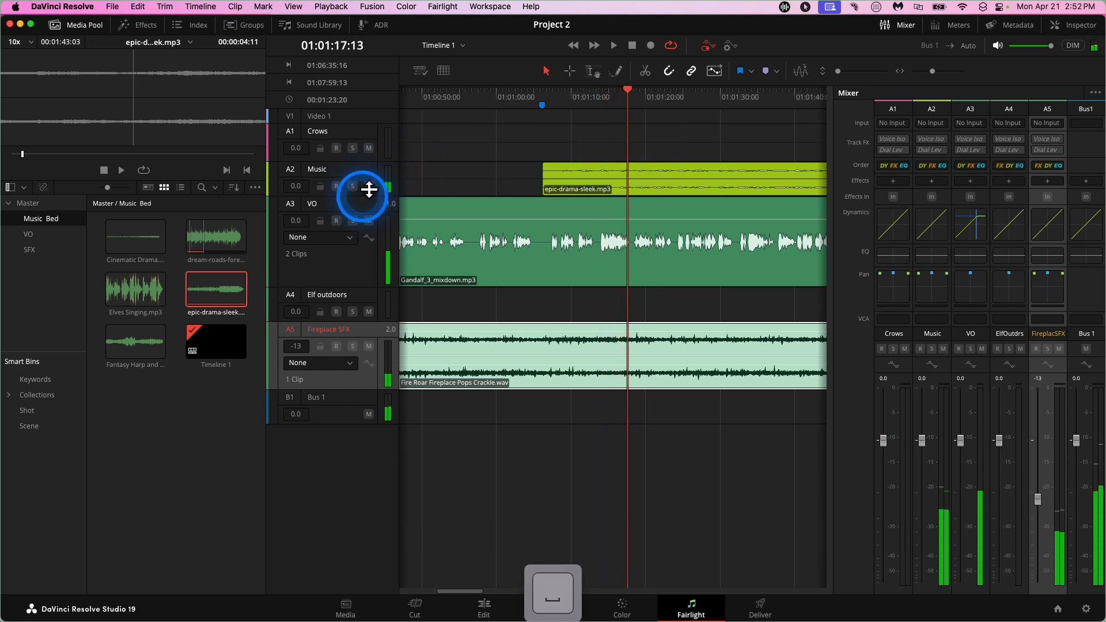
- Increase the height of the Music track and lower the epic-drama-sleek clip's volume to -9.6 dB
left_click_drag(369, 189, 365, 234)
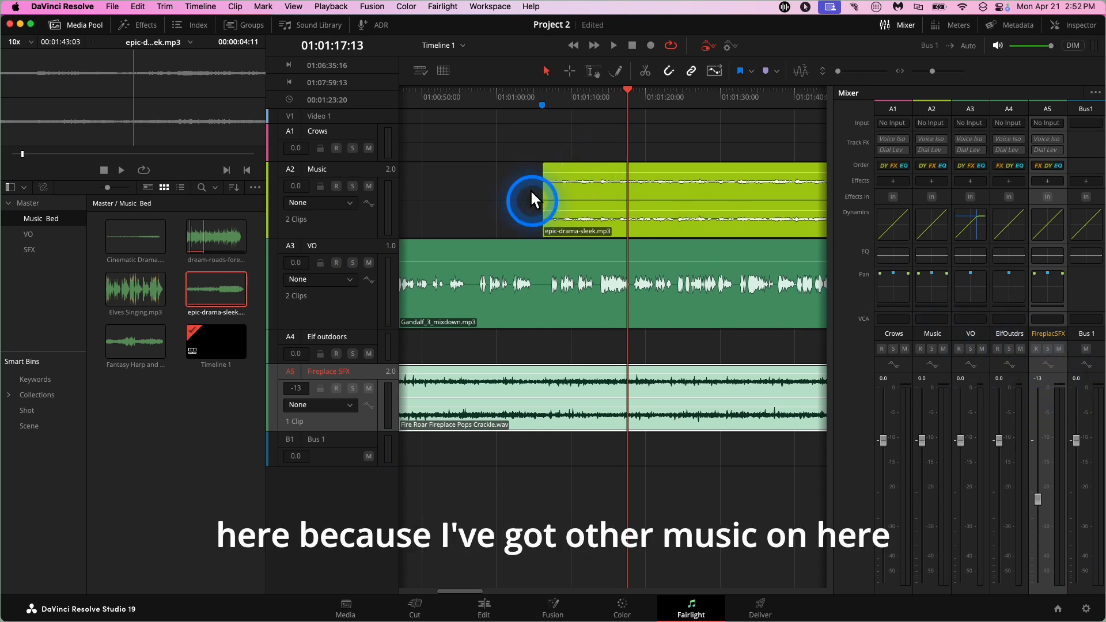
scroll(497, 200, "left", 5)
scroll(489, 202, "left", 5)
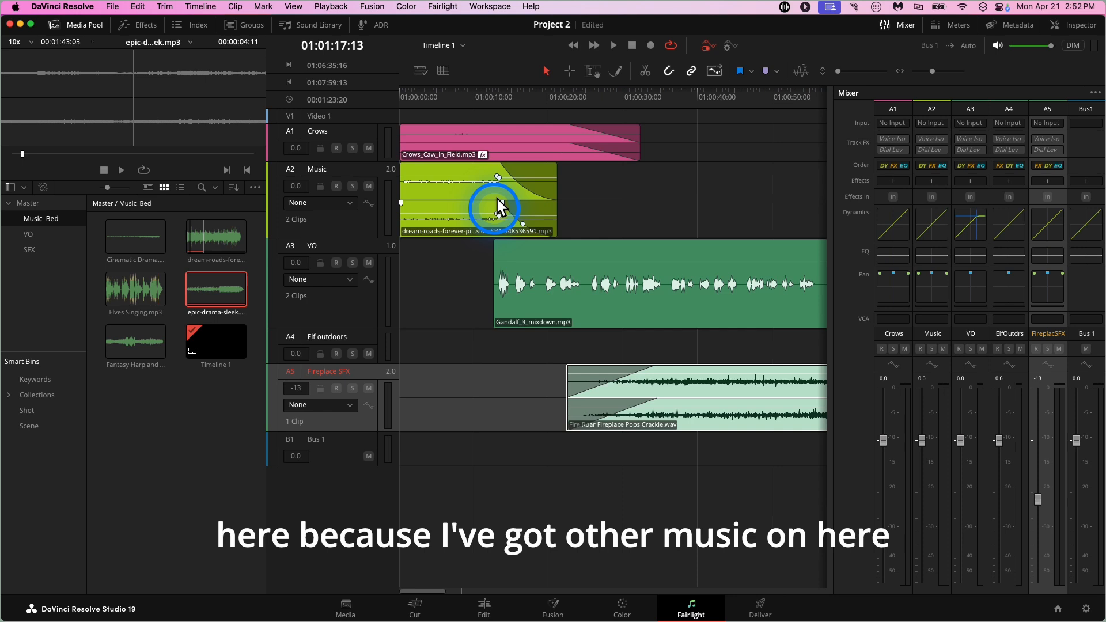
scroll(680, 191, "right", 5)
scroll(680, 180, "right", 5)
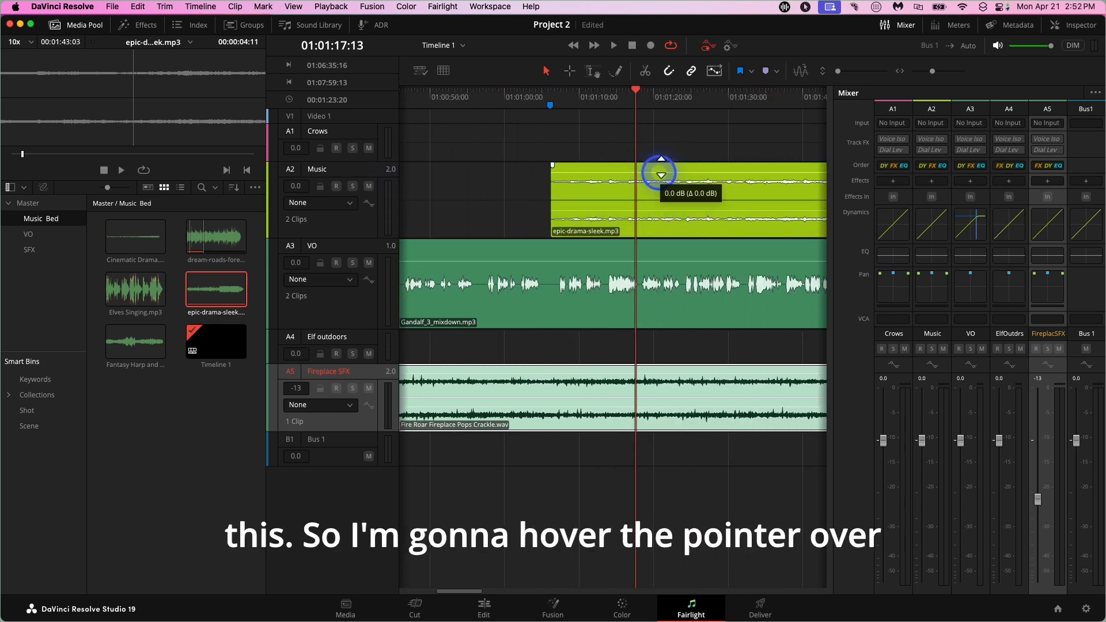
left_click_drag(661, 173, 661, 175)
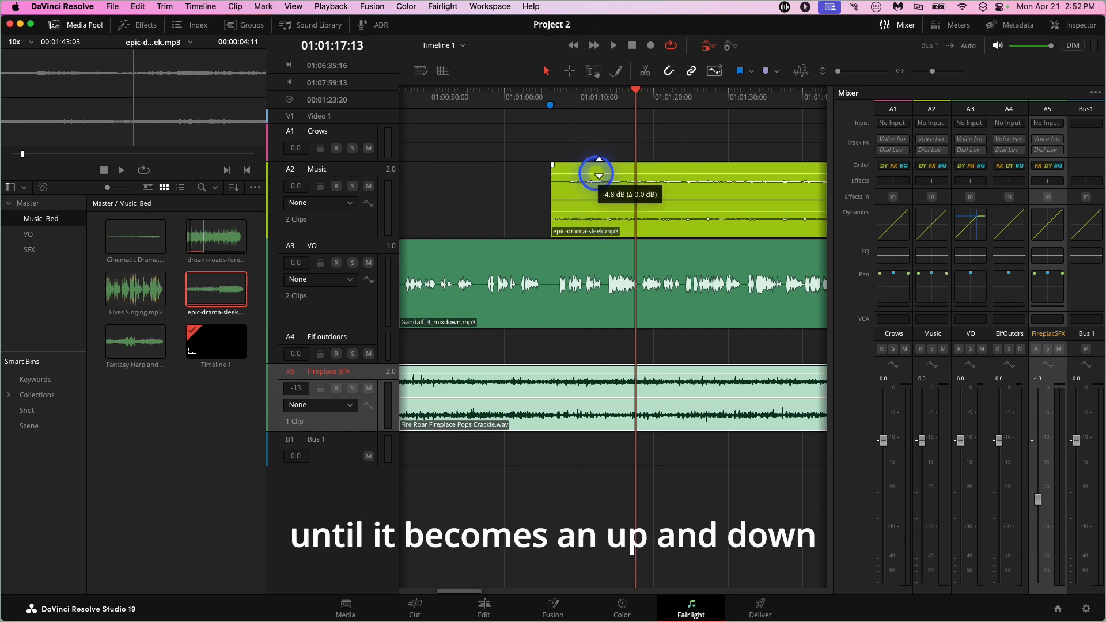
left_click_drag(596, 173, 599, 175)
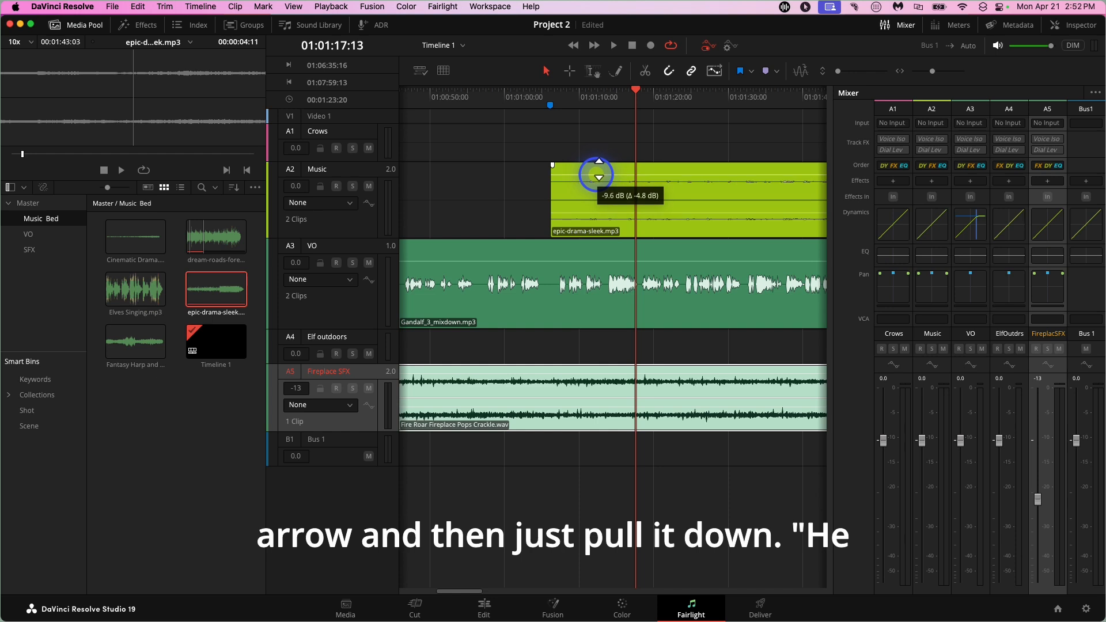
- Play the quieter music bed under the narration, including its entrance from just before the "Add Music bed" marker
key("space")
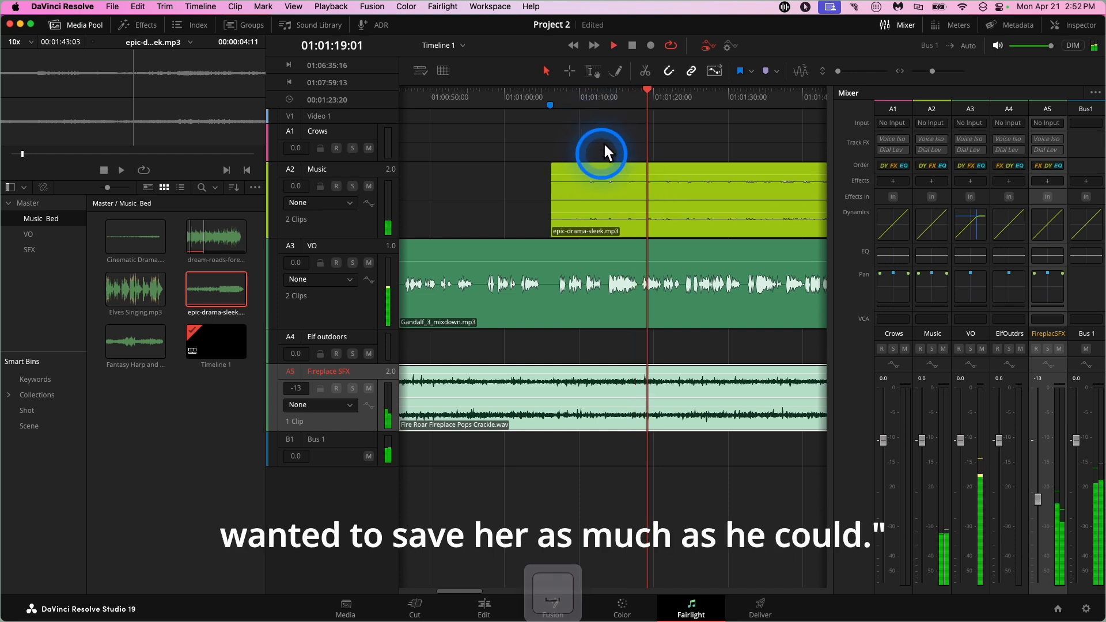
key("space")
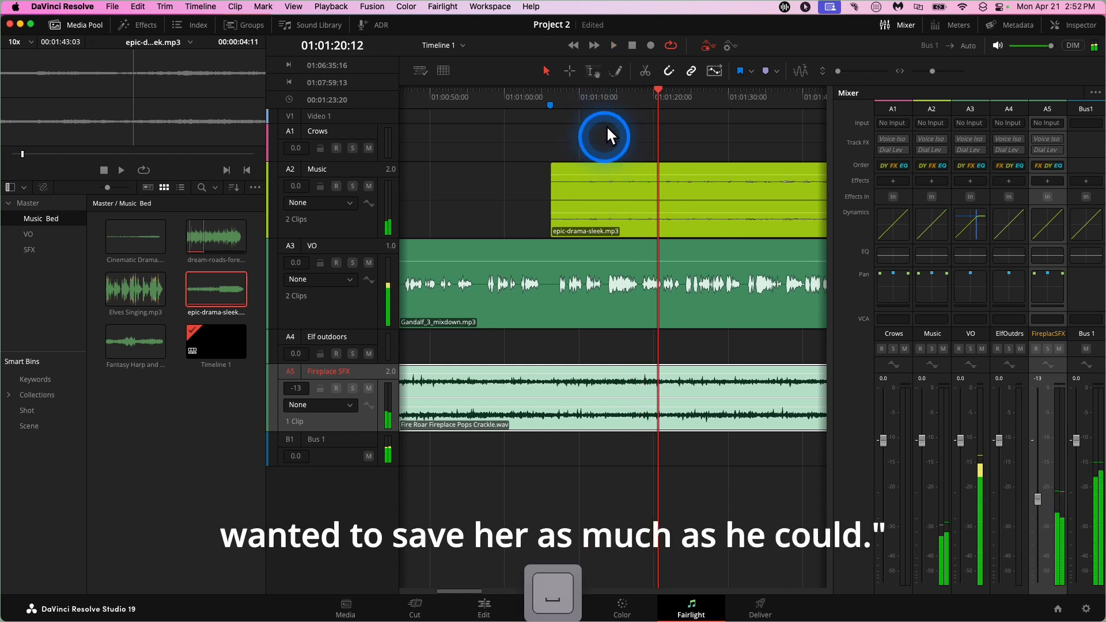
left_click(538, 92)
key("space")
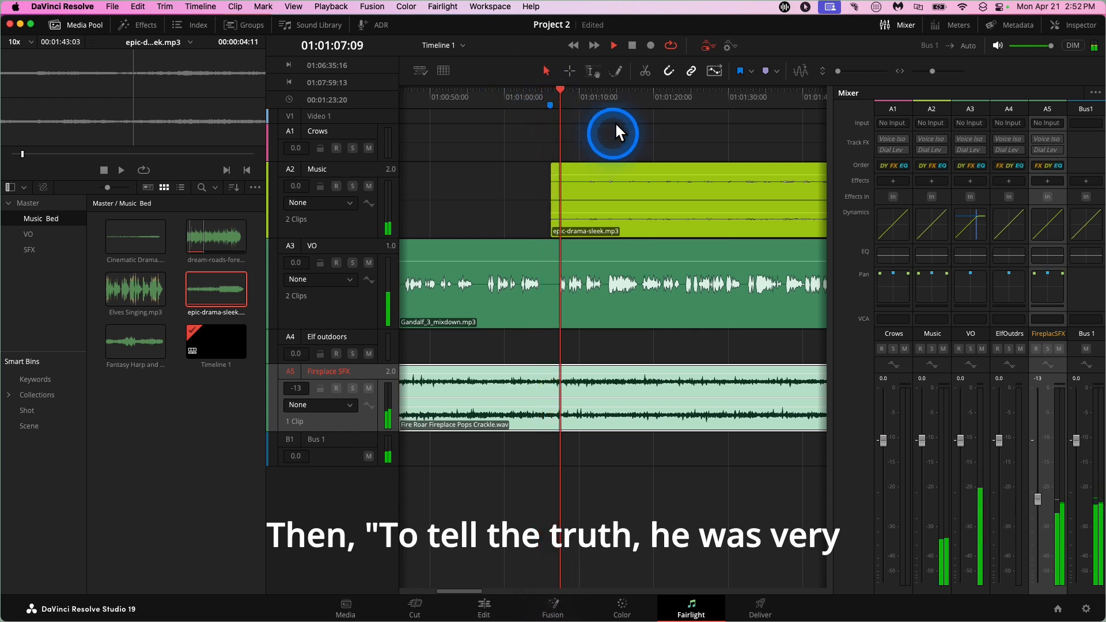
scroll(614, 123, "right", 3)
scroll(615, 123, "right", 1)
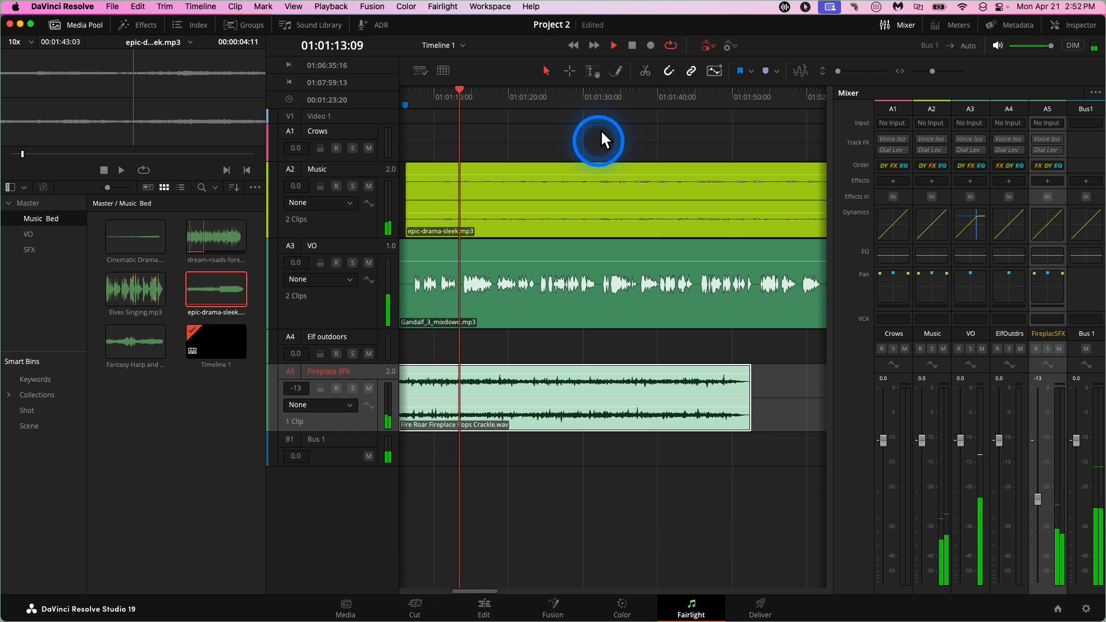
key("space")
- Play the end of the music bed from about 01:02:24 to check its timing against the pause in the narration
scroll(600, 129, "right", 3)
scroll(600, 129, "right", 6)
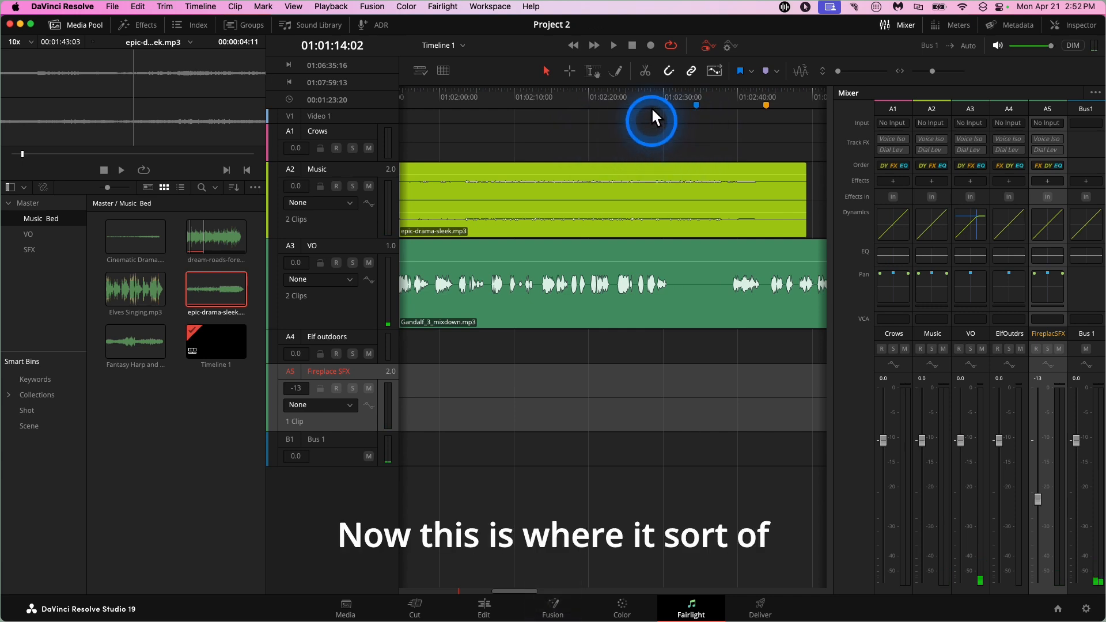
left_click(628, 95)
key("space")
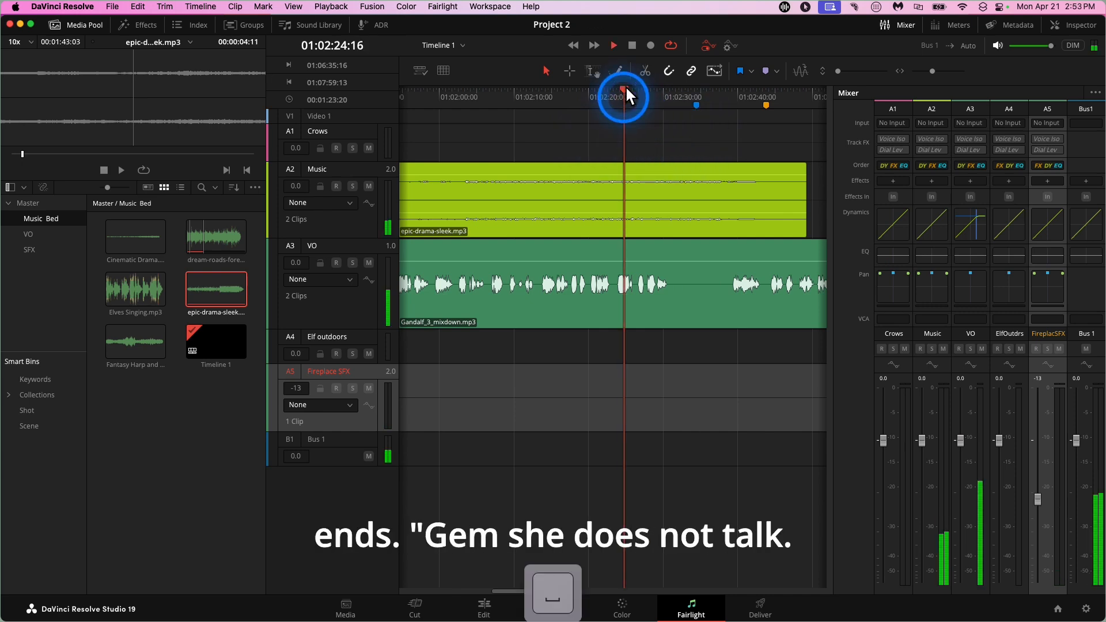
scroll(697, 110, "right", 2)
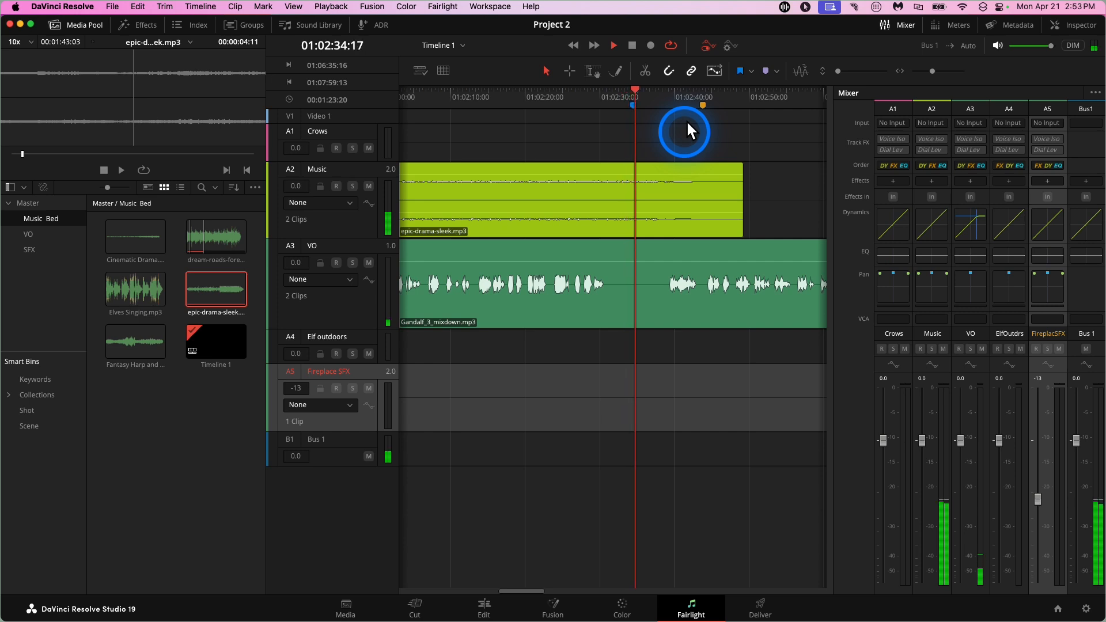
key("space")
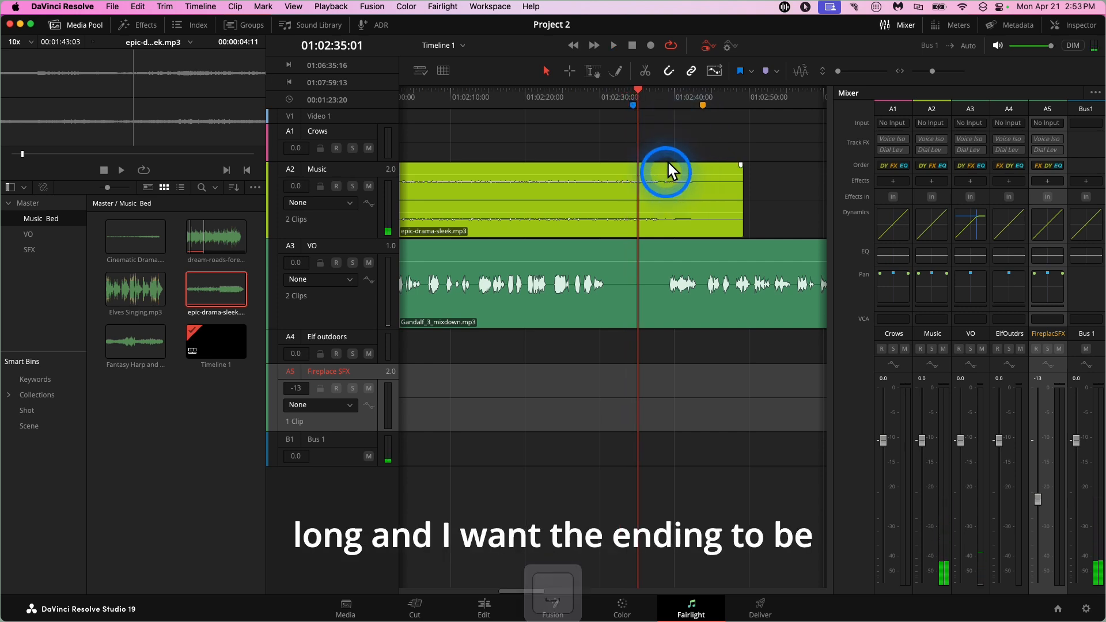
- Move the epic-drama-sleek clip earlier on the Music track so it ends at about 01:02:41, and play back the ending
left_click_drag(628, 160, 564, 164)
left_click(587, 89)
key("space")
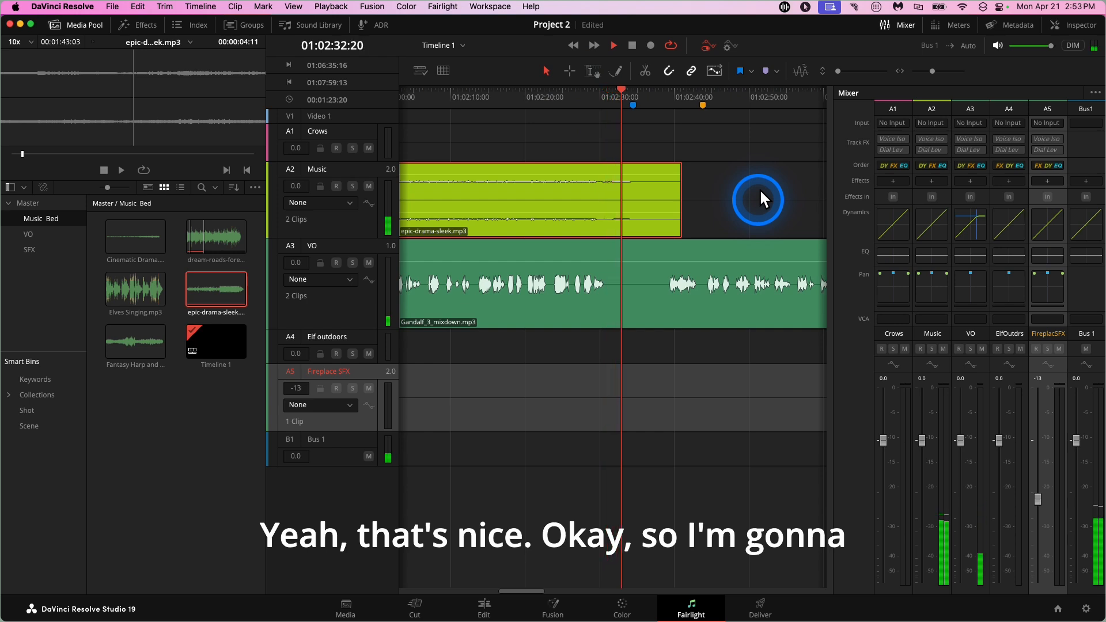
key("space")
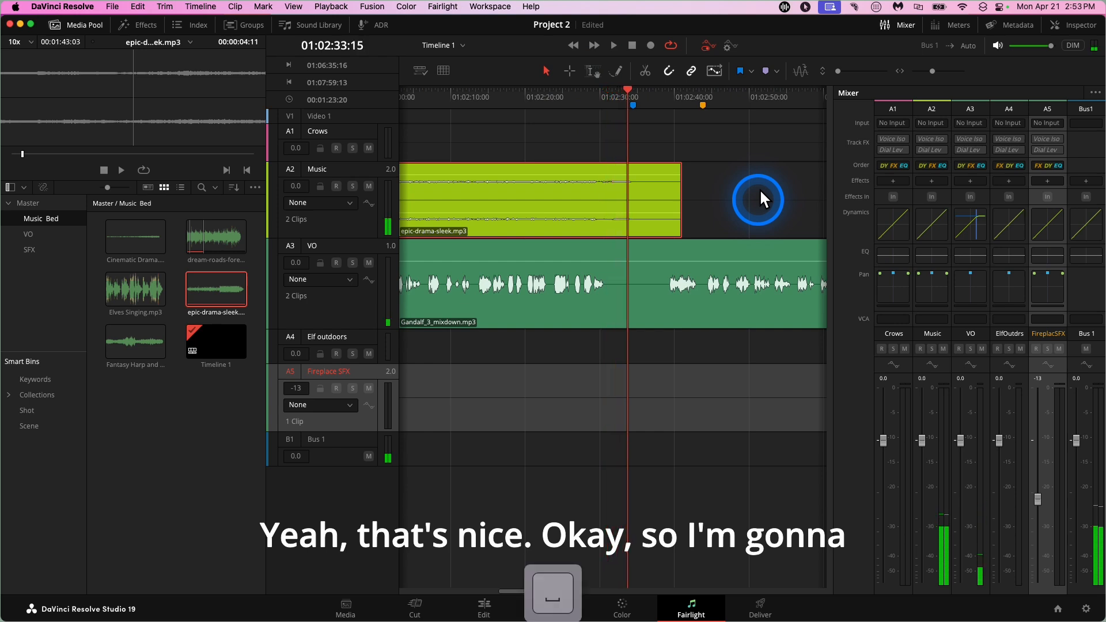
- Try moving the epic-drama-sleek clip slightly earlier, ending at about 01:02:39, and play it from 01:02:27:17
left_click(599, 154)
left_click_drag(592, 157, 588, 155)
left_click(584, 91)
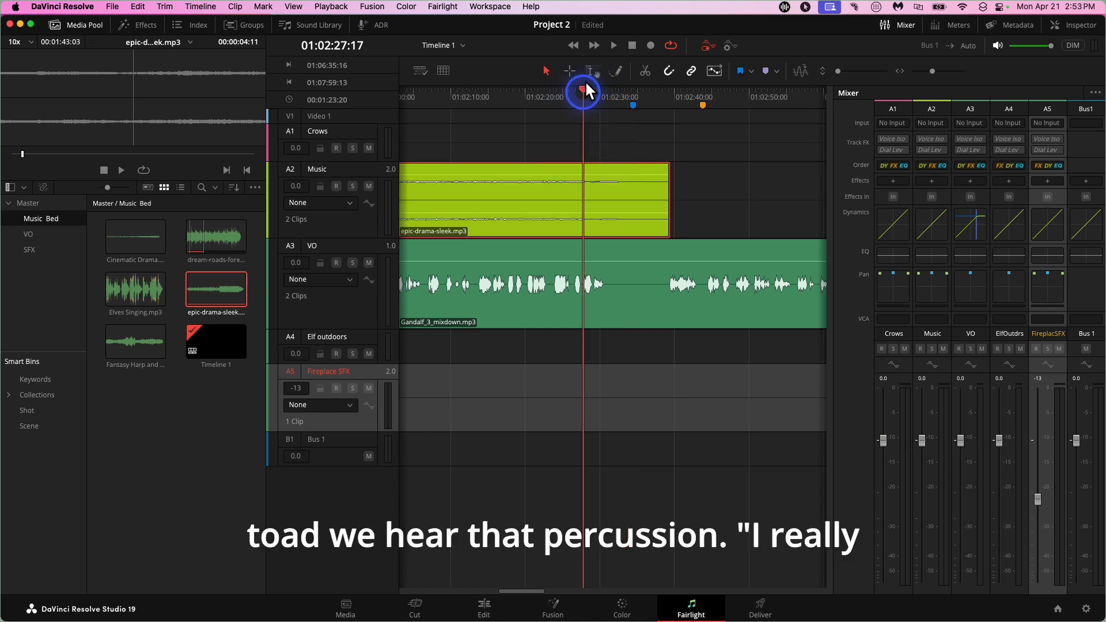
key("space")
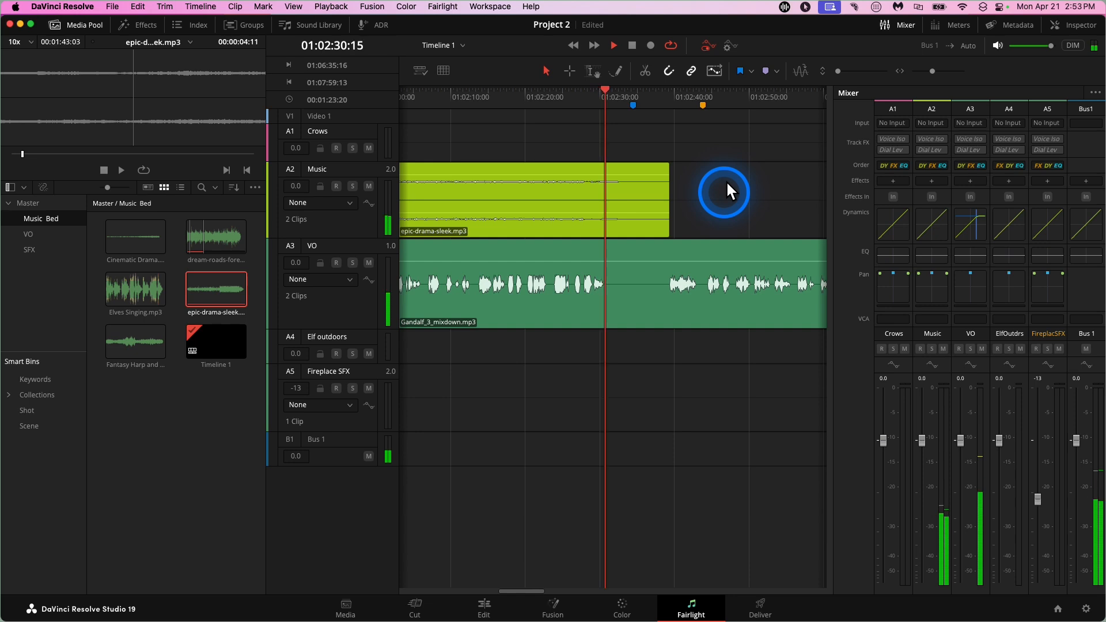
key("space")
- Shift the epic-drama-sleek clip one beat later, ending at about 01:02:41, and play the ending against the voice-over
left_click(598, 158)
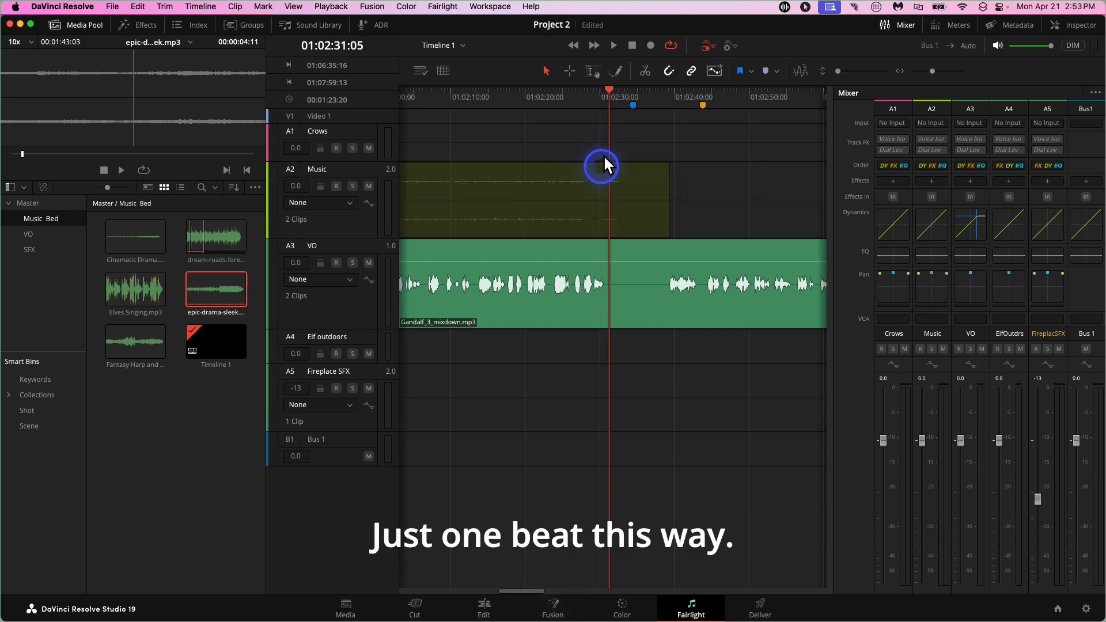
left_click_drag(604, 155, 606, 156)
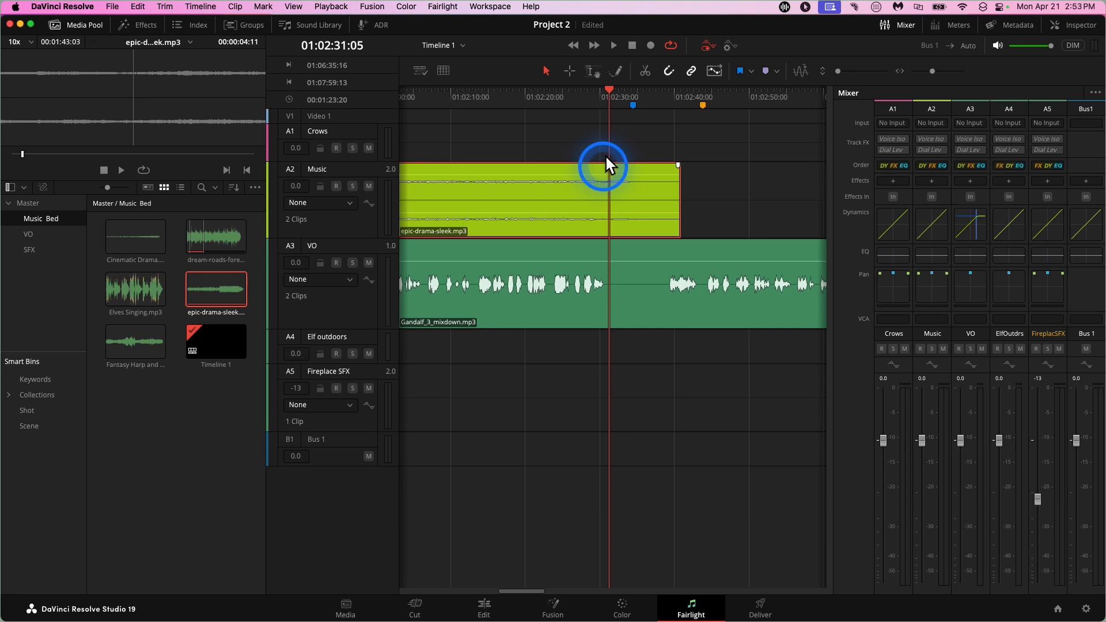
left_click(586, 95)
key("space")
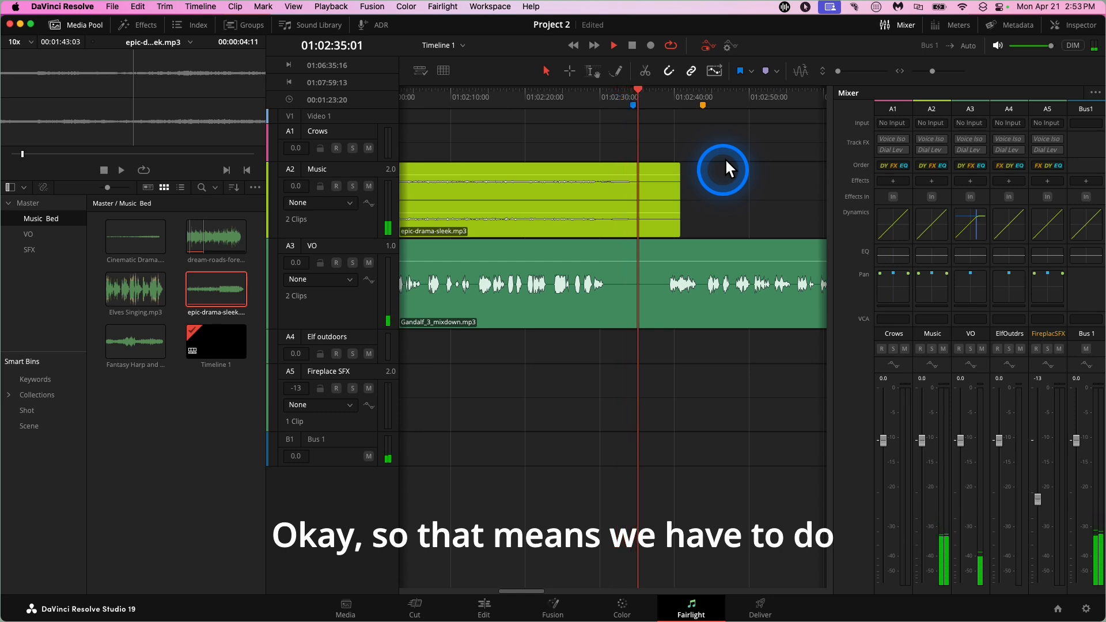
key("space")
- Hide the Media Pool and the Mixer to give the timeline the full window width
scroll(581, 122, "left", 5)
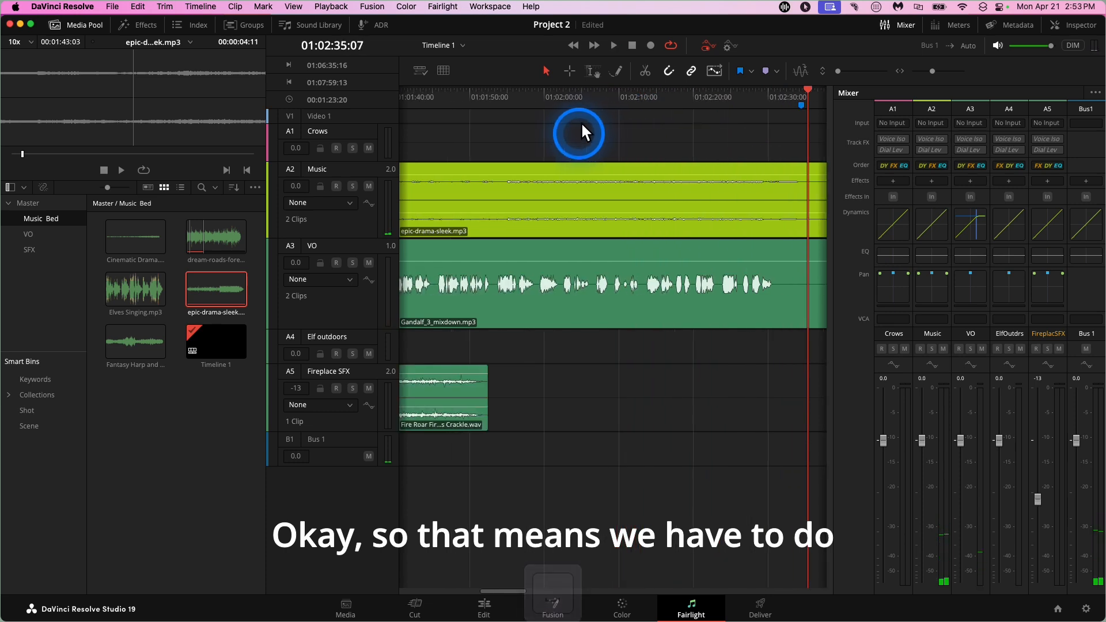
scroll(571, 138, "left", 3)
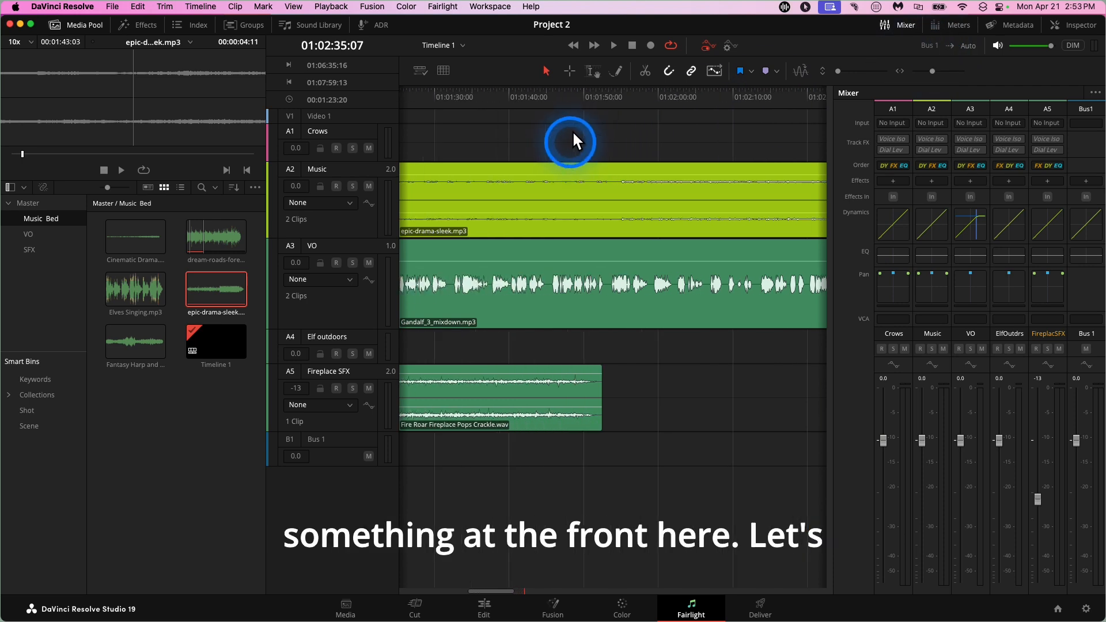
scroll(573, 138, "left", 2)
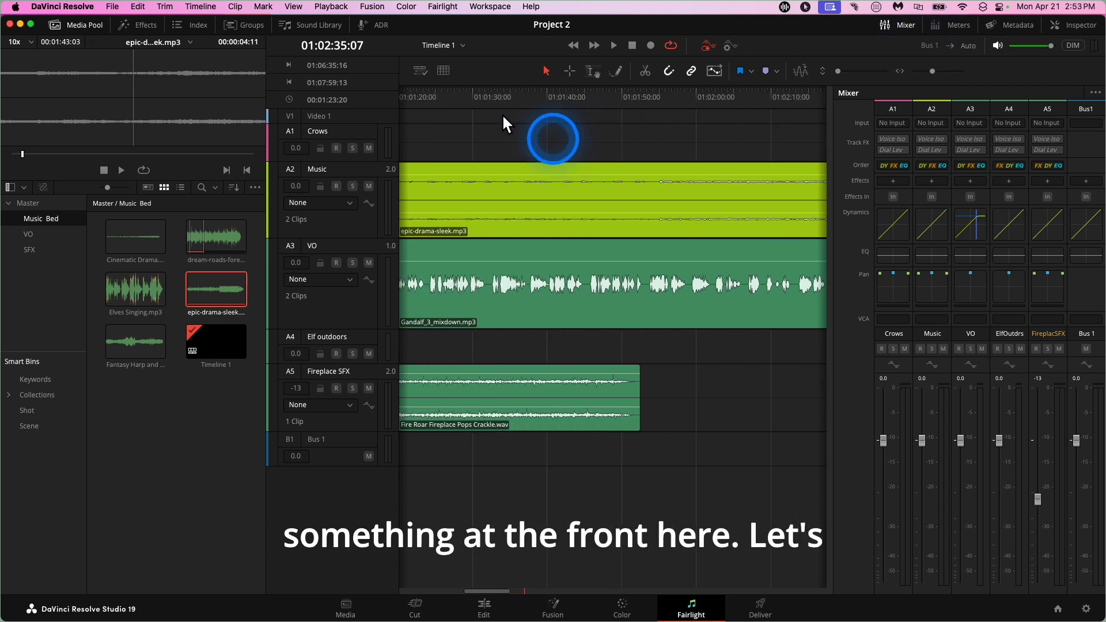
left_click(74, 18)
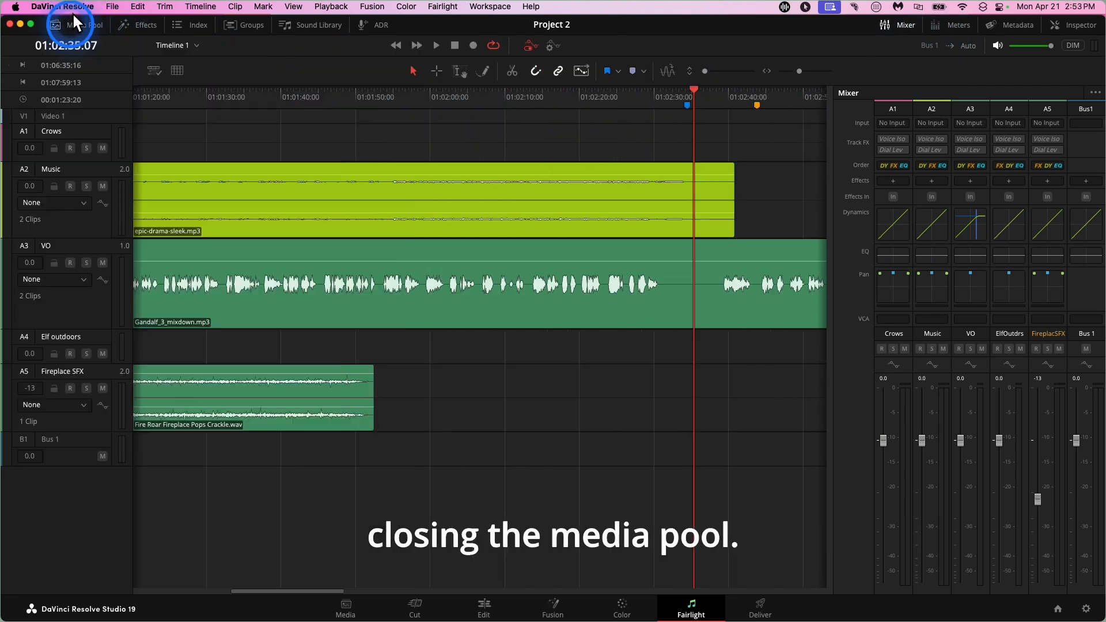
left_click(591, 145)
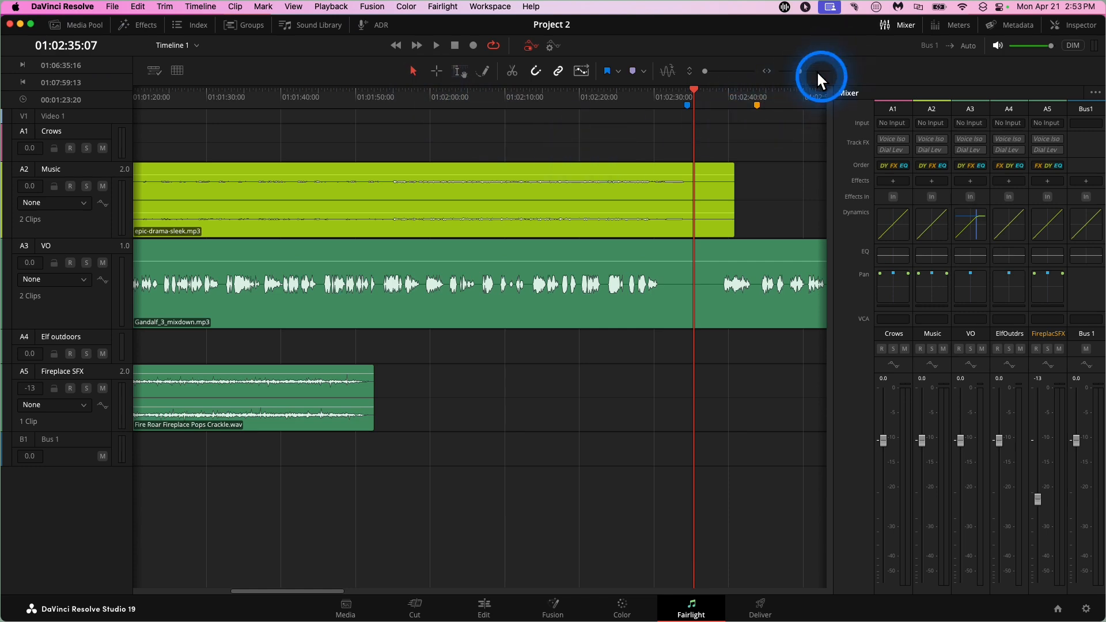
left_click(898, 24)
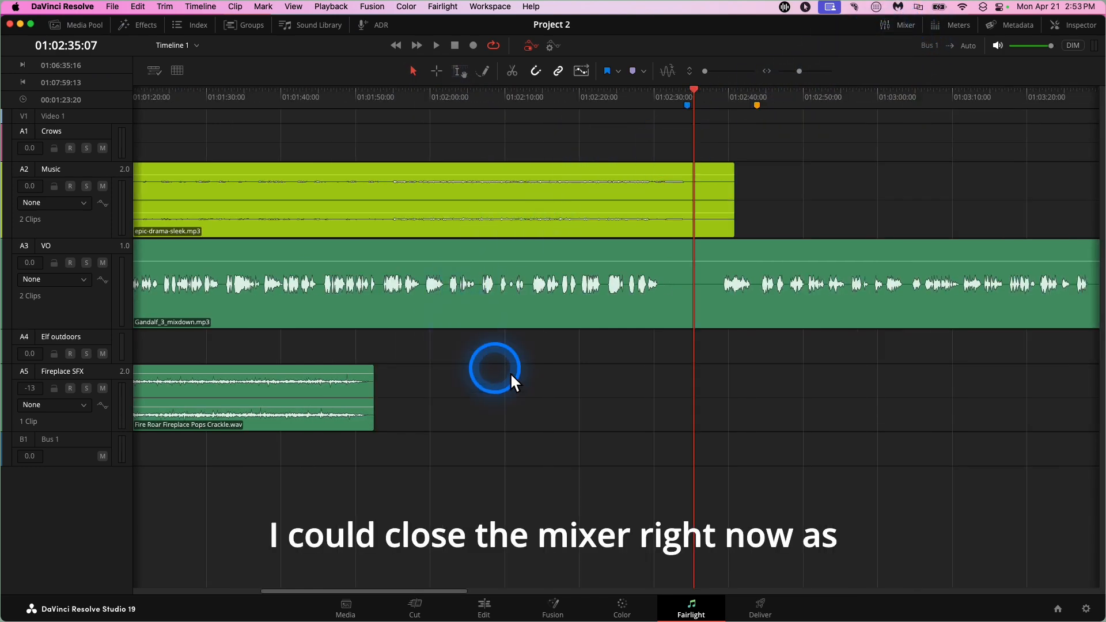
- Play the start of the epic-drama-sleek clip from about 01:00:59 through the "Add Music bed" marker
scroll(510, 372, "left", 8)
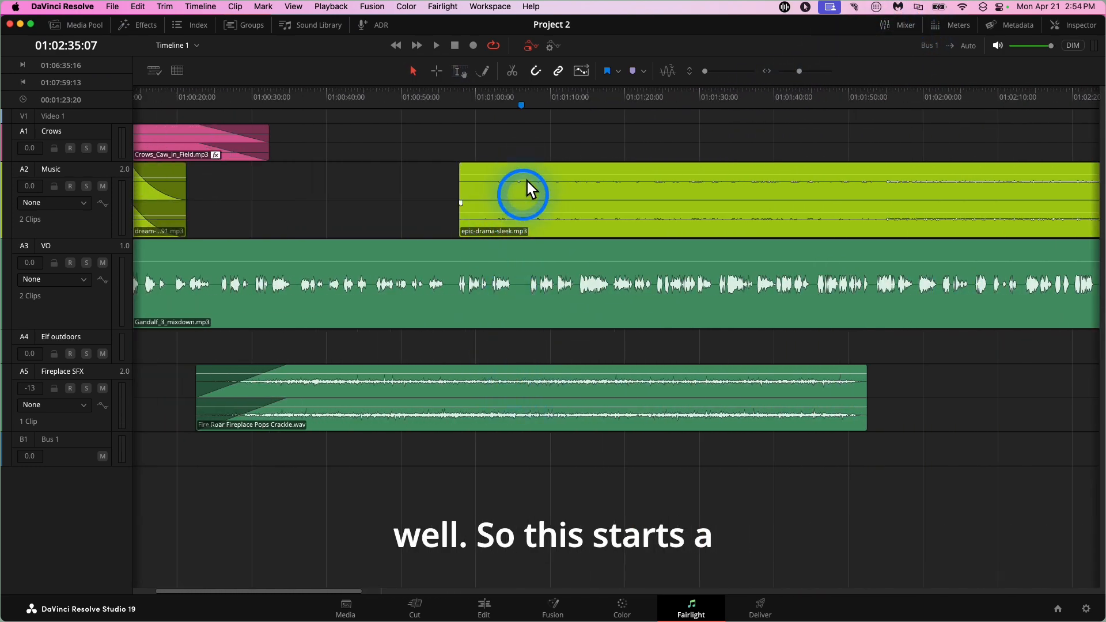
left_click(471, 92)
key("space")
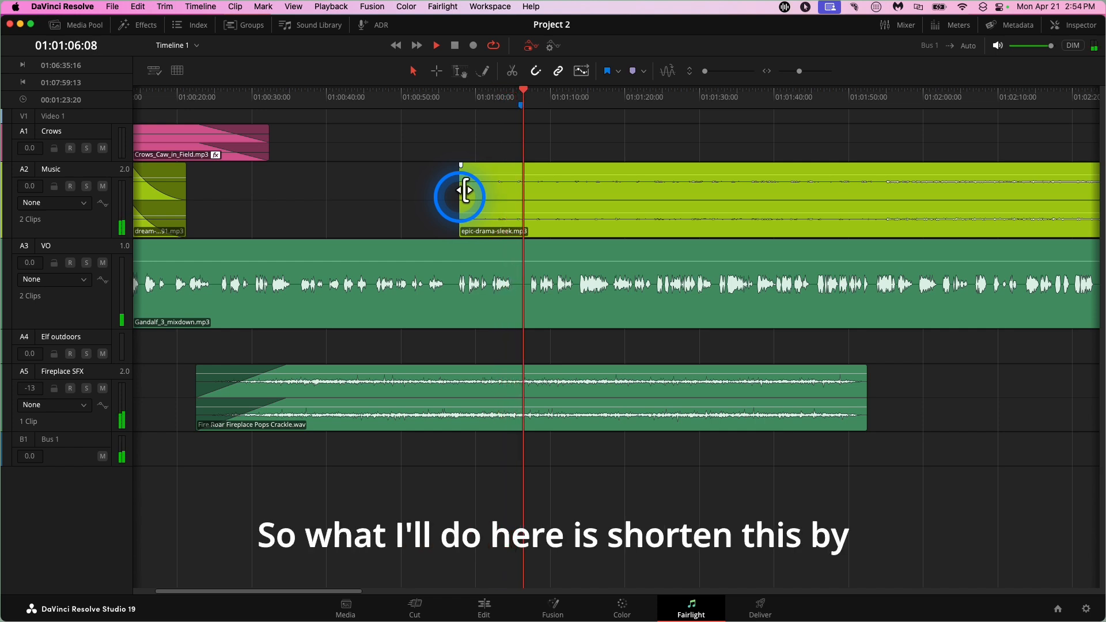
- Trim the start of epic-drama-sleek.mp3 to the blue marker near 01:01:06, add a short fade-in, and play the transition
key("space")
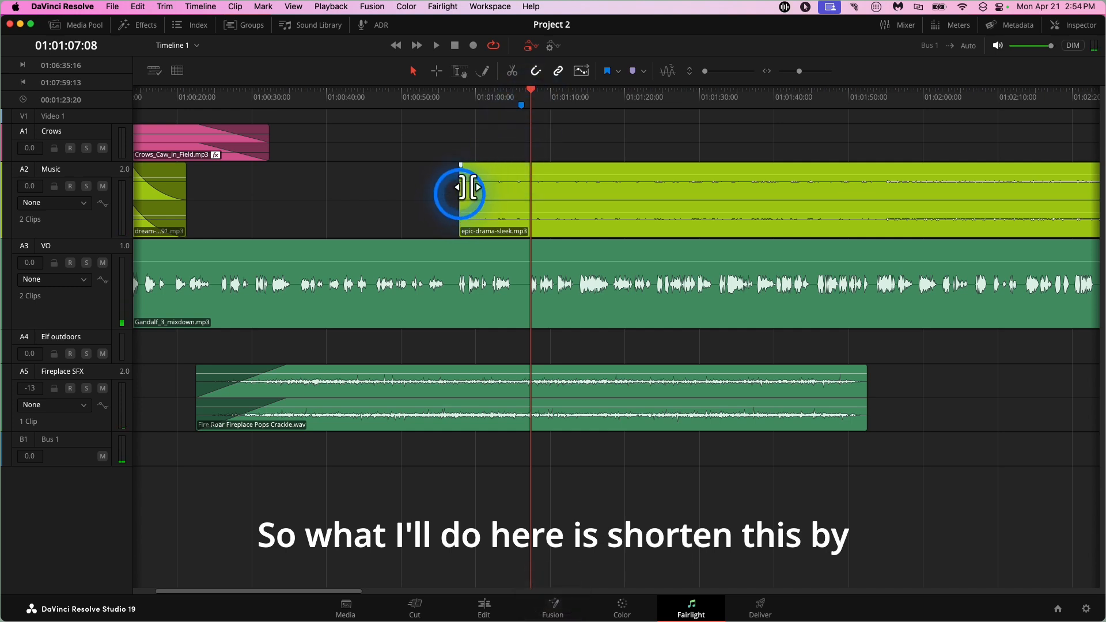
left_click_drag(461, 192, 462, 192)
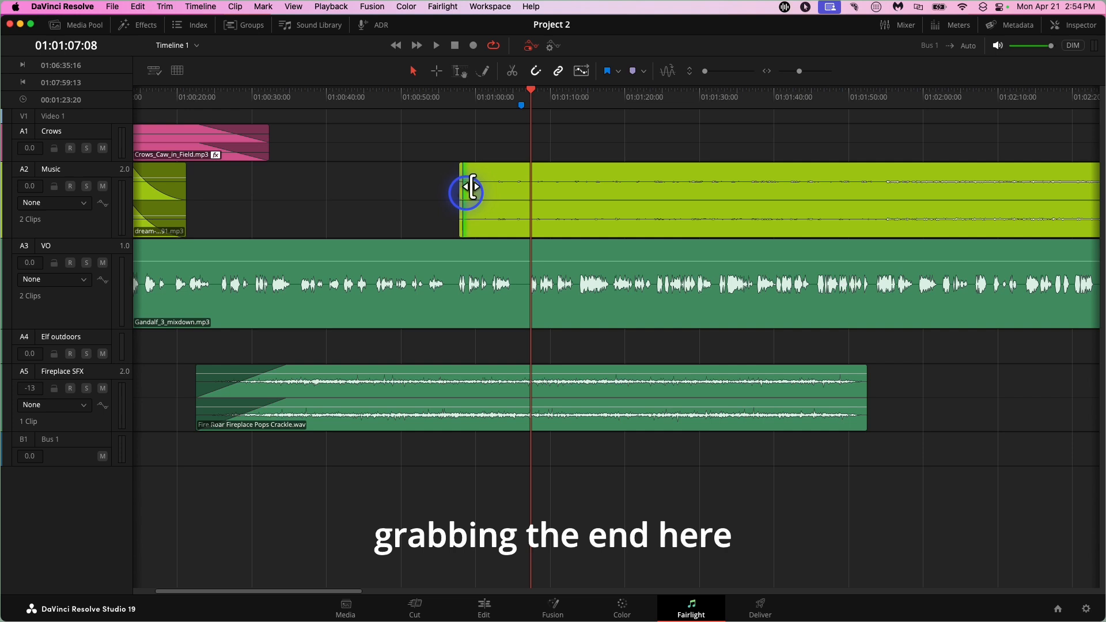
left_click_drag(475, 187, 525, 172)
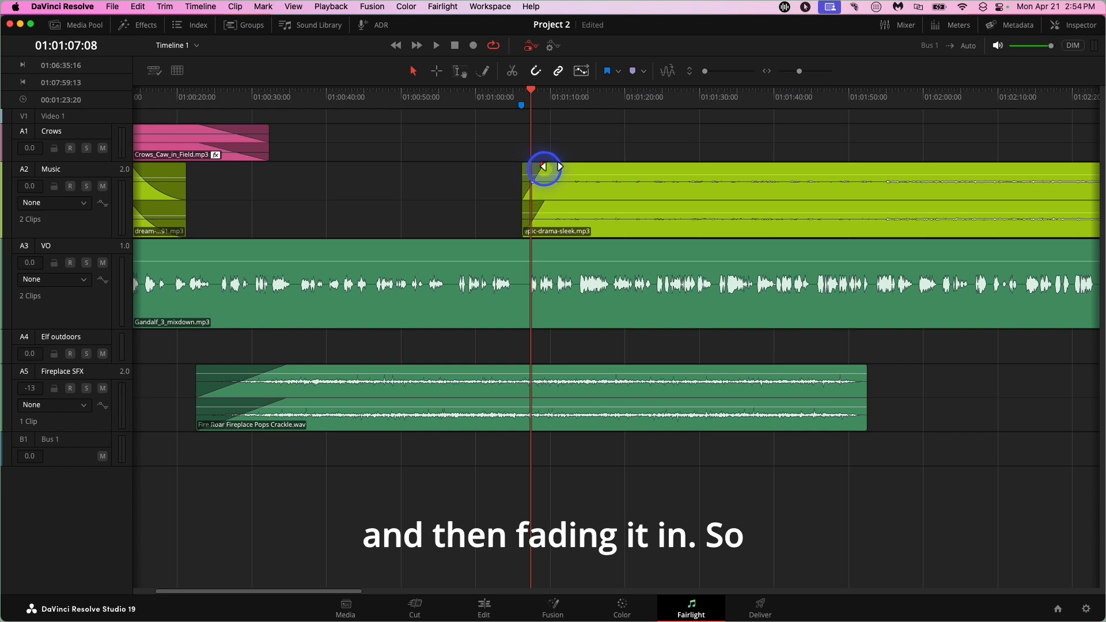
left_click(477, 85)
key("space")
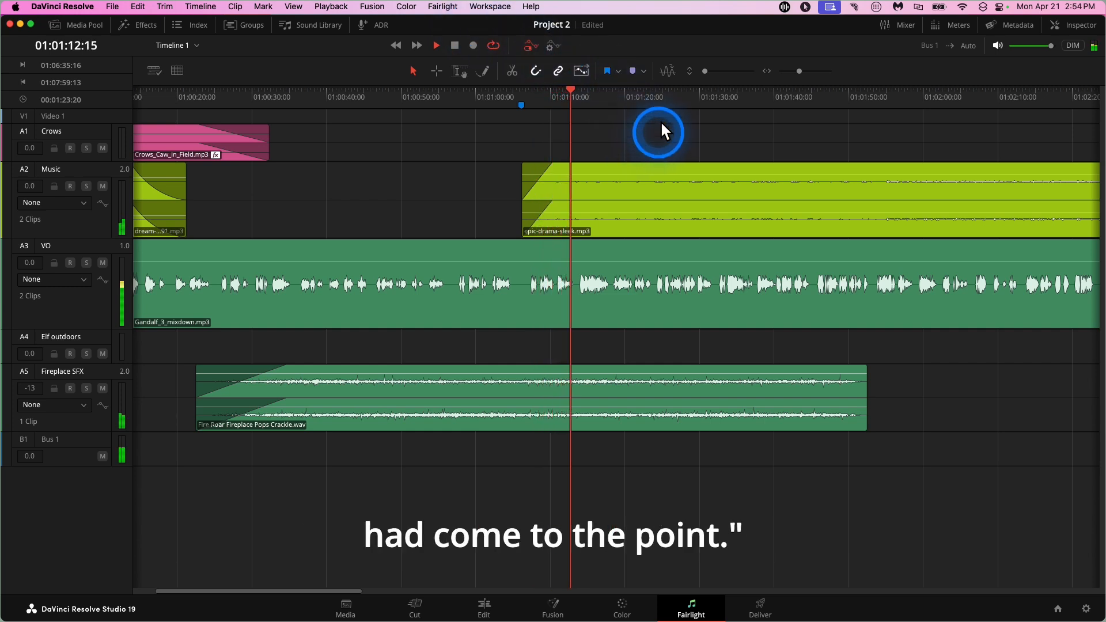
key("space")
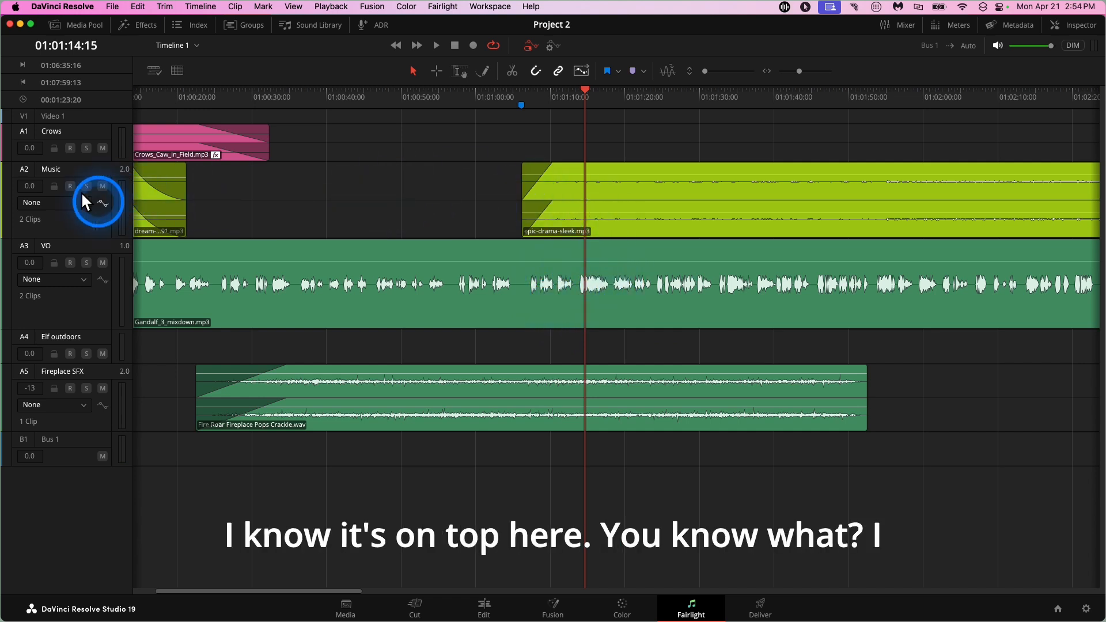
- Move the Music track down one position so it sits directly beneath the VO track
left_click(57, 211)
right_click(58, 212)
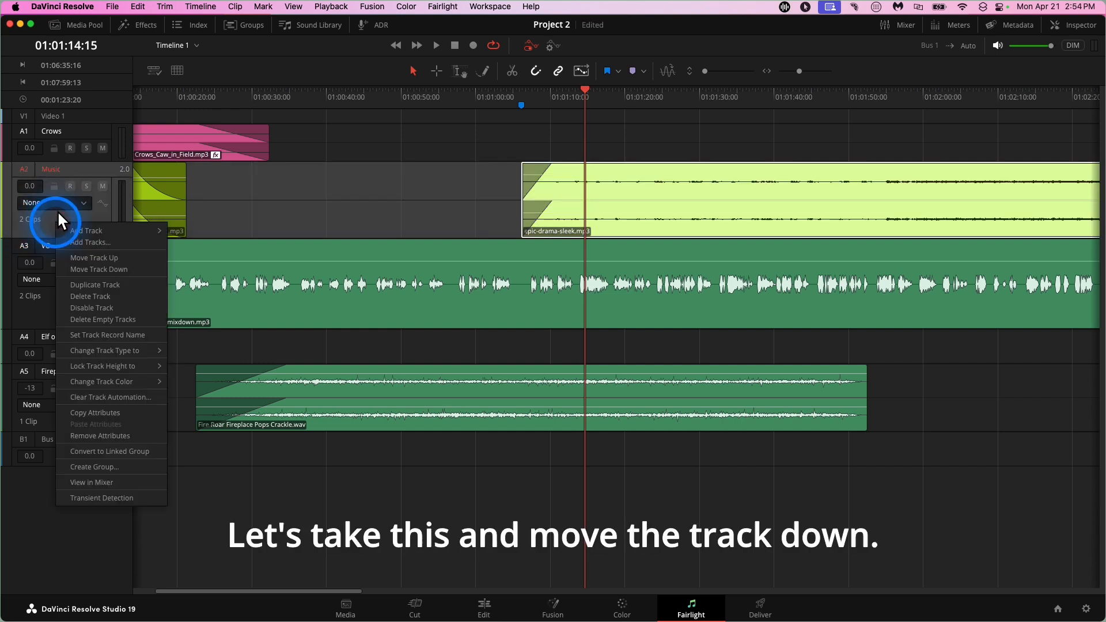
left_click(87, 267)
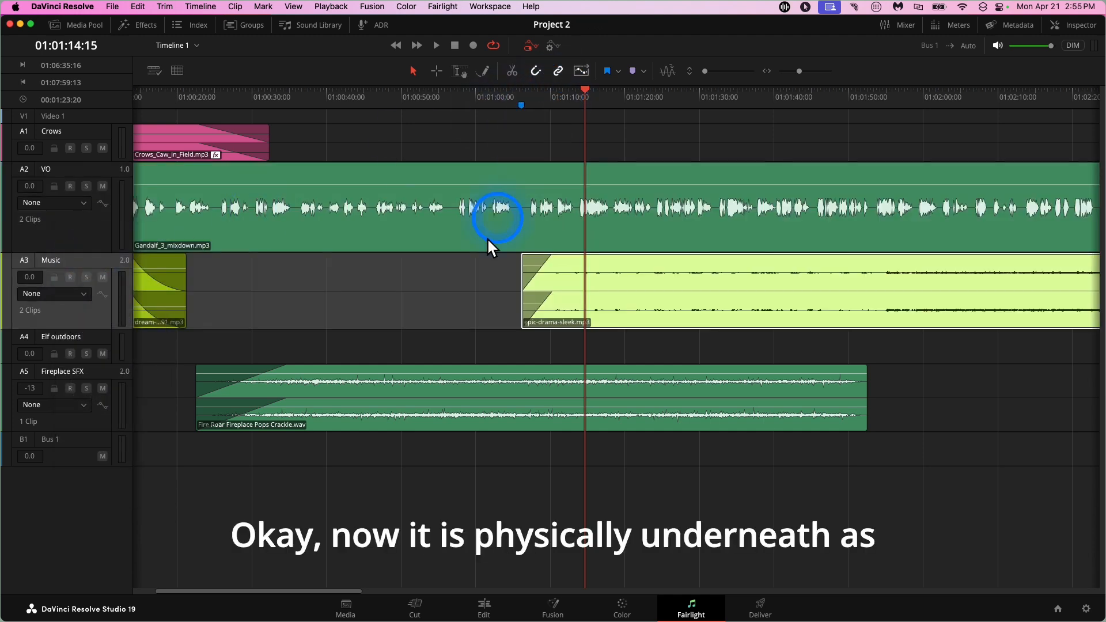
left_click(479, 264)
- Play the mix briefly from the current position, then listen to the closing section of epic-drama-sleek.mp3 from about 01:02:25
key("space")
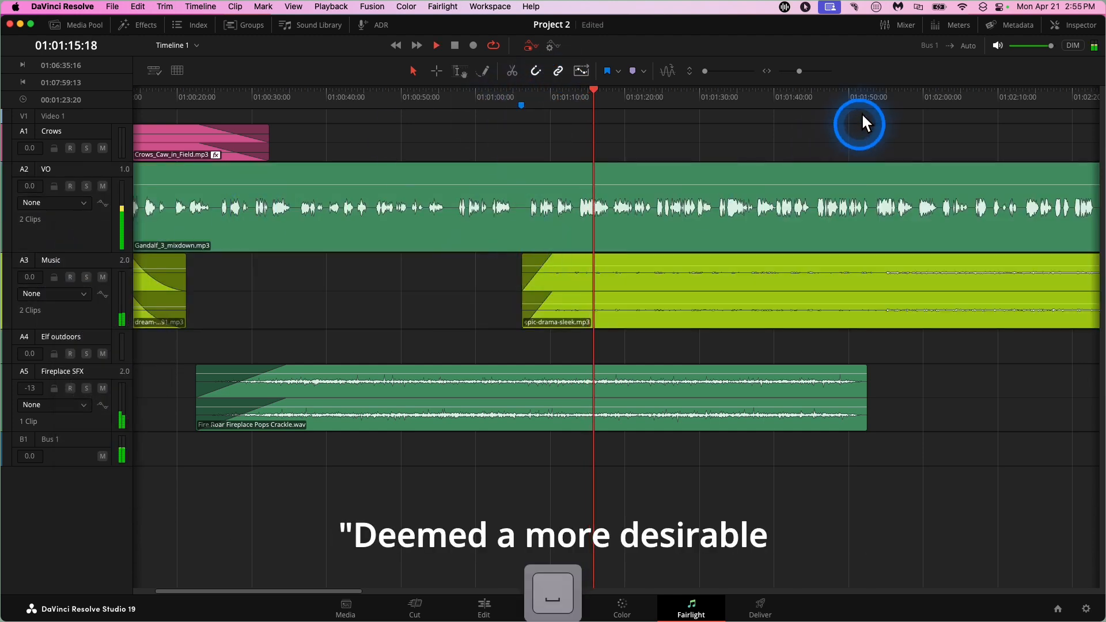
scroll(862, 112, "right", 10)
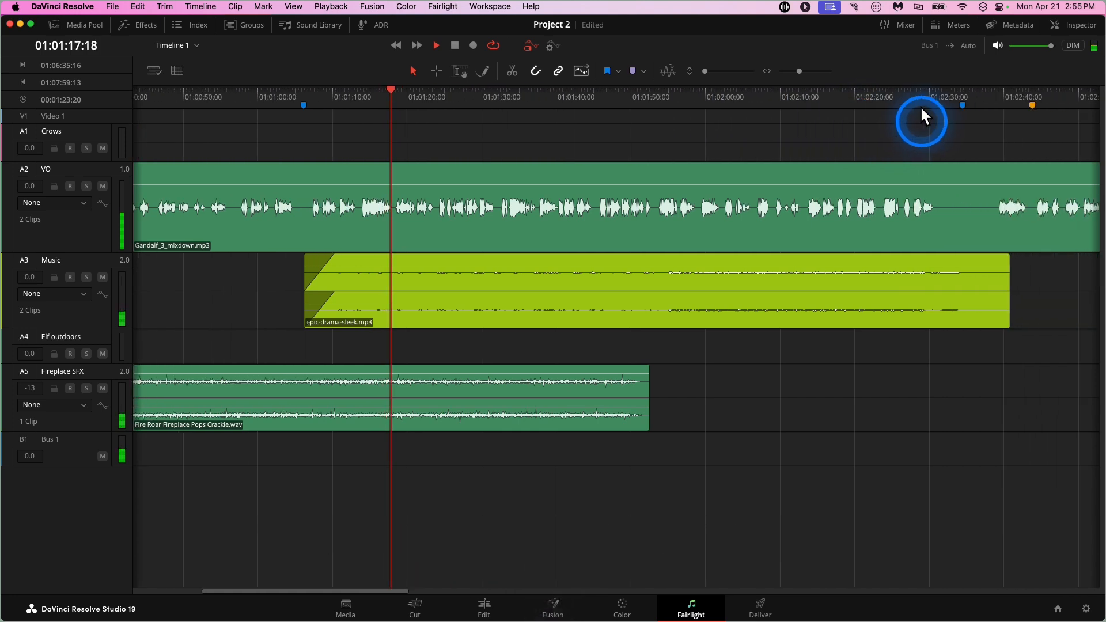
key("space")
left_click(895, 86)
key("space")
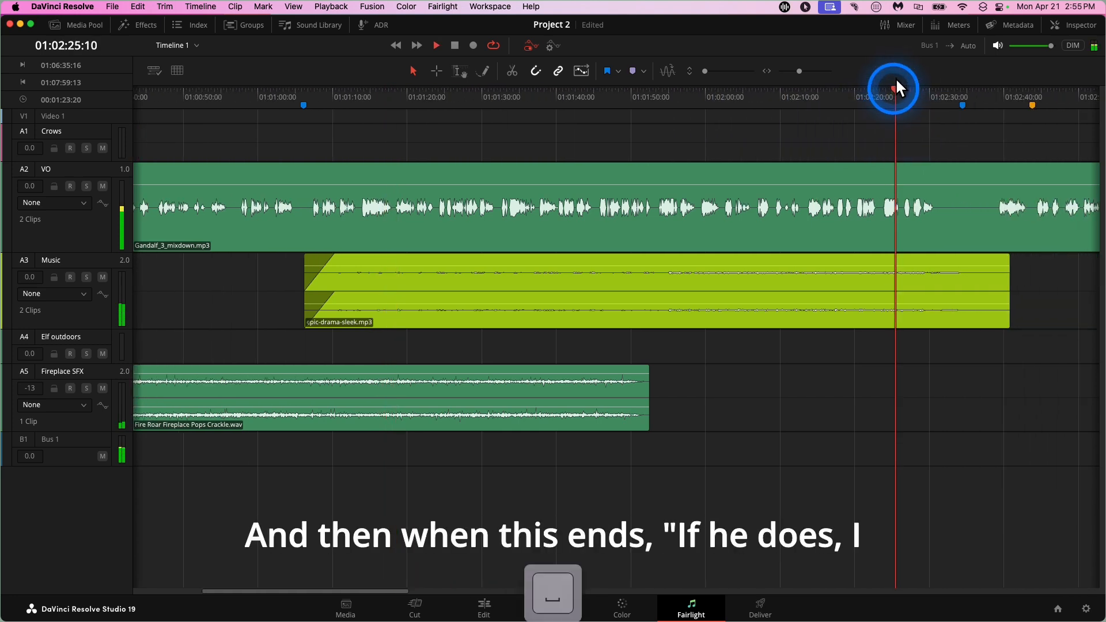
scroll(888, 415, "right", 3)
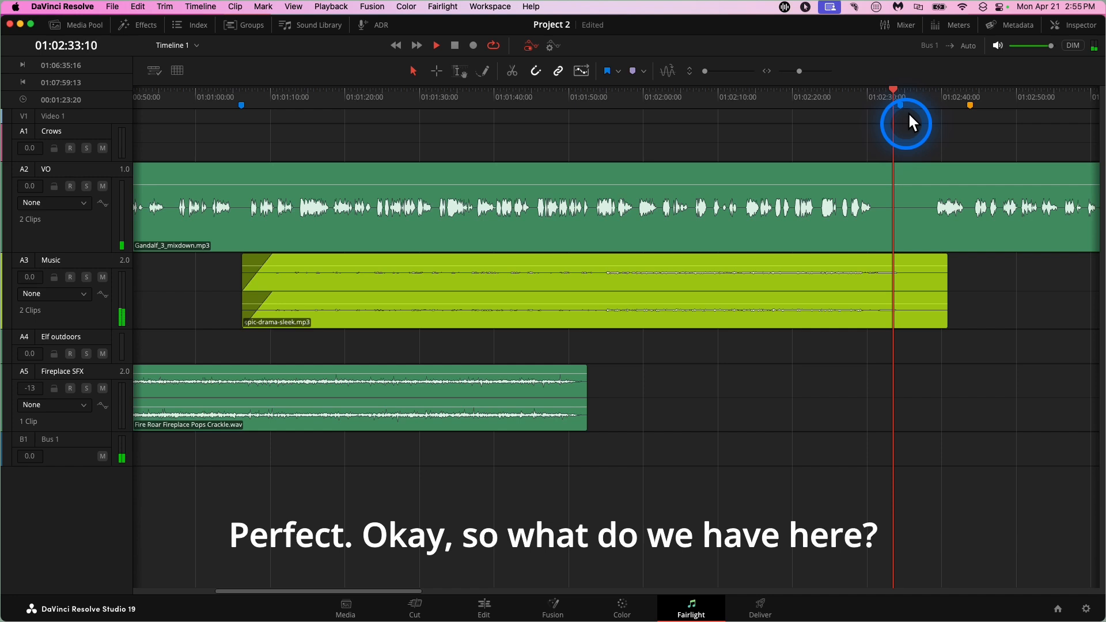
key("space")
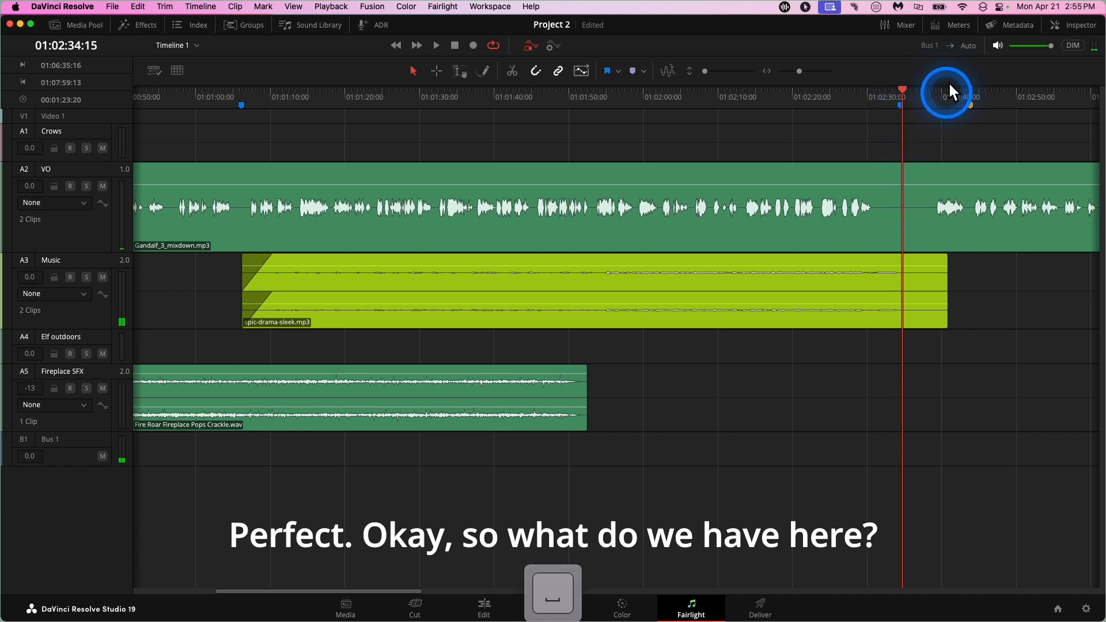
- Check the details of the orange marker after the music clip, and play the narration around it from about 01:02:38
double_click(971, 99)
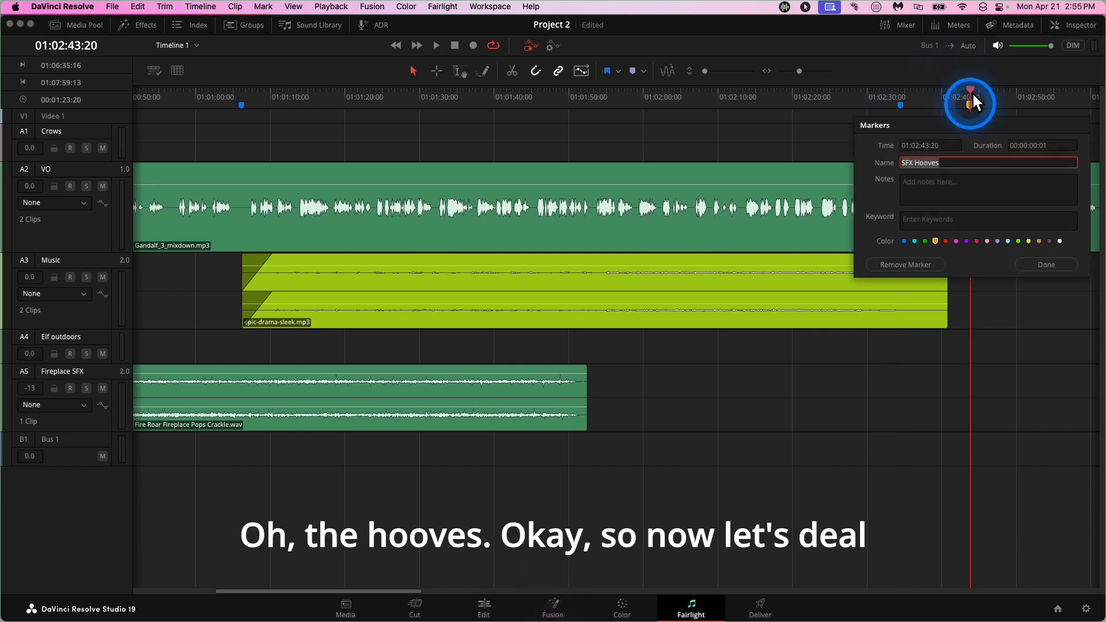
left_click(942, 62)
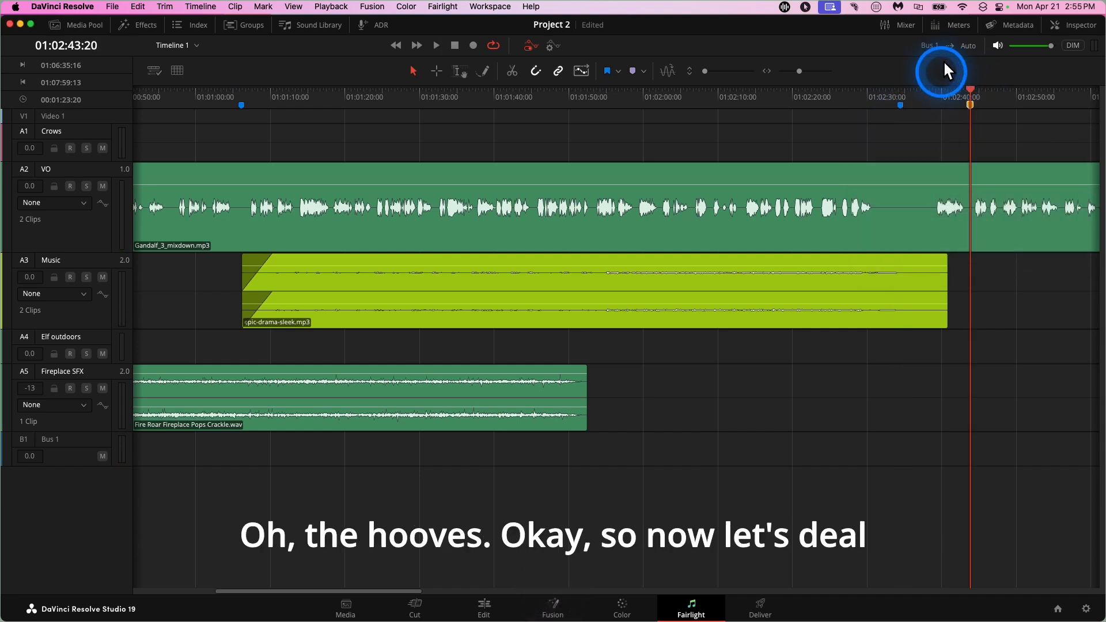
left_click(930, 89)
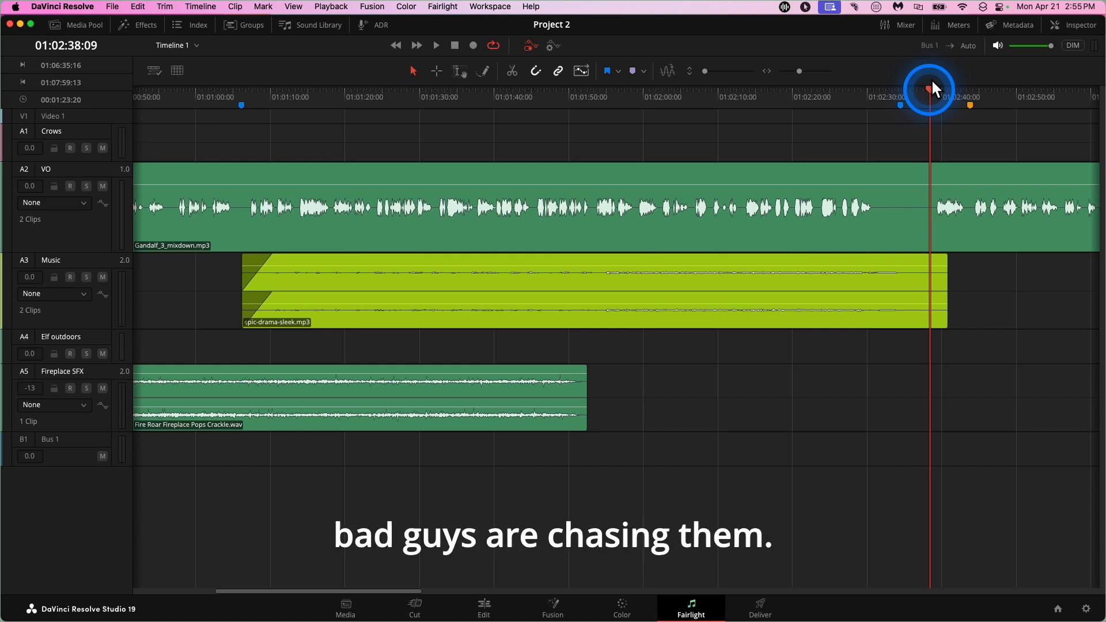
key("space")
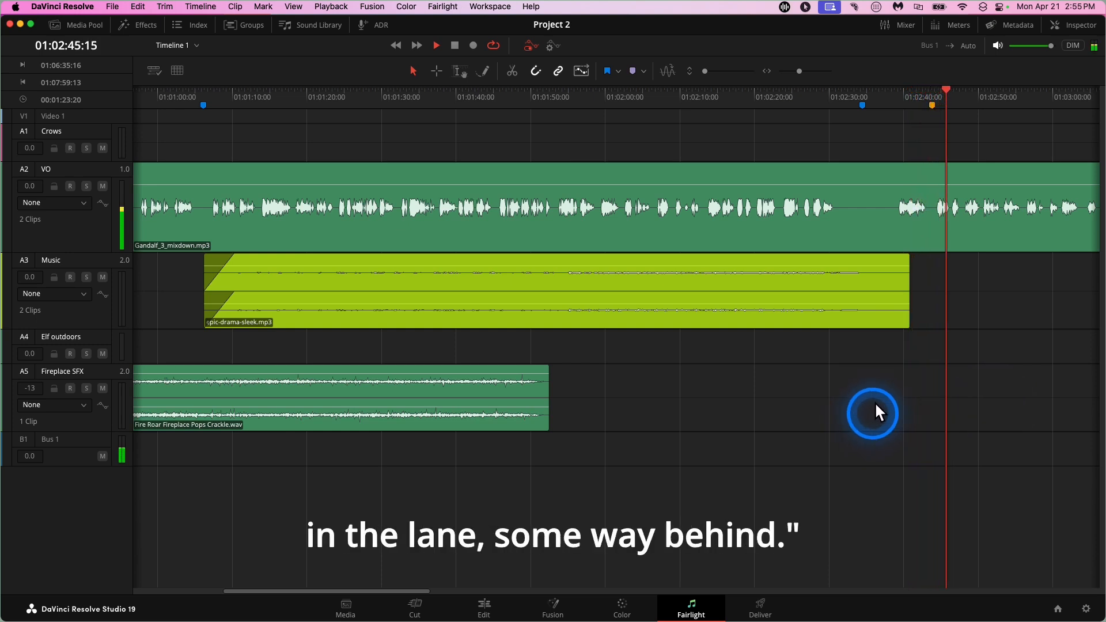
key("space")
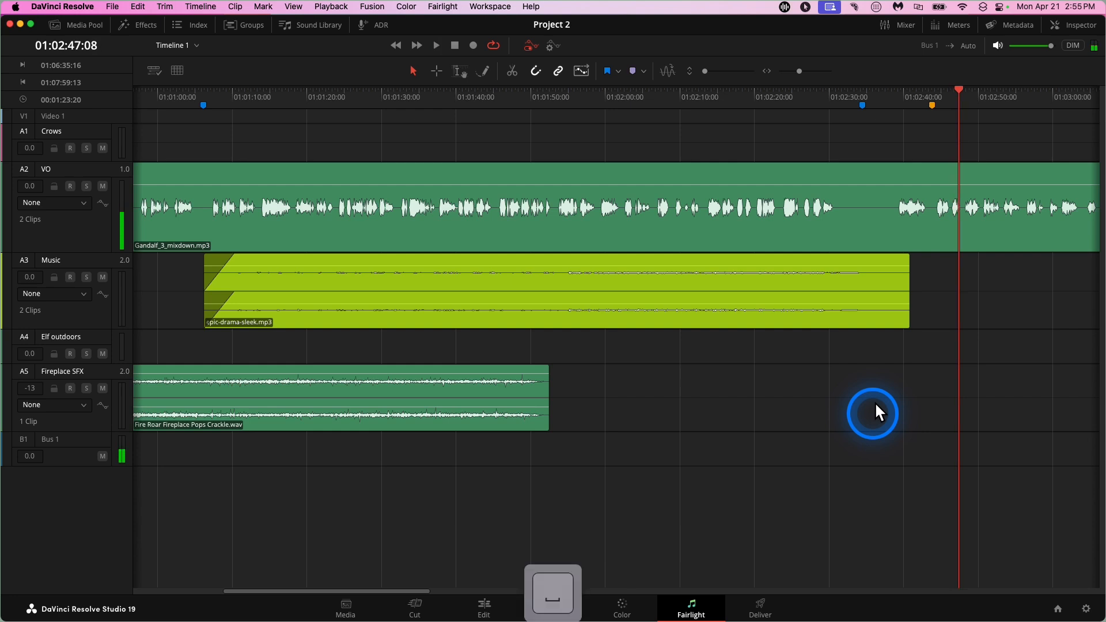
- Open the SFX bin in the media pool and audition the two Animal Horse sound effects
left_click(91, 21)
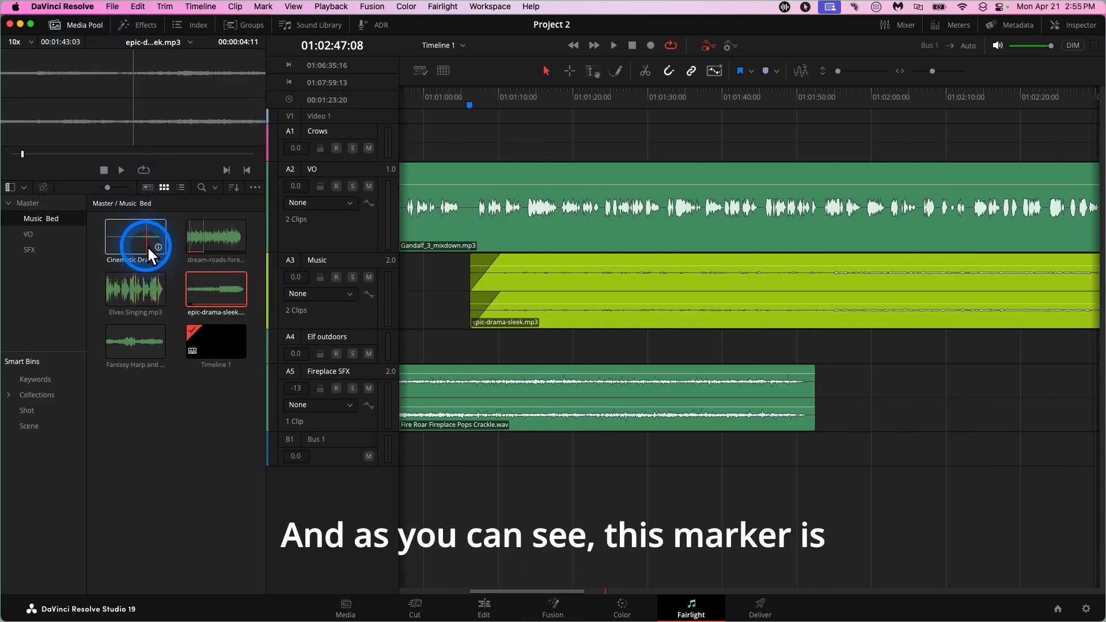
scroll(938, 111, "right", 5)
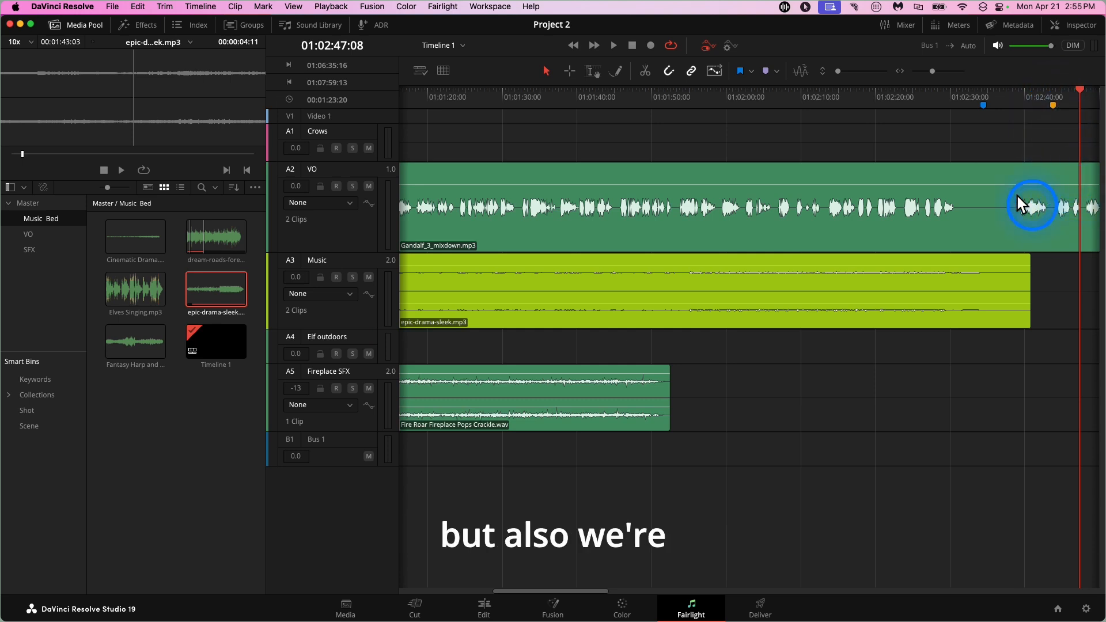
scroll(901, 122, "right", 5)
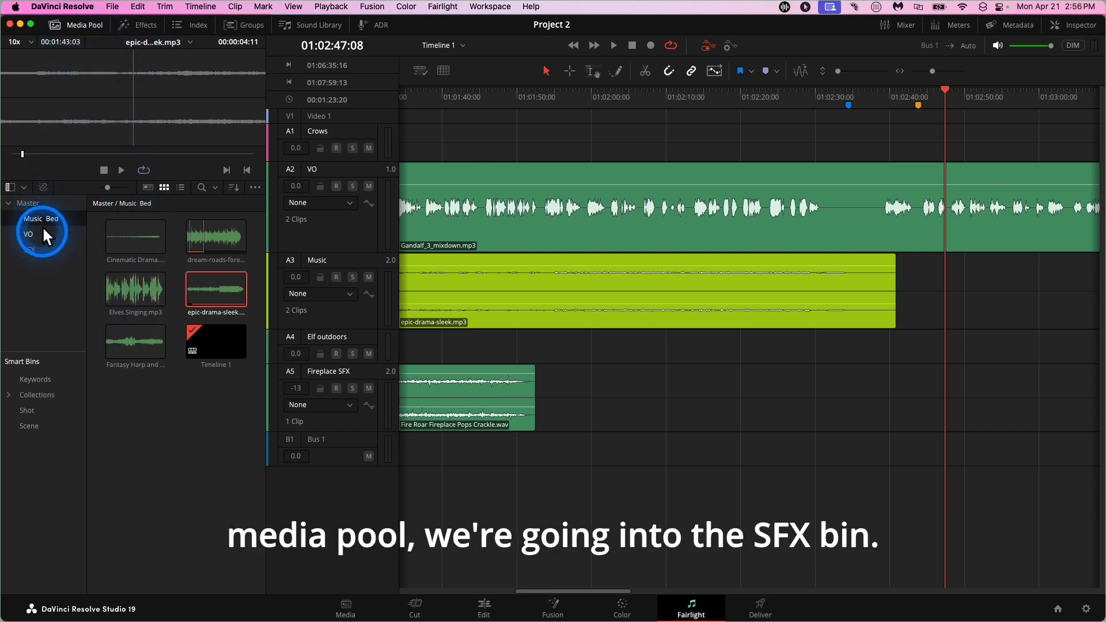
left_click(29, 250)
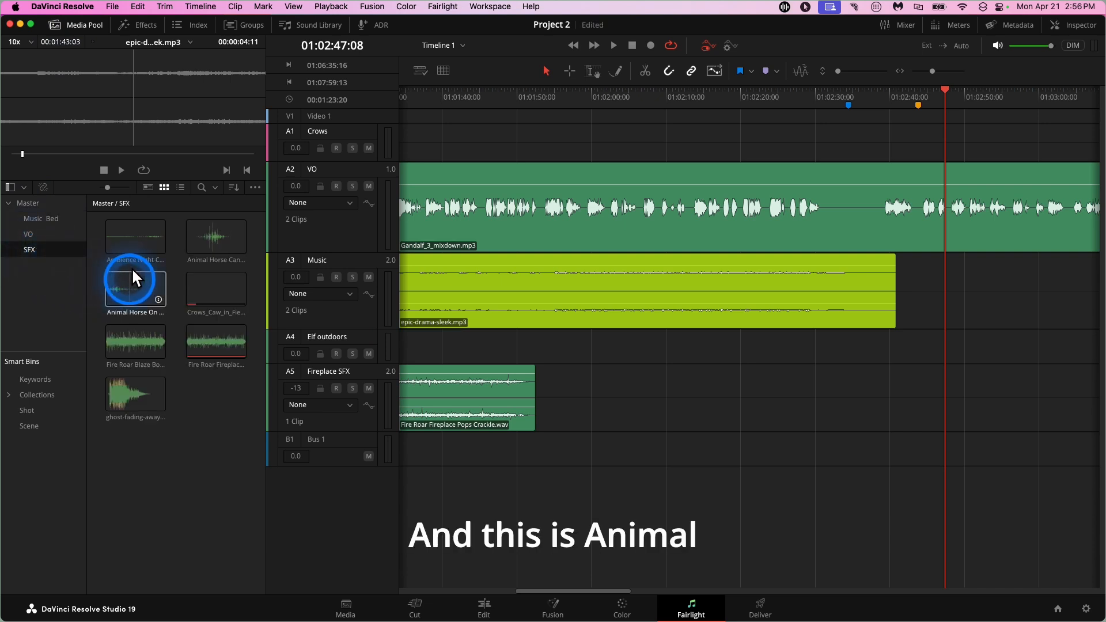
left_click(216, 230)
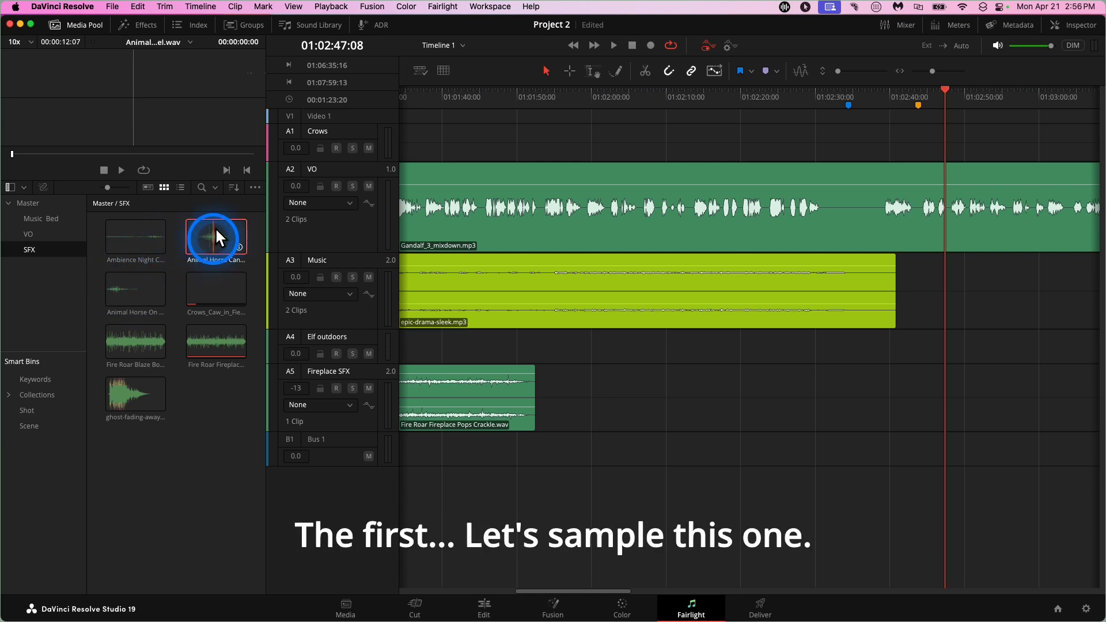
key("space")
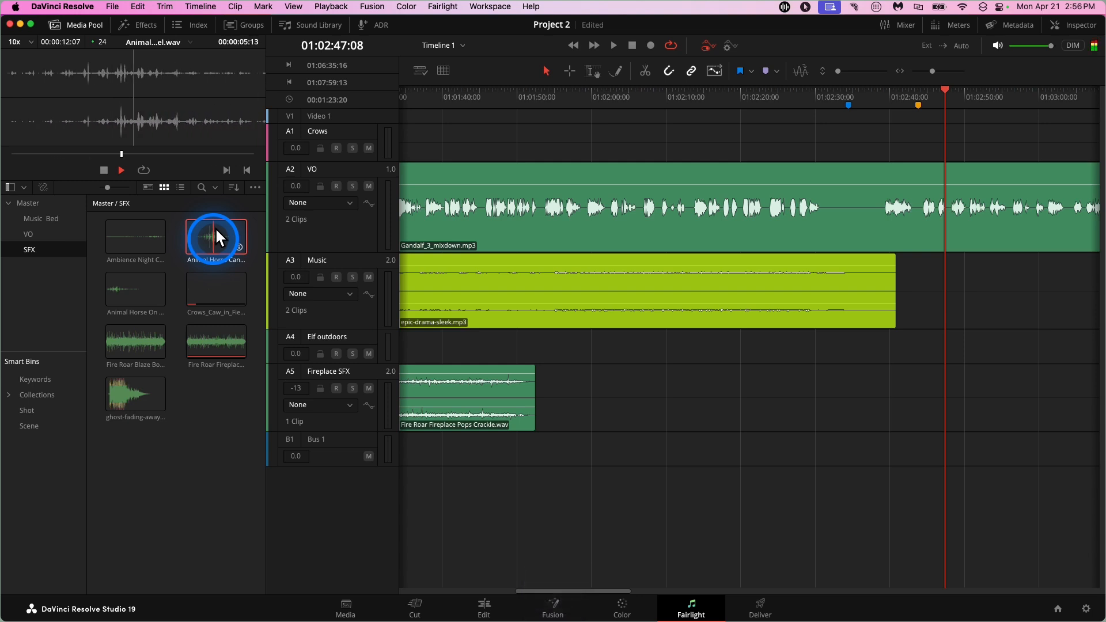
key("space")
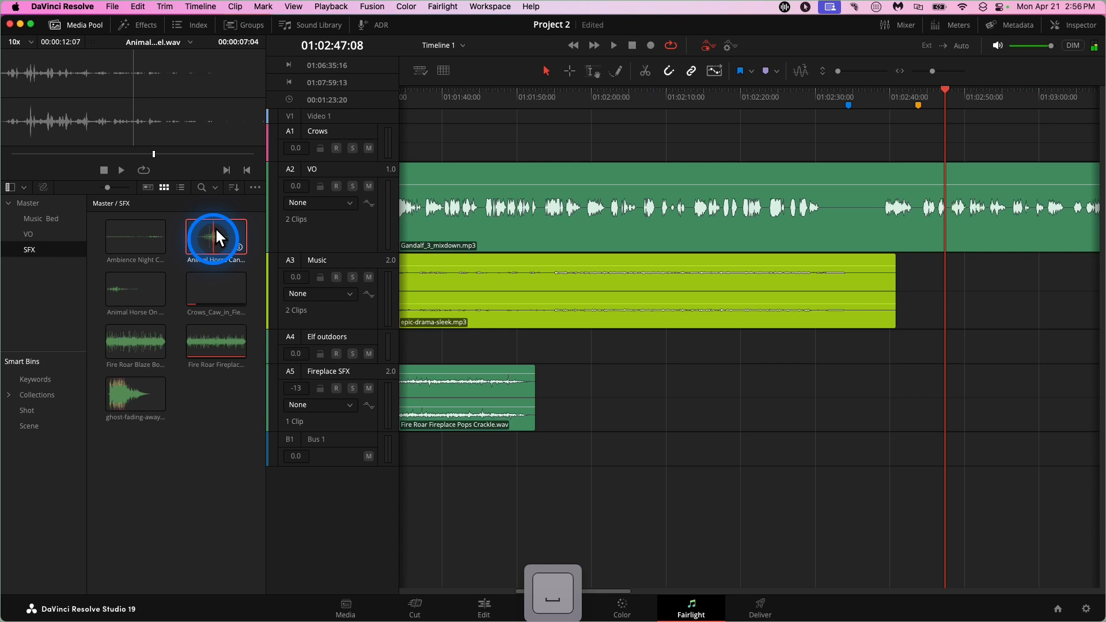
left_click(144, 284)
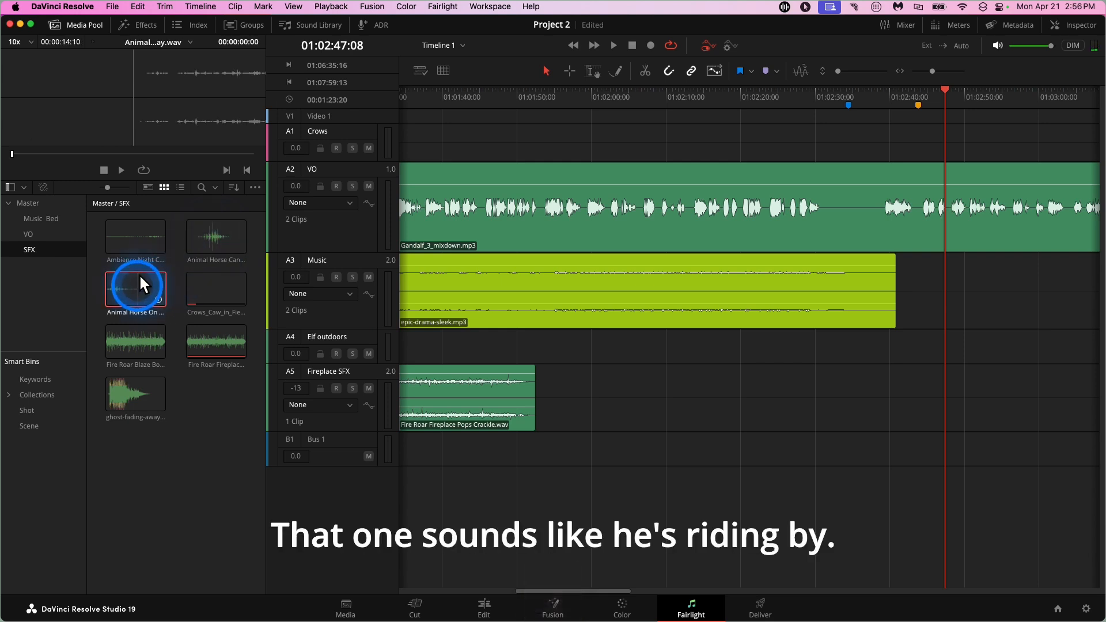
key("space")
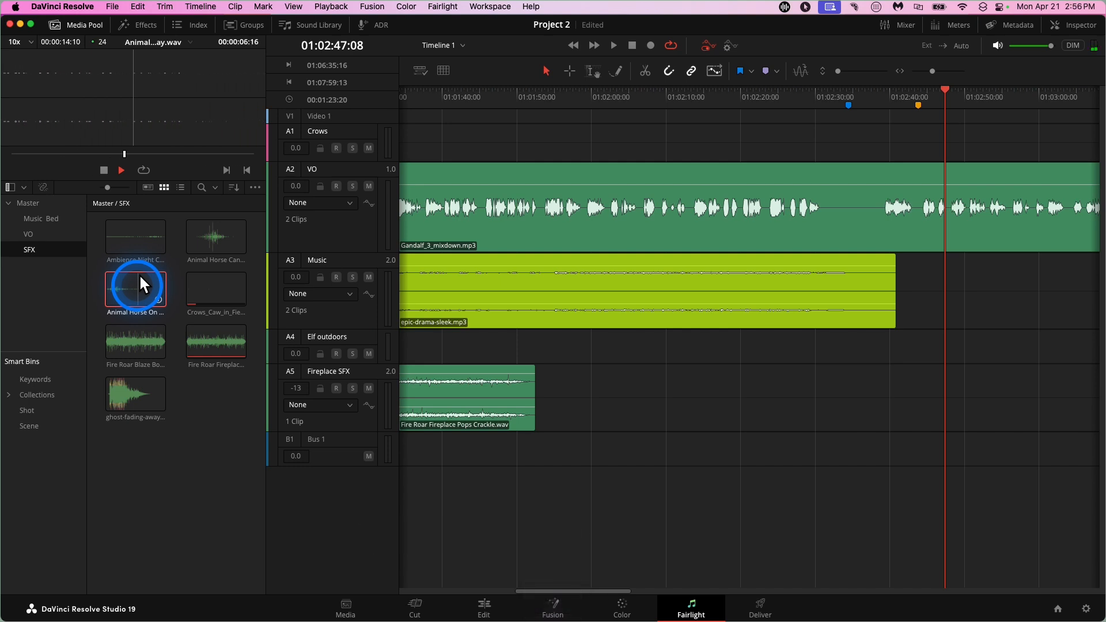
key("space")
- Place the Animal Horse Trots Away.wav clip on a new audio track at the orange SFX Hooves marker and play it with the narration
left_click_drag(125, 274, 917, 441)
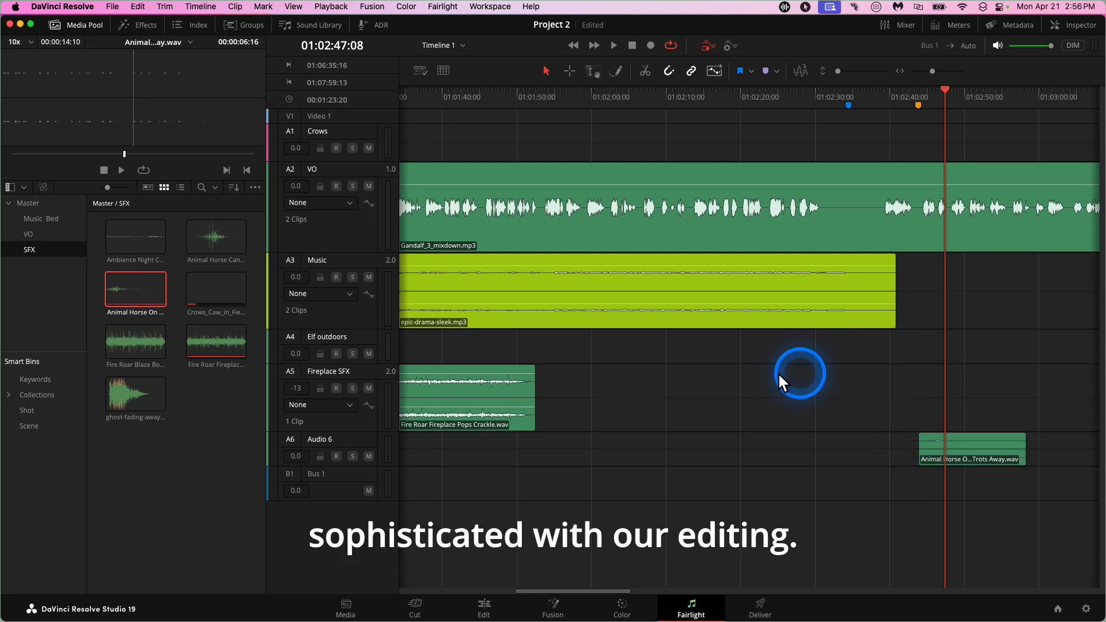
left_click(917, 86)
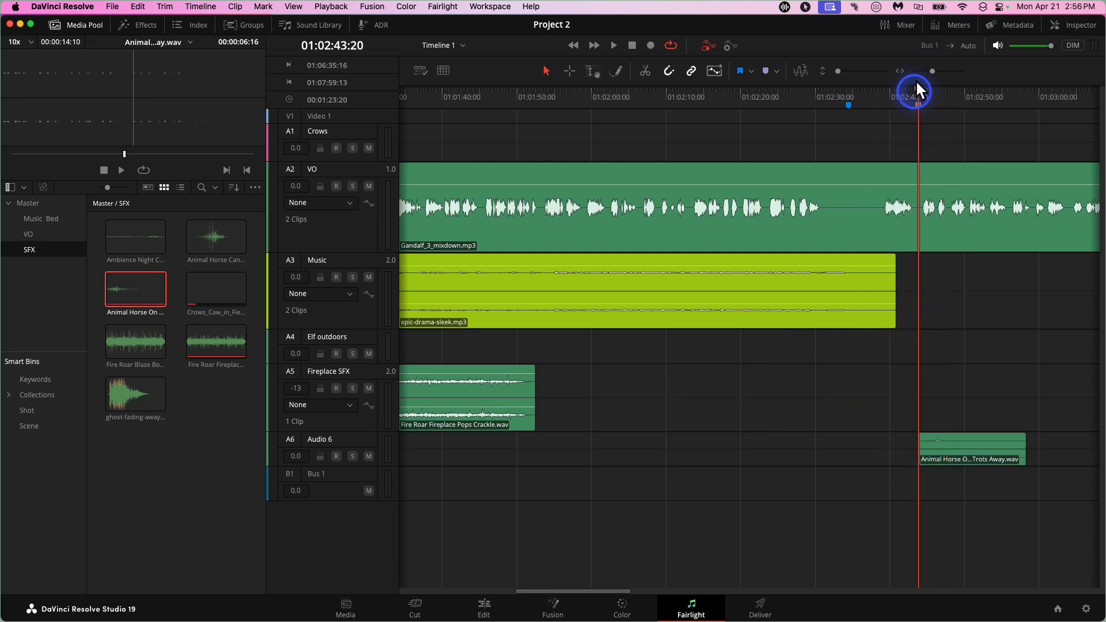
key("space")
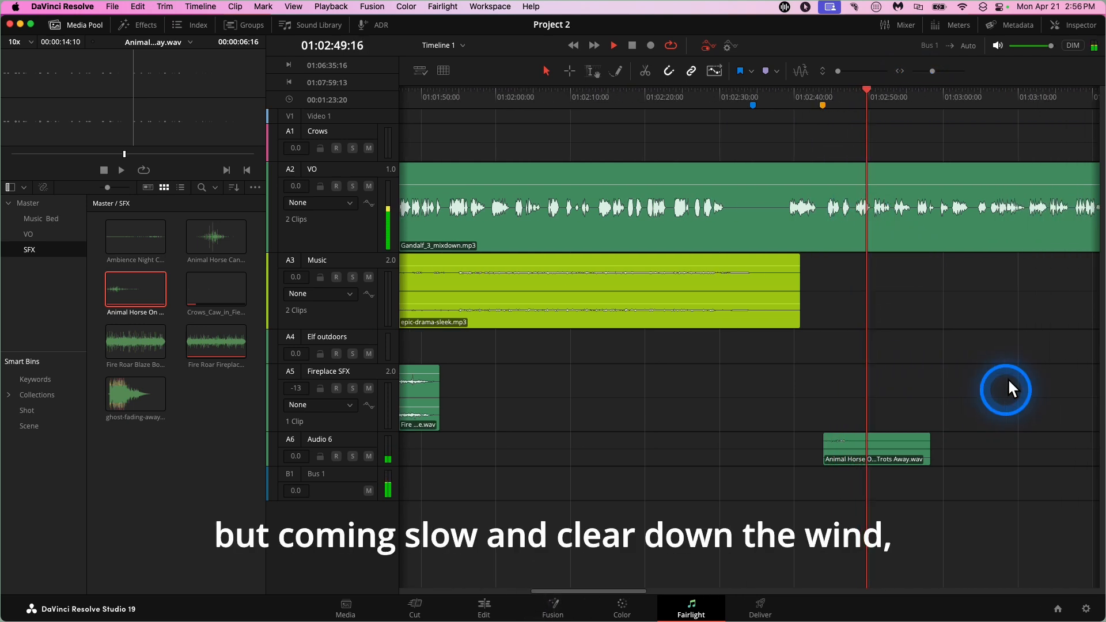
key("space")
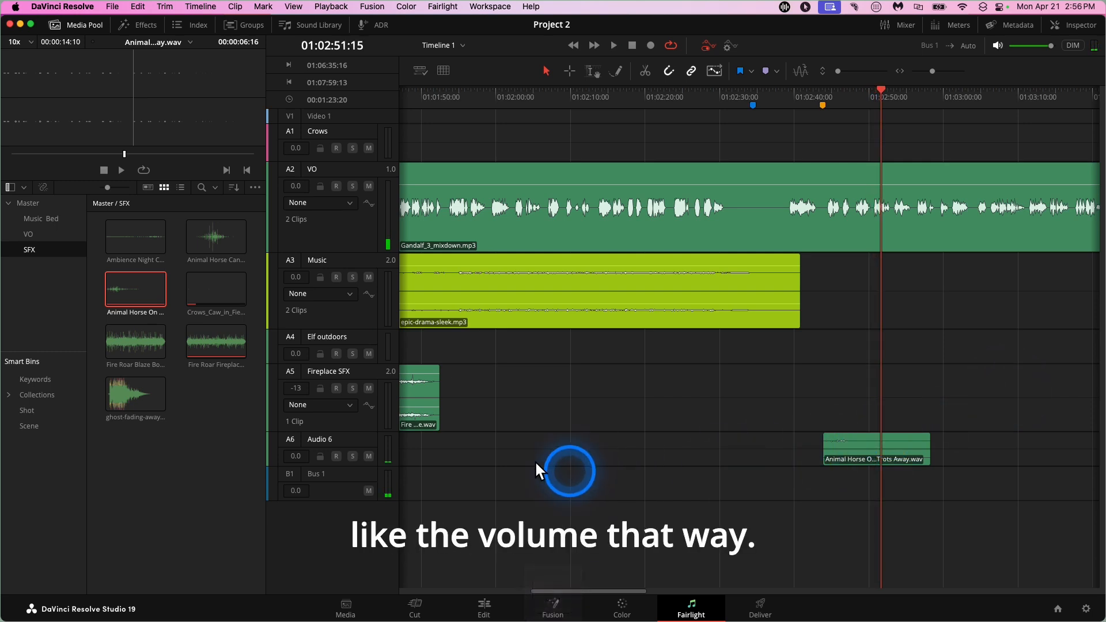
- Enlarge the Audio 6 track, lower the horse clip's volume to about -7.5 dB, and play the passage from about 01:02:41
left_click_drag(364, 459, 361, 503)
left_click(788, 468)
left_click(838, 435)
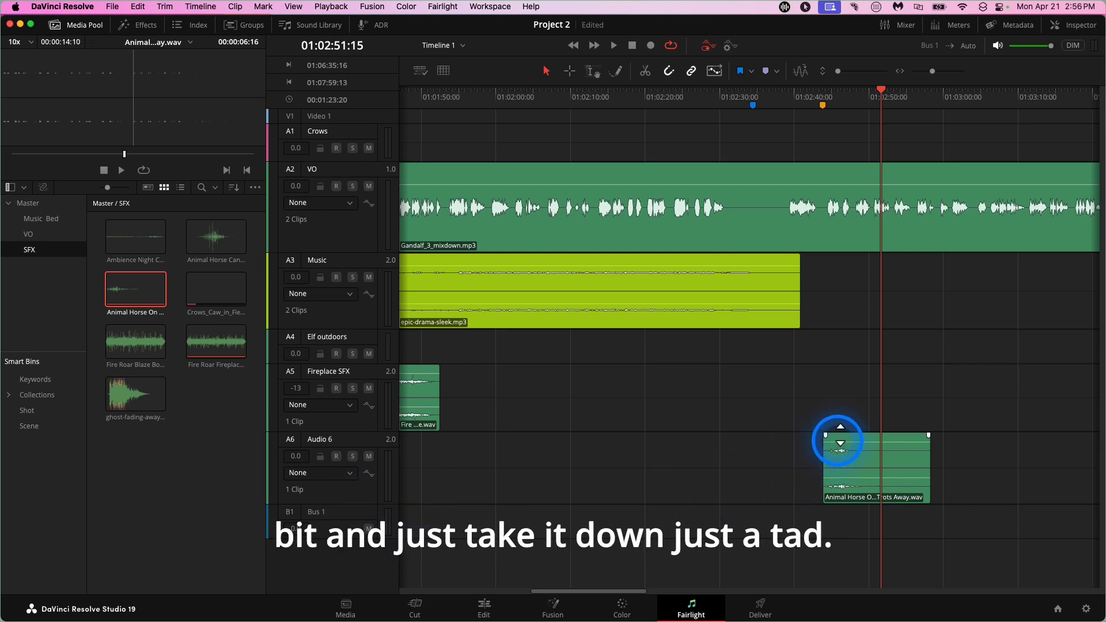
left_click_drag(840, 434, 840, 437)
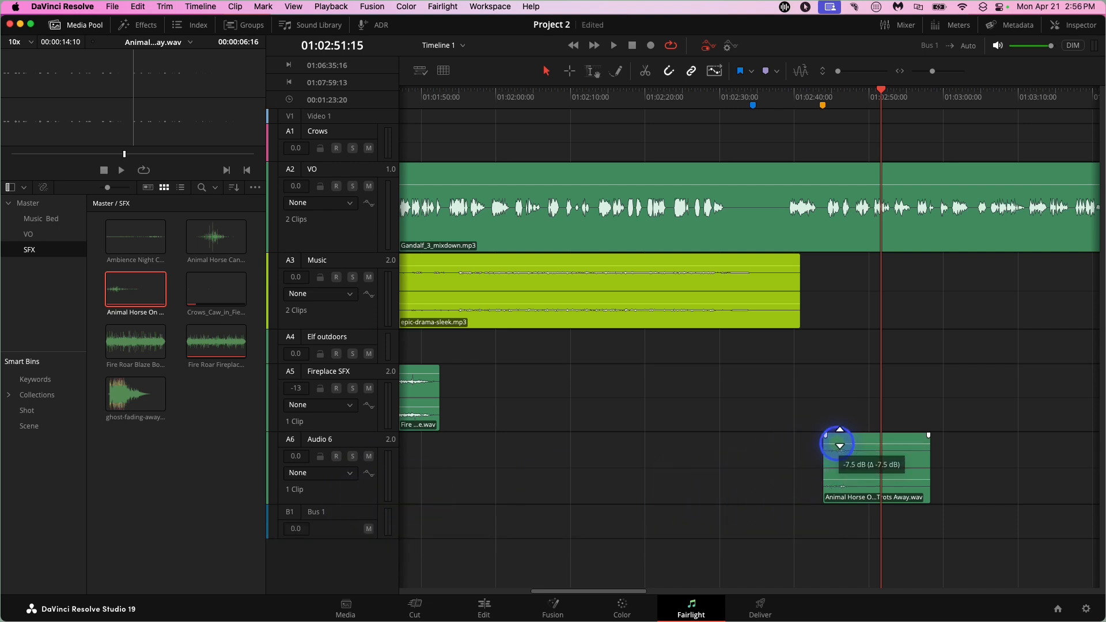
left_click(836, 138)
left_click(810, 88)
key("space")
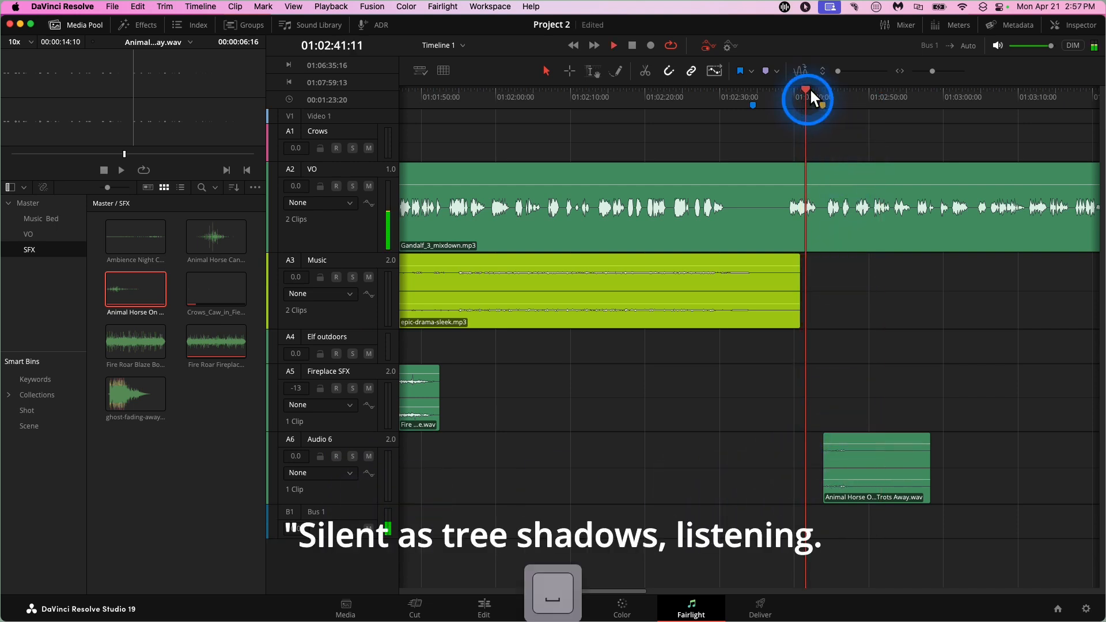
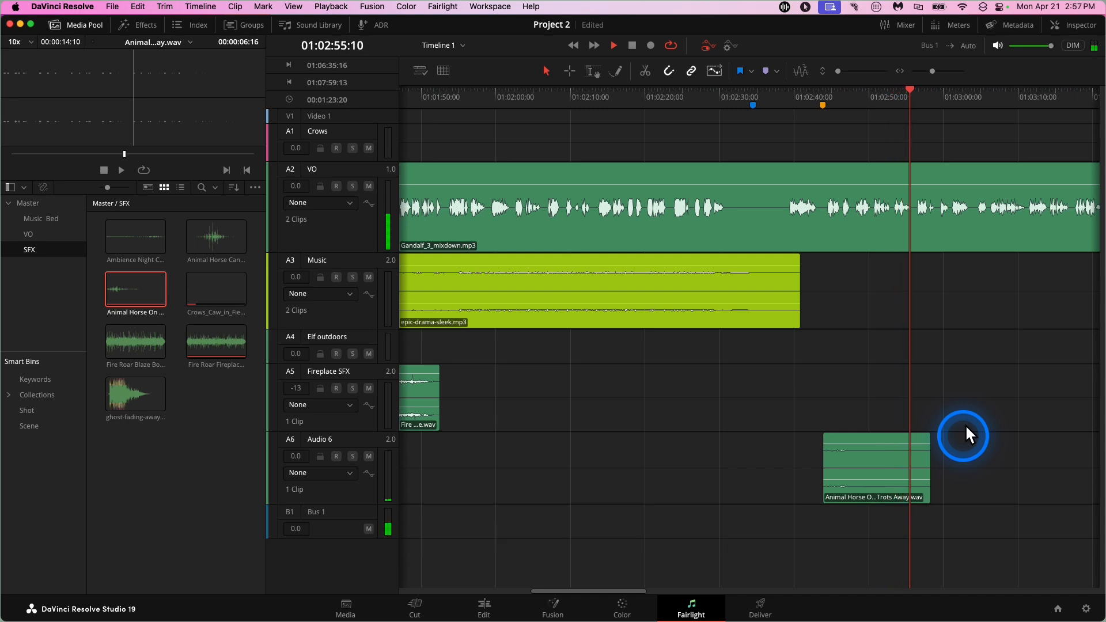
key("space")
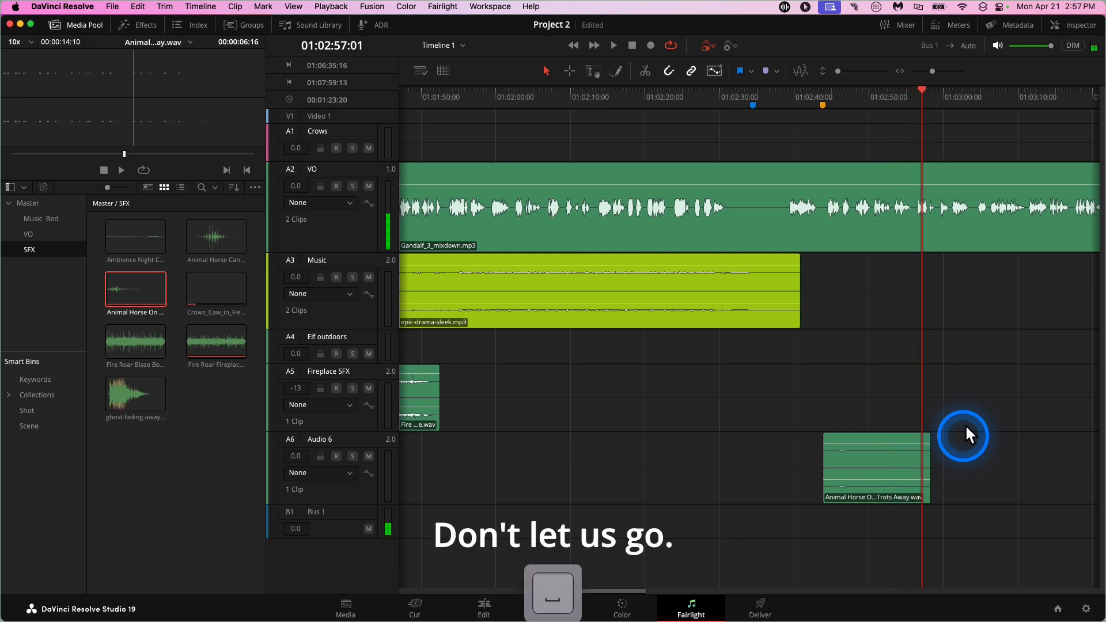
- Play the narration from about 01:03:27, just before the next orange marker
left_click(982, 82)
key("space")
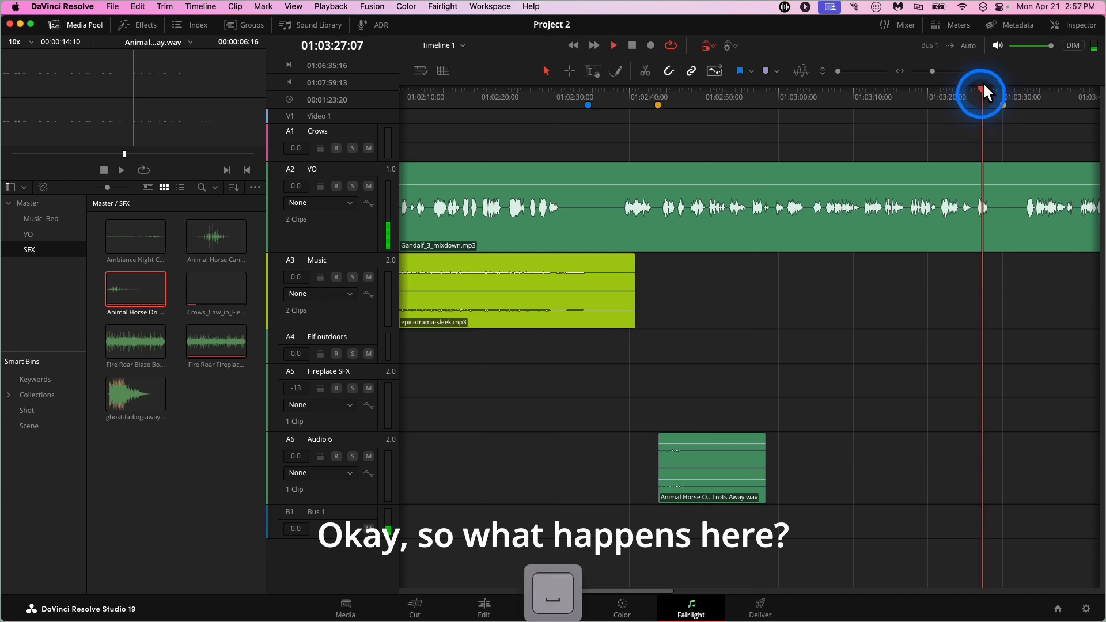
key("space")
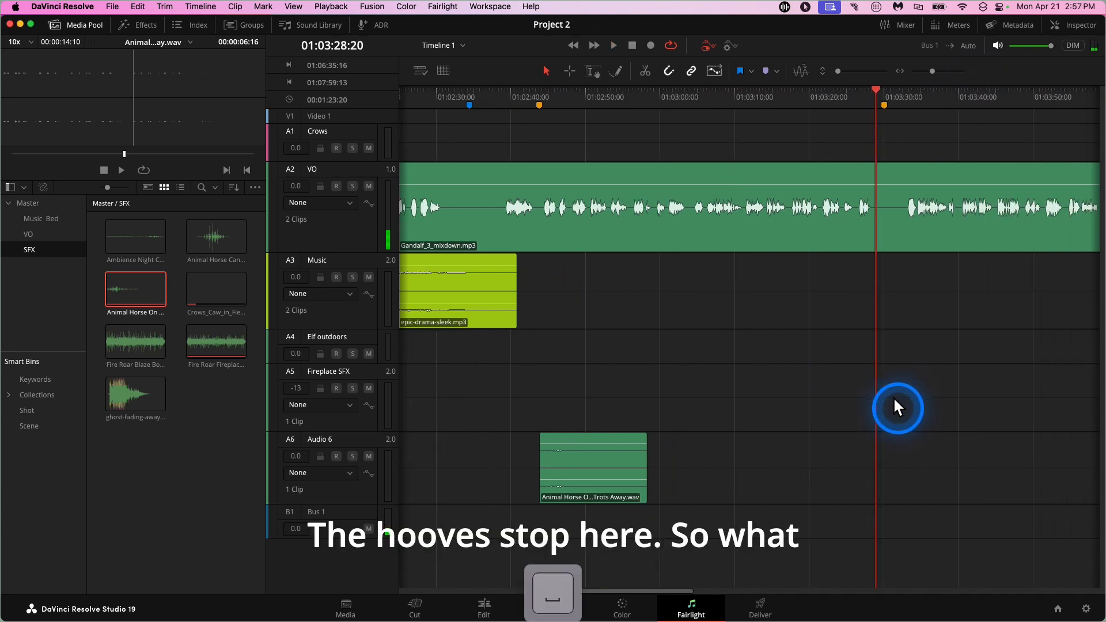
- Duplicate the horse trot clip on Audio 6 so the copy starts at about 01:03:27, before the second orange marker
left_click(581, 428)
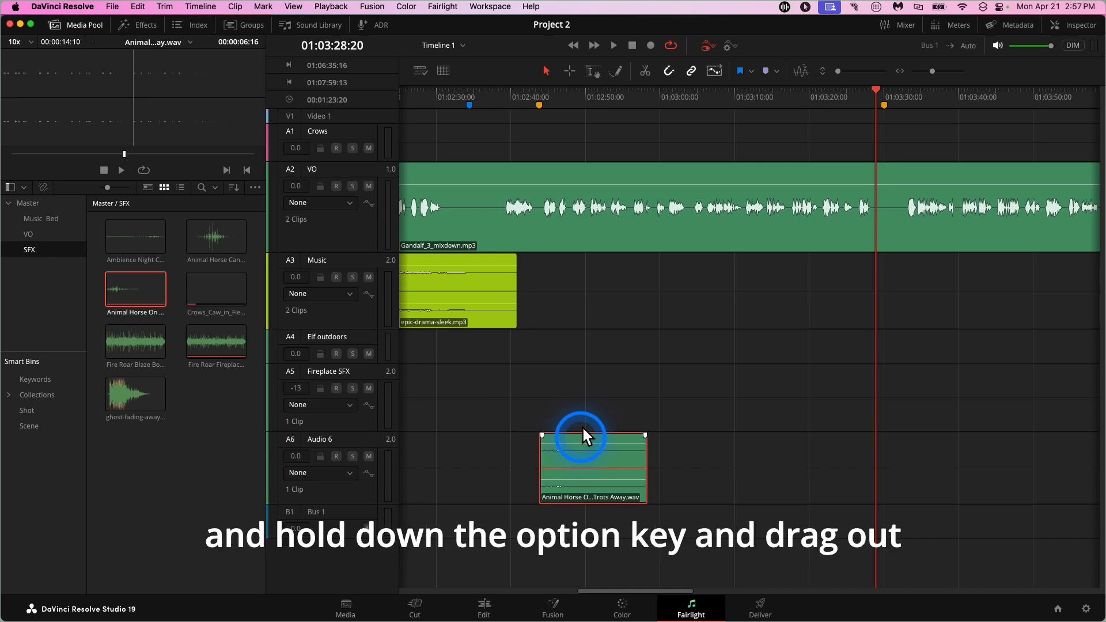
key("alt")
left_click_drag(610, 429, 740, 436)
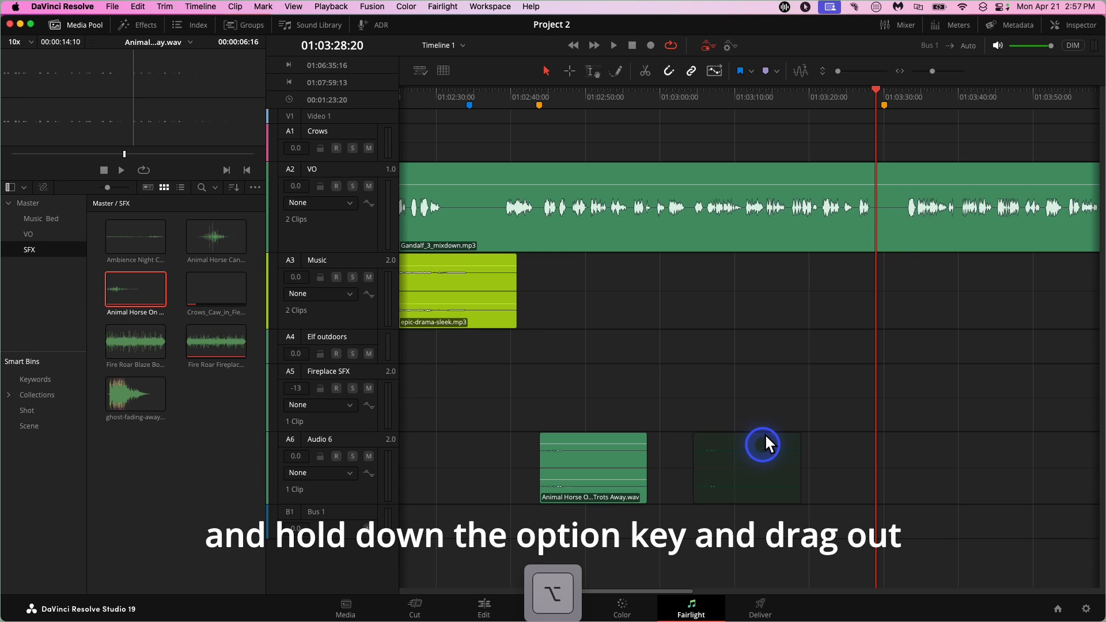
left_click_drag(765, 436, 929, 444)
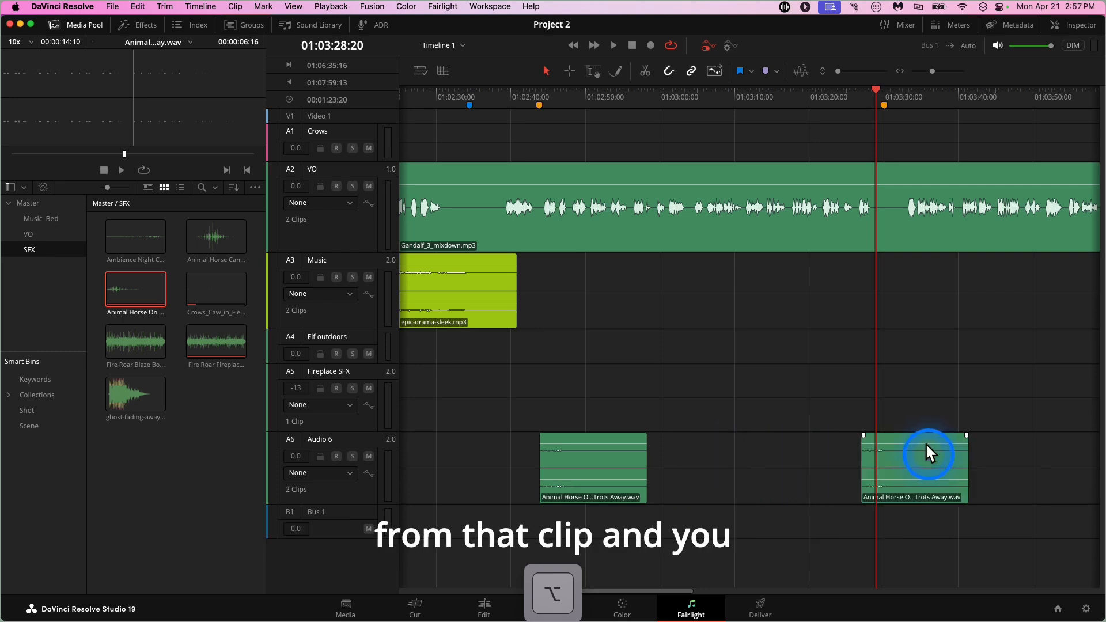
- Paste a copy of the first horse clip, move it between the two clips on Audio 6, and delete that copy
left_click(623, 433)
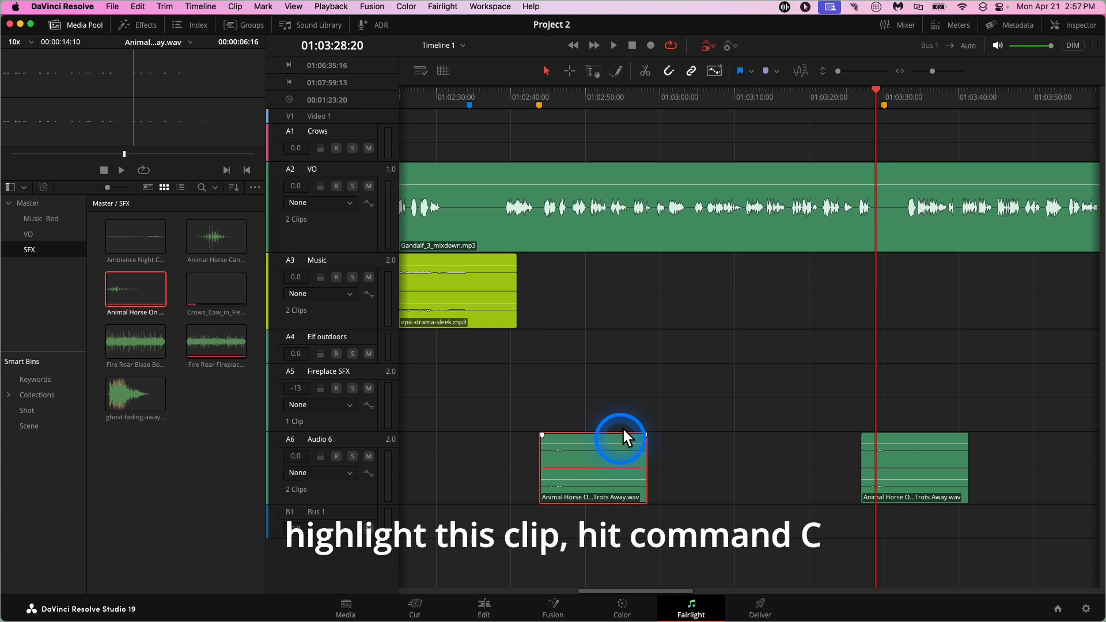
key("super+c")
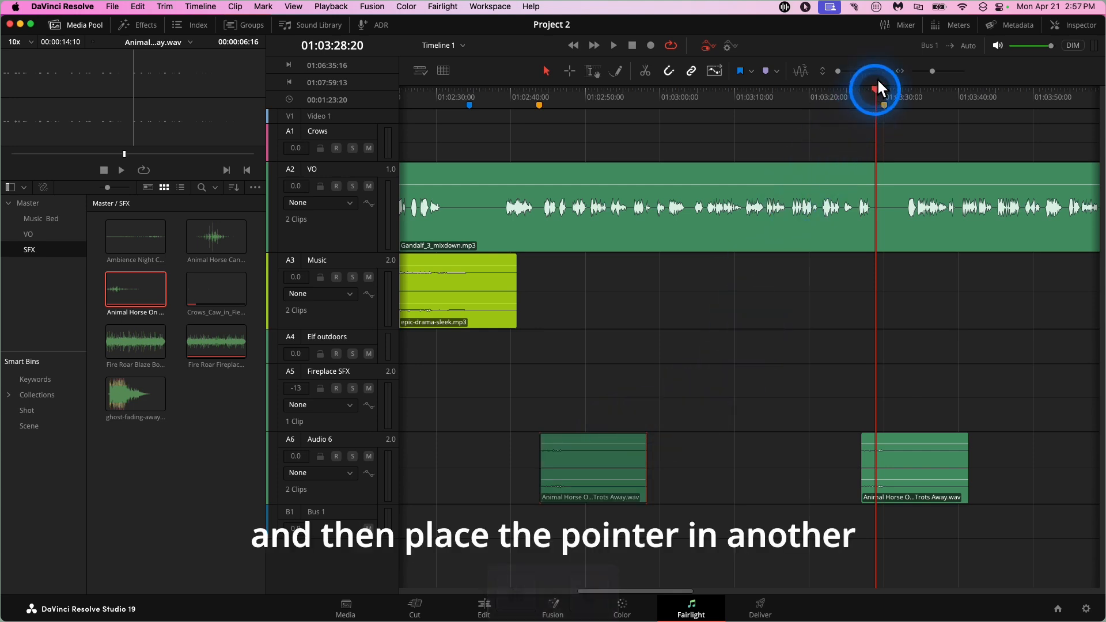
left_click_drag(877, 78, 761, 94)
key("super+v")
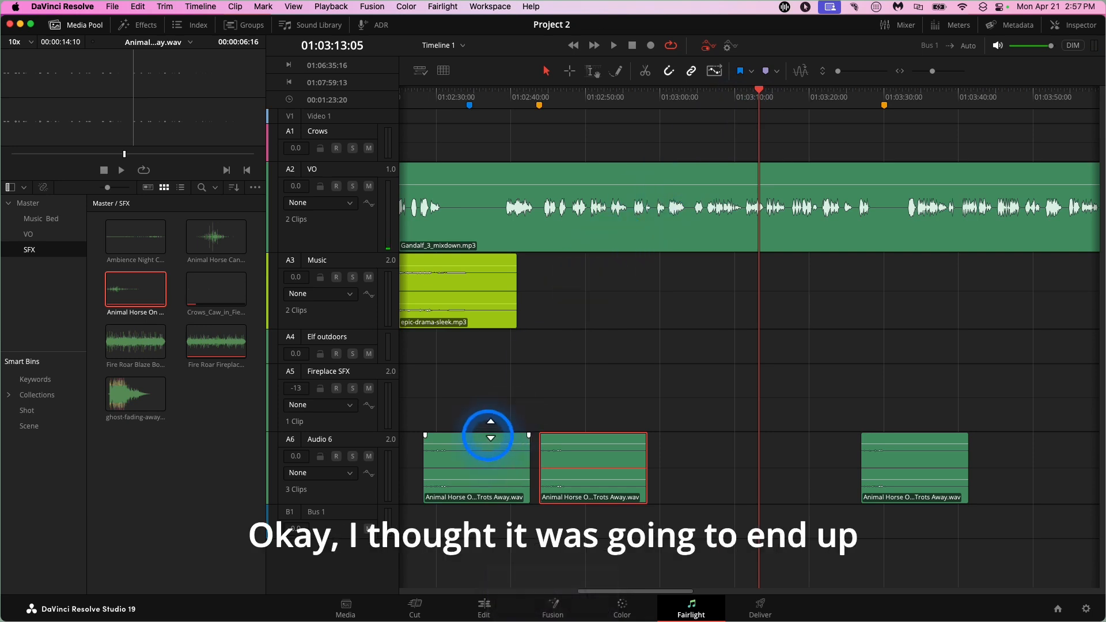
left_click_drag(488, 436, 769, 461)
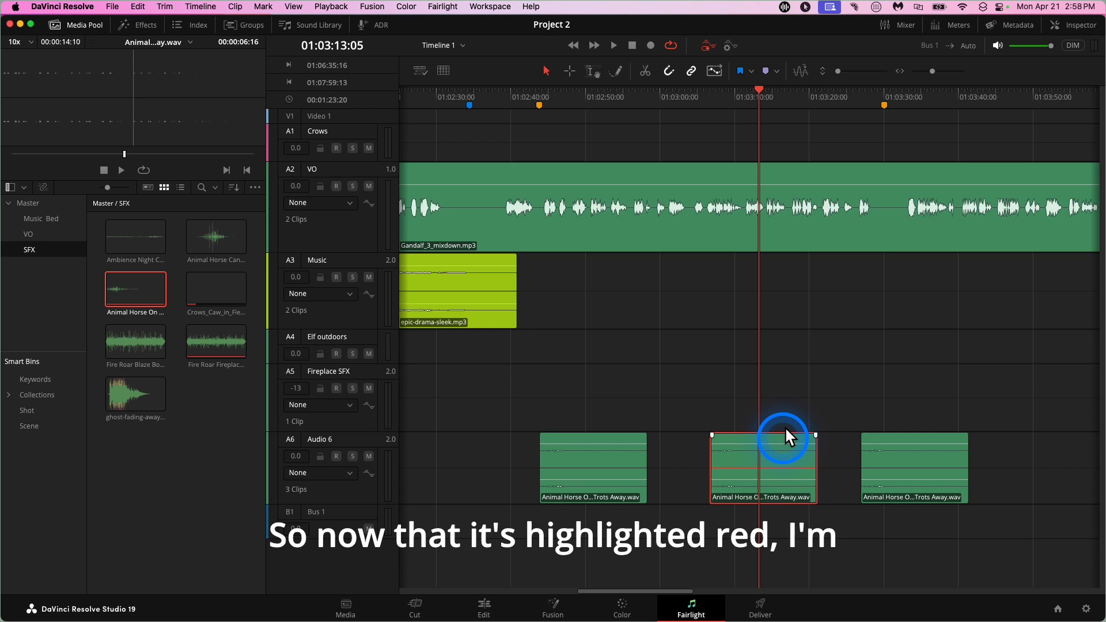
key("Delete")
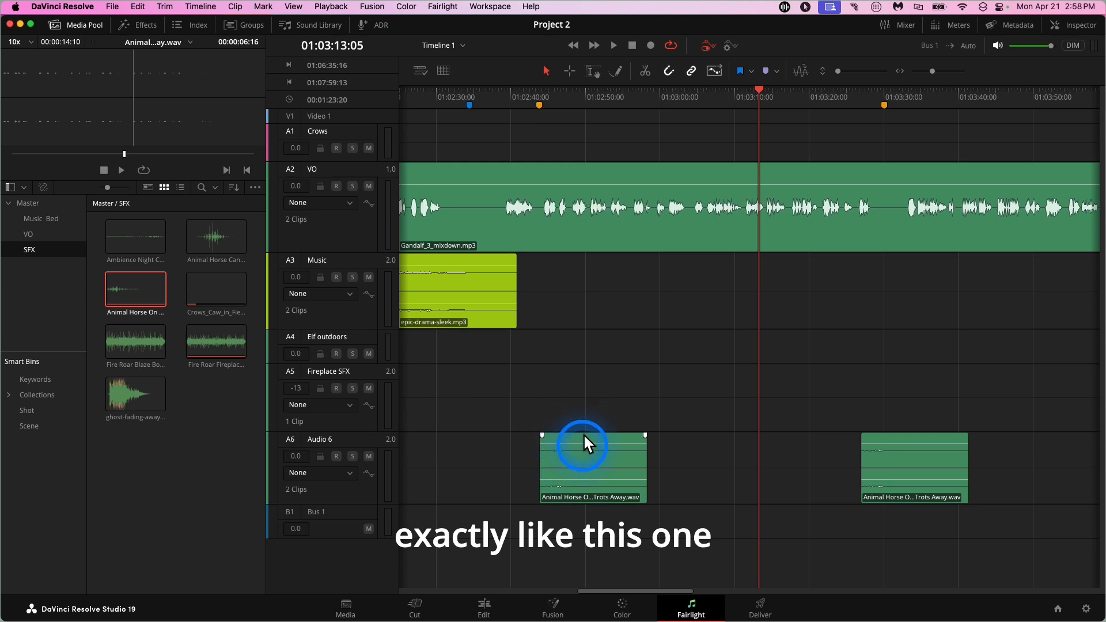
- Play up to the second orange marker and trim the end of the duplicated horse clip to the playhead at 01:03:29:23
key("space")
left_click(852, 83)
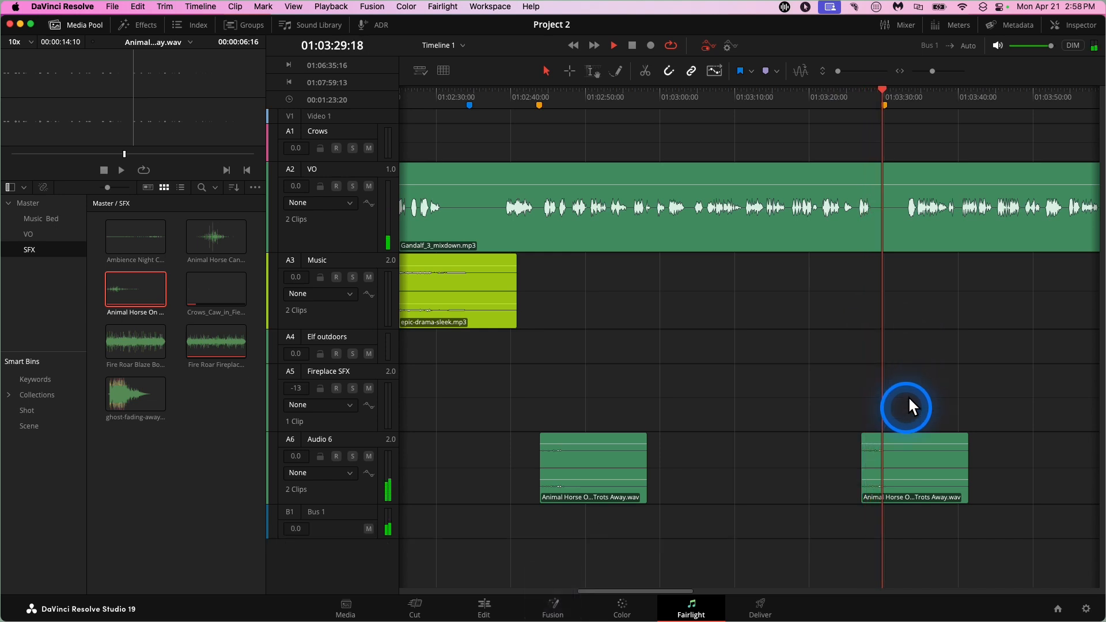
key("space")
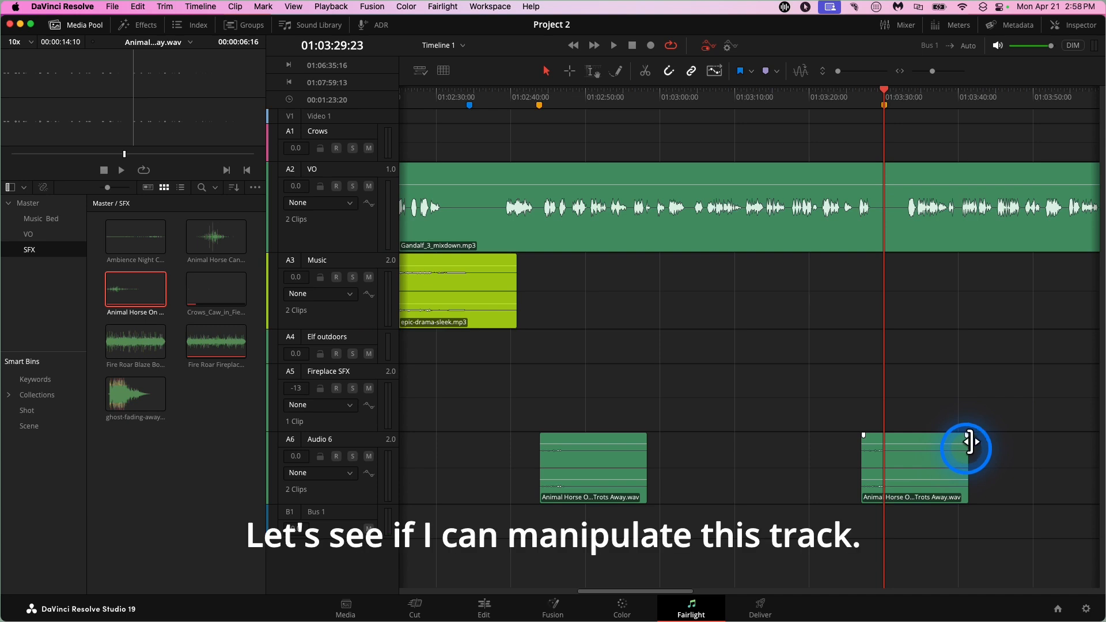
left_click_drag(969, 442, 890, 451)
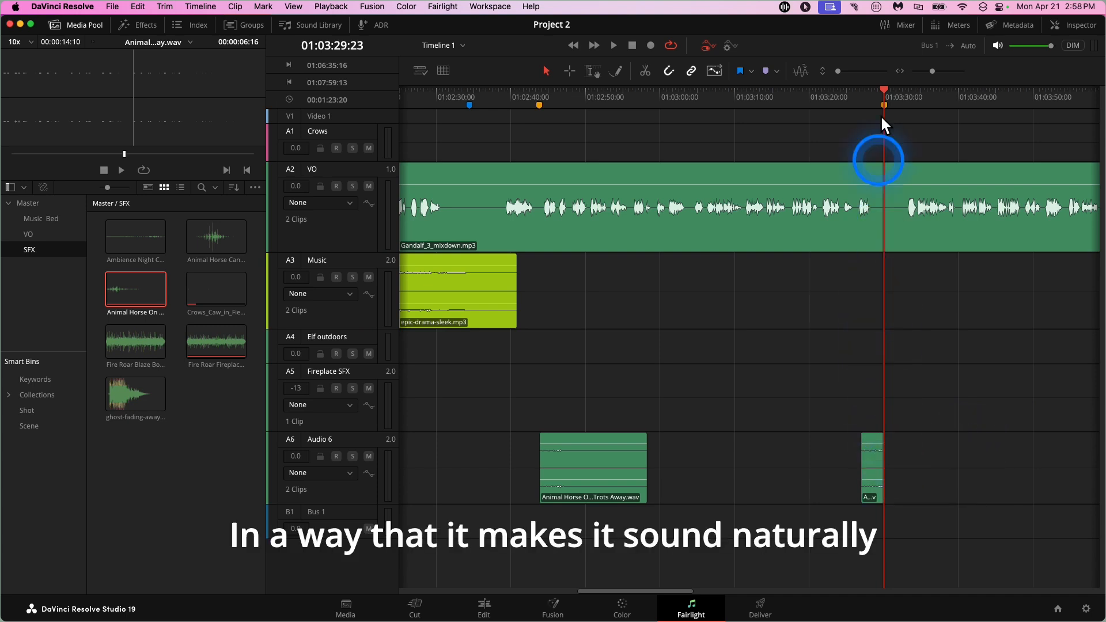
- Play the trimmed horse clip with the narration from 01:03:26:22 in a closer view of the timeline
left_click(862, 87)
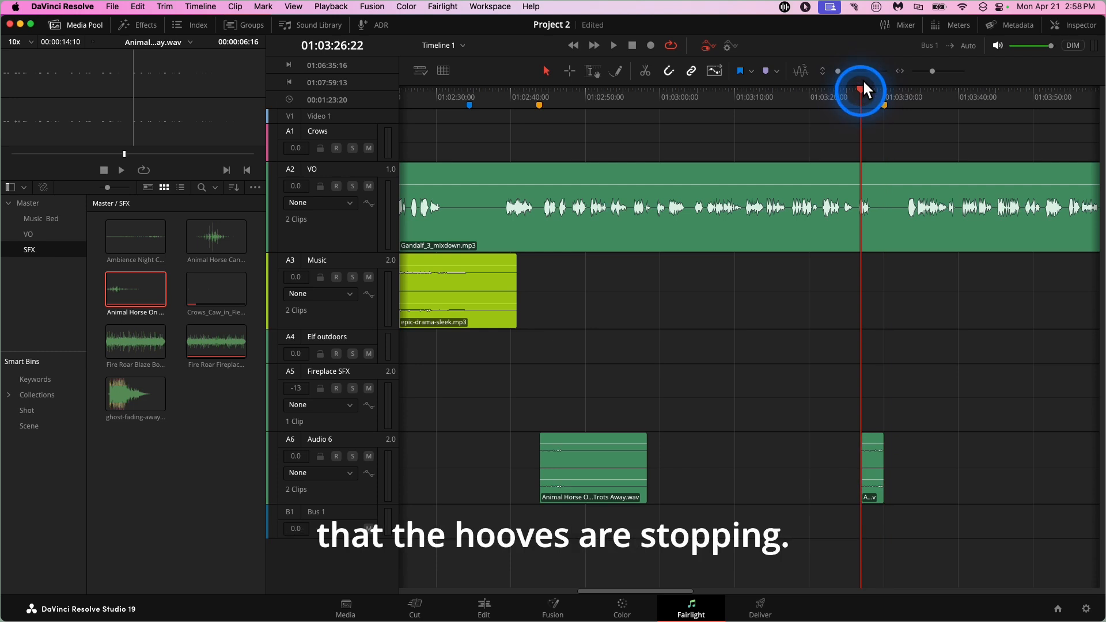
key("super+equal")
key("super+equal")
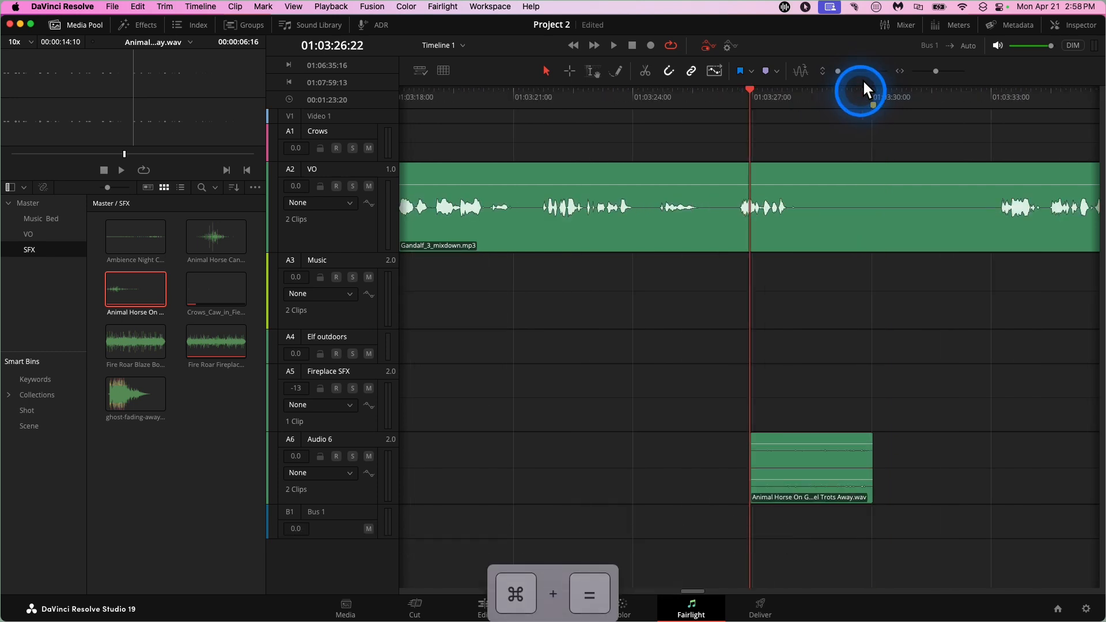
key("space")
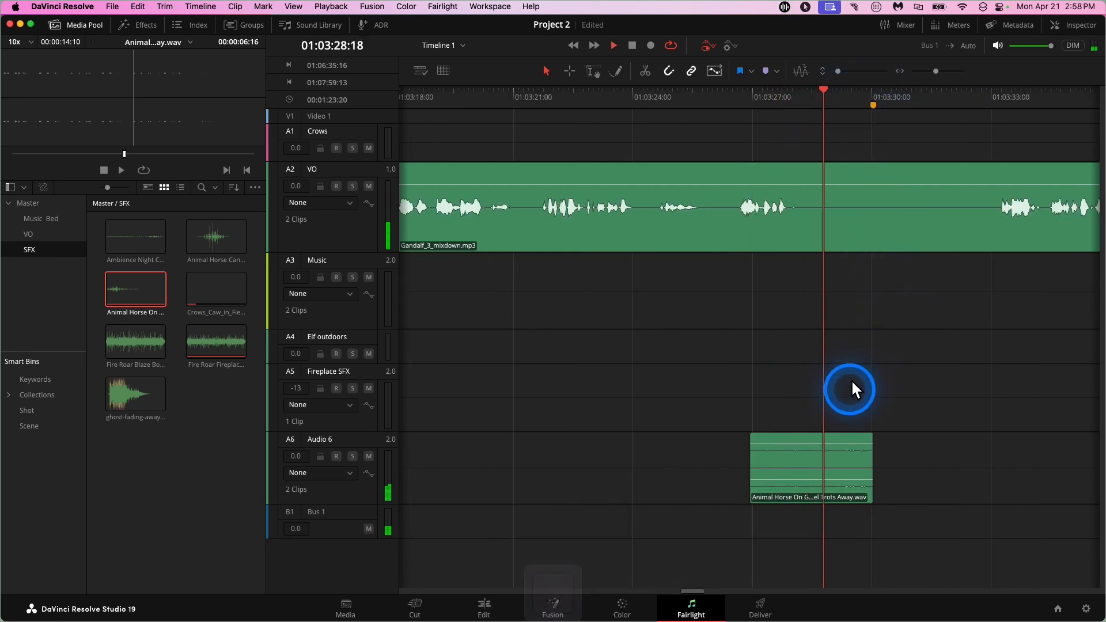
key("space")
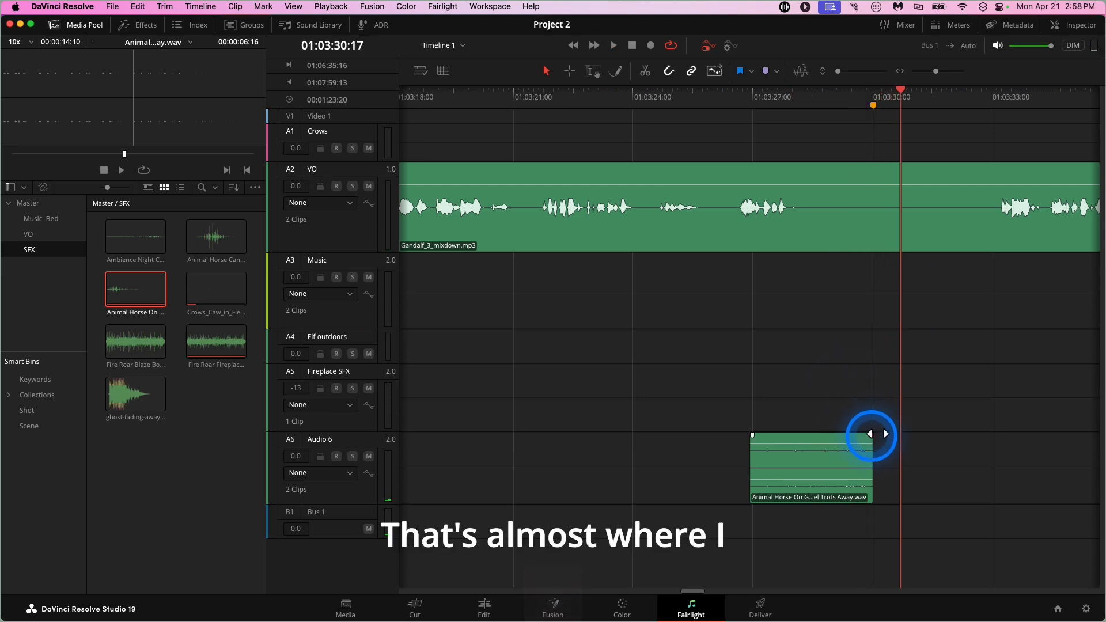
- Add a short fade-out to the end of the trimmed horse clip and play it through into the following narration
left_click_drag(871, 434, 868, 435)
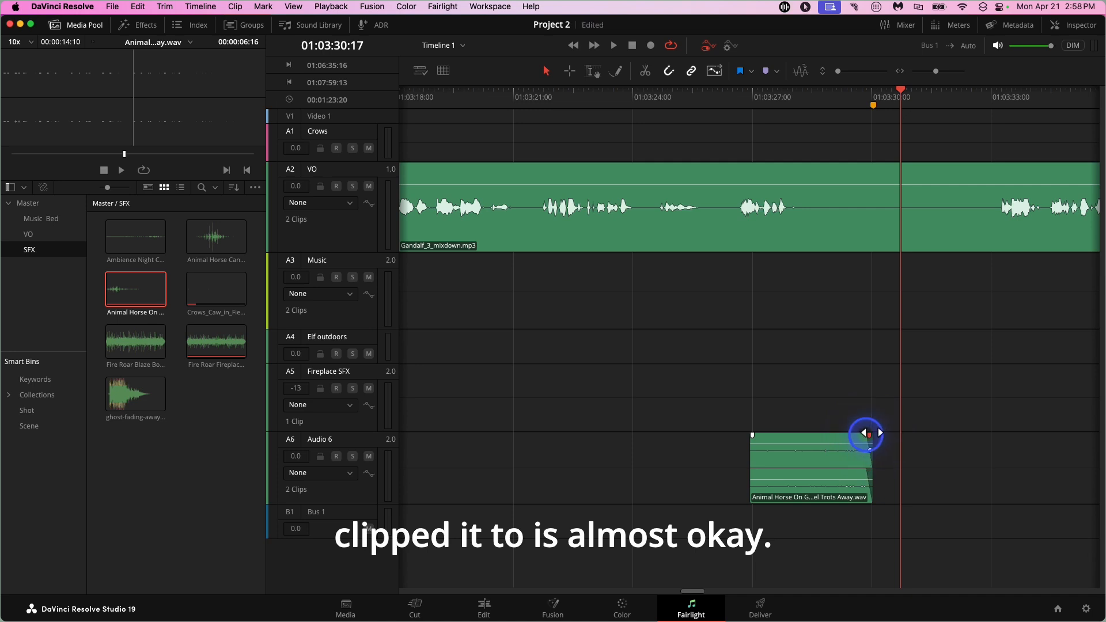
left_click(731, 95)
key("space")
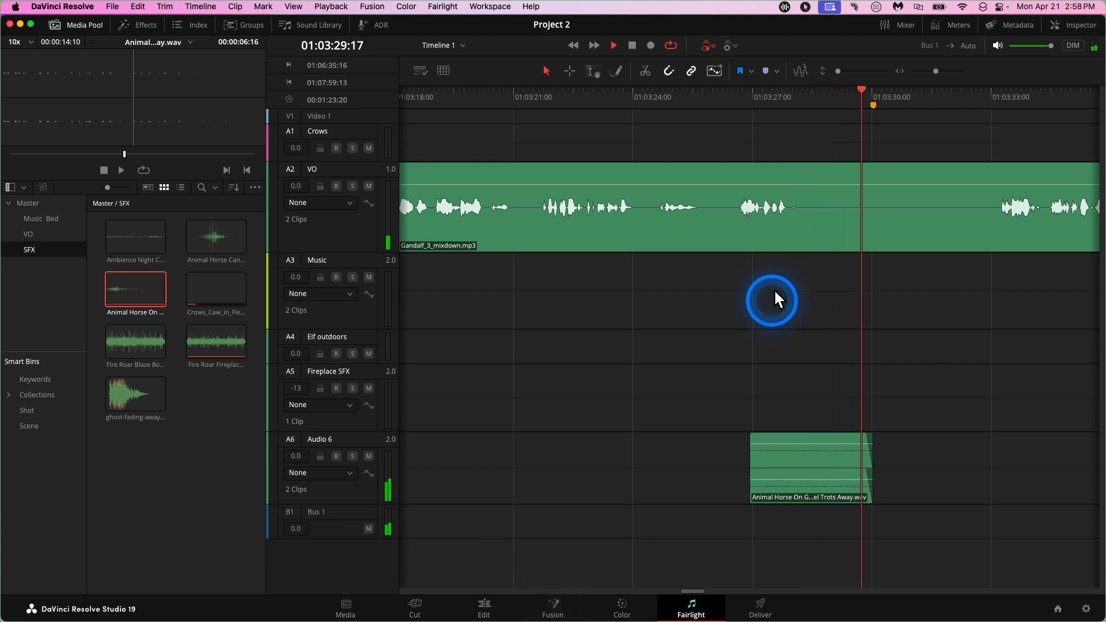
key("space")
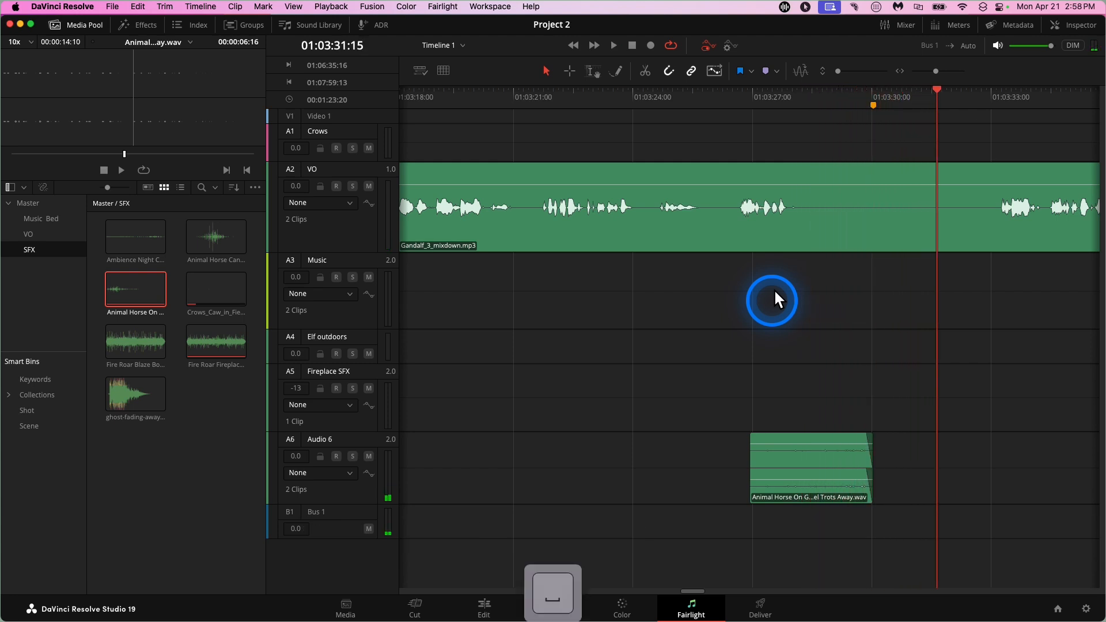
key("space")
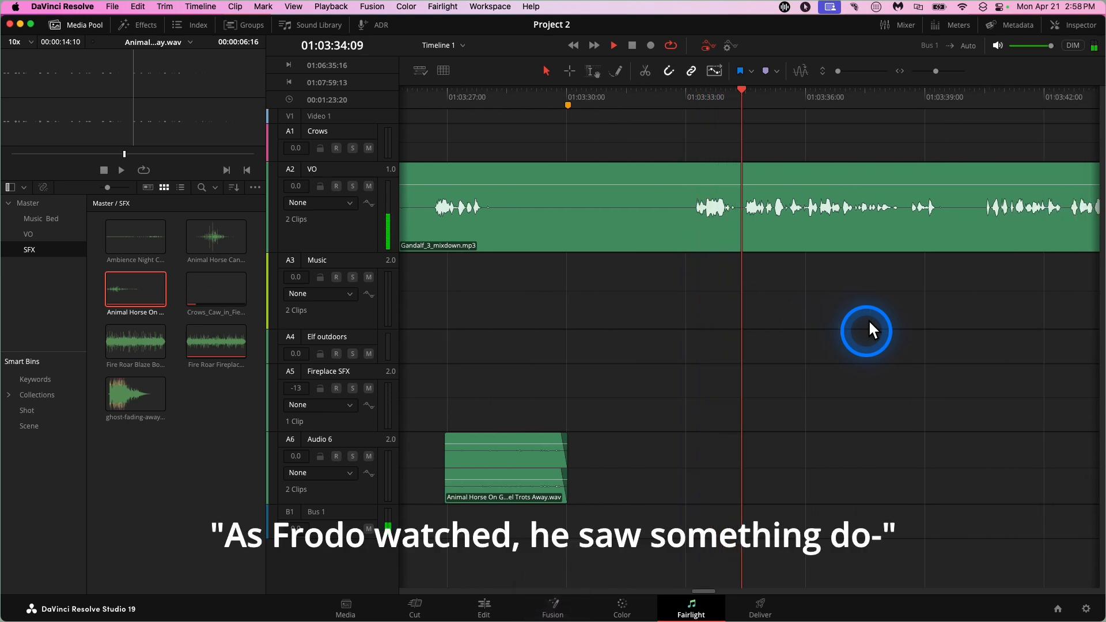
key("space")
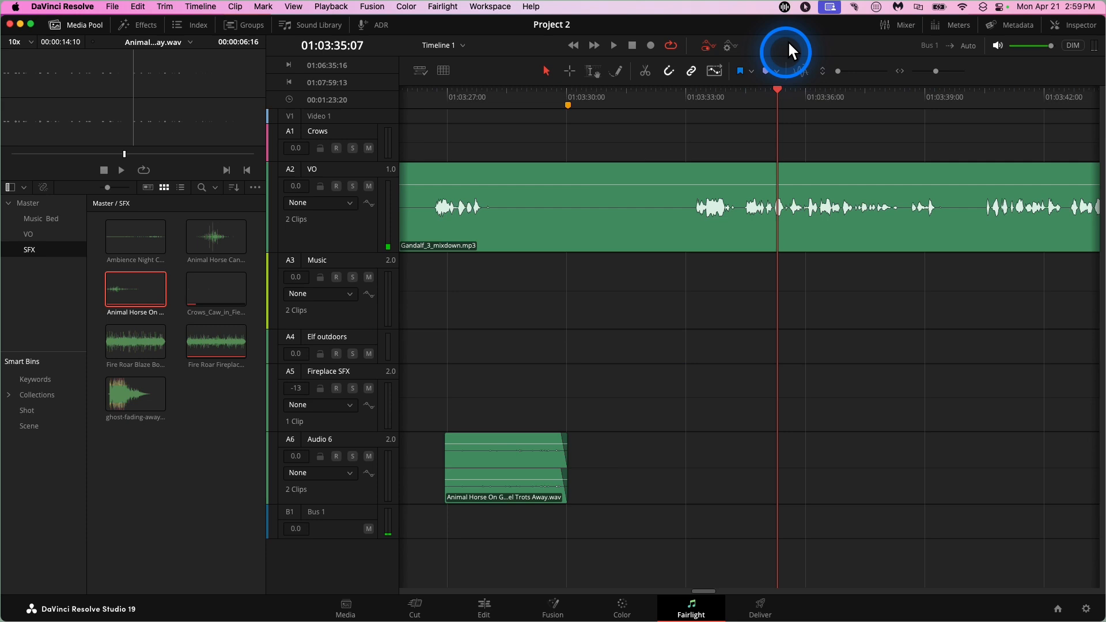
- Range-select the silence on the VO track from 01:03:30:09 to 01:03:32:20 and ripple delete it to close the gap
left_click(571, 69)
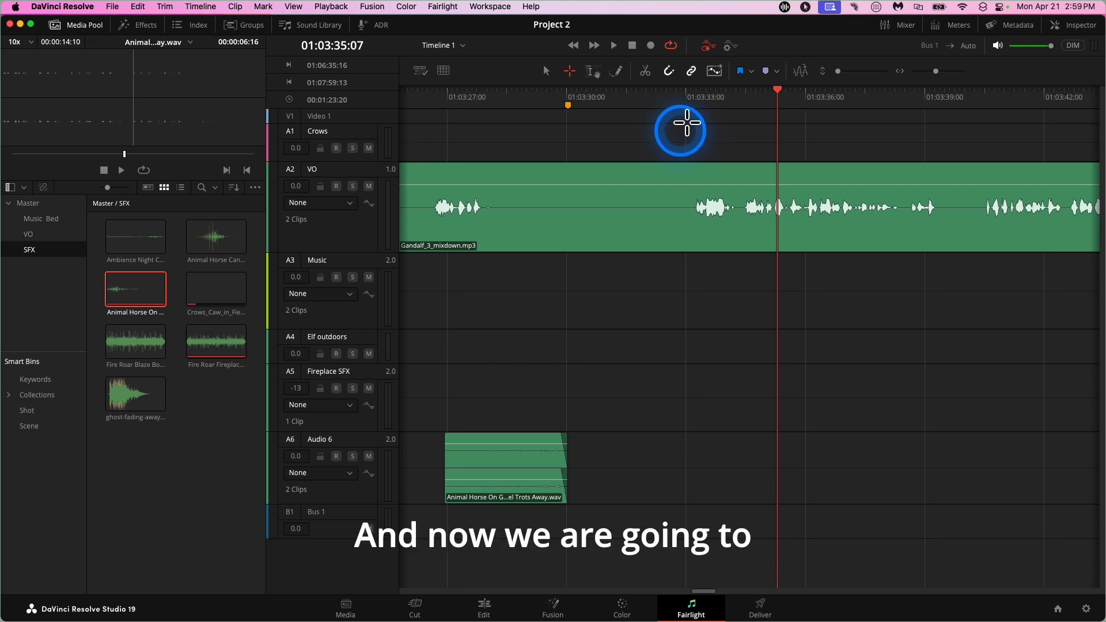
left_click_drag(681, 130, 588, 216)
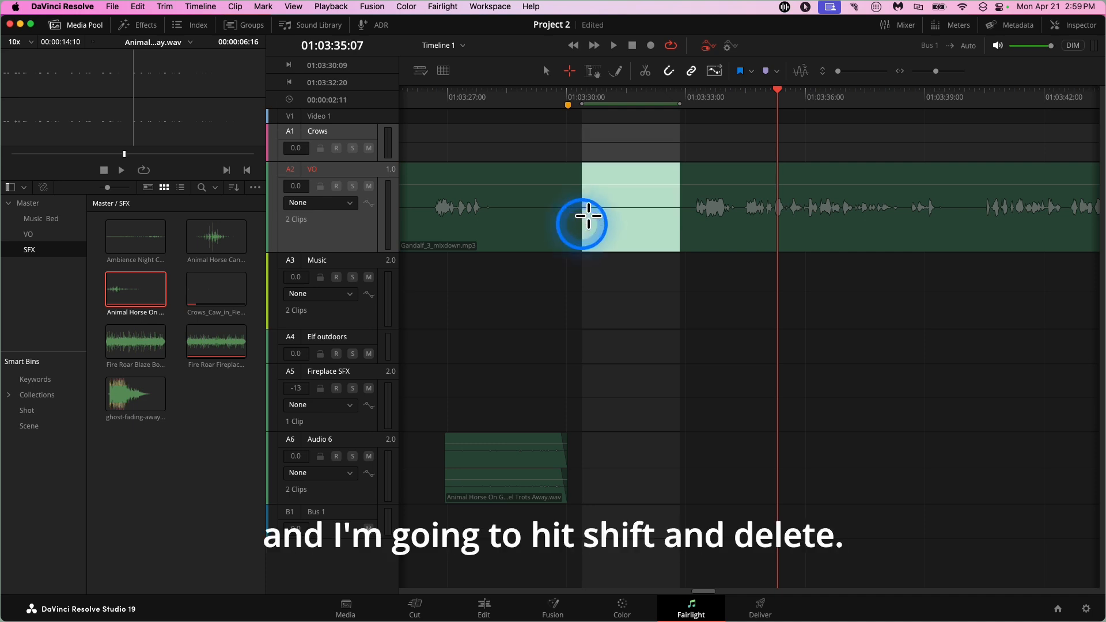
key("shift")
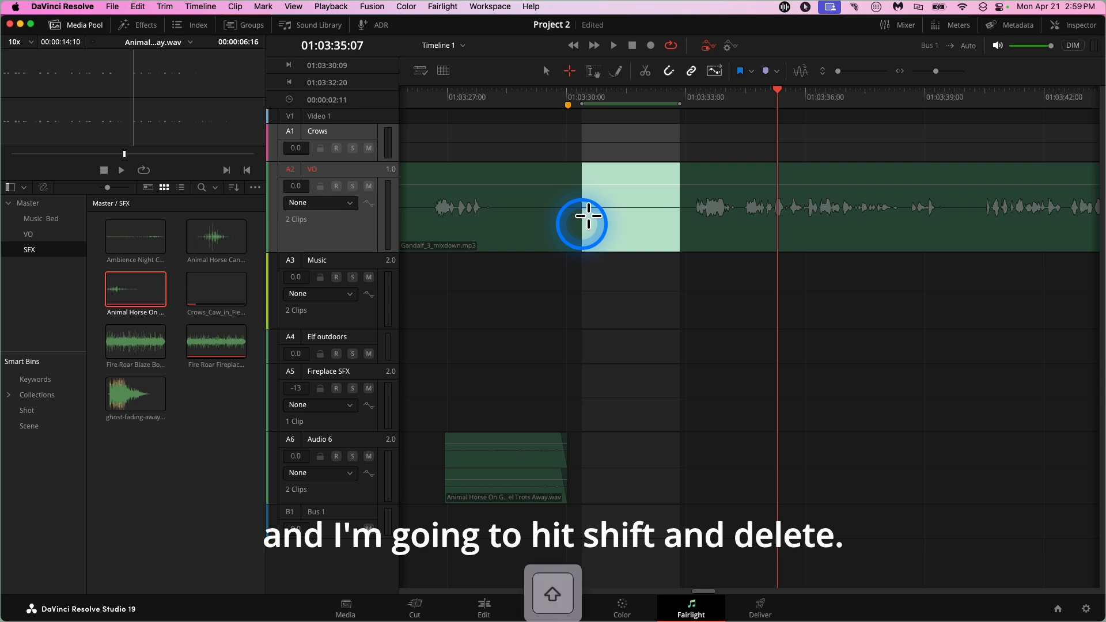
key("shift+BackSpace")
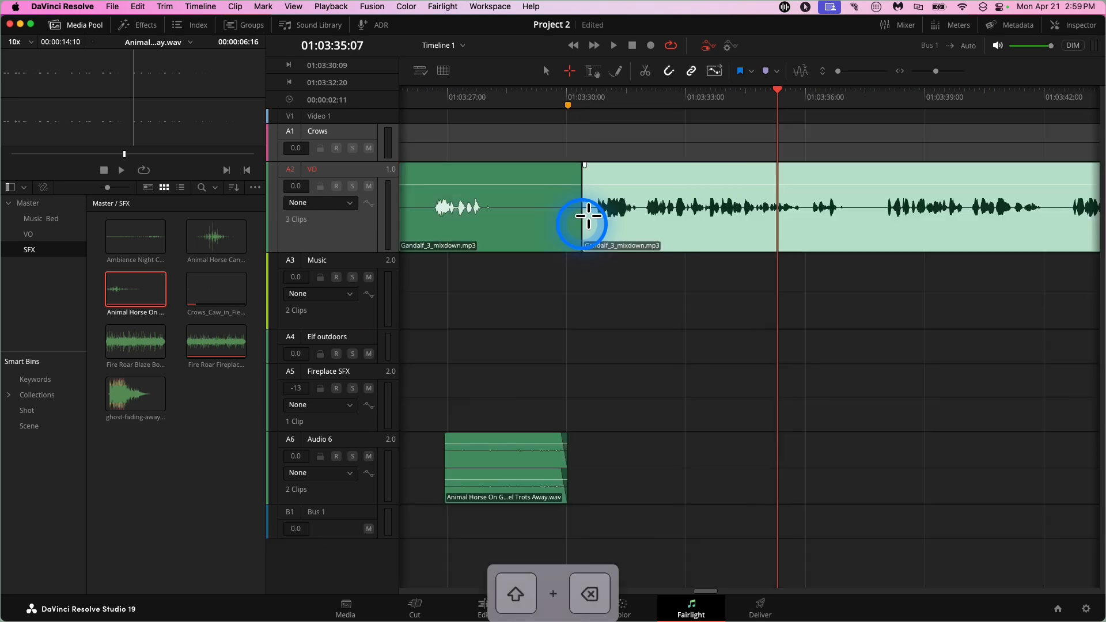
- Play the passage across the new VO cut from about 01:03:27, and the narration again from about 01:03:35
left_click(542, 84)
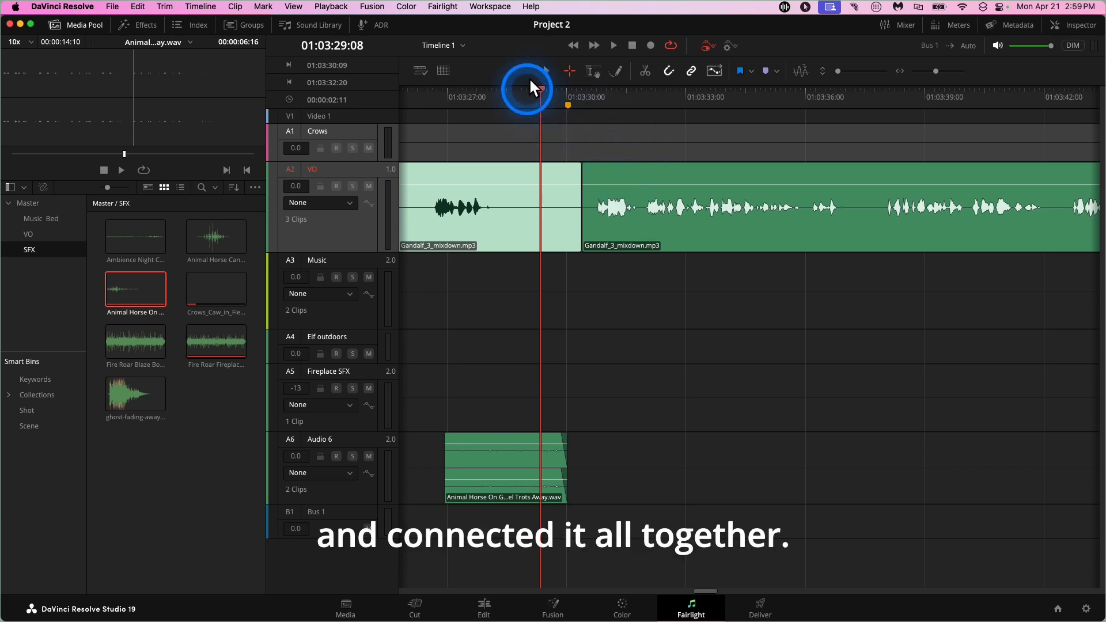
left_click(529, 87)
key("space")
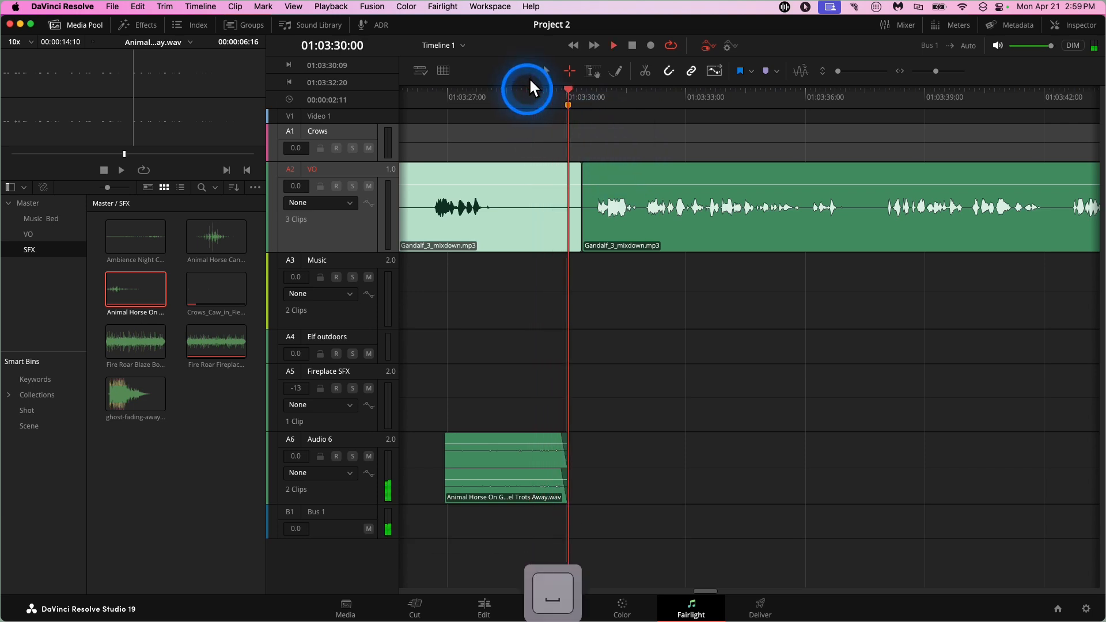
key("space")
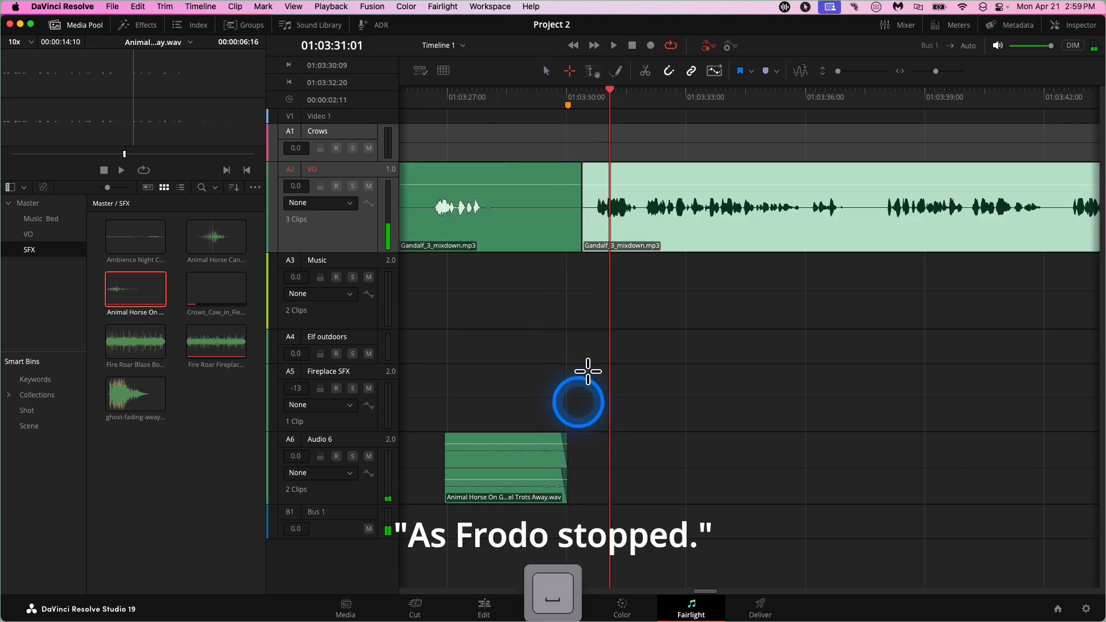
left_click(461, 96)
key("space")
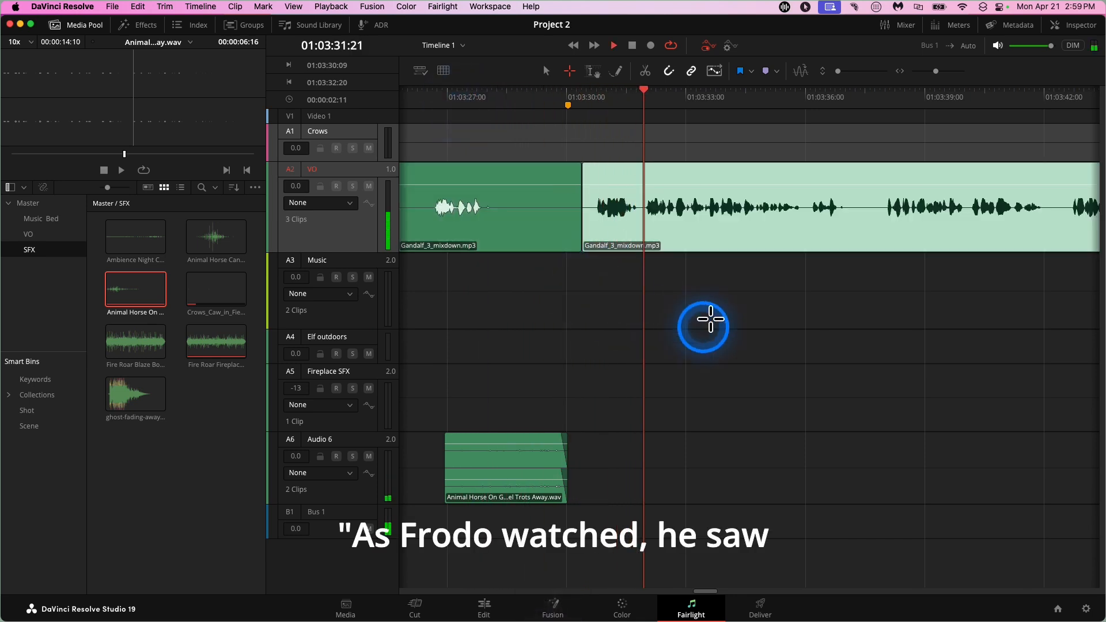
key("space")
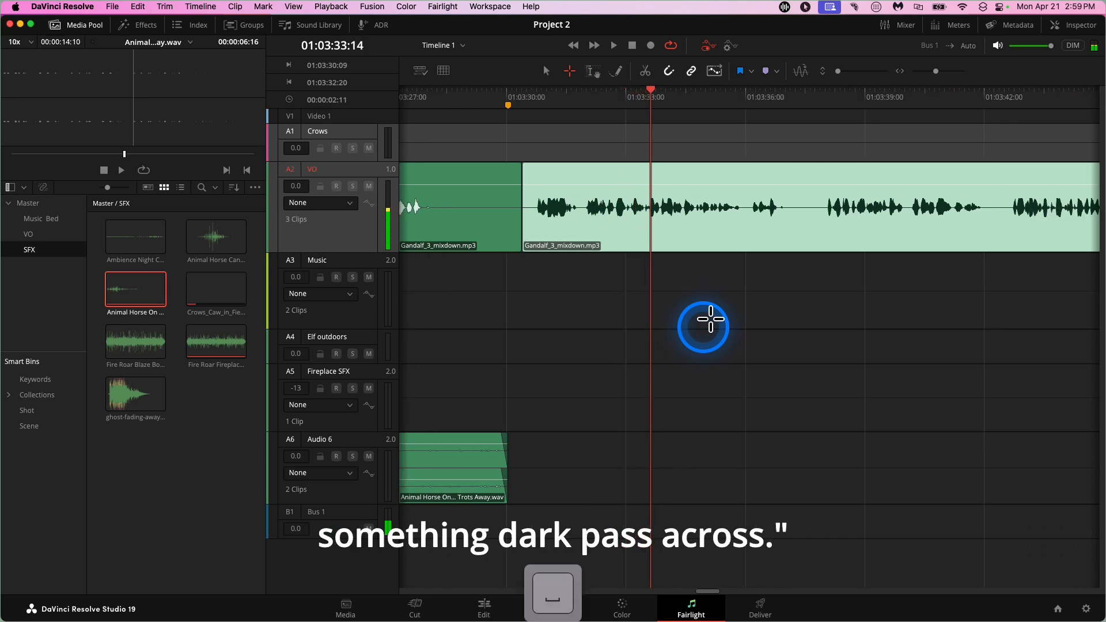
left_click(737, 89)
key("space")
key("space")
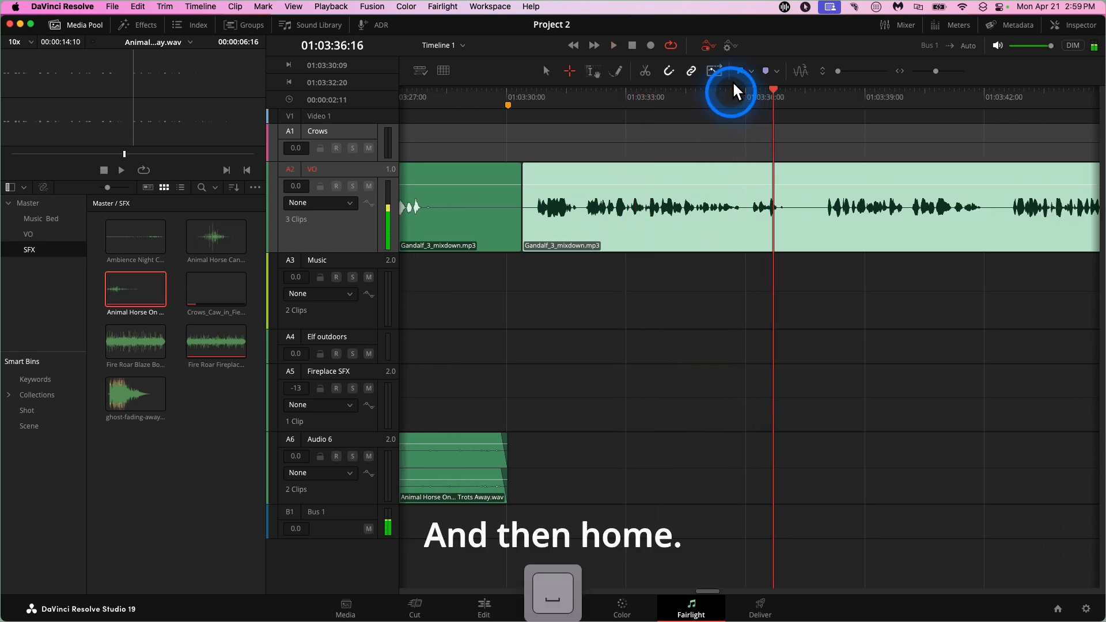
- Look ahead along the timeline to the purple marker near 01:04:06 and show the index list of timeline markers
scroll(904, 296, "right", 5)
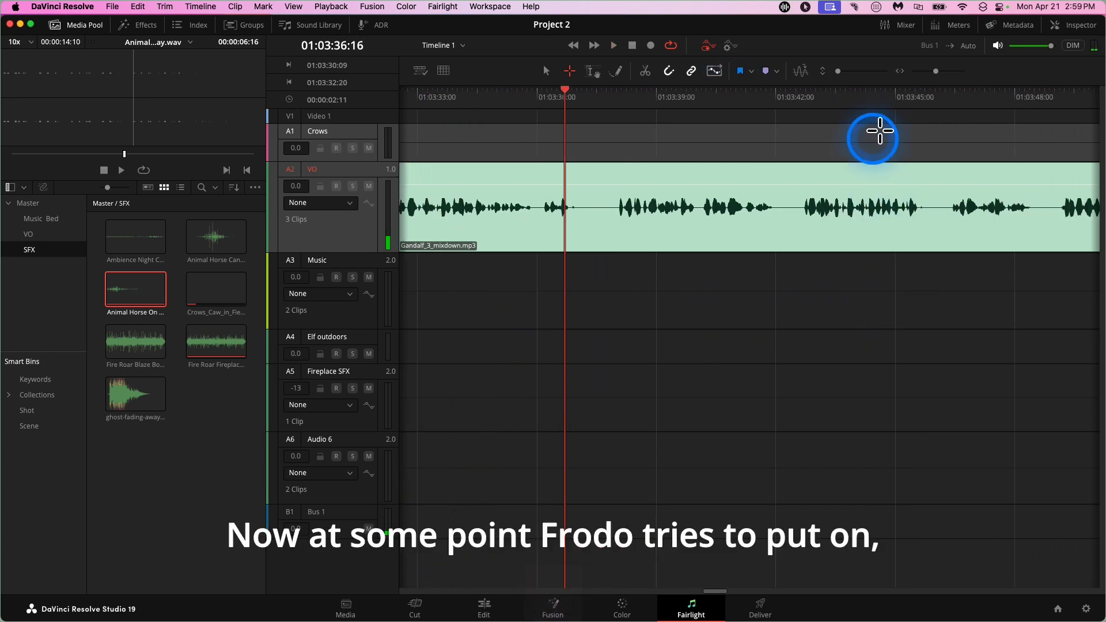
left_click(876, 141)
scroll(918, 274, "right", 7)
scroll(921, 268, "right", 15)
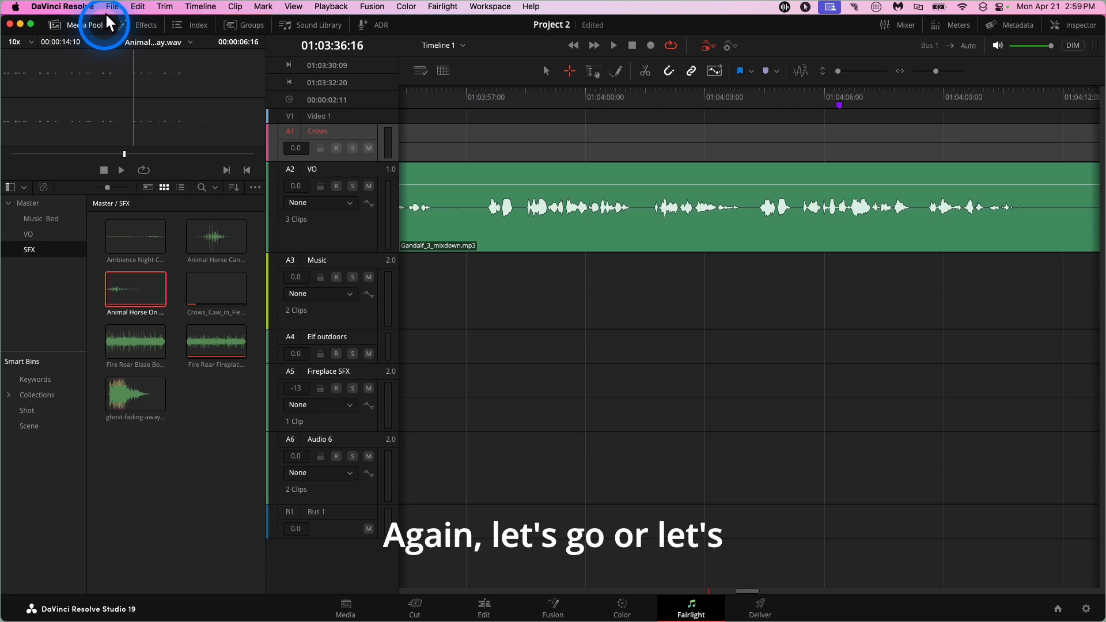
left_click(87, 25)
left_click(187, 23)
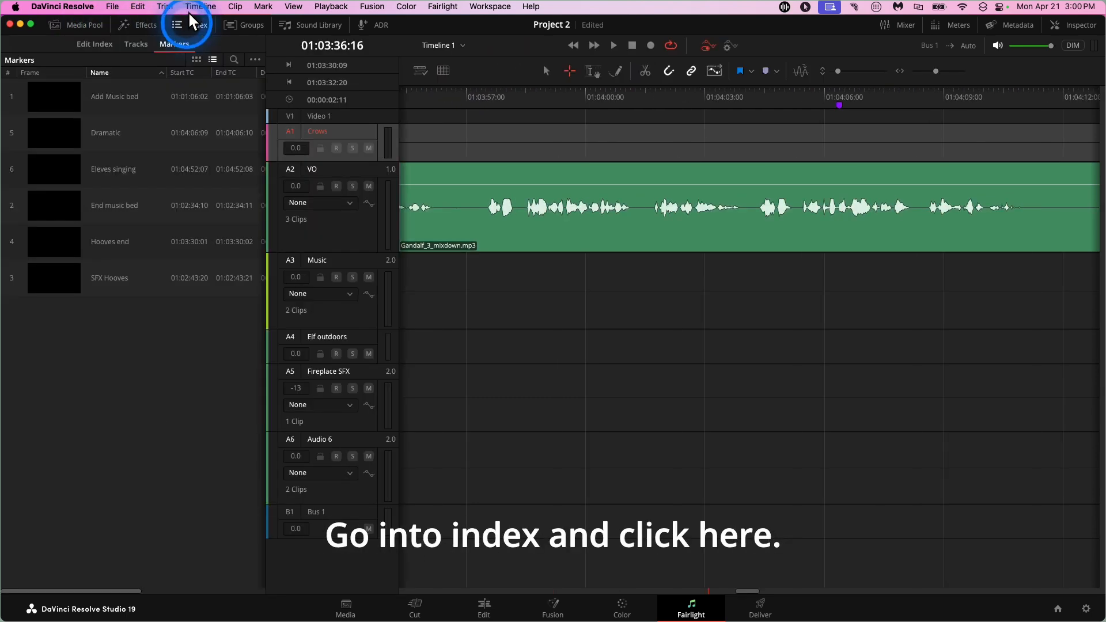
- Go to the Dramatic marker at 01:04:06:09, close the marker index and show the Music Bed bin of the media pool
left_click(840, 102)
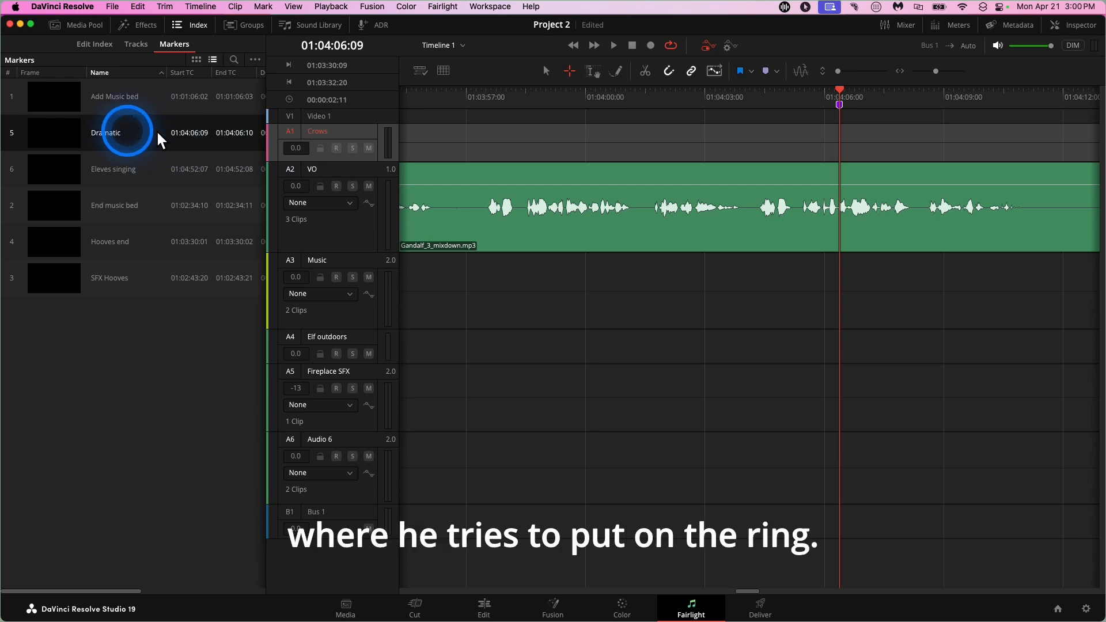
left_click(86, 25)
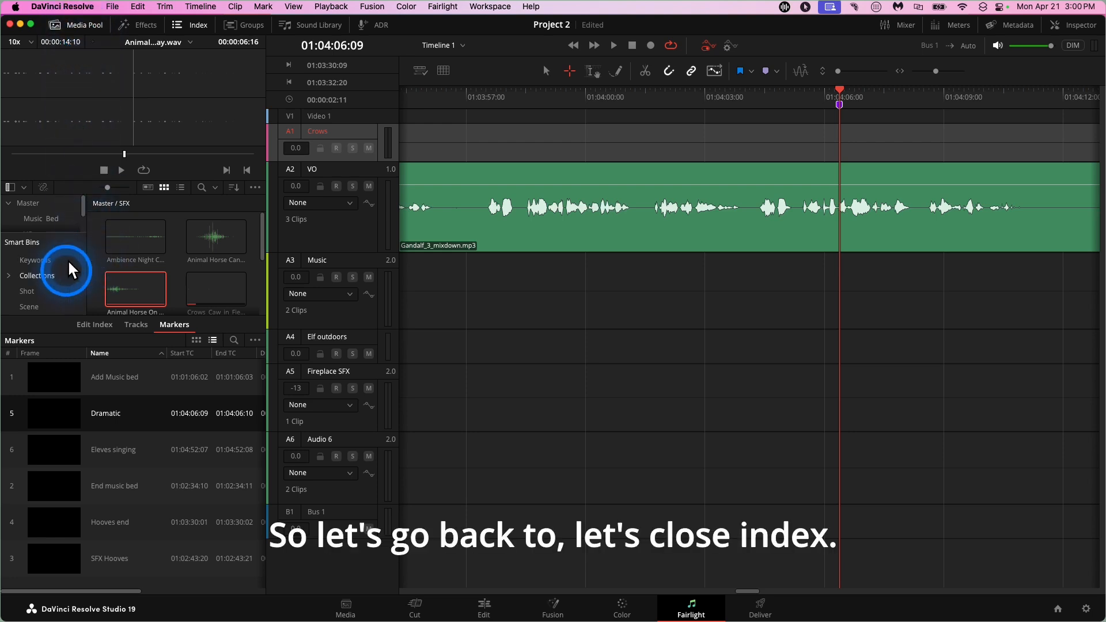
left_click(192, 26)
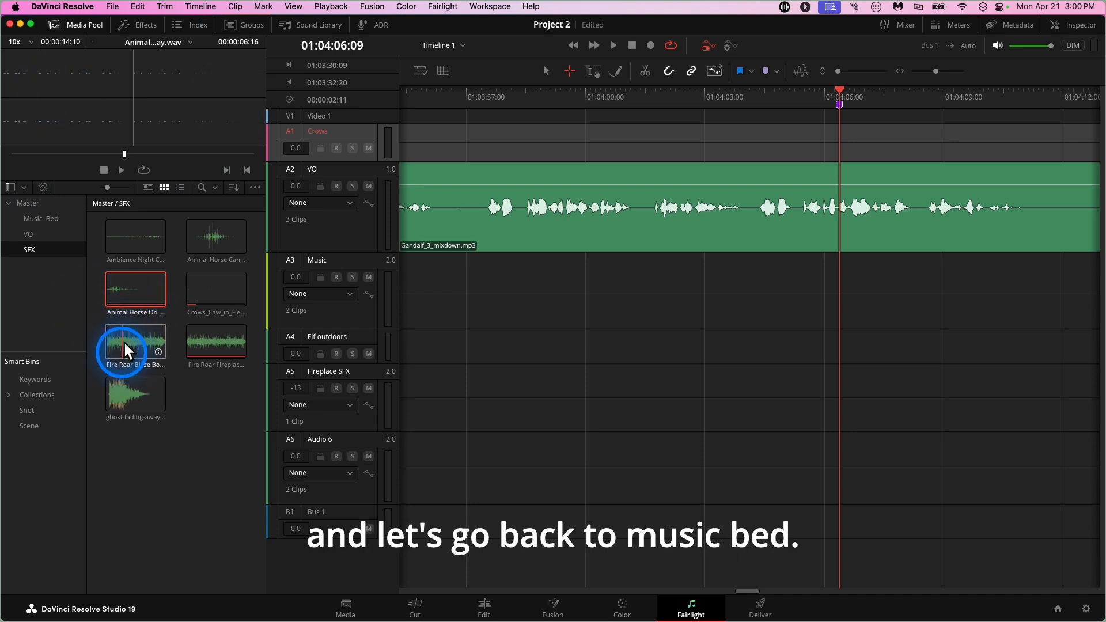
left_click(38, 217)
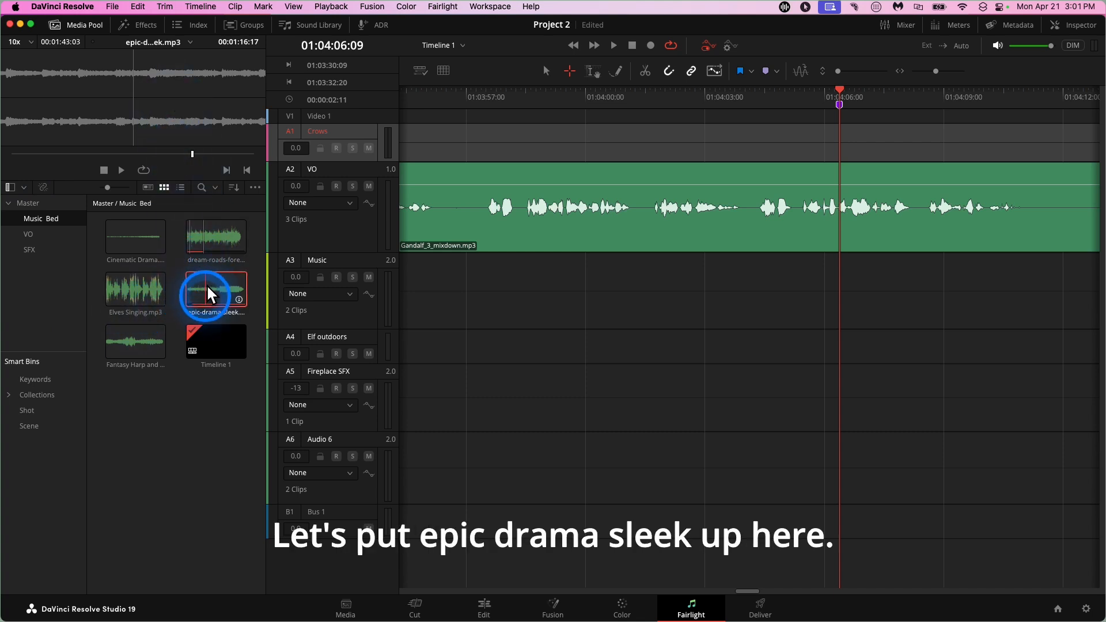
- Audition epic-drama-sleek.mp3 in the source viewer from about 00:01:16 and set its out point at 00:01:18:04
left_click(166, 111)
key("space")
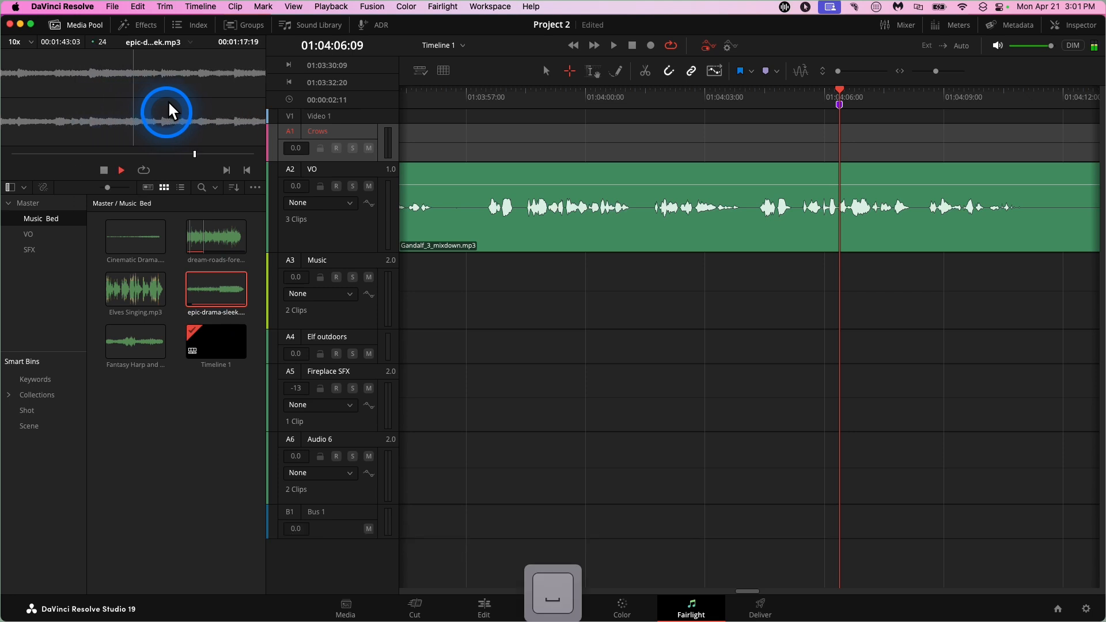
key("space")
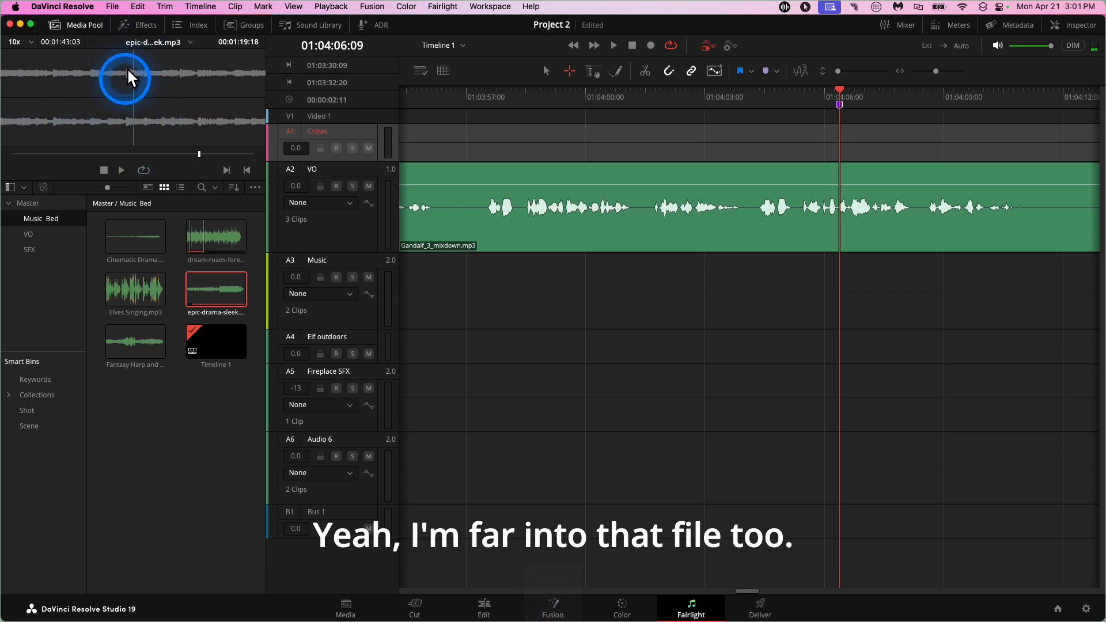
mouse_move(200, 151)
left_mouse_down()
mouse_move(35, 152)
mouse_move(222, 153)
mouse_move(181, 155)
left_mouse_up()
key("space")
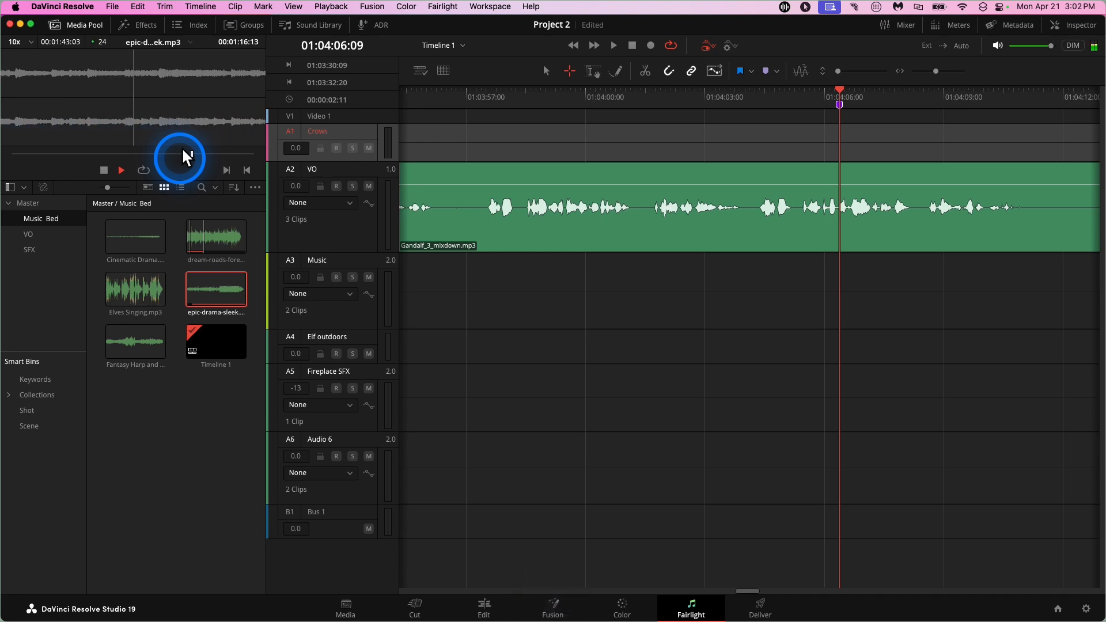
key("space")
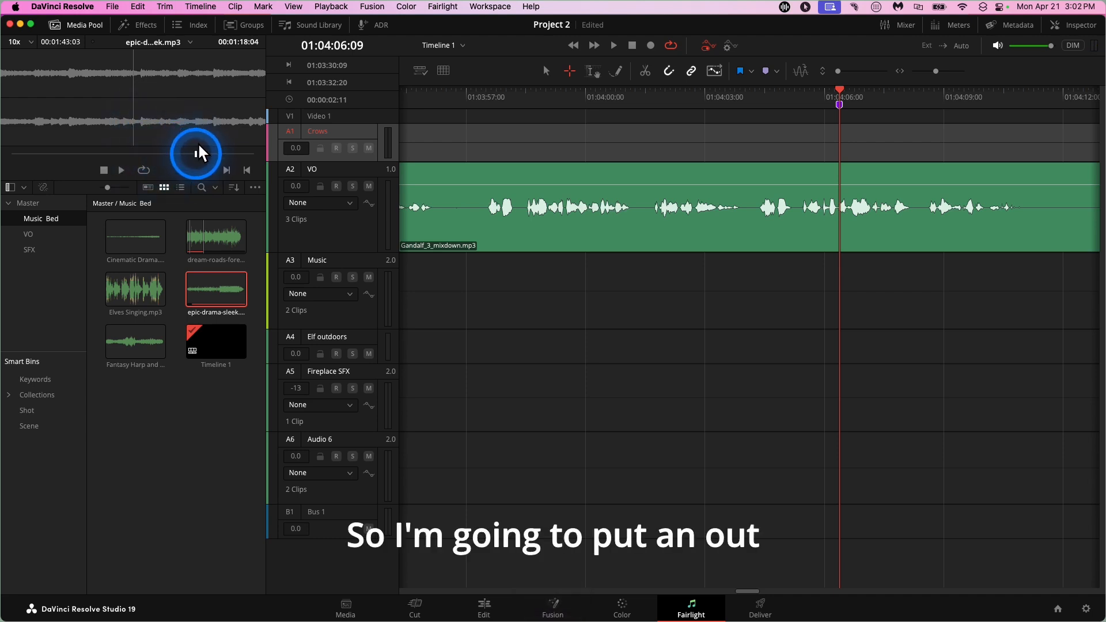
key("o")
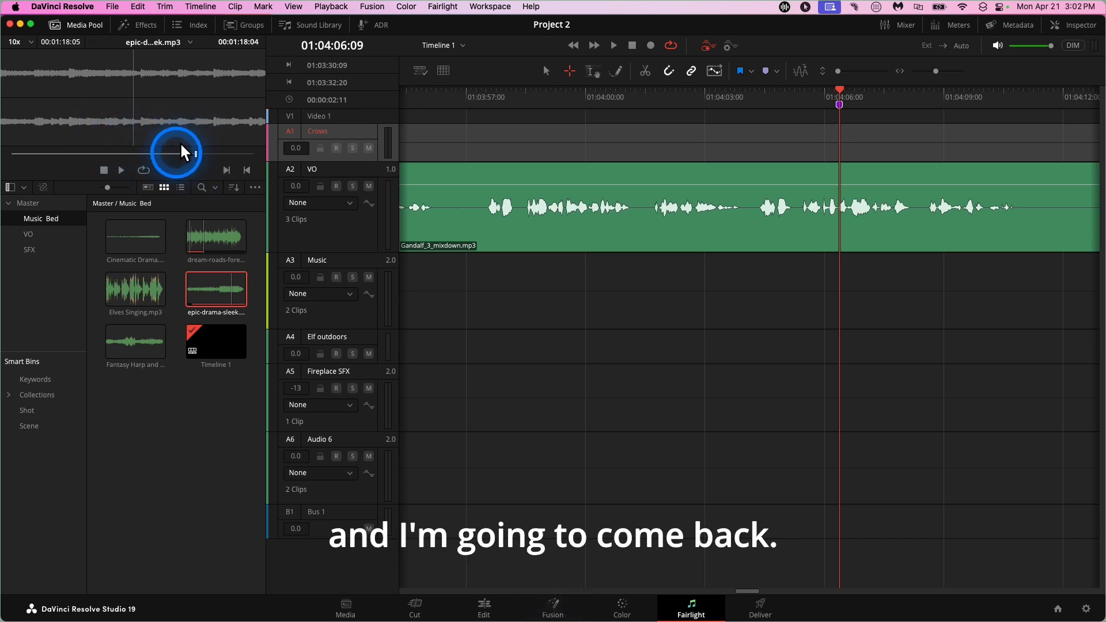
- Set the in point of epic-drama-sleek.mp3 at 00:00:56:19, just before the music swells
left_click_drag(195, 154, 138, 156)
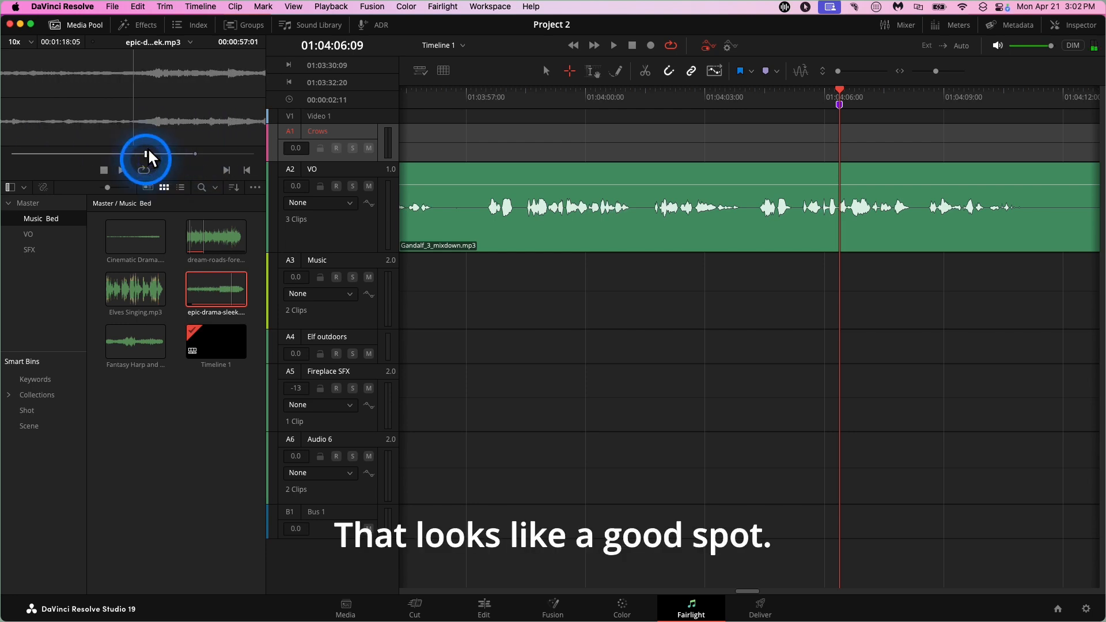
key("space")
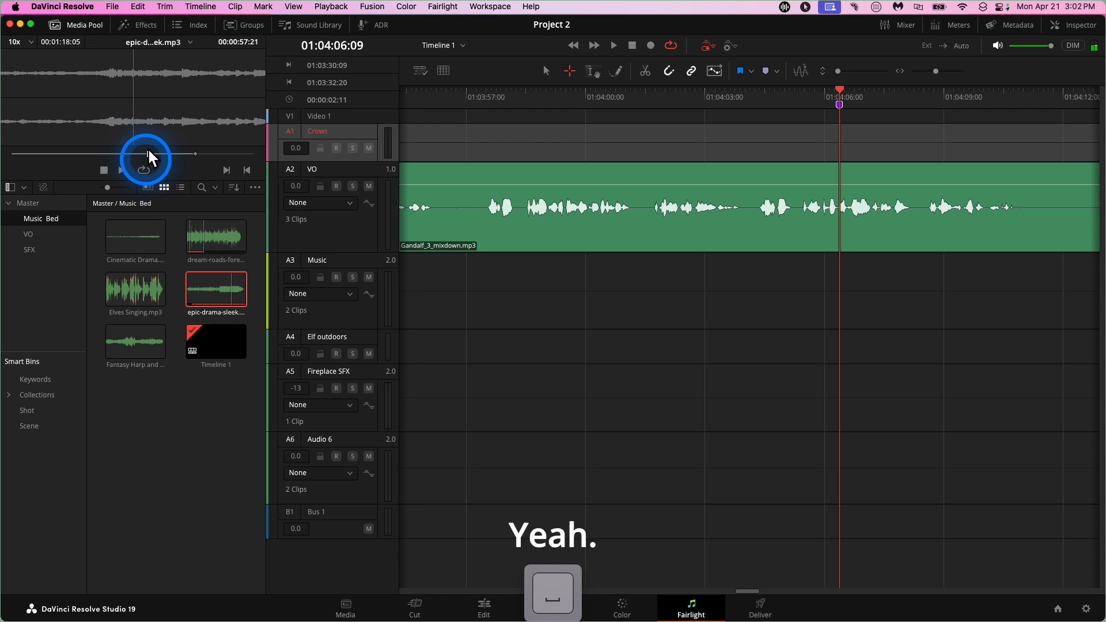
left_click_drag(148, 153, 149, 153)
key("i")
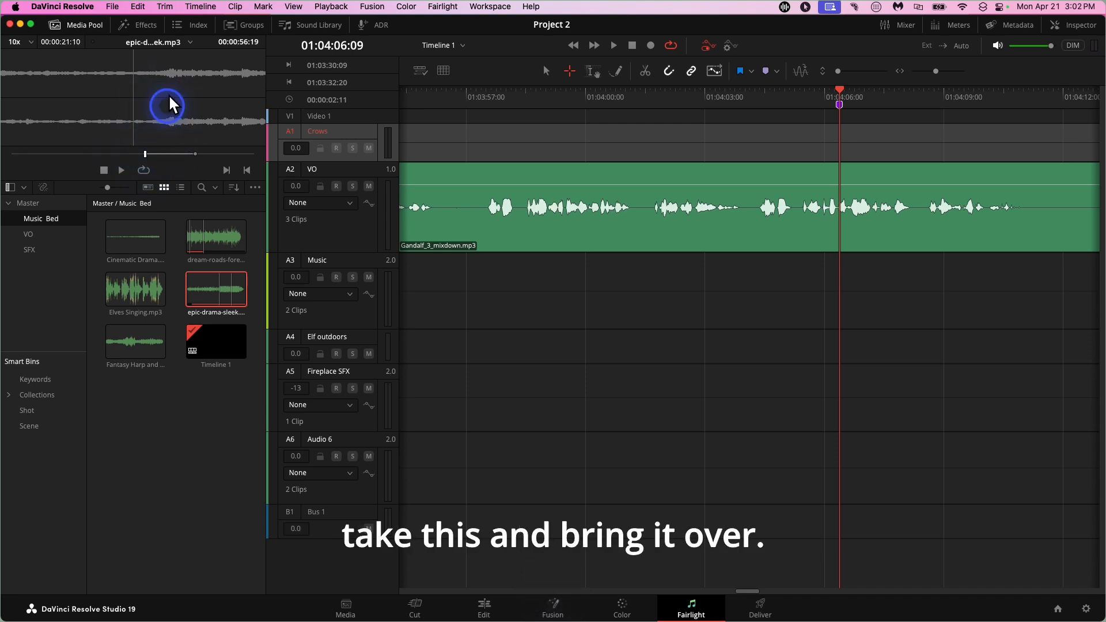
- Place the marked epic-drama-sleek.mp3 excerpt on the Crows track at about 01:03:57 and make that track taller
left_click_drag(235, 132, 484, 147)
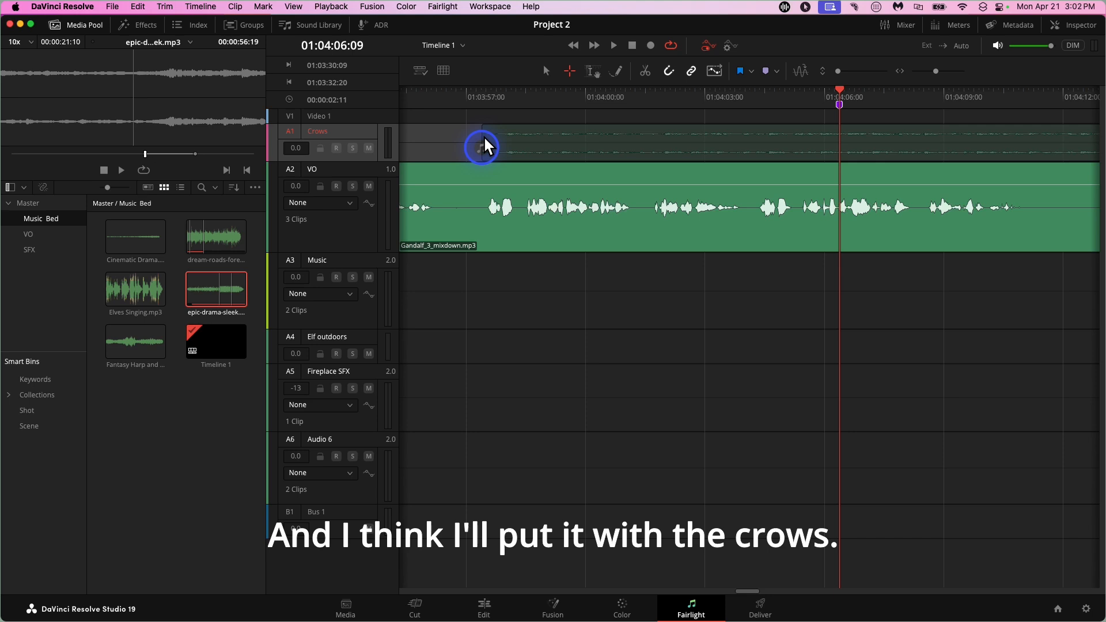
left_click_drag(484, 147, 482, 144)
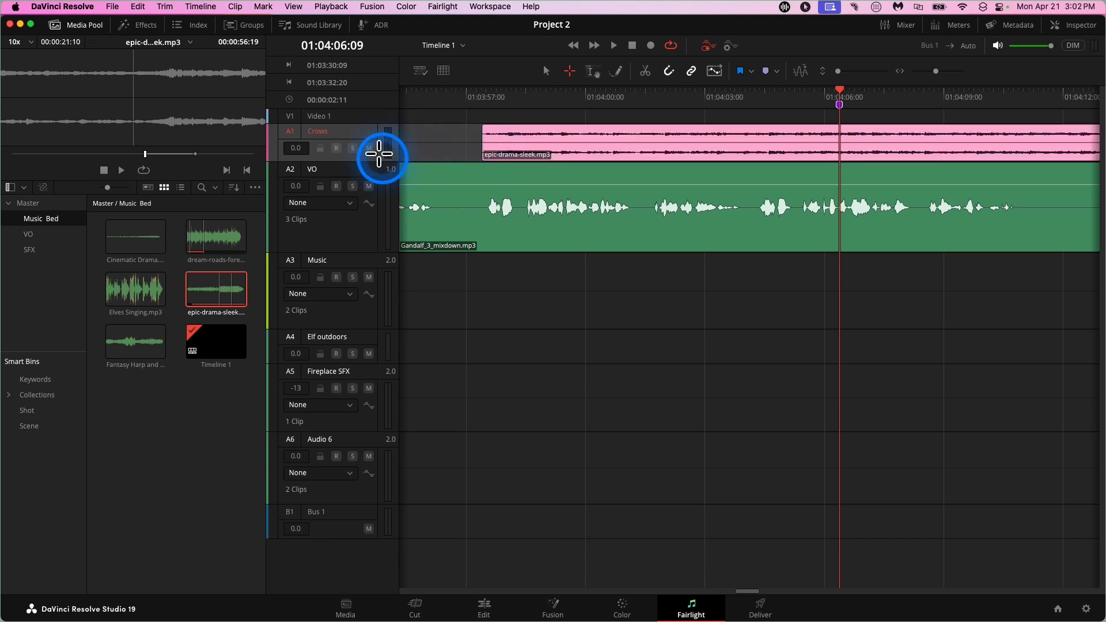
left_click_drag(348, 153, 340, 212)
- Play the new music against the narration and lower the epic-drama-sleek clip's level while listening
left_click(482, 89)
key("space")
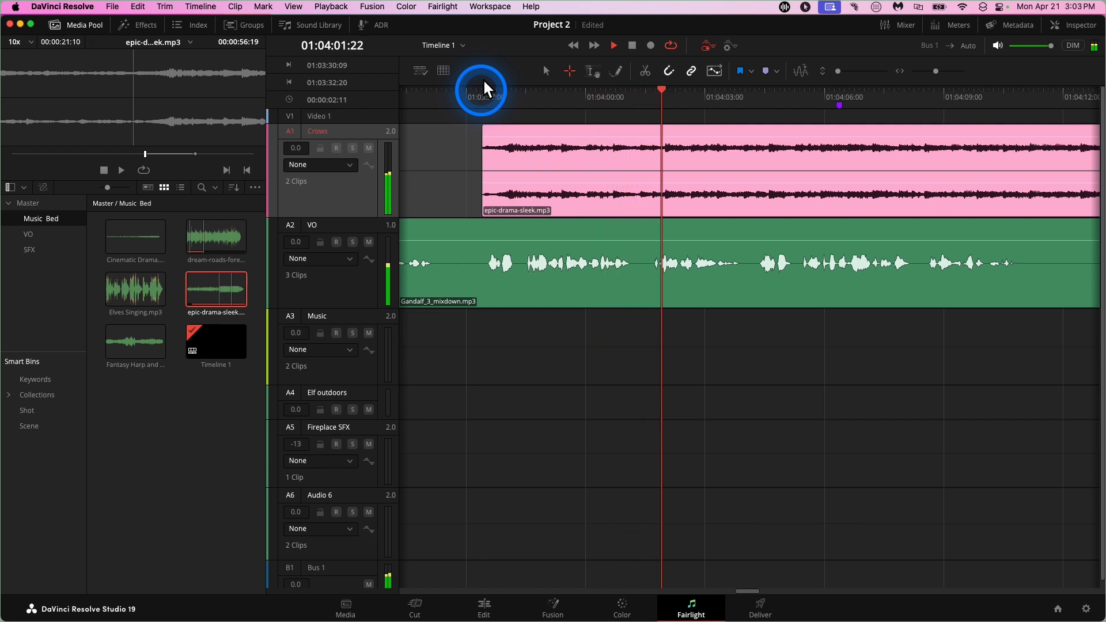
left_click_drag(562, 124, 568, 140)
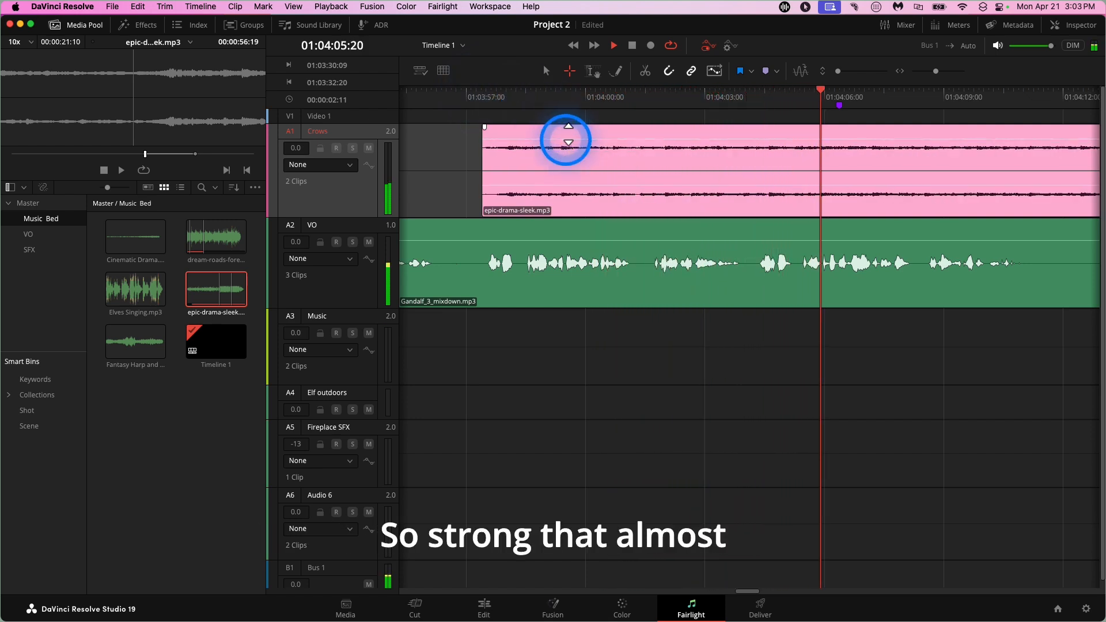
key("space")
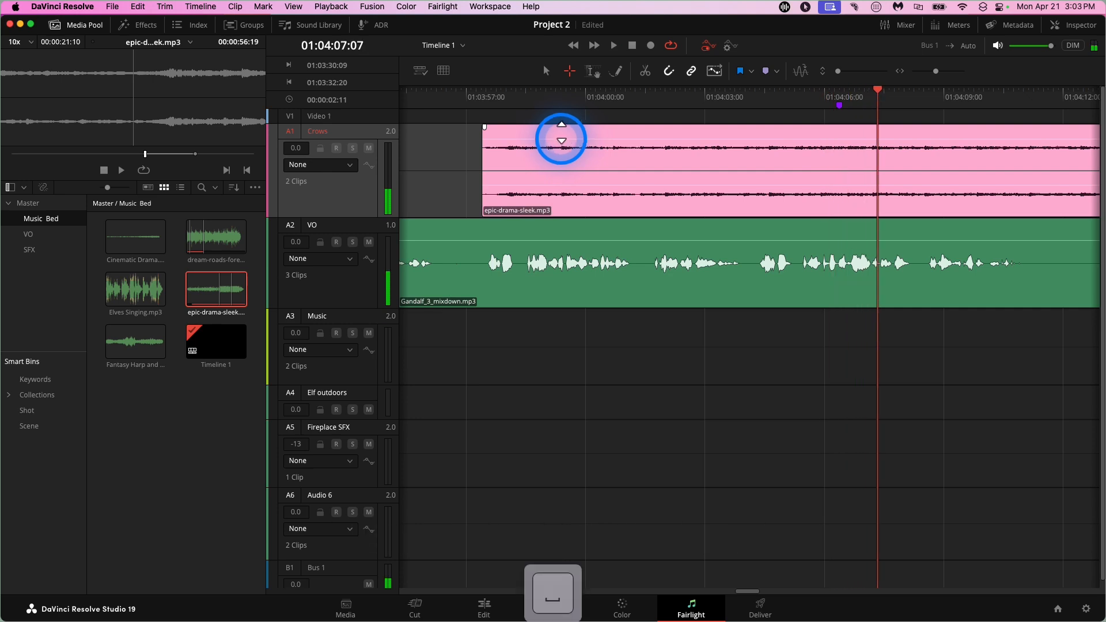
- Replay the music and add a fade-out about 8 seconds long to the epic-drama-sleek clip's end, curving it to drop faster
left_click(469, 91)
key("space")
left_click(706, 345)
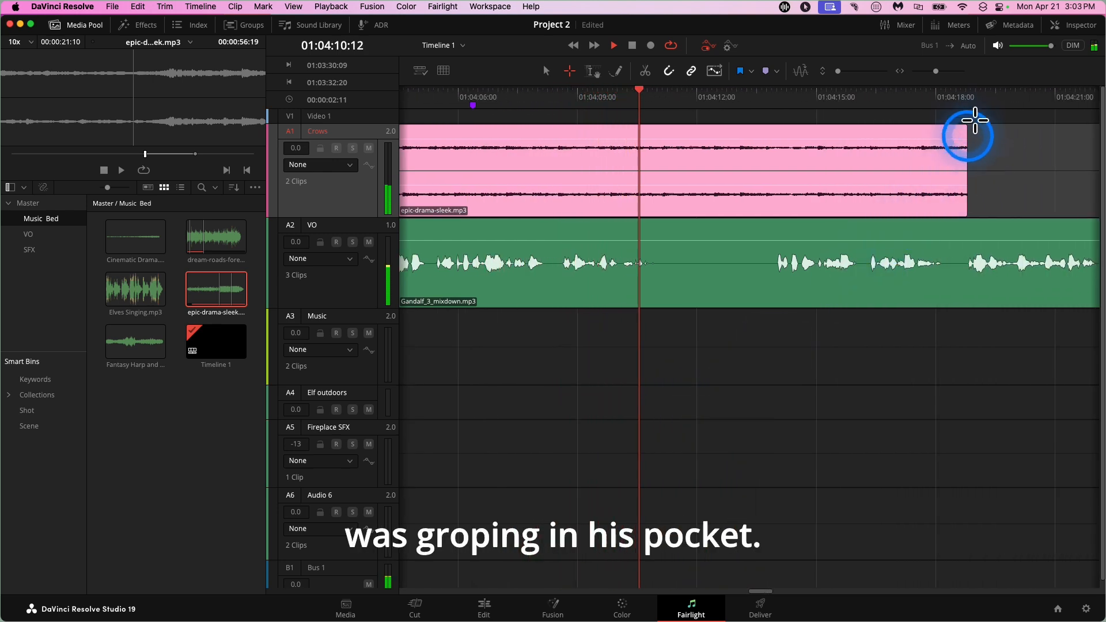
left_click_drag(963, 124, 642, 155)
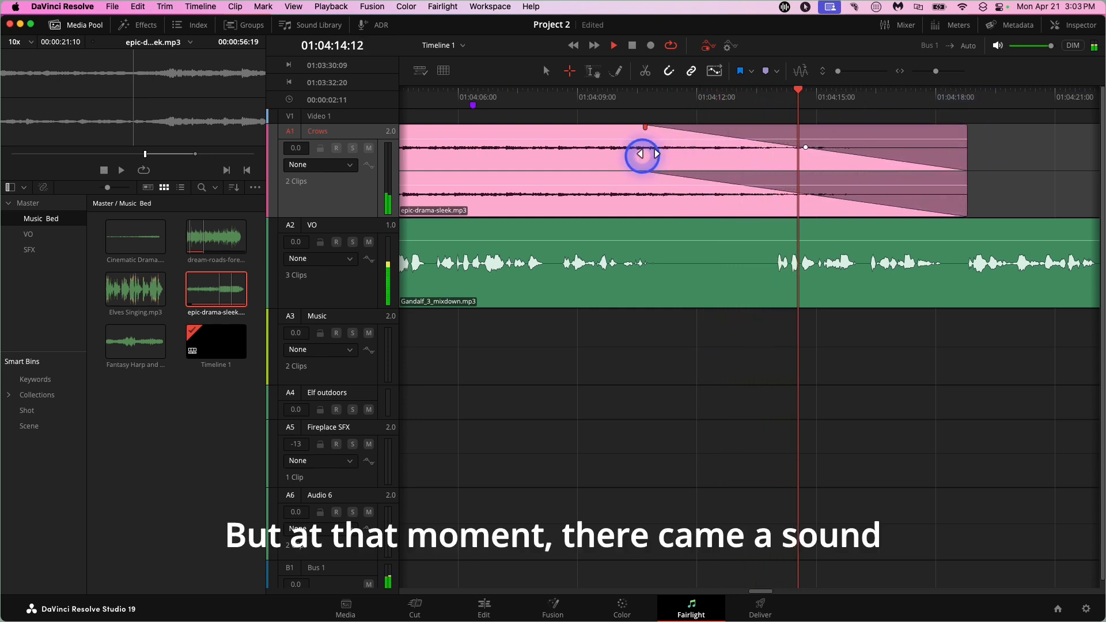
left_click_drag(809, 143, 797, 165)
key("space")
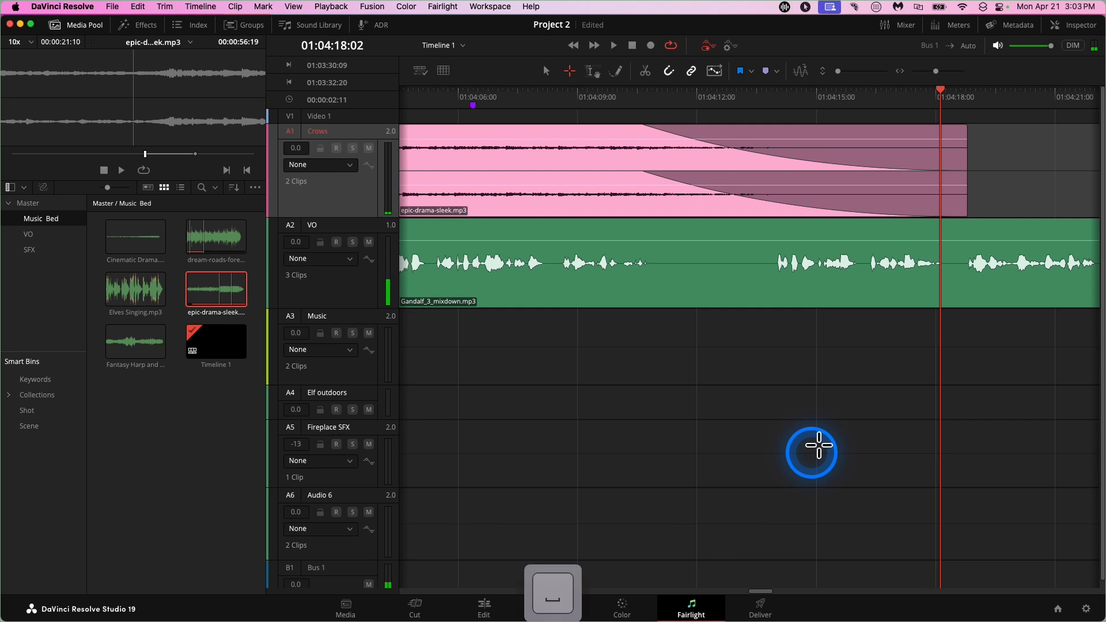
- Move the epic-drama-sleek clip earlier to start at about 01:03:53 and give it a curved fade-in of about 2.5 seconds
scroll(811, 453, "left", 5)
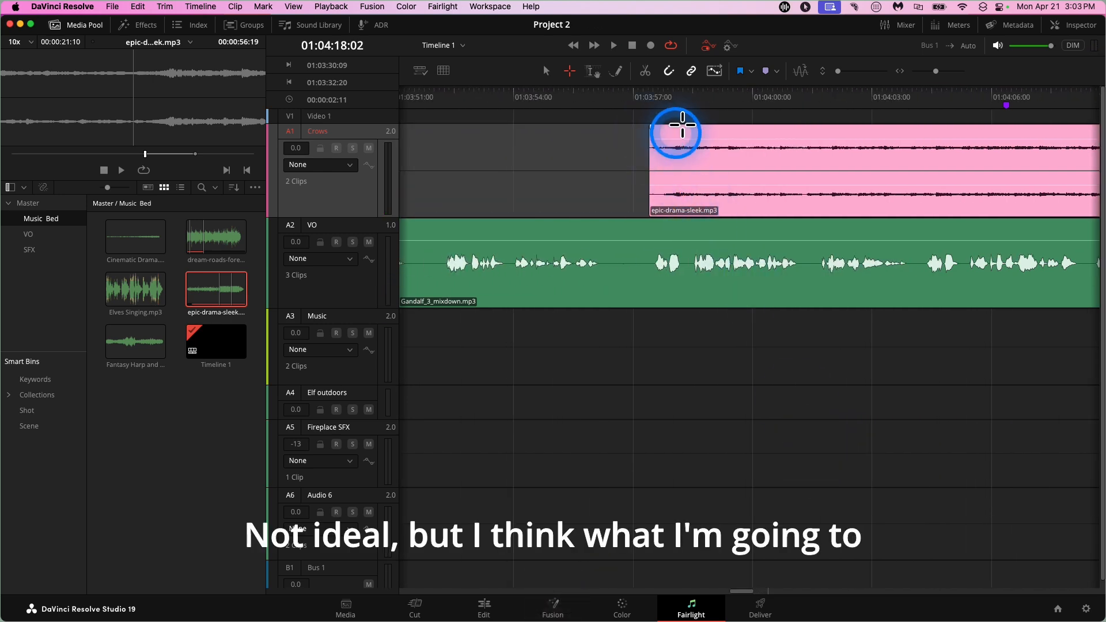
left_click(547, 70)
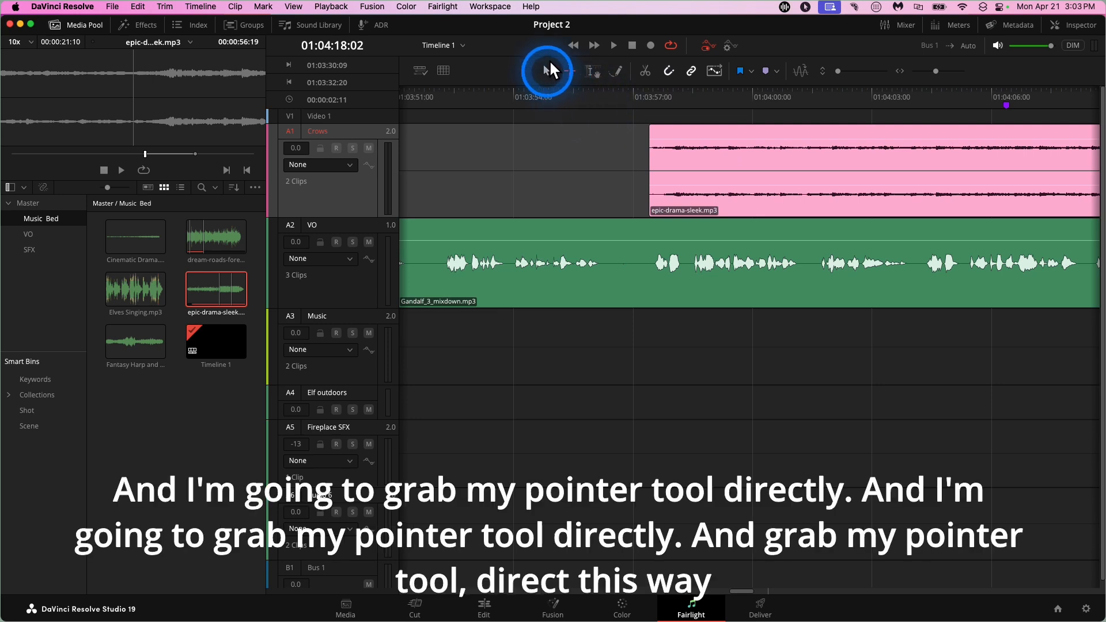
left_click(700, 124)
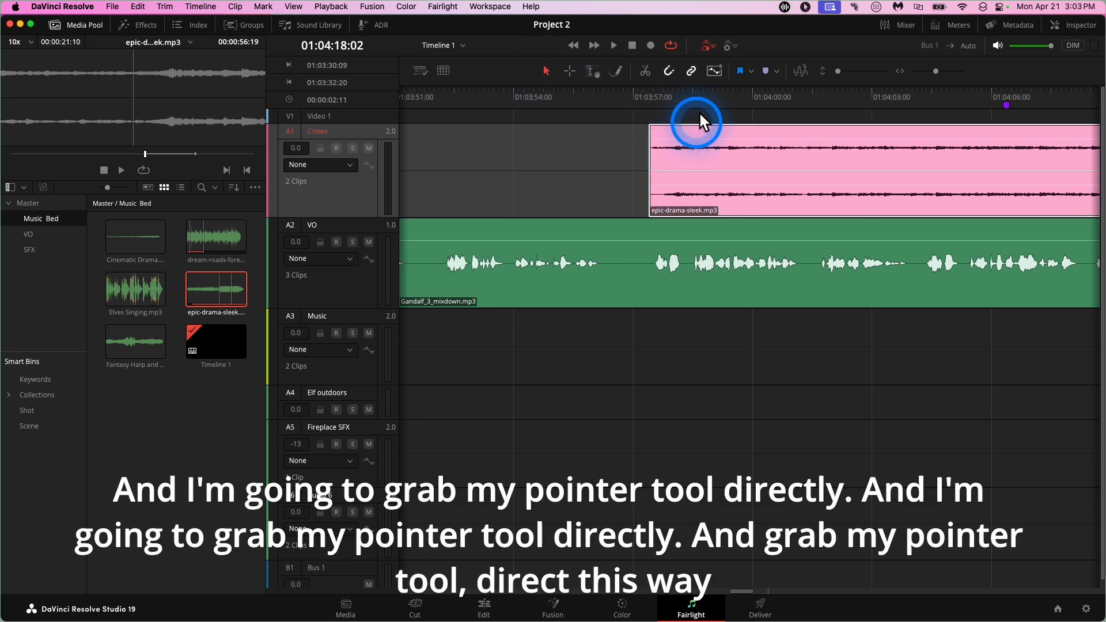
left_click_drag(700, 119, 589, 122)
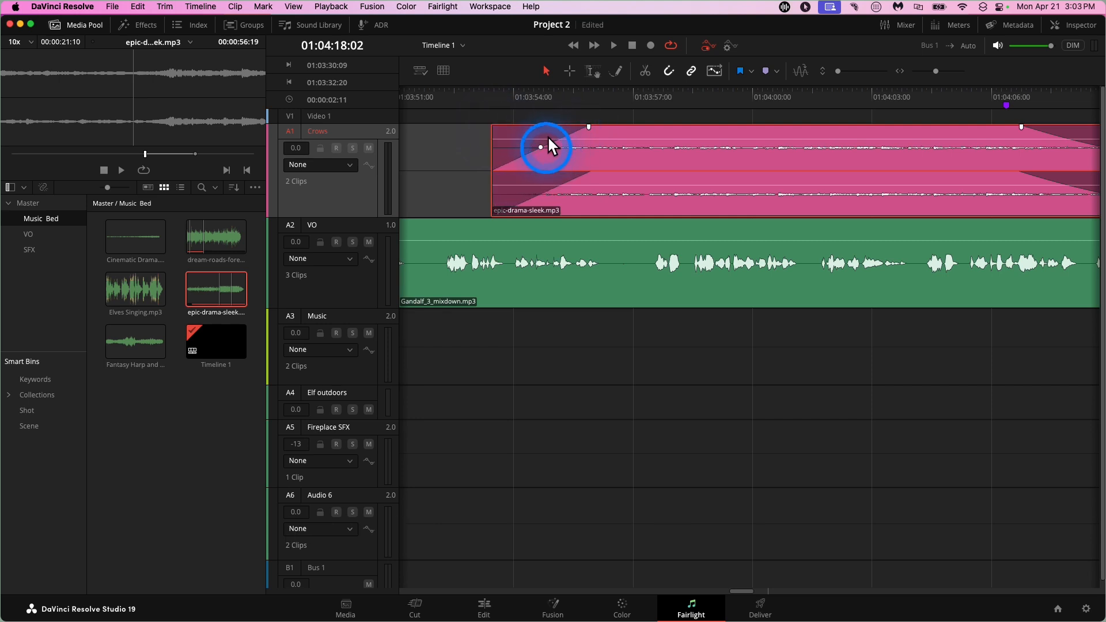
- Play the passage from about 01:03:53 and lower the epic-drama-sleek clip's level a little further, listening past its fade-out
left_click(472, 86)
key("space")
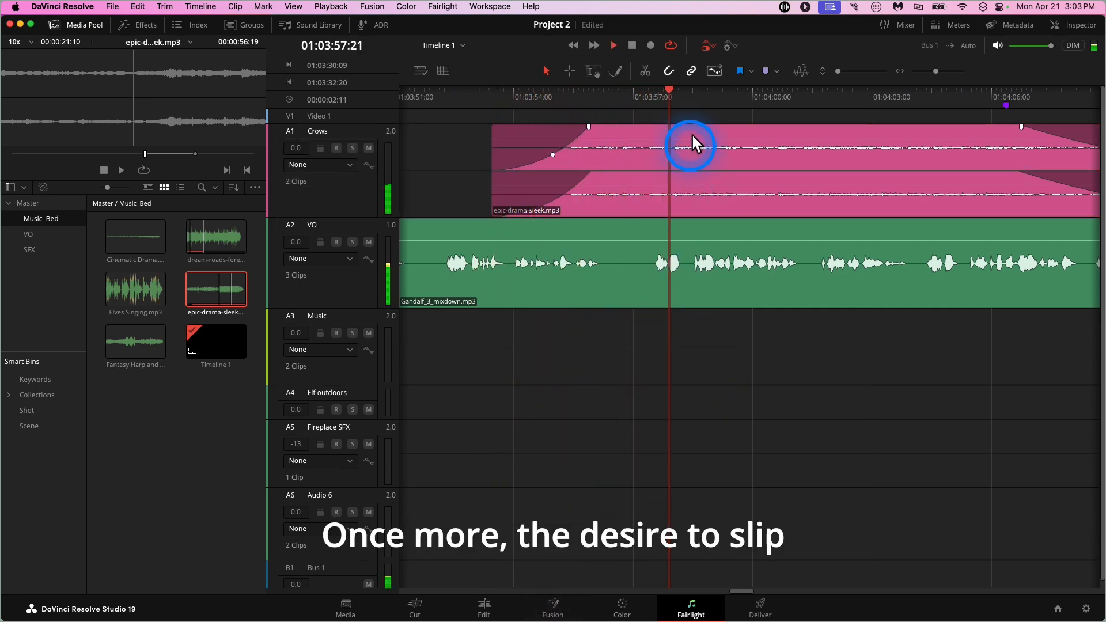
left_click_drag(691, 132, 690, 141)
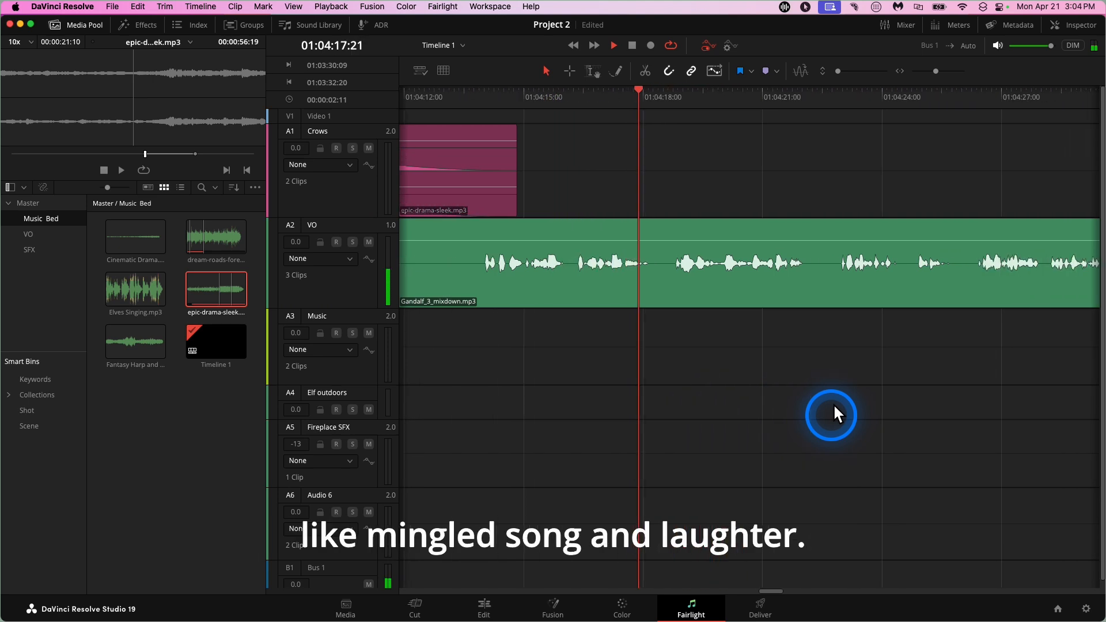
key("space")
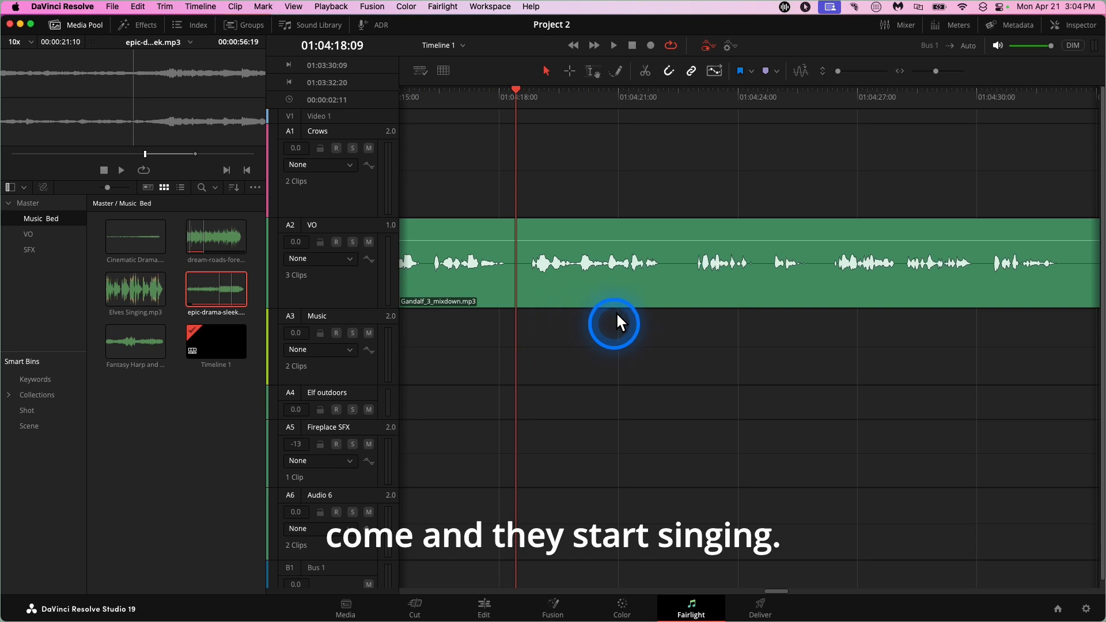
- Look ahead to the marker near 01:04:52 and examine its name and details
scroll(767, 147, "right", 5)
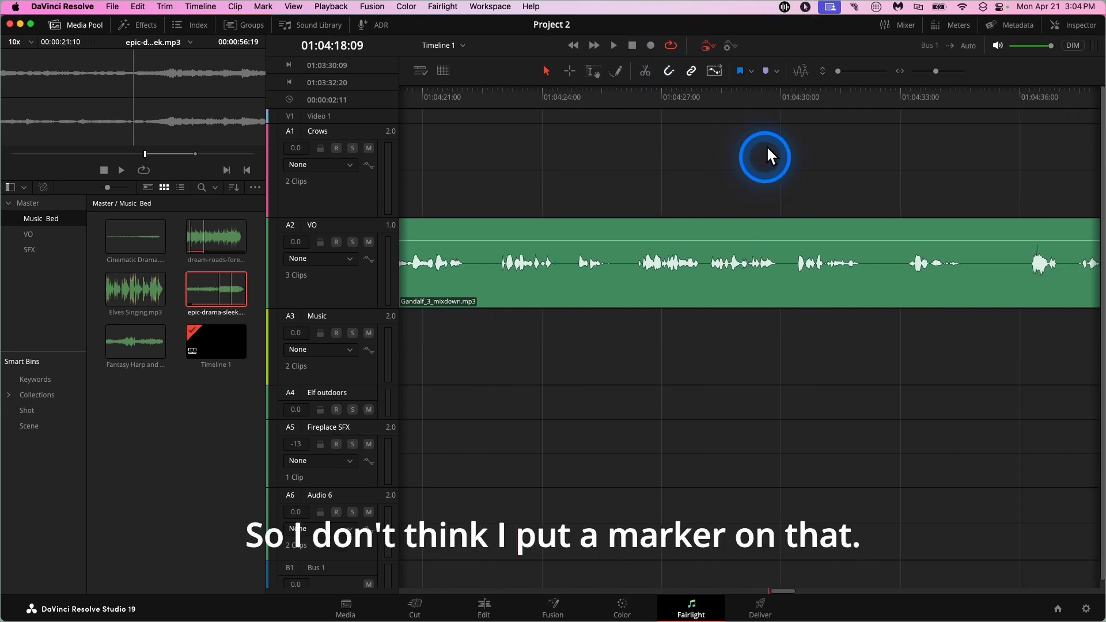
scroll(767, 149, "right", 5)
scroll(767, 150, "right", 2)
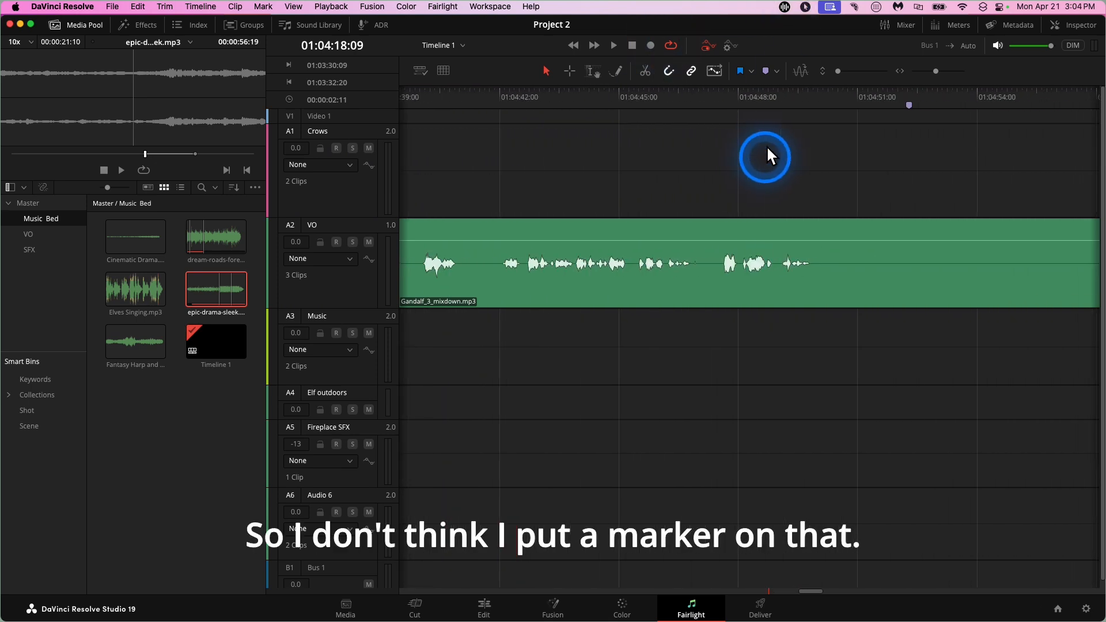
left_click(910, 99)
double_click(911, 99)
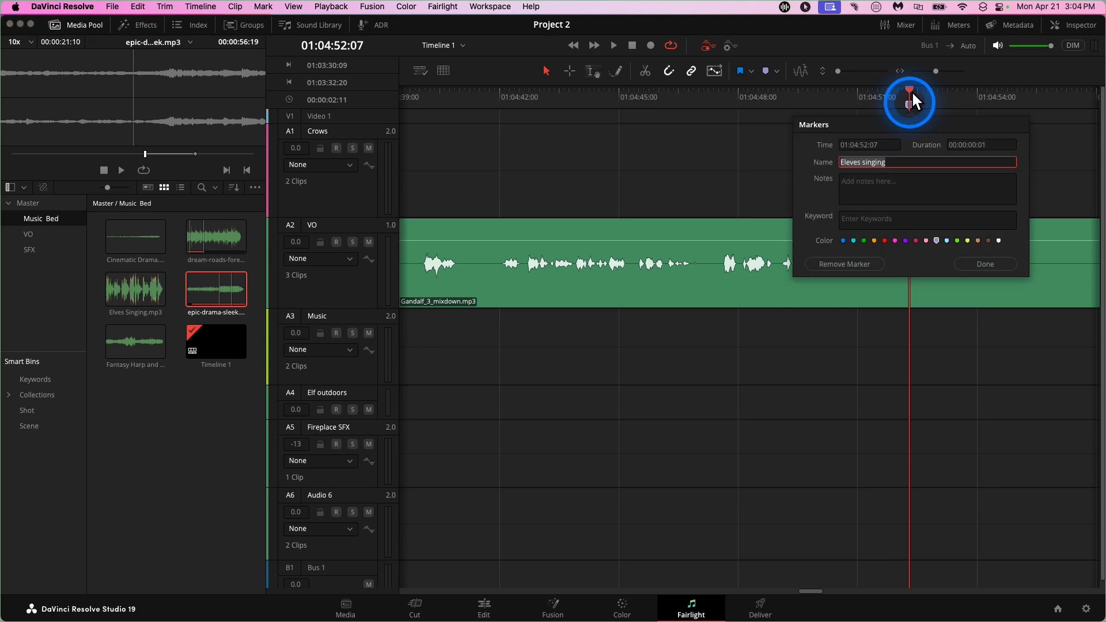
left_click(728, 136)
- Move the Eleves singing marker back along the timeline to 01:04:26:22
left_click(916, 92)
mouse_move(915, 92)
left_mouse_down()
mouse_move(627, 136)
mouse_move(465, 138)
mouse_move(443, 125)
mouse_move(502, 130)
mouse_move(774, 95)
mouse_move(448, 120)
left_mouse_up()
scroll(501, 139, "left", 6)
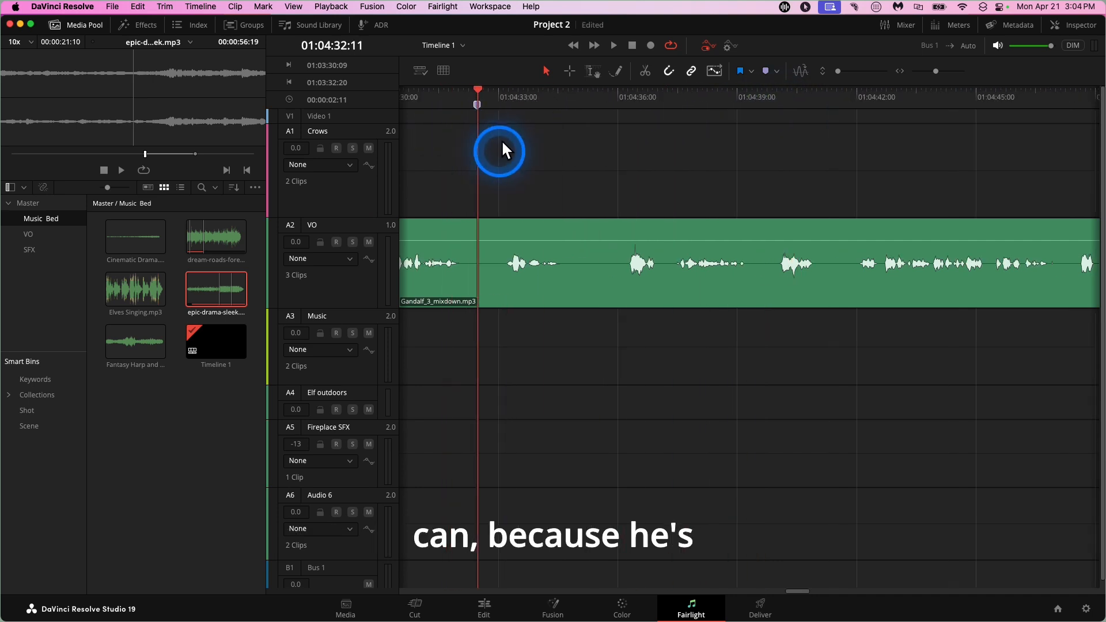
mouse_move(666, 96)
left_mouse_down()
mouse_move(431, 111)
mouse_move(448, 110)
left_mouse_up()
key("Right")
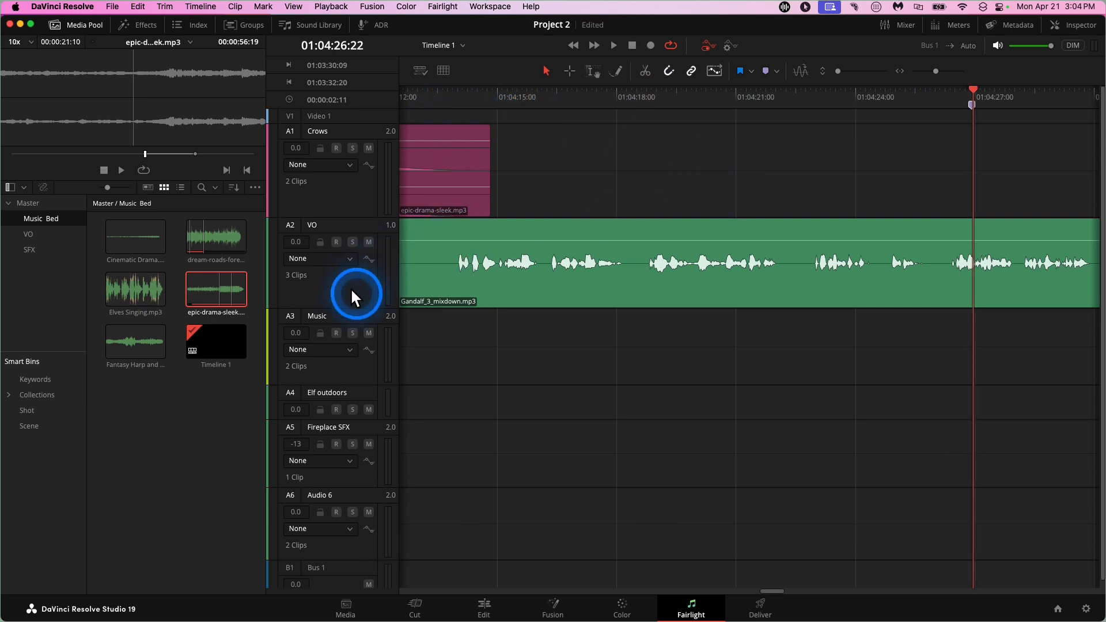
- Place Elves Singing.mp3 on the Audio 6 track at about 01:04:13:22 and play it against the narration
left_click(130, 282)
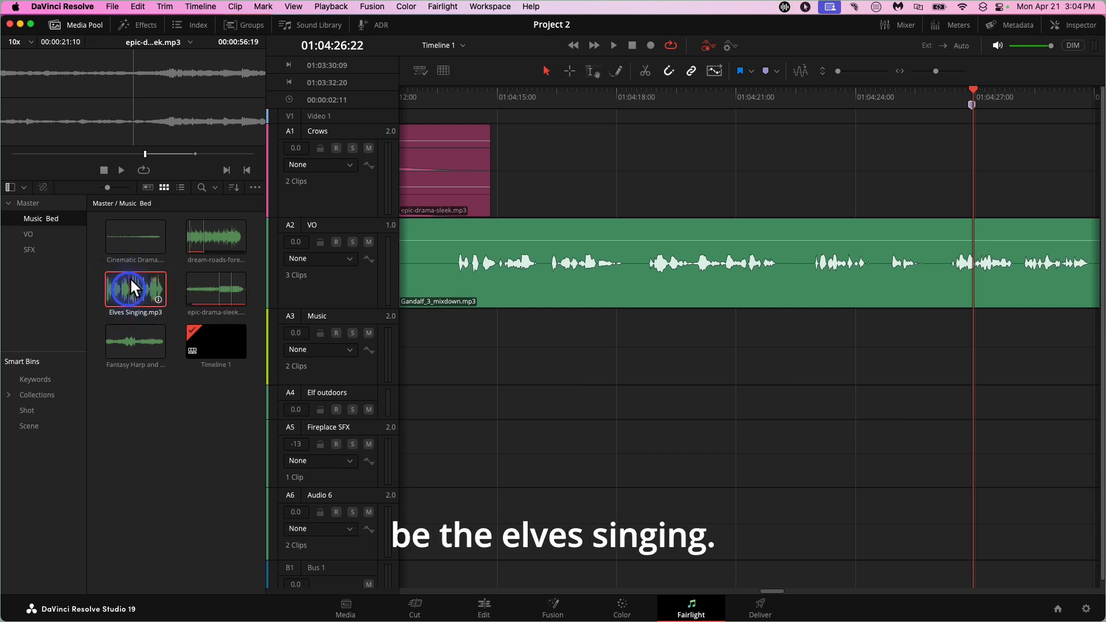
left_click_drag(132, 282, 458, 490)
left_click(524, 102)
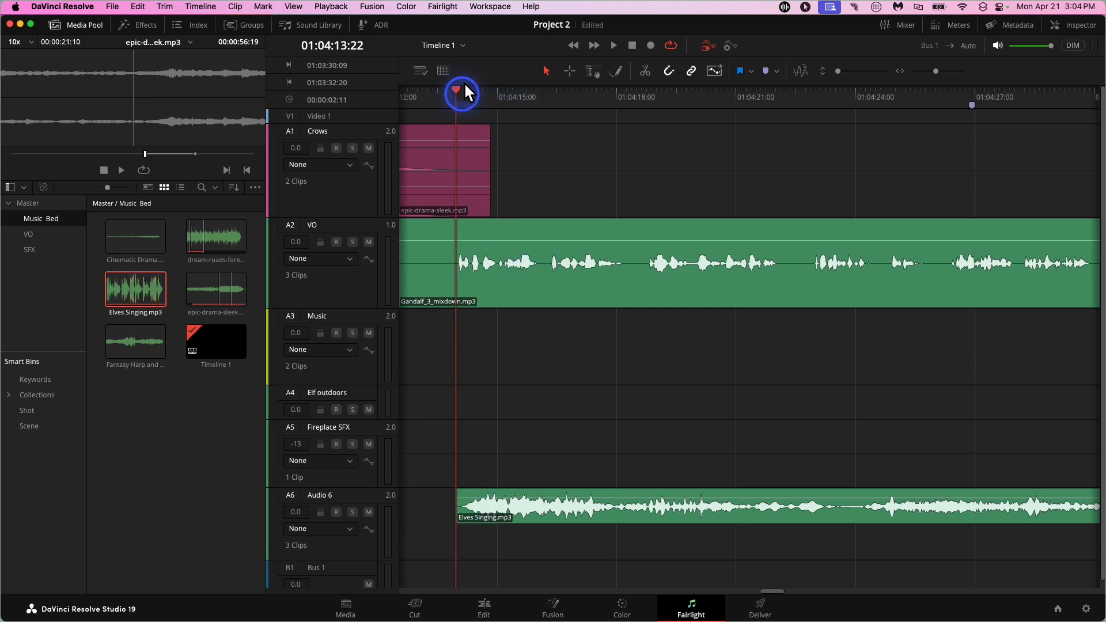
key("space")
left_click(552, 415)
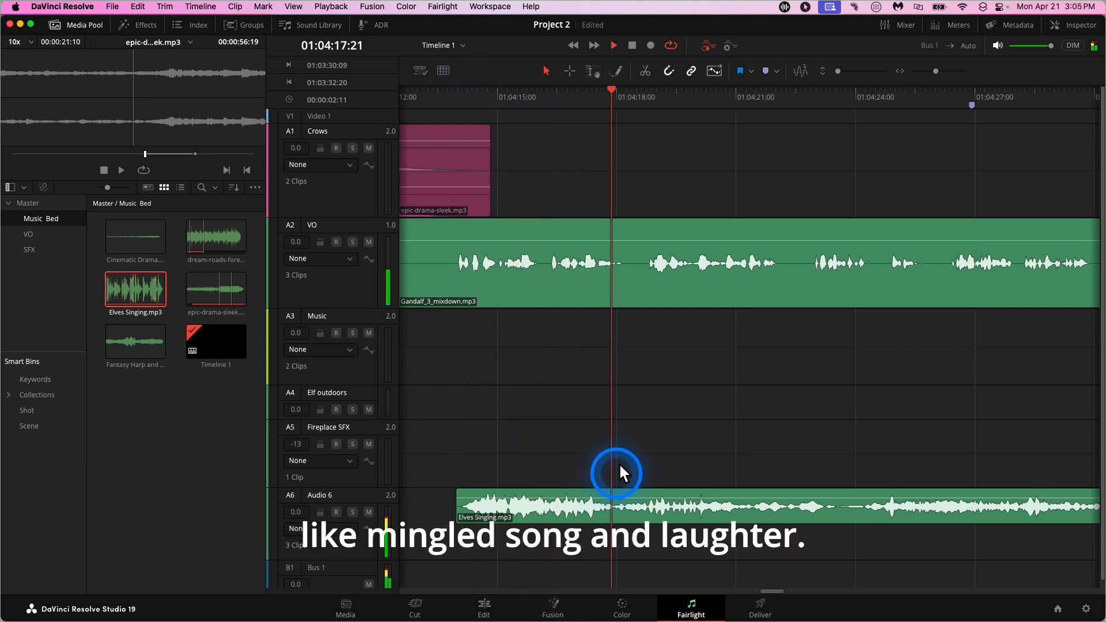
- Lower the Elves Singing.mp3 clip's level, then collapse the Fireplace SFX track's height and enlarge the Audio 6 track
left_click_drag(618, 491, 618, 499)
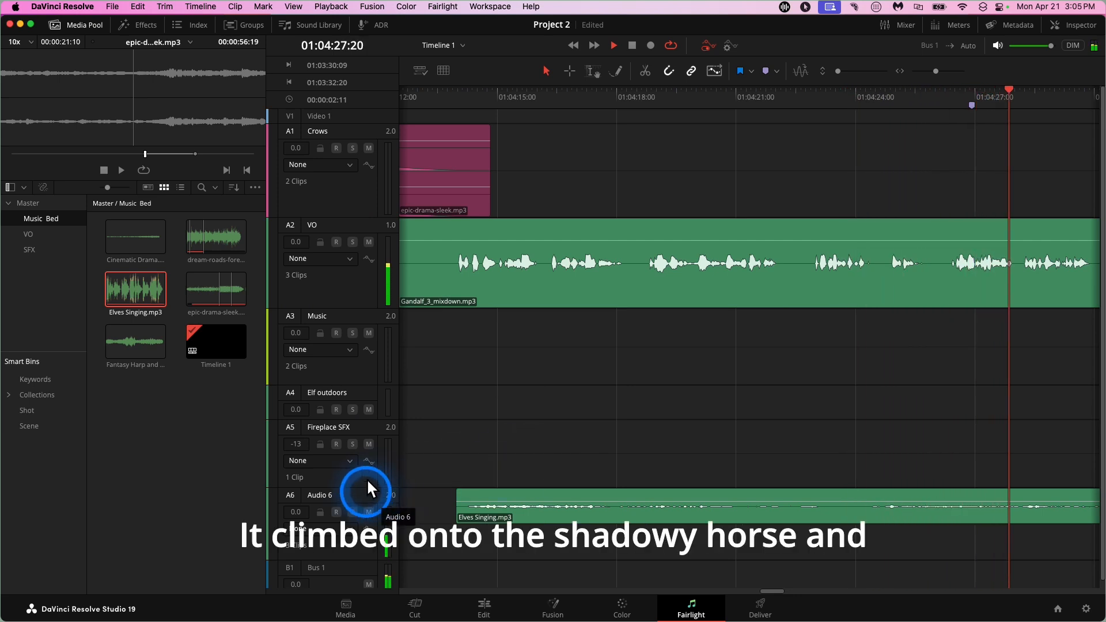
left_click_drag(367, 484, 365, 419)
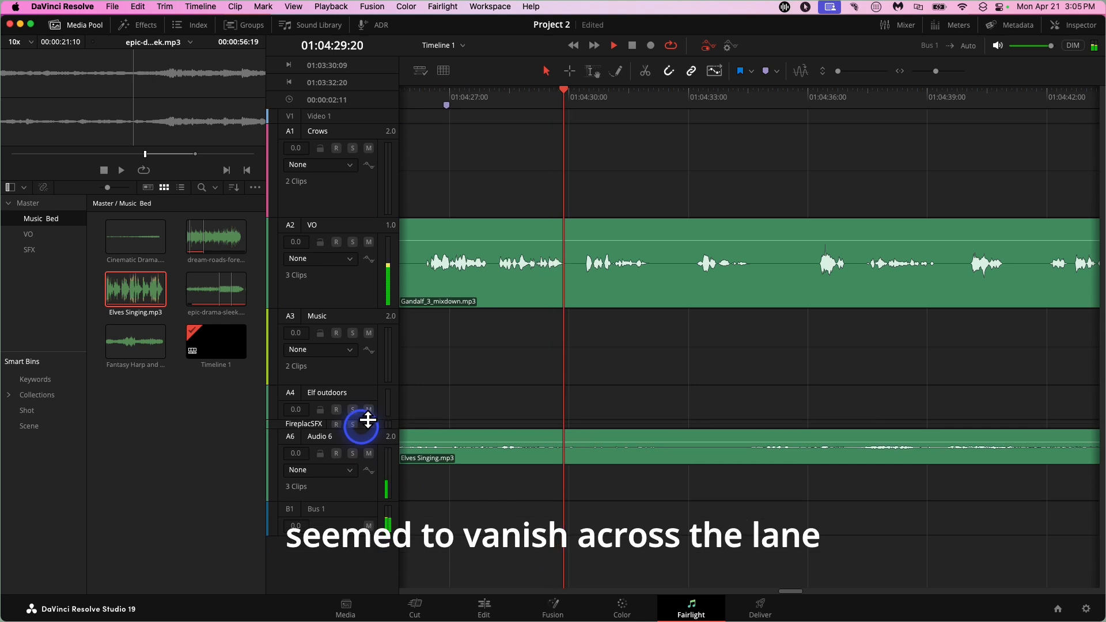
left_click_drag(362, 492, 360, 575)
key("space")
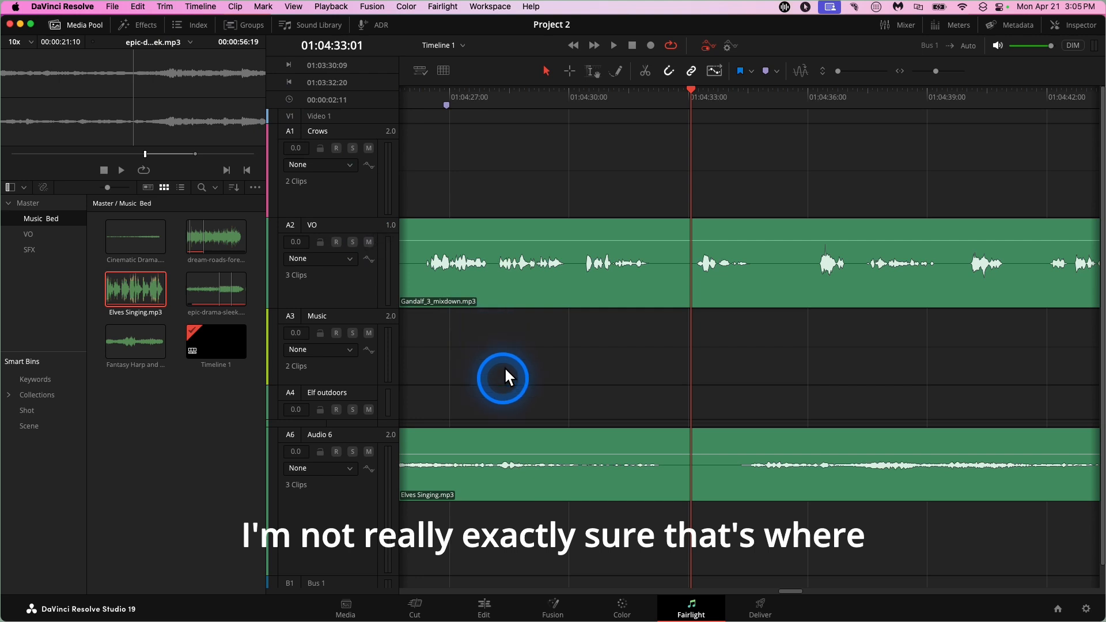
- Return to about 01:04:26:05 and listen to the narration line about climbing onto the shadowy horse
scroll(505, 369, "left", 5)
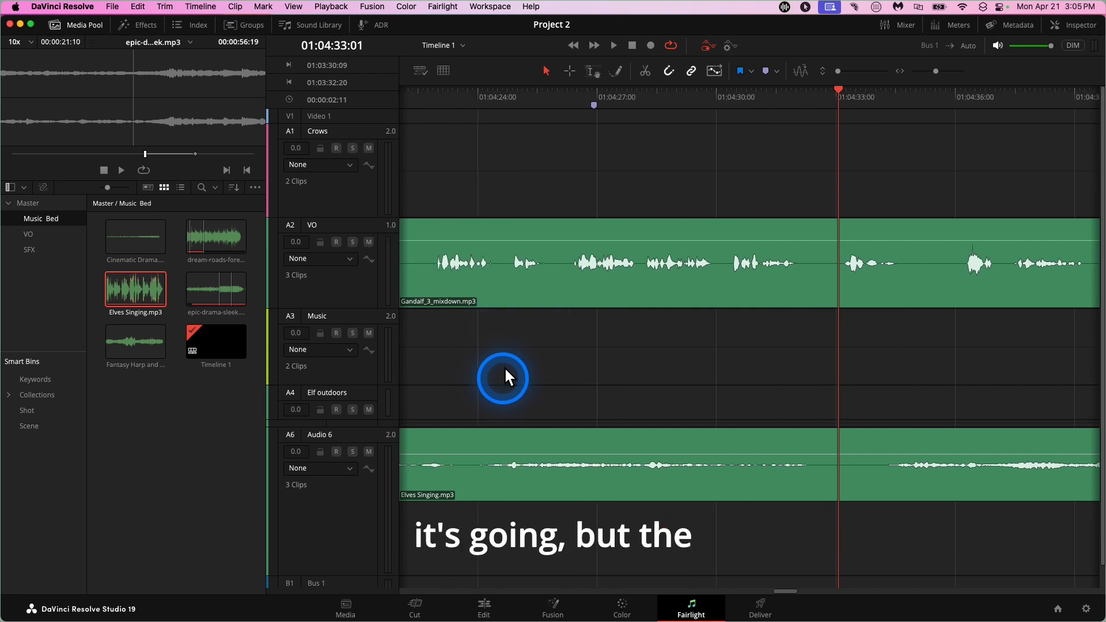
left_click(610, 86)
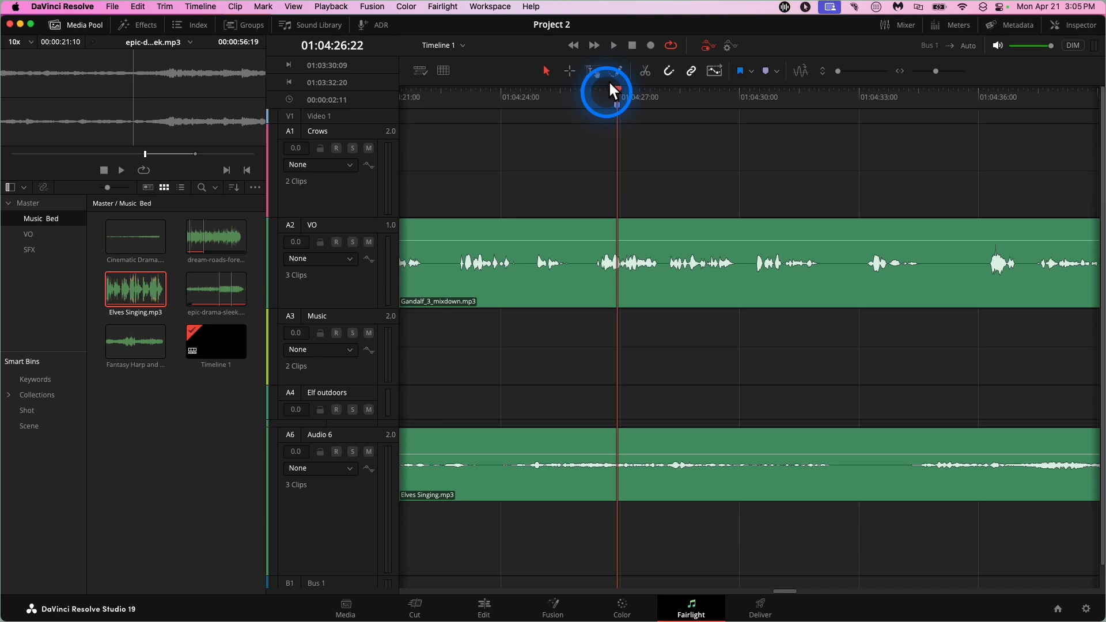
left_click(592, 86)
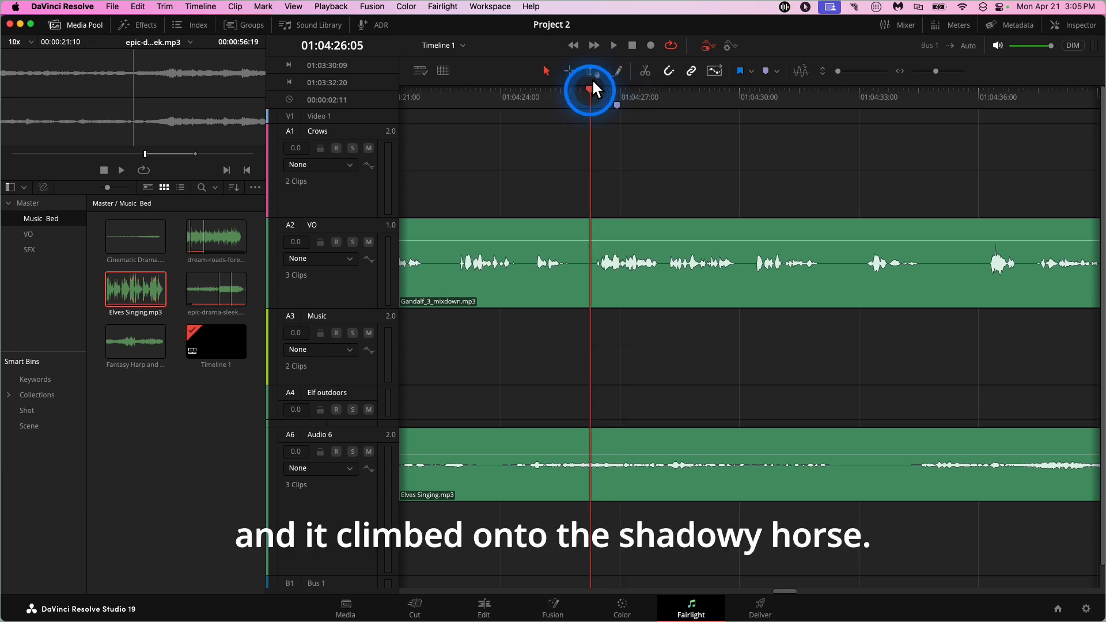
key("space")
key("space")
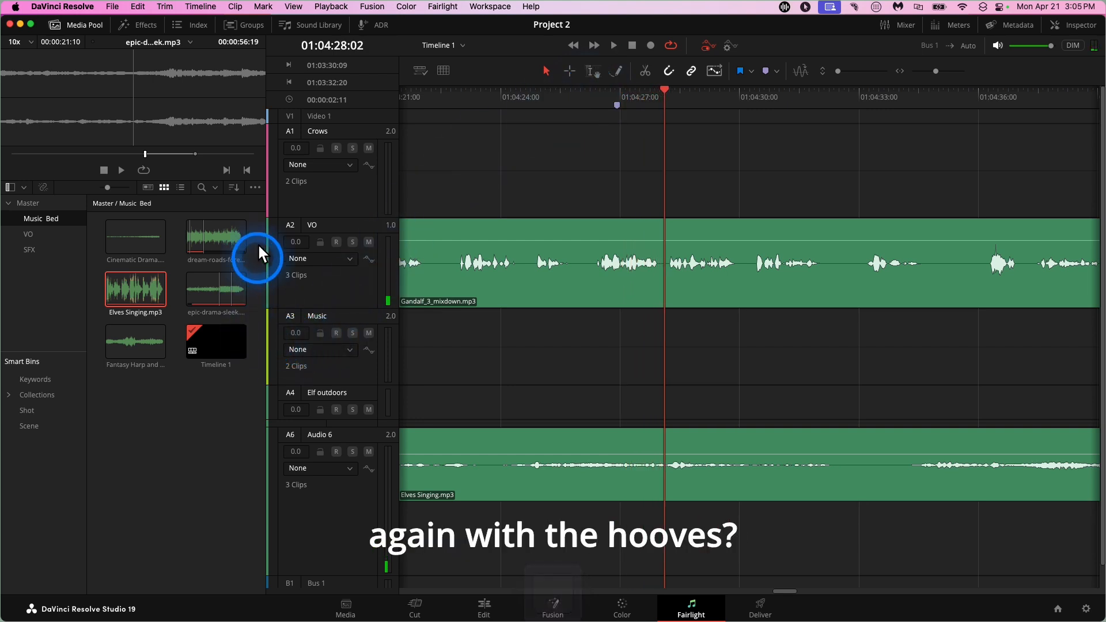
- Place Animal Horse Canters By On Gravel.wav from the SFX bin on the Crows track, starting at about 01:04:24
left_click(30, 250)
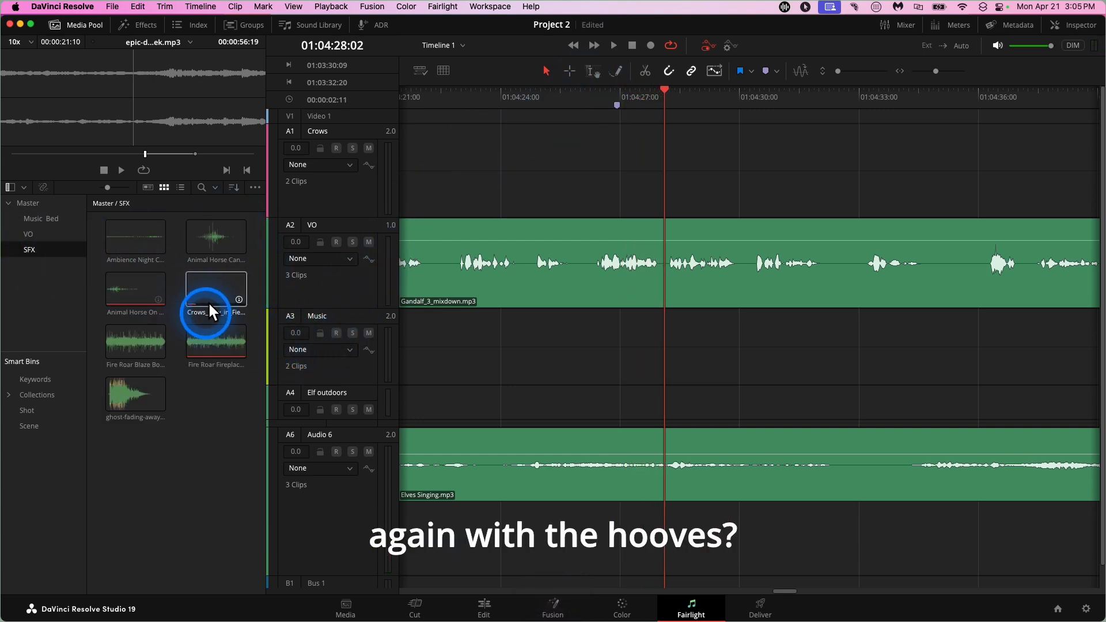
left_click(216, 284)
left_click(130, 299)
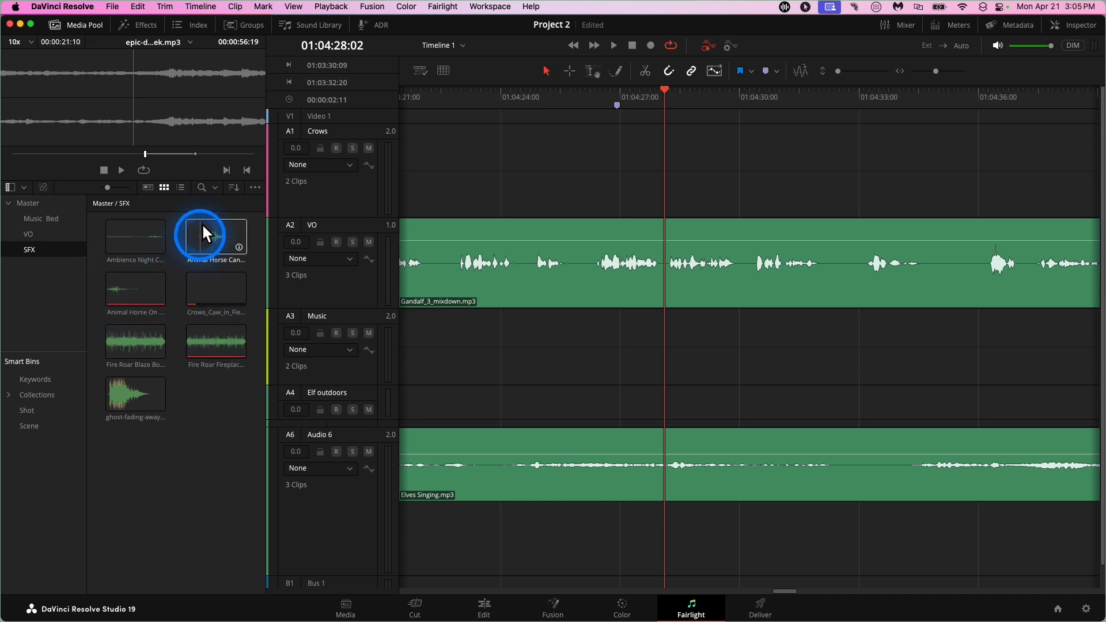
left_click_drag(202, 223, 519, 153)
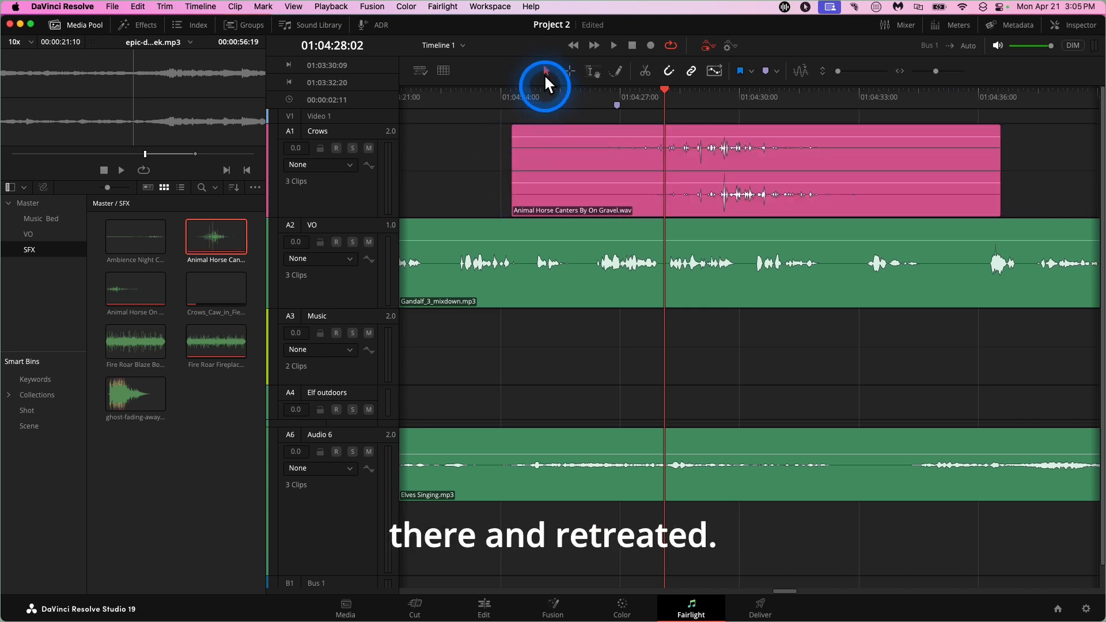
- Play the horse canter clip from its start and lower its level beneath the narration
left_click(514, 86)
key("space")
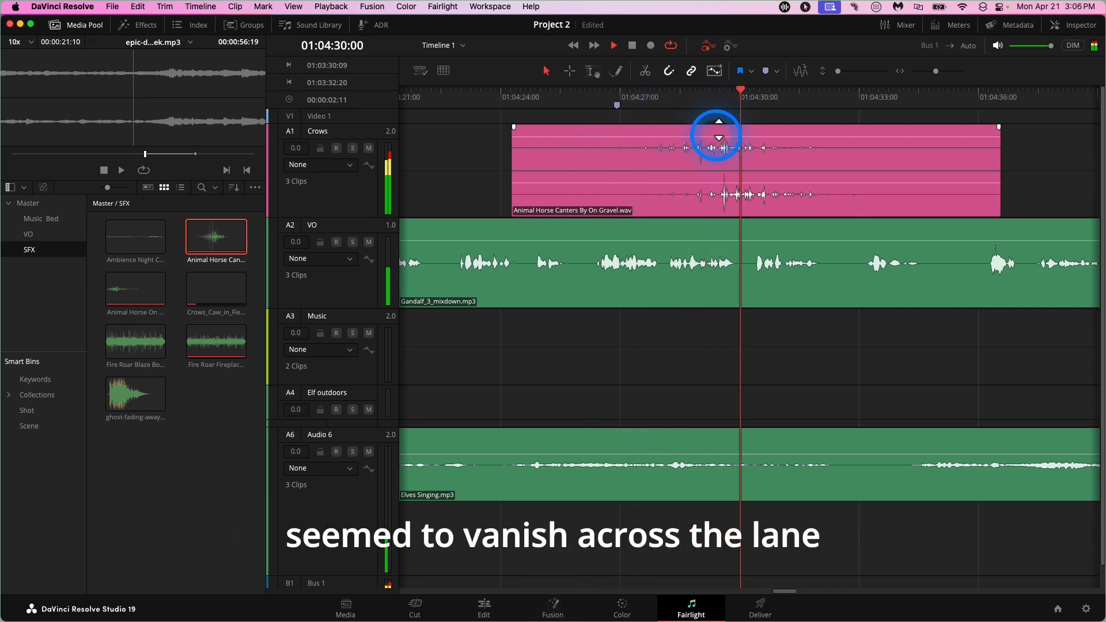
left_click_drag(718, 131, 718, 136)
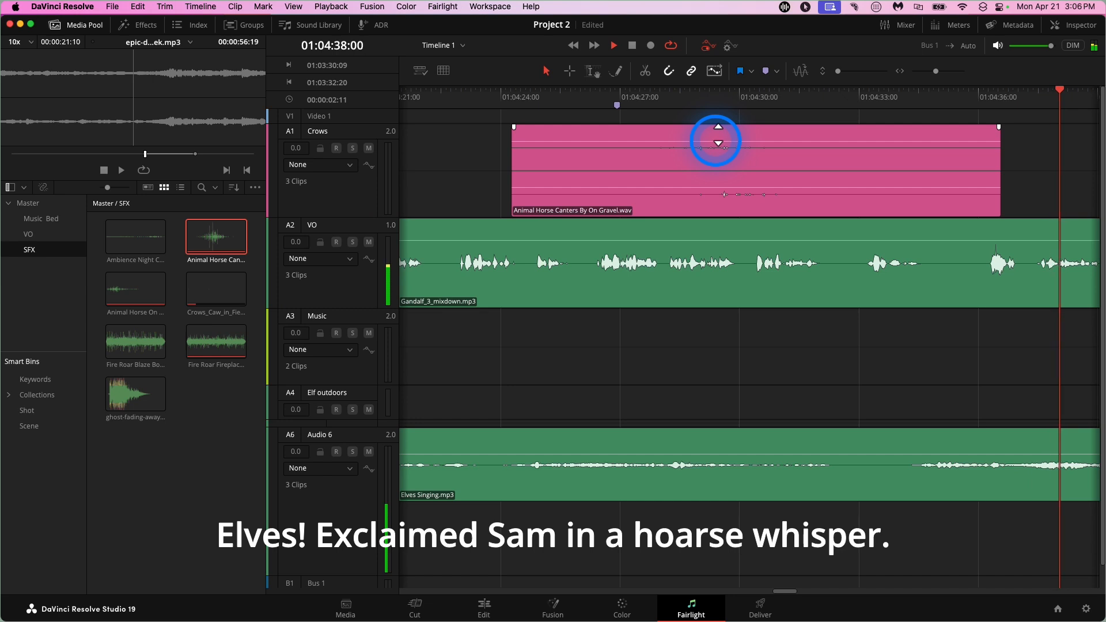
key("super+minus")
key("super+minus")
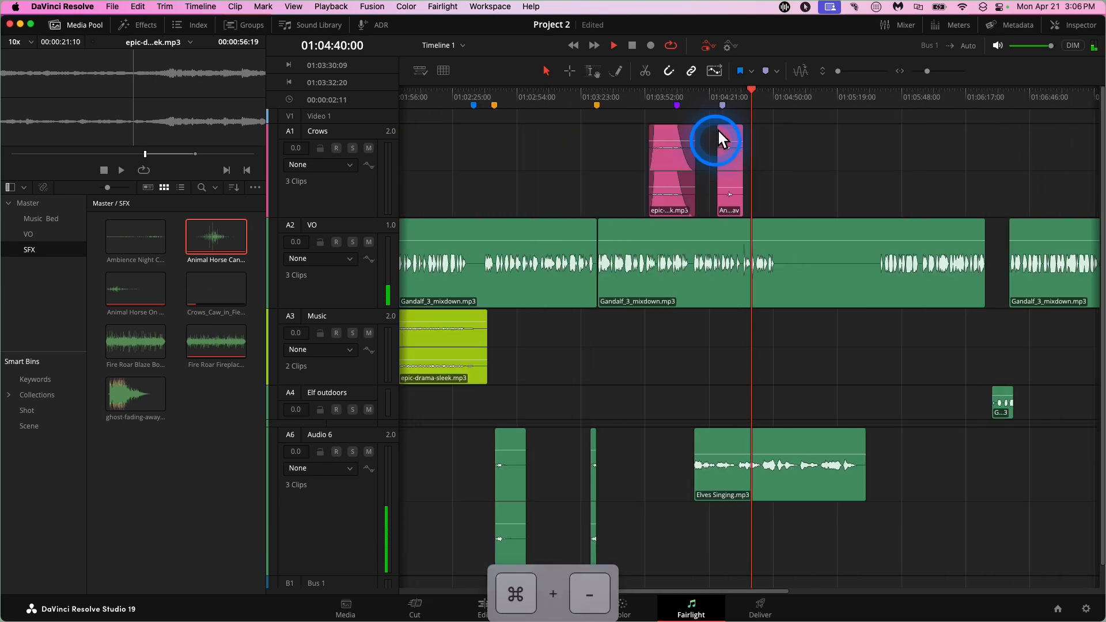
key("space")
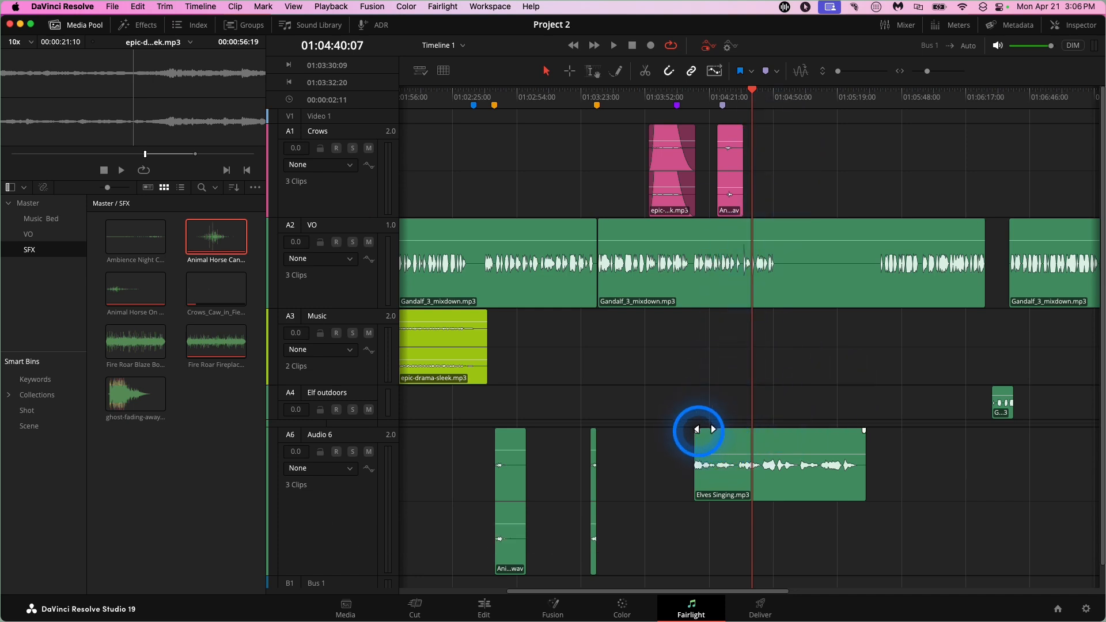
- Add a fade-in of about 29 seconds to Elves Singing.mp3 and play it from near the clip's start
left_click_drag(695, 428, 759, 433)
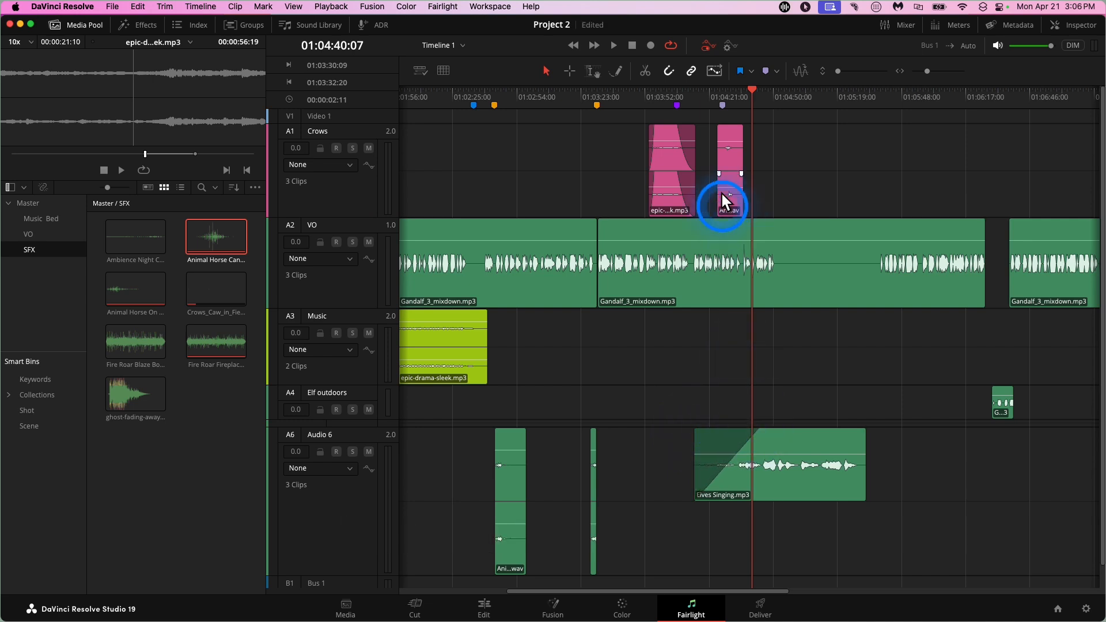
left_click(699, 91)
key("space")
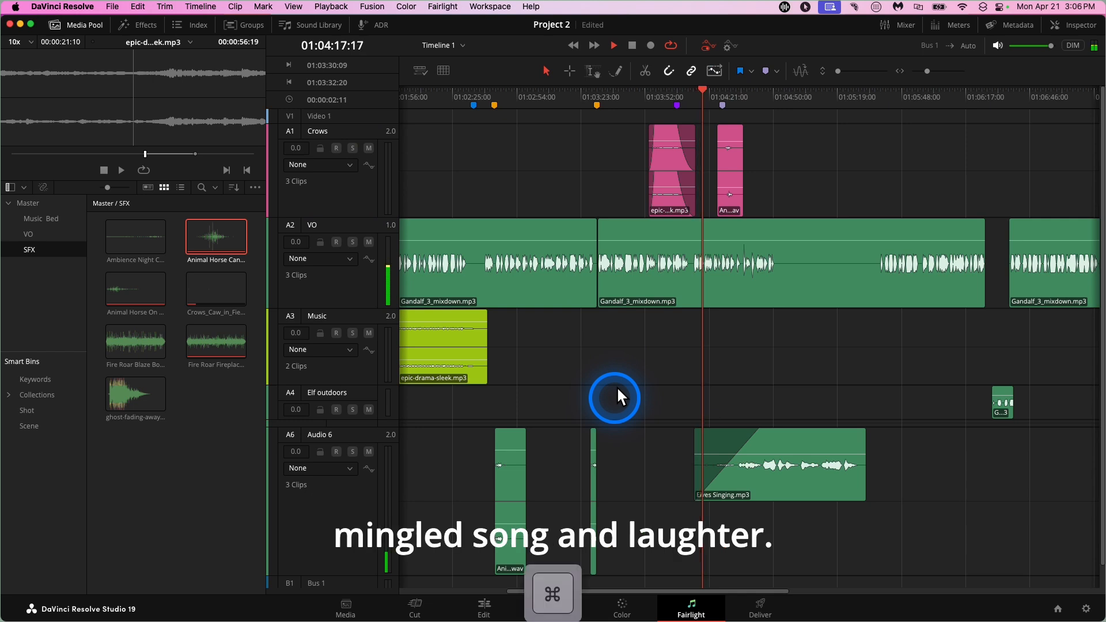
key("super+equal")
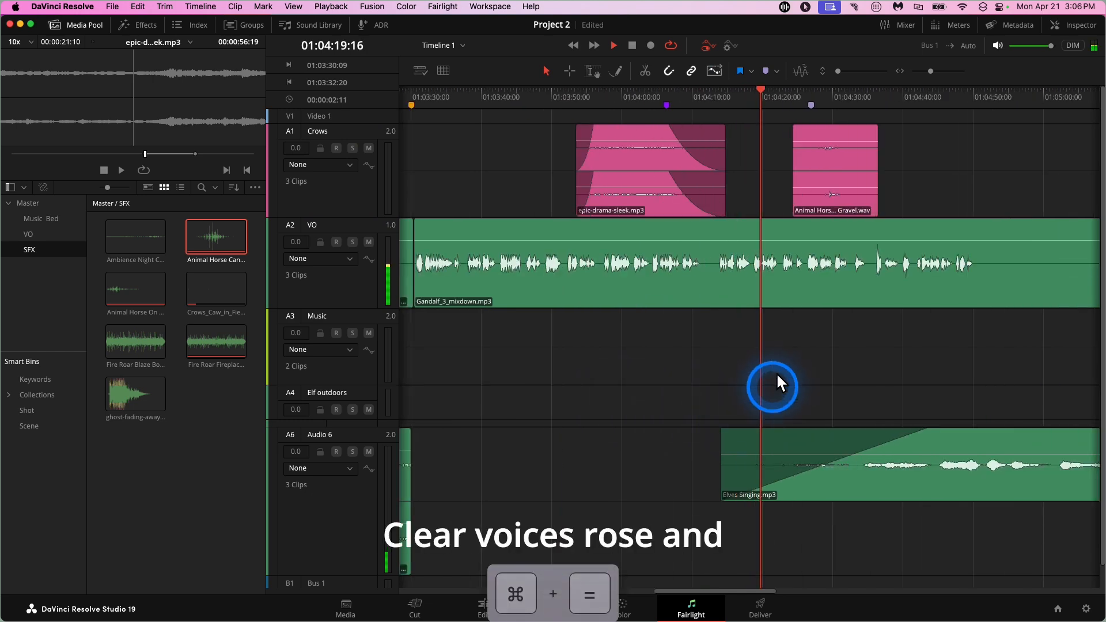
scroll(778, 372, "right", 2)
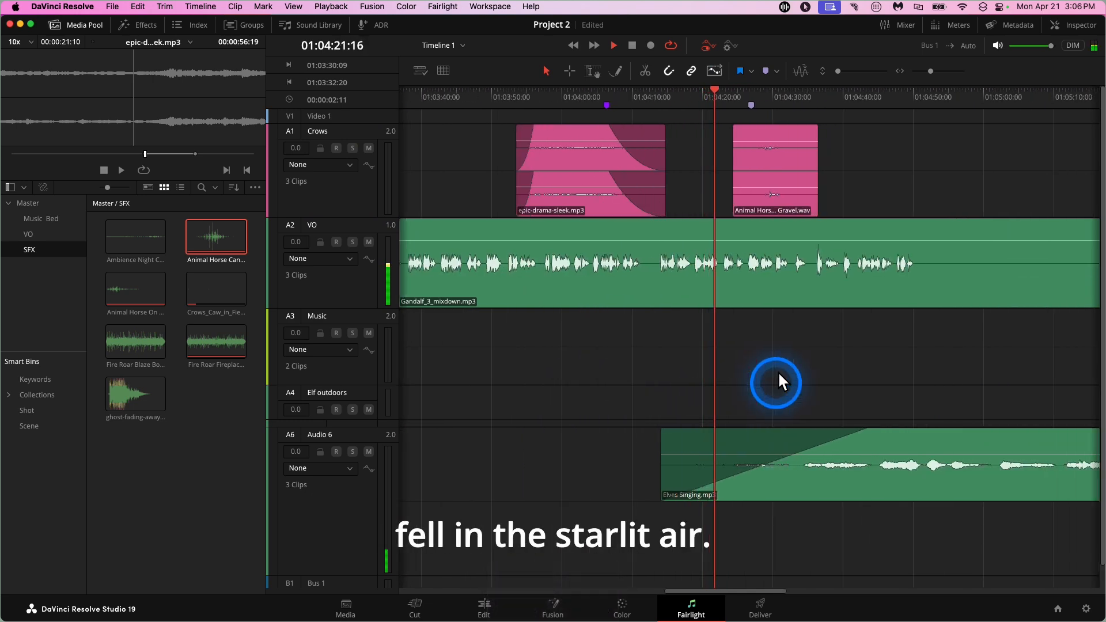
scroll(779, 375, "right", 5)
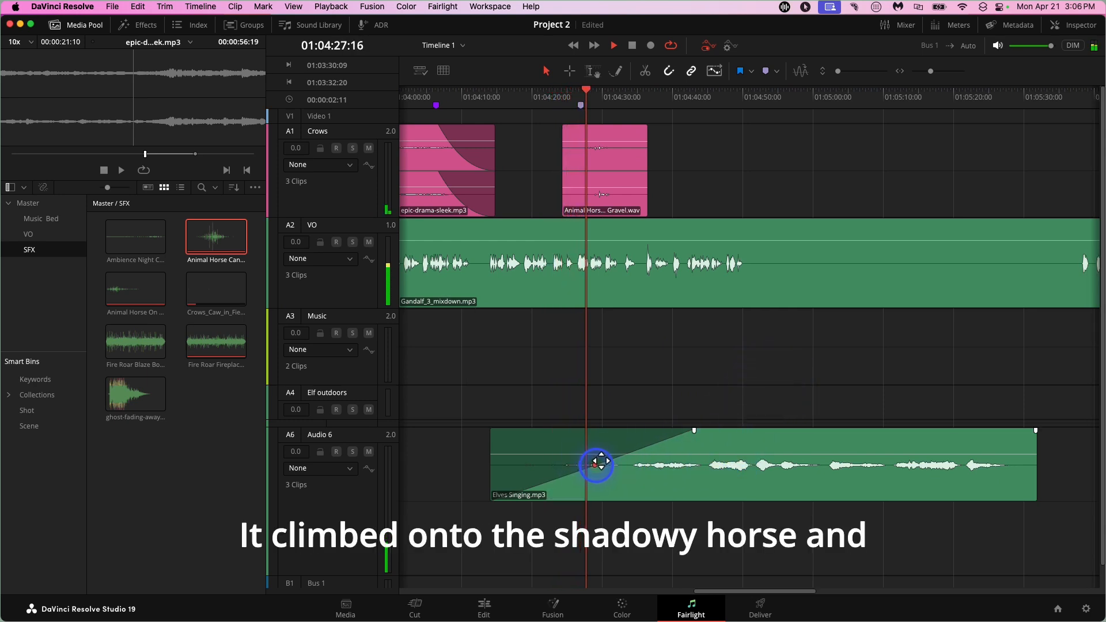
- Bend the Elves Singing.mp3 fade-in into a more gradual curve and extend it to about 01:04:53
left_click_drag(597, 462, 620, 467)
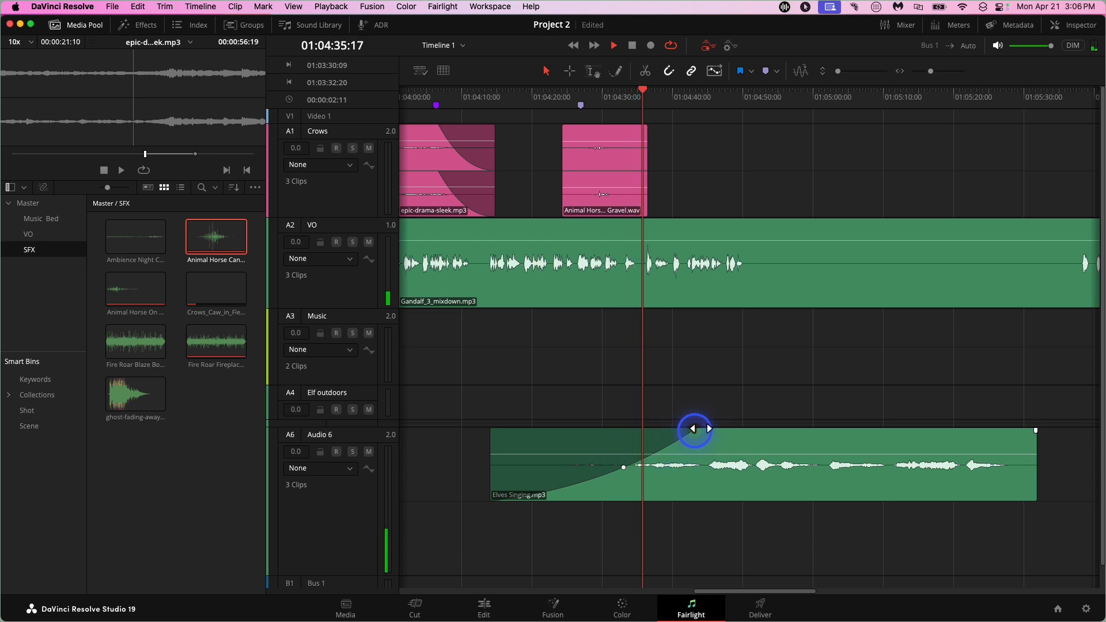
left_click_drag(694, 428, 769, 430)
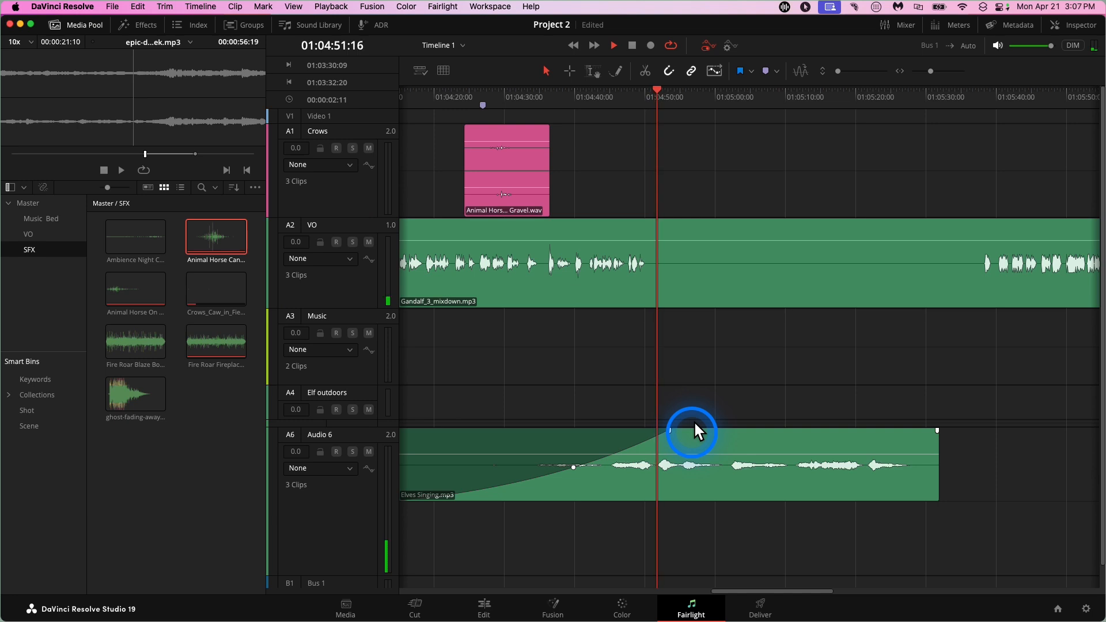
key("space")
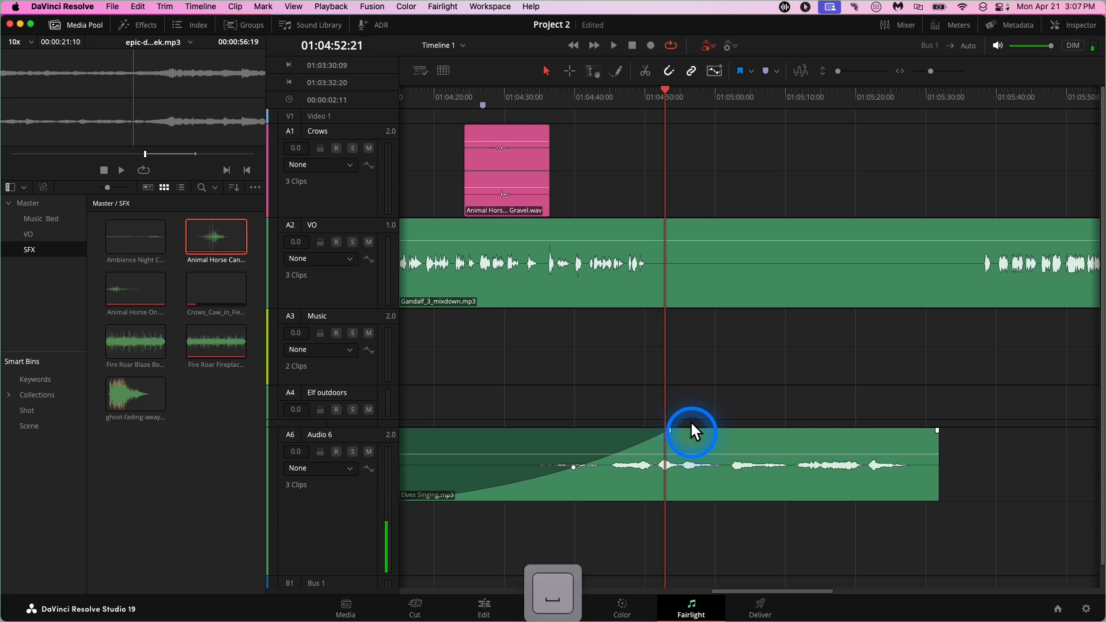
- Move Elves Singing.mp3 about 4 seconds later and listen to the narration line "The song ended" near 01:05:38
left_click_drag(684, 447, 723, 426)
left_click(692, 428)
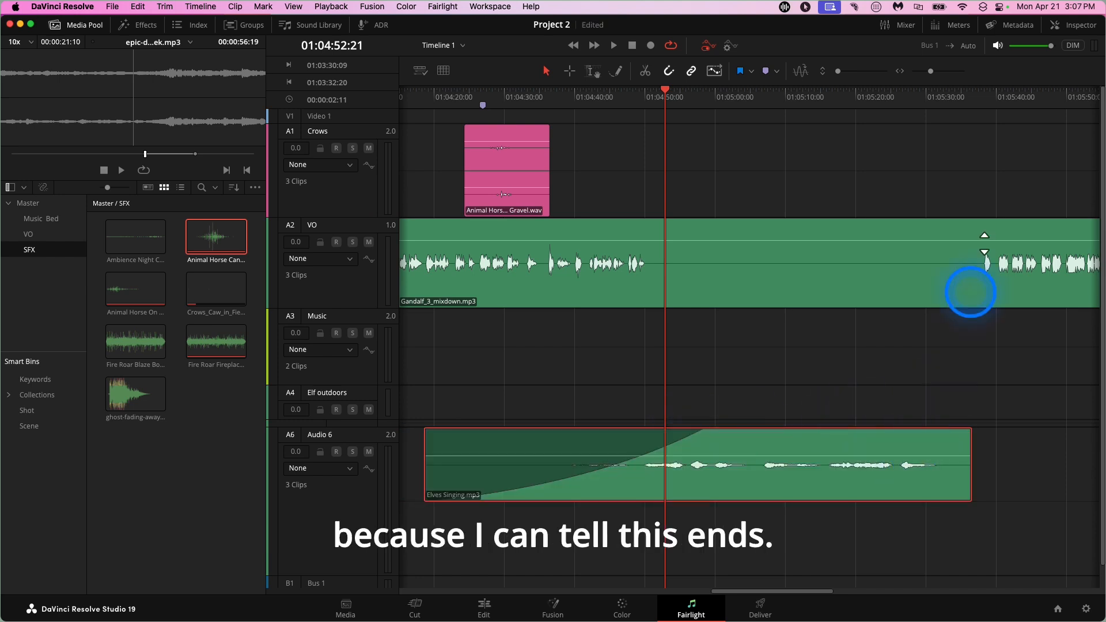
left_click(984, 88)
key("space")
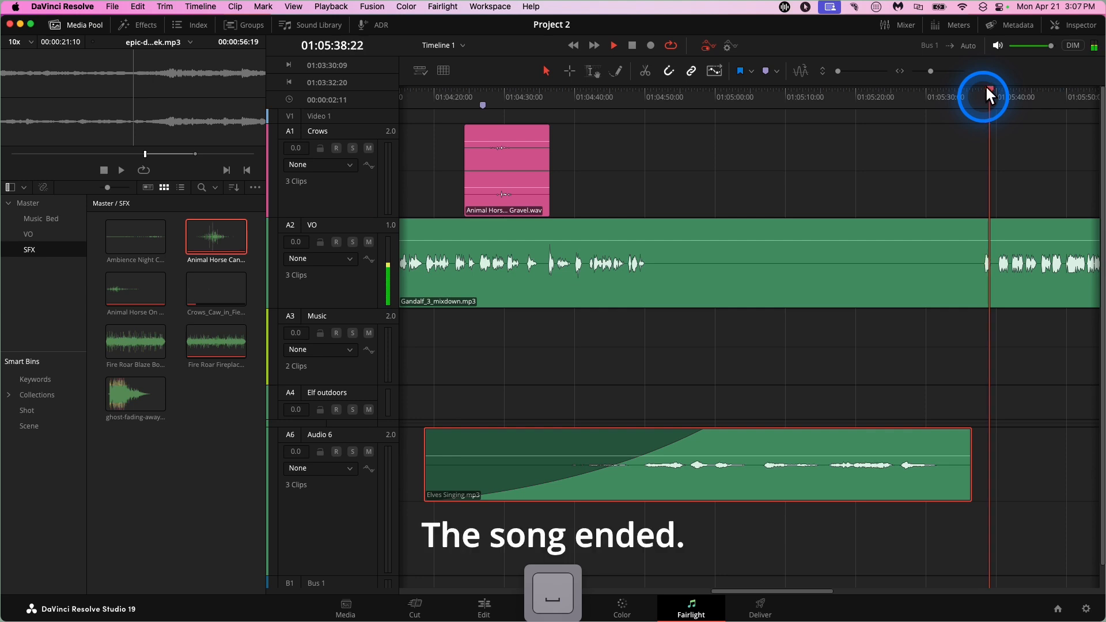
key("space")
- Reposition Elves Singing.mp3 so it ends at 01:05:39:13, checking its ending against the narration from 01:05:33:14
left_click_drag(863, 433, 910, 426)
left_click(952, 79)
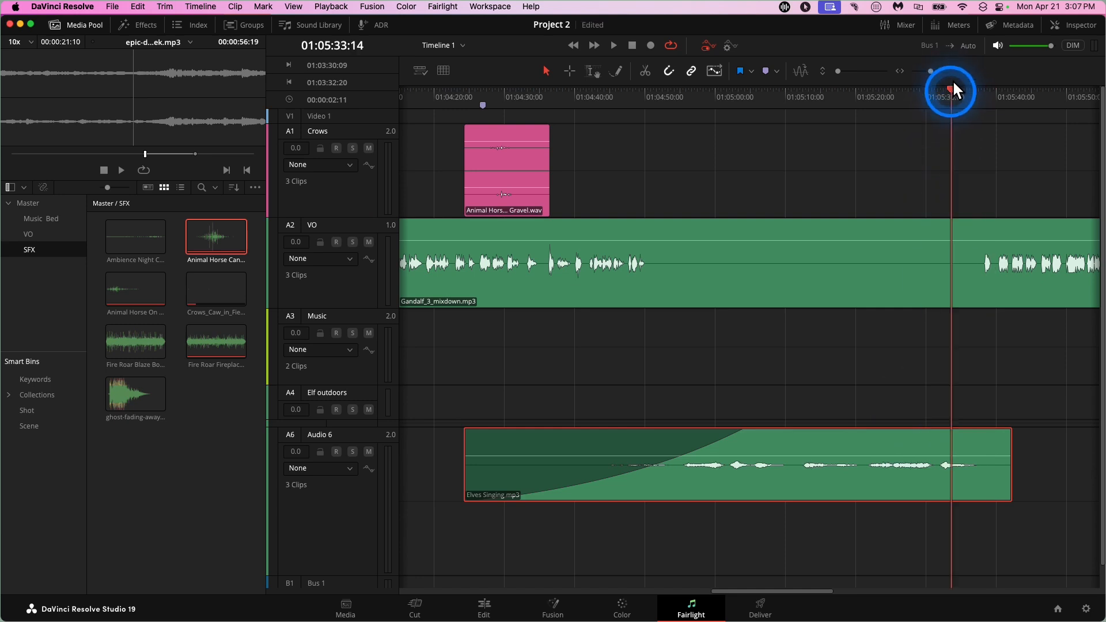
key("space")
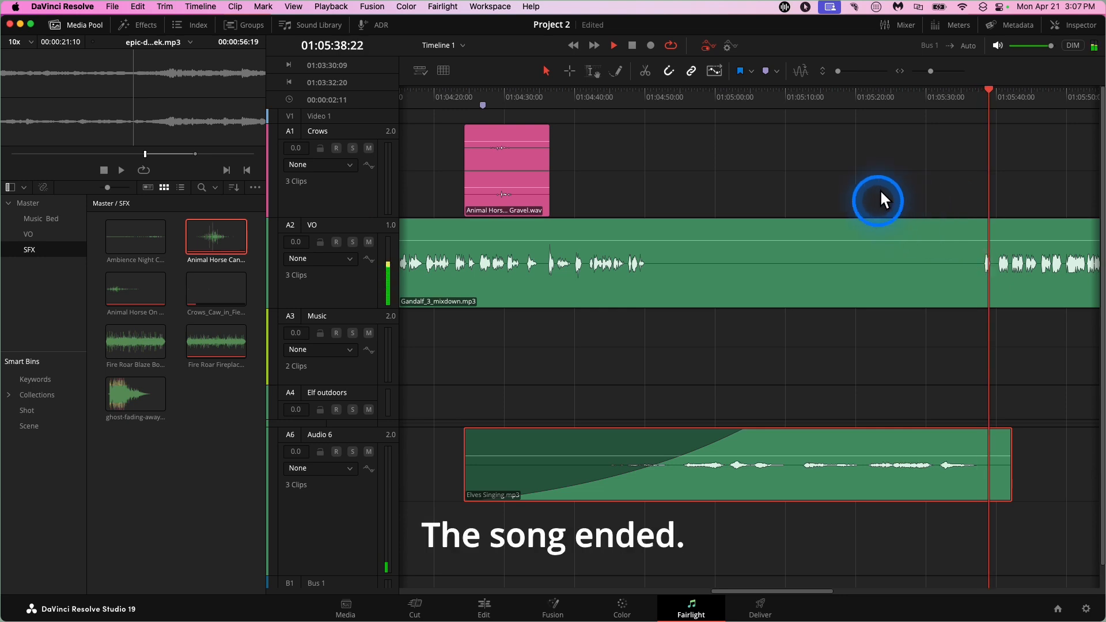
key("space")
left_click_drag(886, 425, 872, 422)
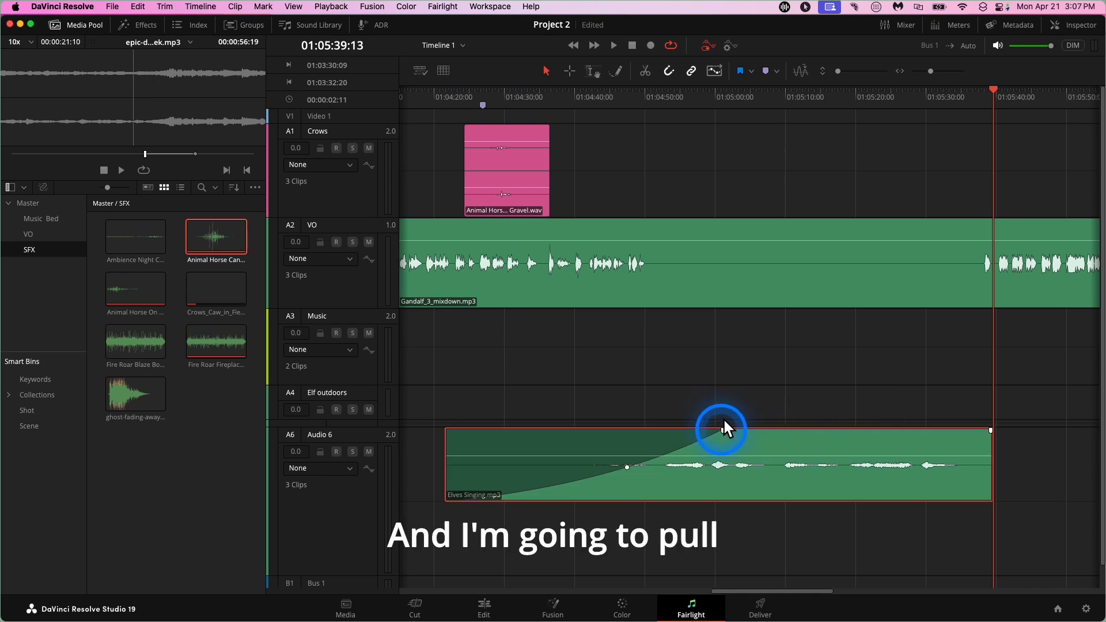
- Shorten the Elves Singing.mp3 fade-in to about 01:04:50 and play the passage from about 01:04:22
left_click_drag(722, 423, 646, 429)
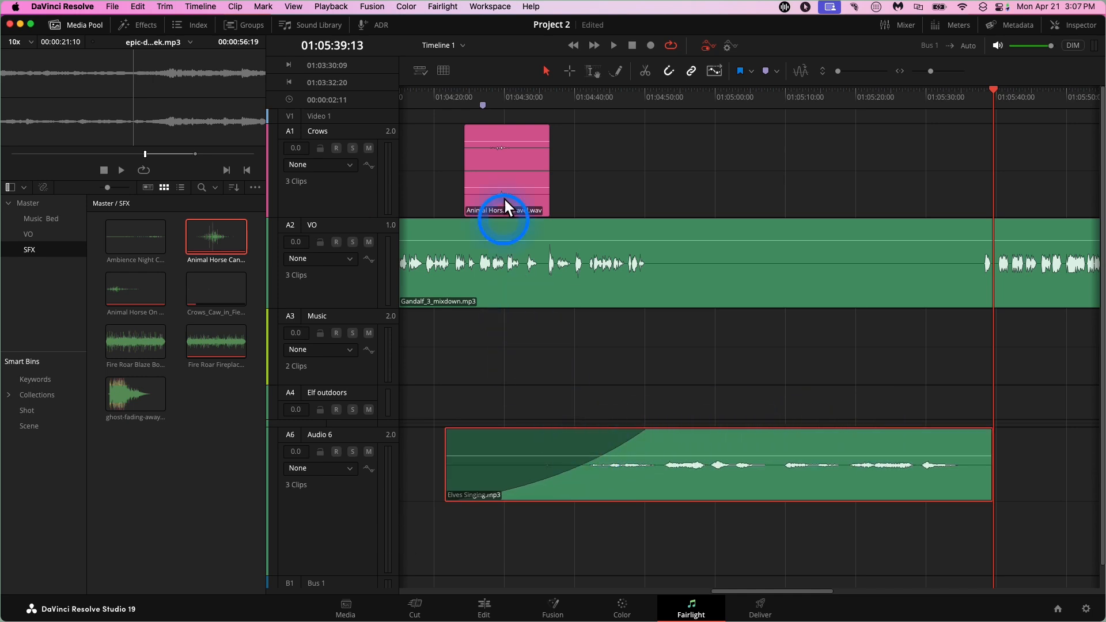
left_click(449, 88)
key("space")
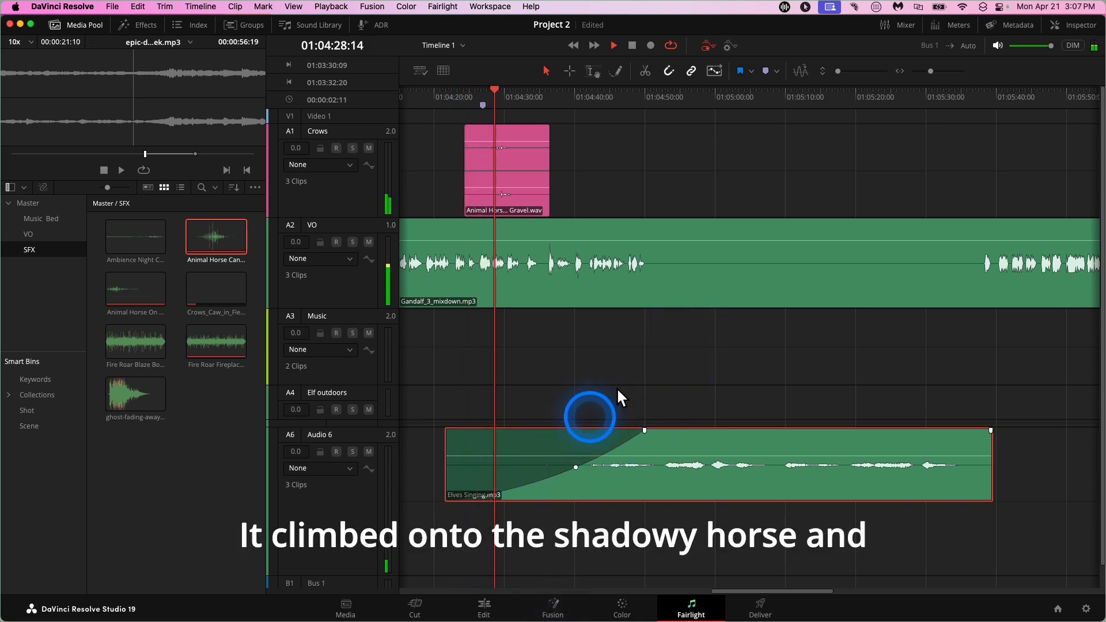
key("space")
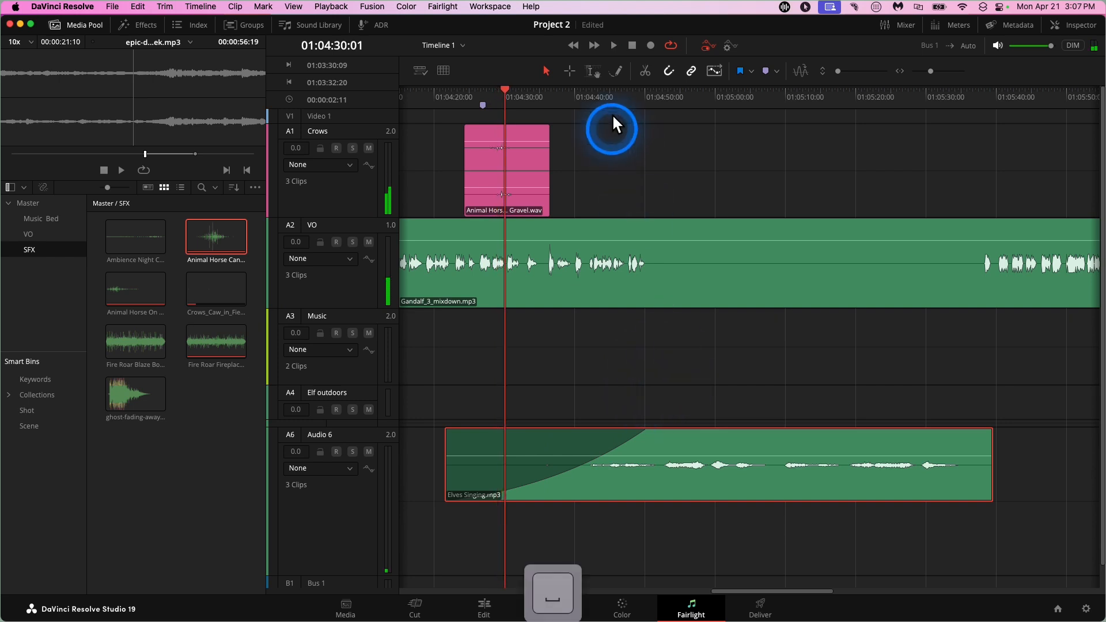
- Play from about 01:04:44, extend the Elves Singing.mp3 fade-in to about 01:04:52 and lower the clip's level by about 3.3 dB
left_click(600, 93)
key("space")
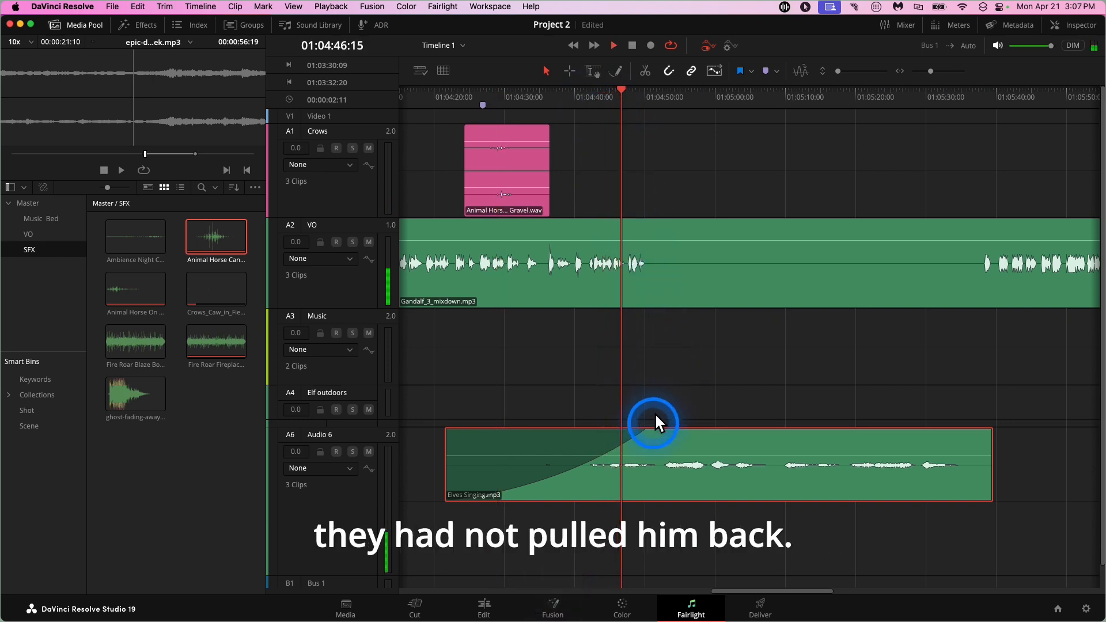
left_click_drag(646, 429, 662, 429)
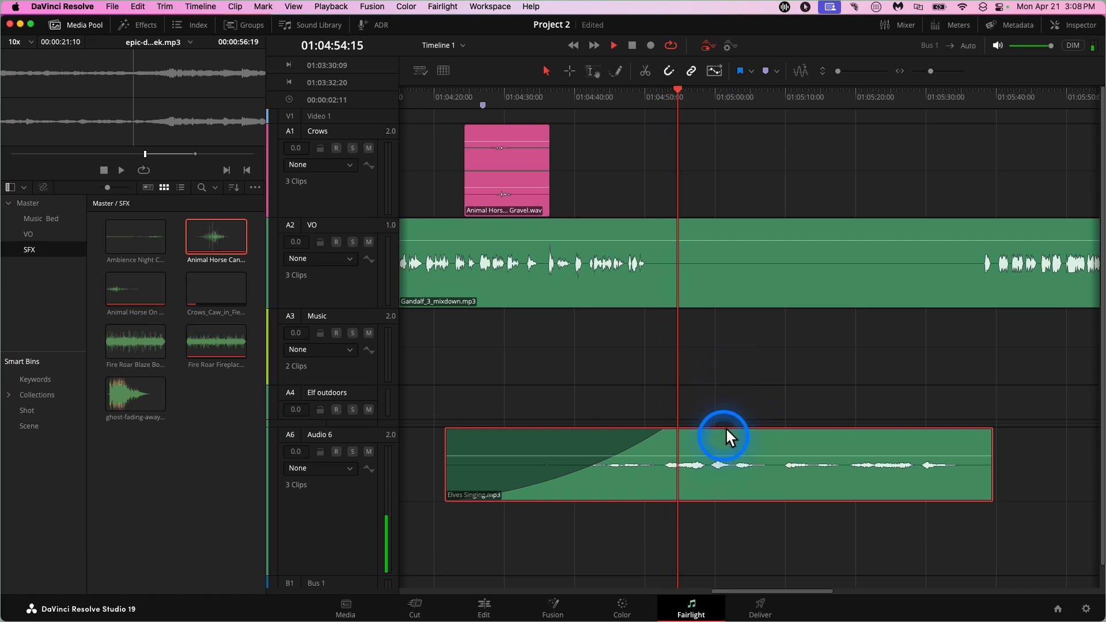
left_click_drag(725, 454, 725, 456)
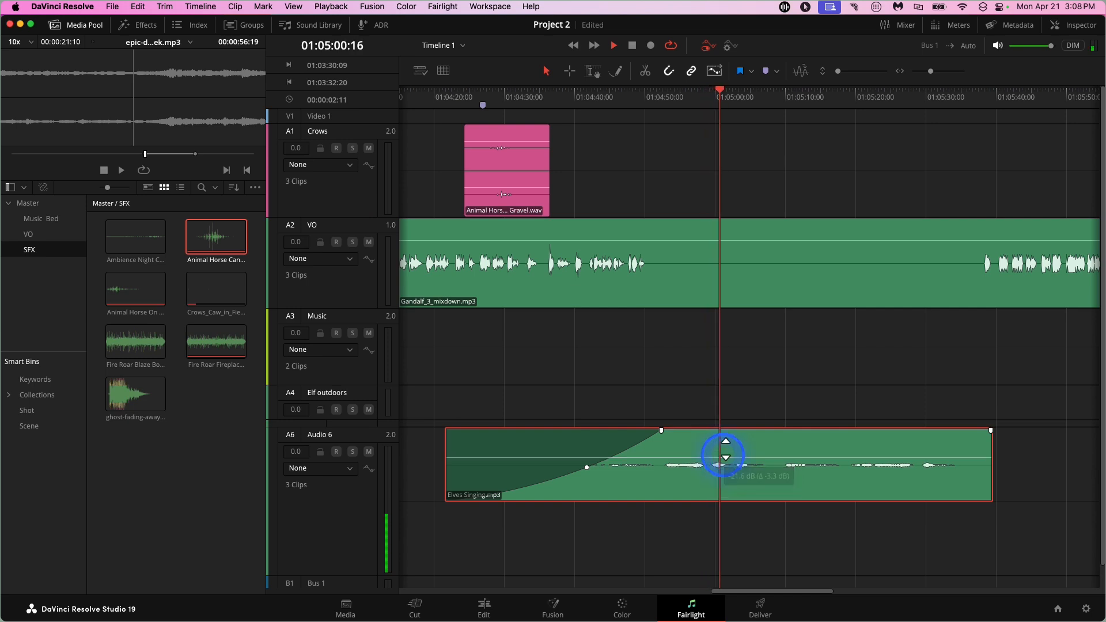
key("space")
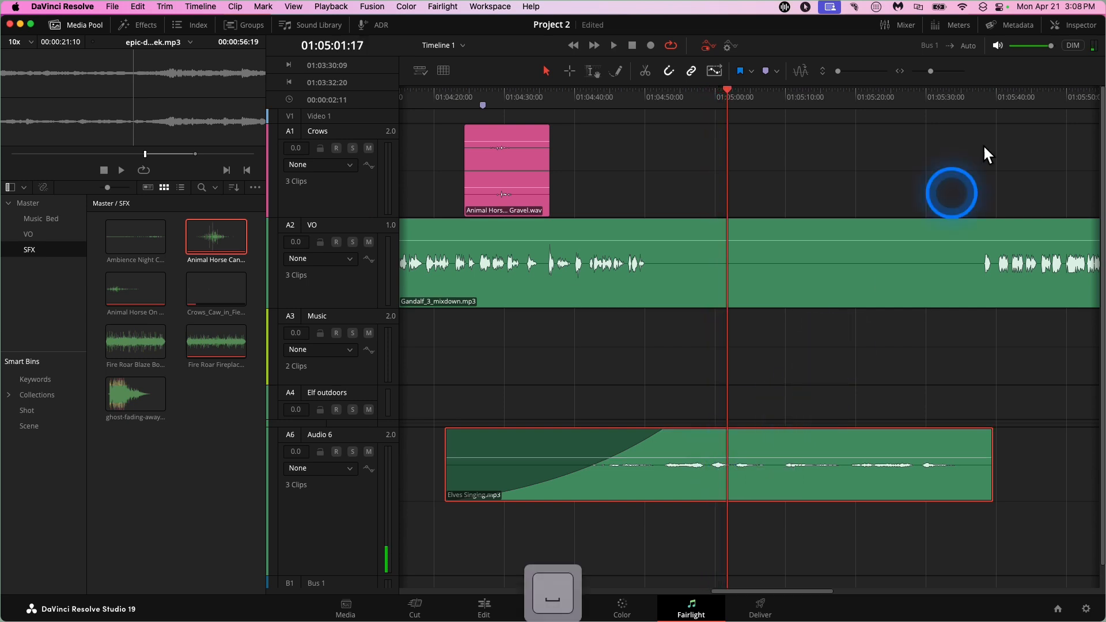
- Play the end of Elves Singing.mp3 from about 01:05:29 into the narration line "These are high elves."
left_click(941, 89)
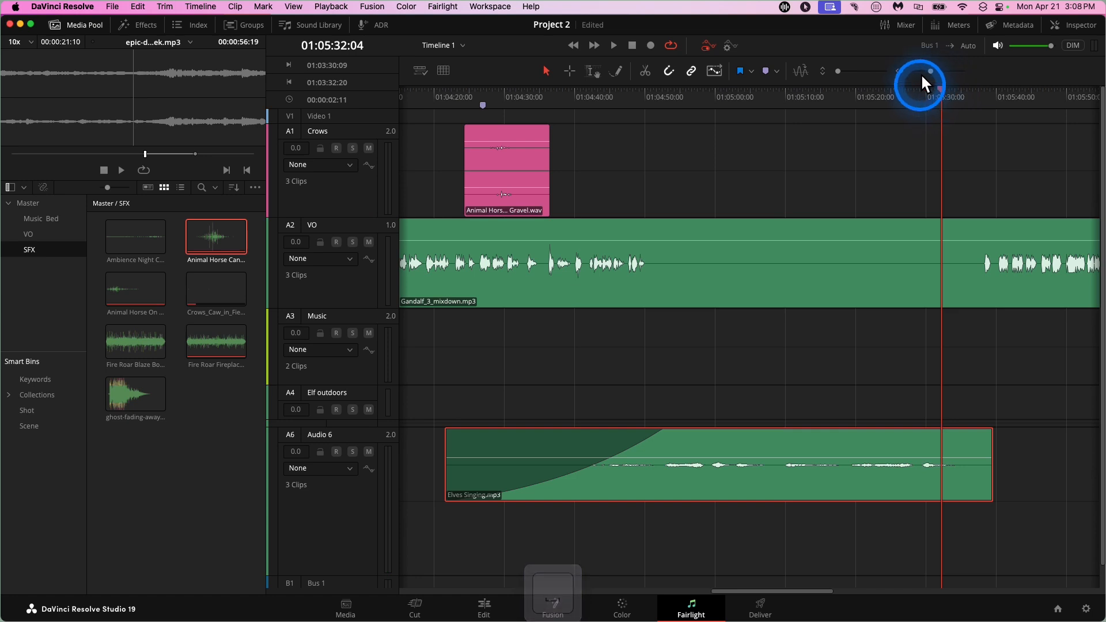
left_click(919, 87)
key("space")
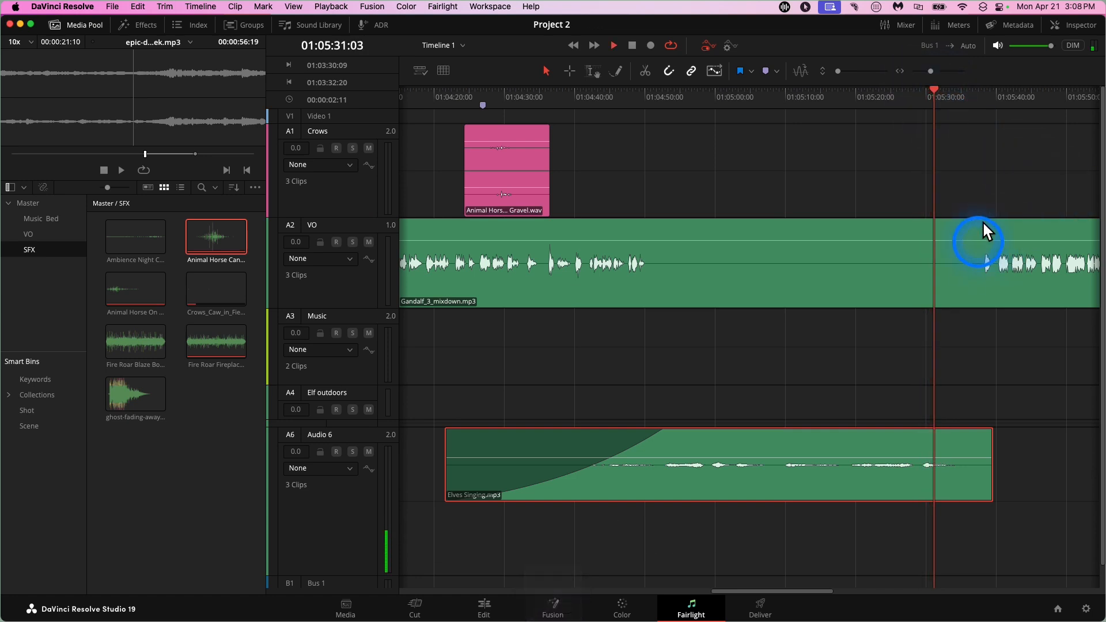
scroll(1077, 358, "right", 3)
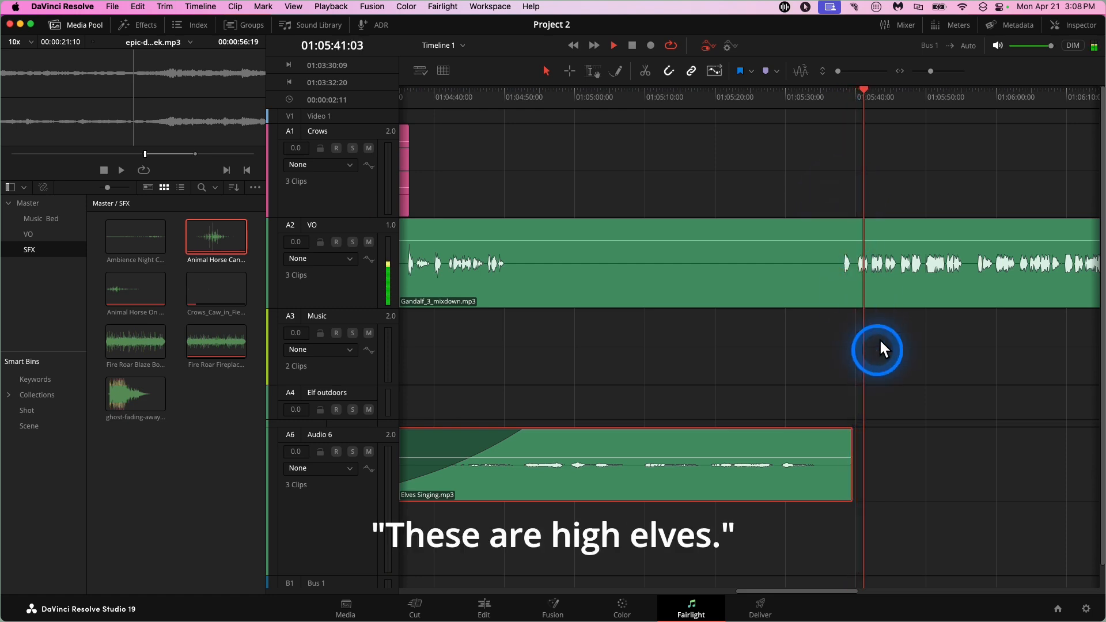
key("space")
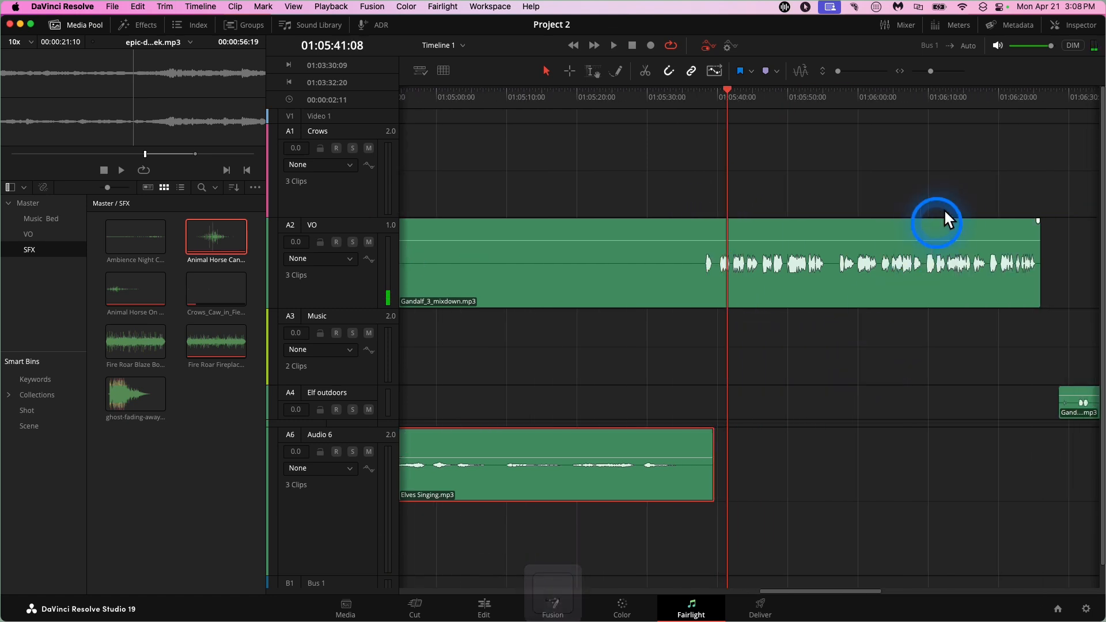
- Reduce the Music track's height and enlarge the Elf outdoors and Fireplace SFX tracks around the Elf outdoors clip near 01:06:30
scroll(927, 182, "right", 5)
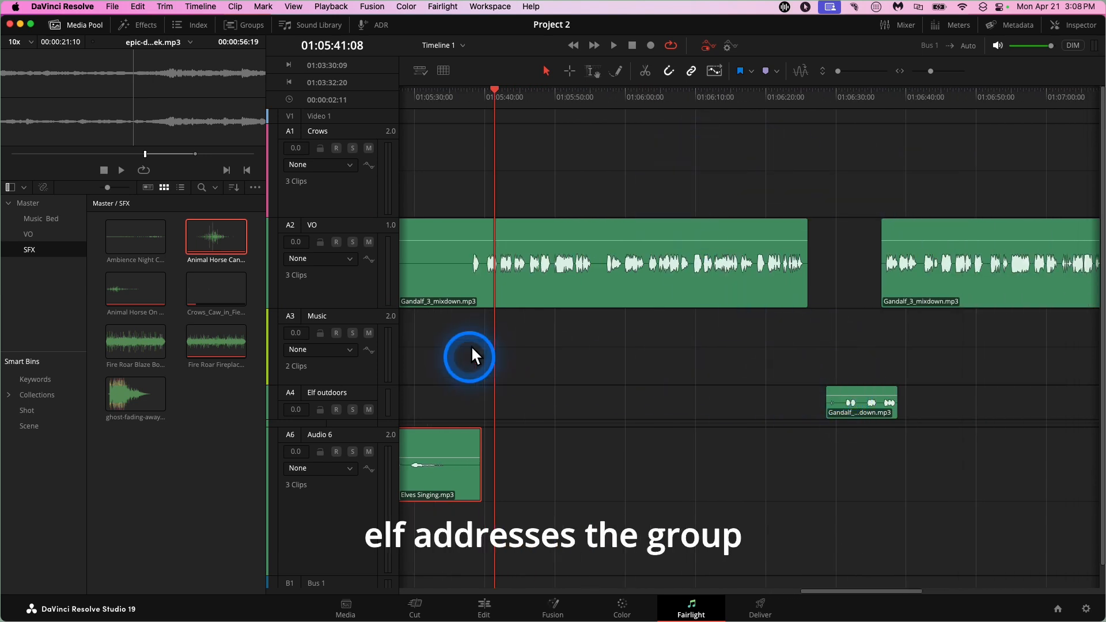
left_click_drag(374, 379, 377, 337)
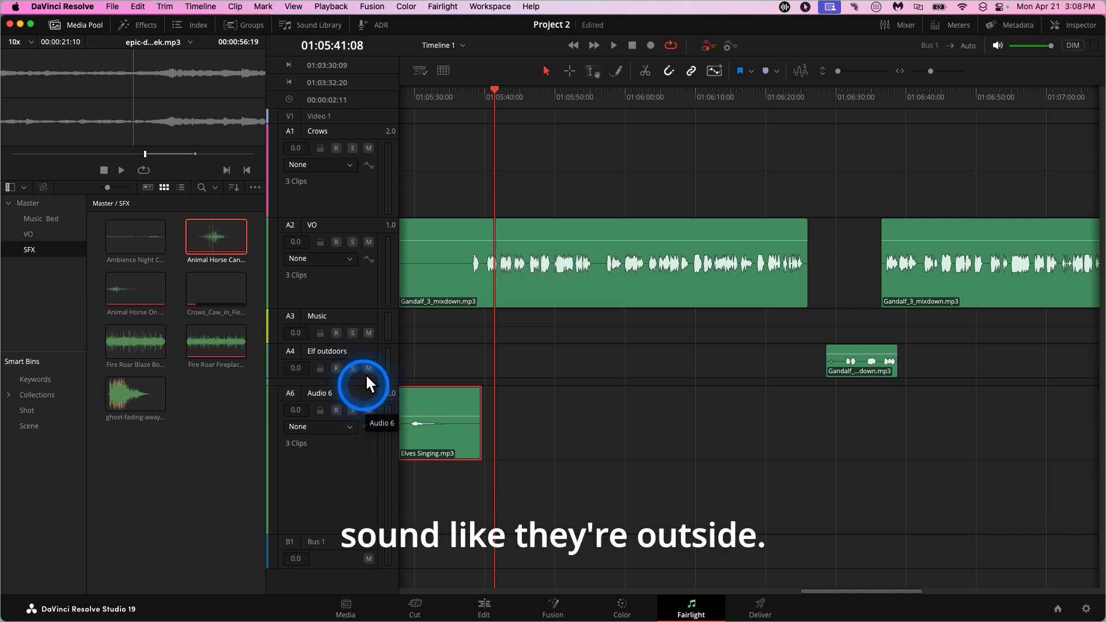
left_click_drag(368, 380, 366, 433)
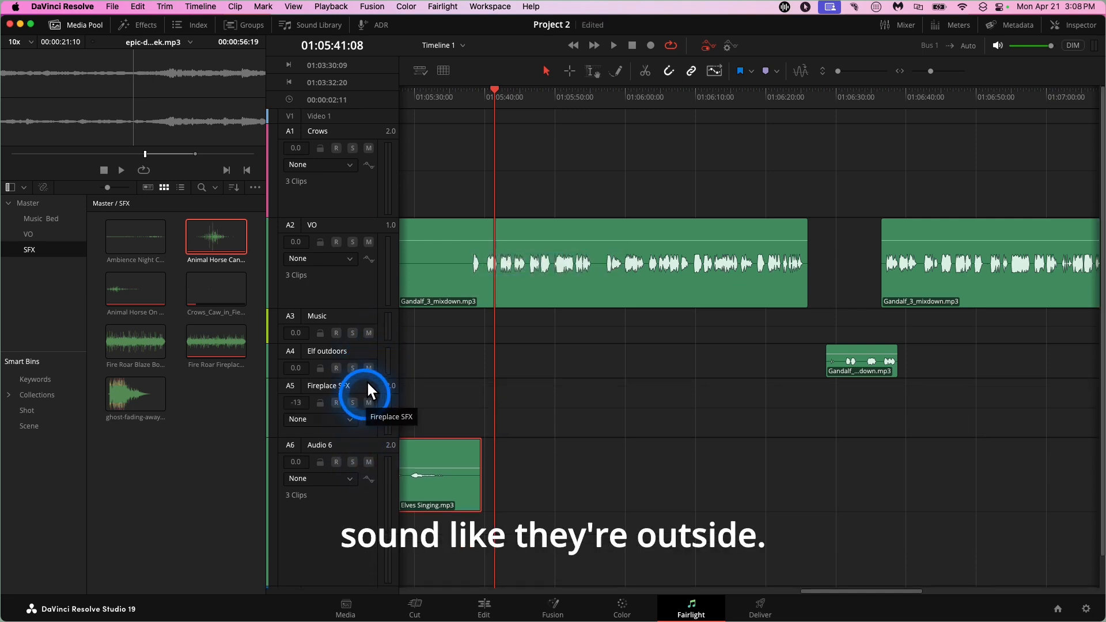
left_click_drag(370, 372, 372, 425)
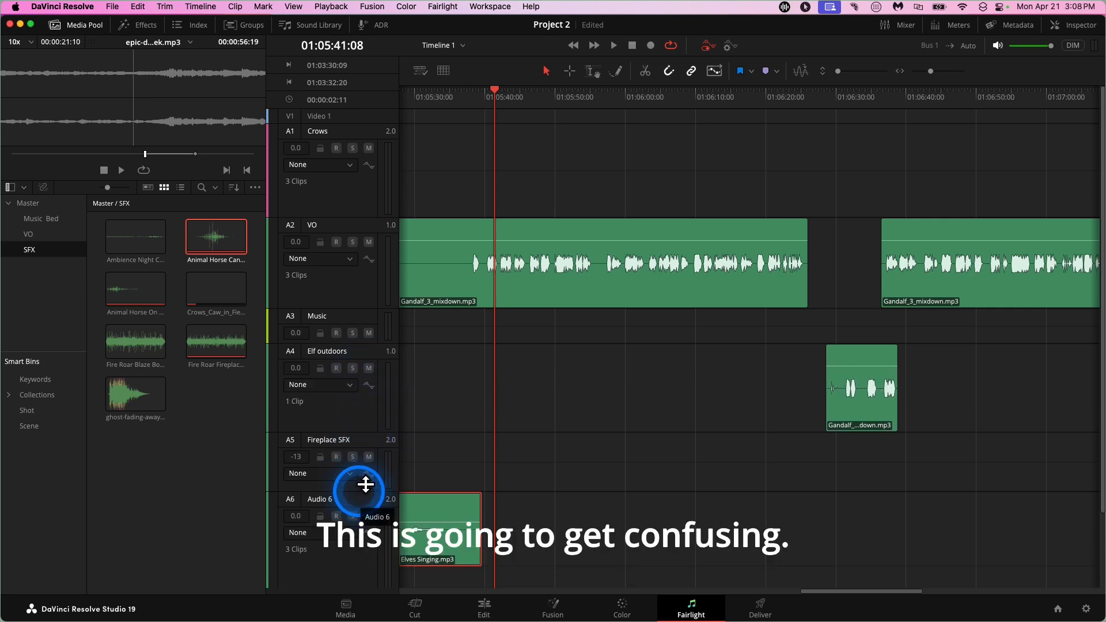
left_click_drag(365, 483, 363, 513)
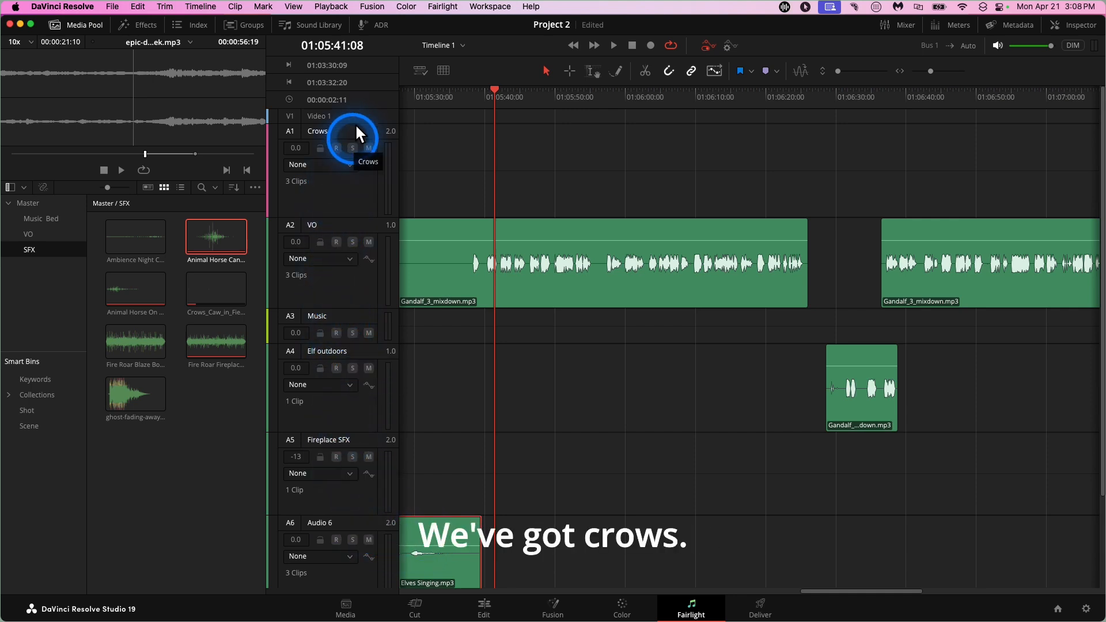
scroll(361, 491, "down", 1)
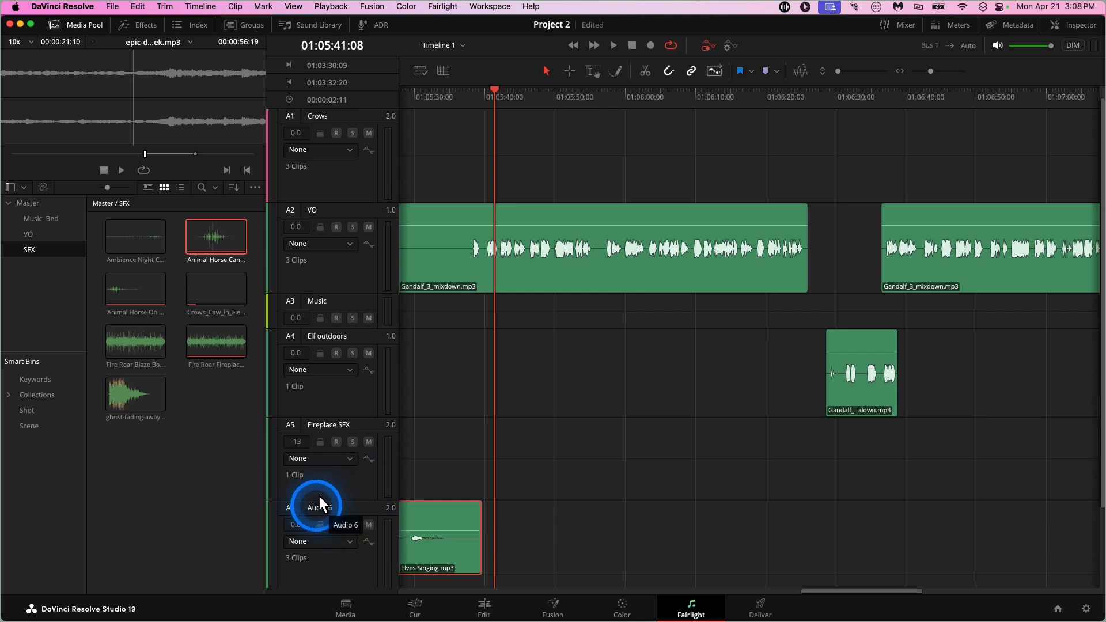
- Move the Elf outdoors clip and the last VO clip together about 3 seconds earlier and play from 01:06:22:05
left_click(836, 311)
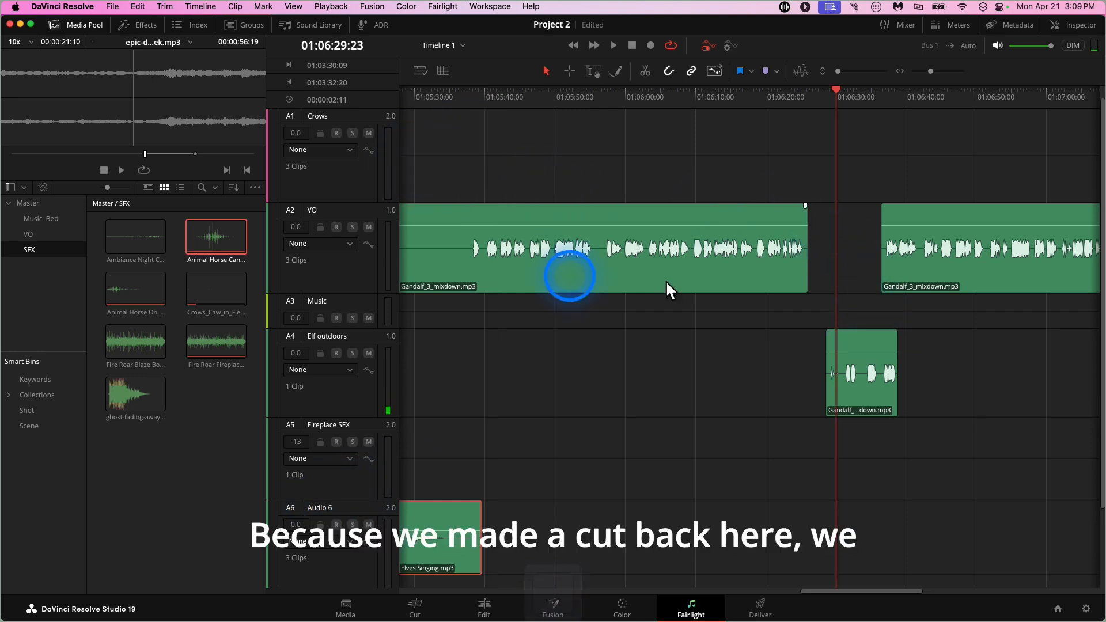
left_click(858, 416)
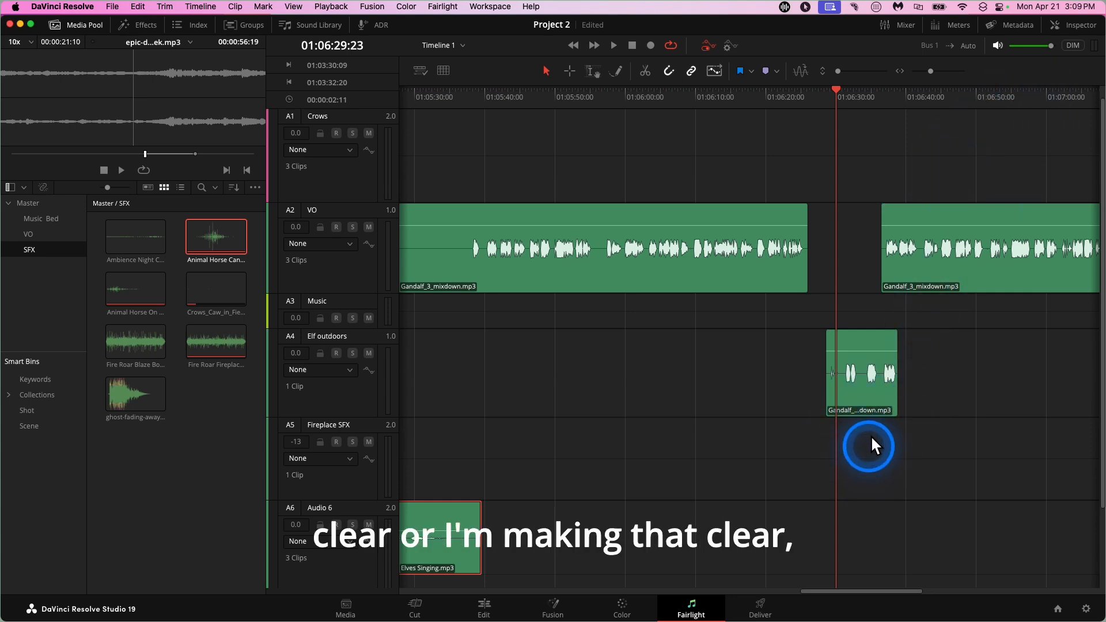
scroll(491, 236, "left", 10)
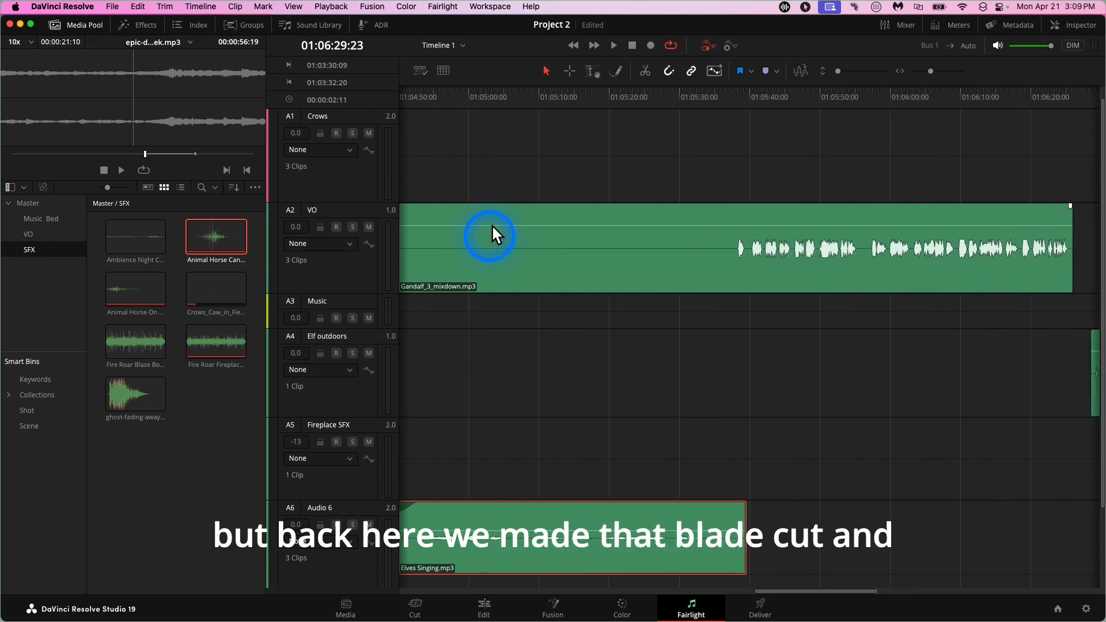
scroll(492, 235, "left", 10)
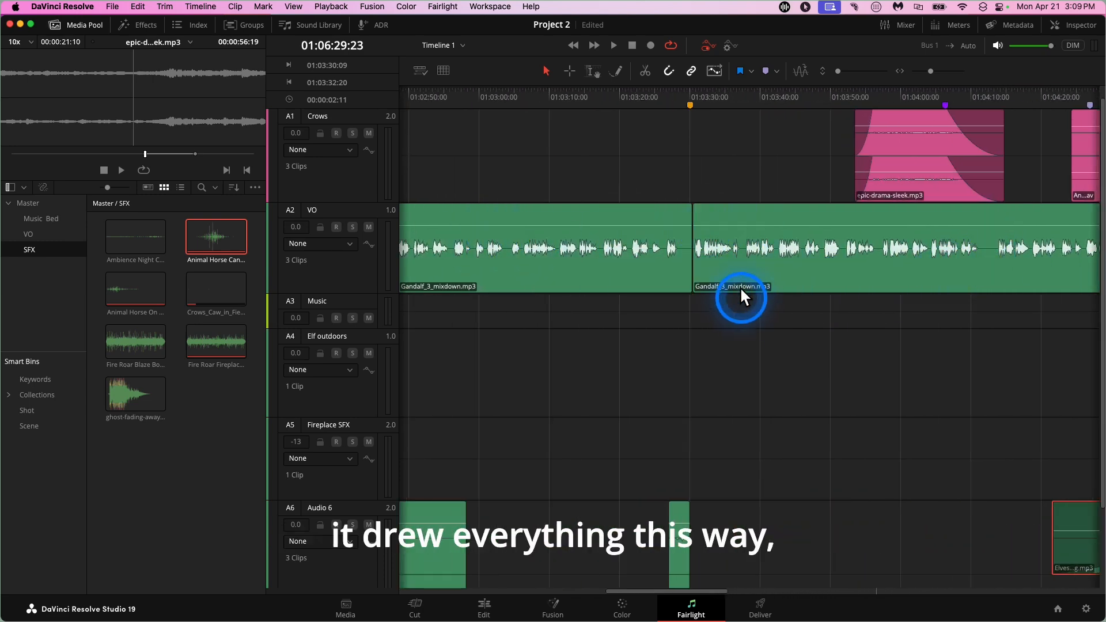
scroll(812, 348, "right", 10)
scroll(812, 349, "right", 15)
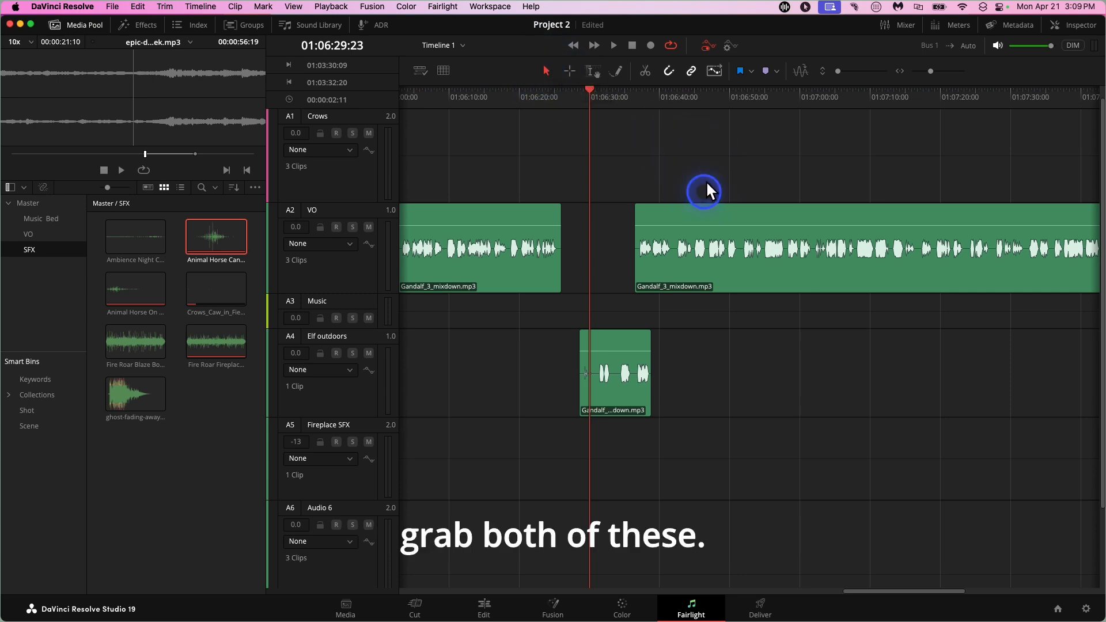
left_click_drag(698, 192, 605, 406)
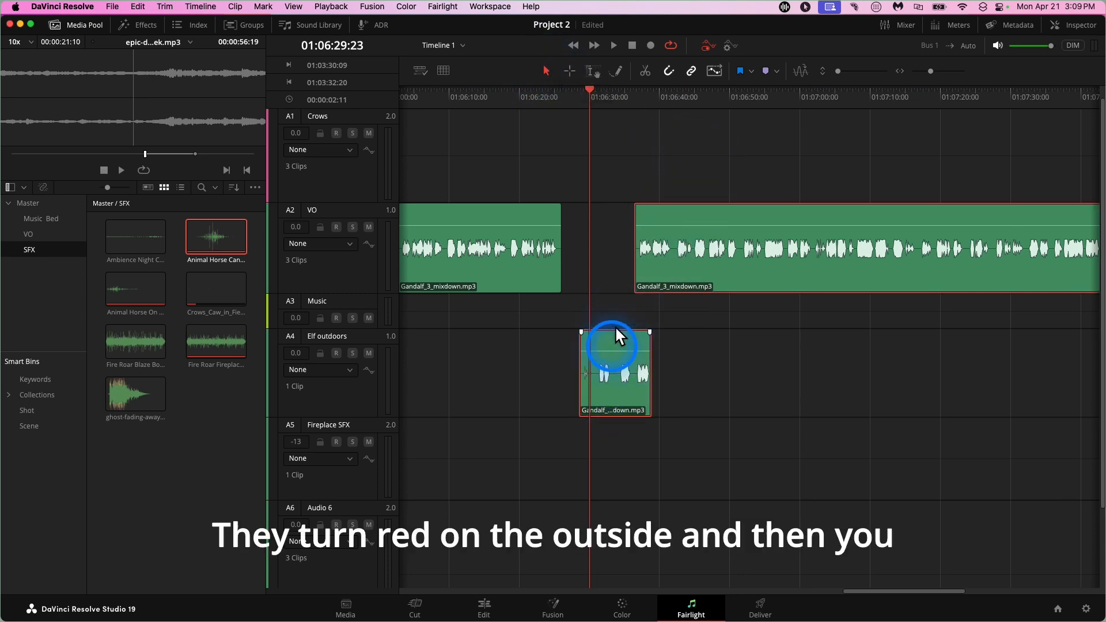
left_click_drag(685, 208, 659, 212)
left_click(535, 97)
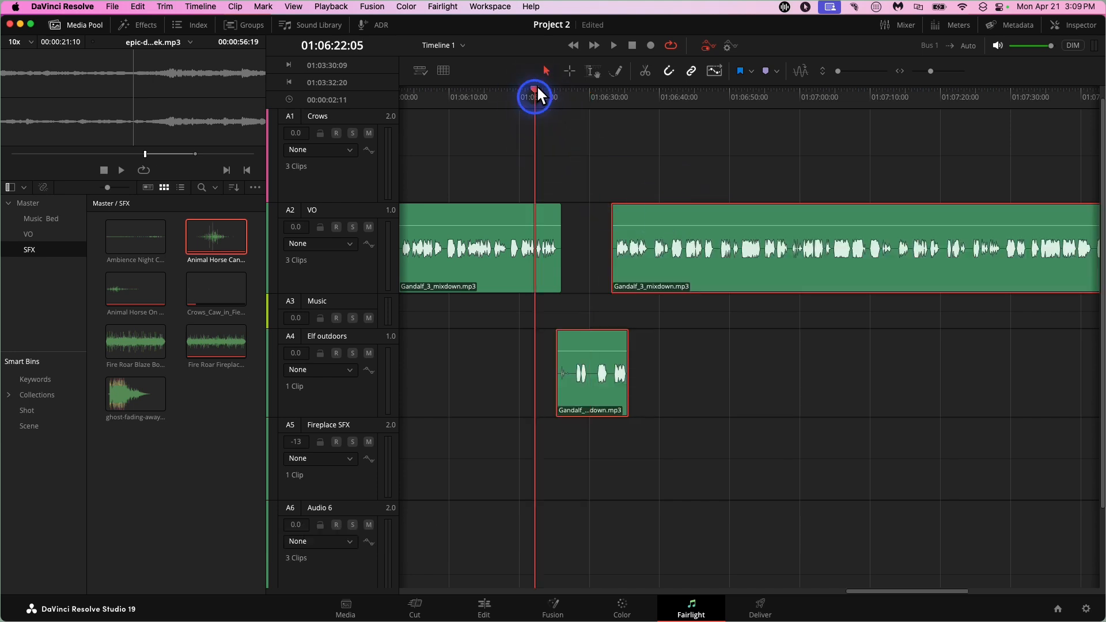
key("space")
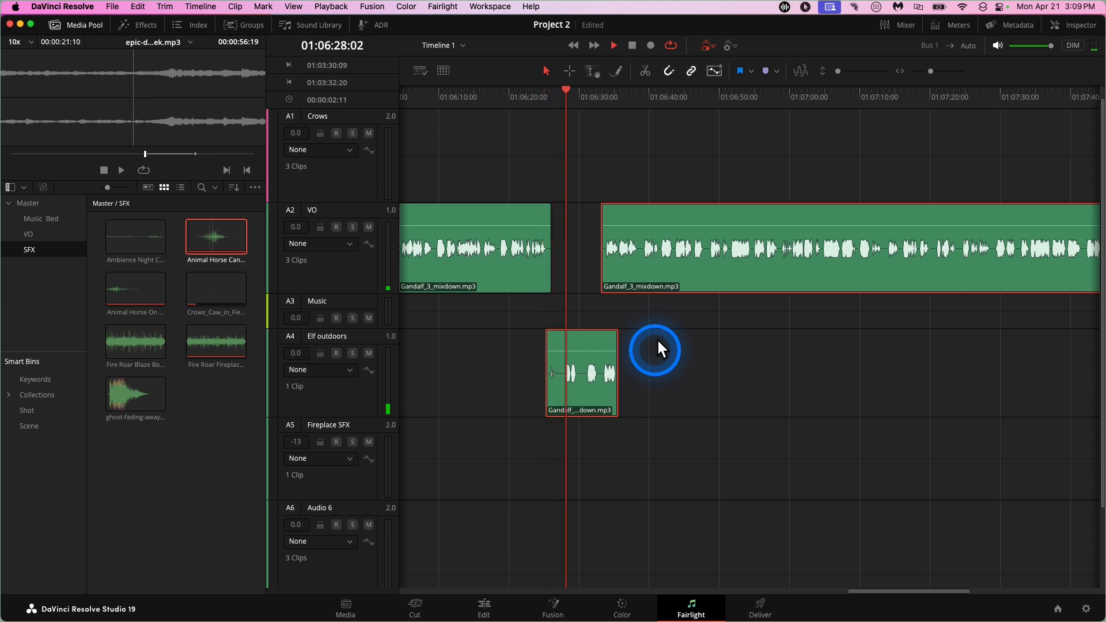
key("space")
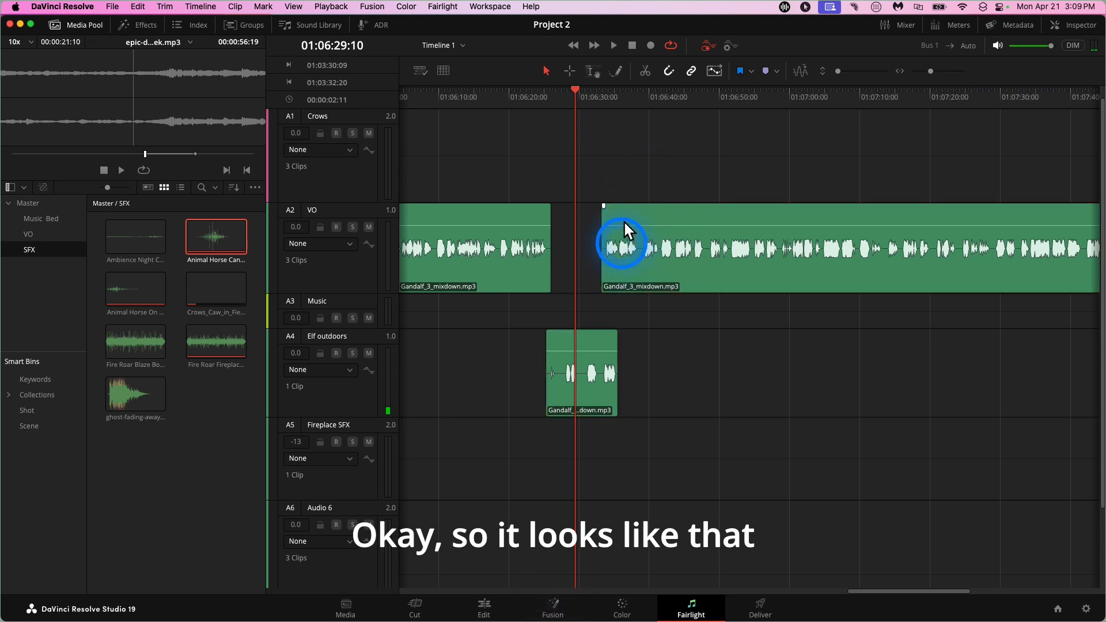
- Move the last VO clip about 2.5 seconds later to start right after the Elf outdoors clip, and play the transition
left_click_drag(624, 212, 635, 201)
key("space")
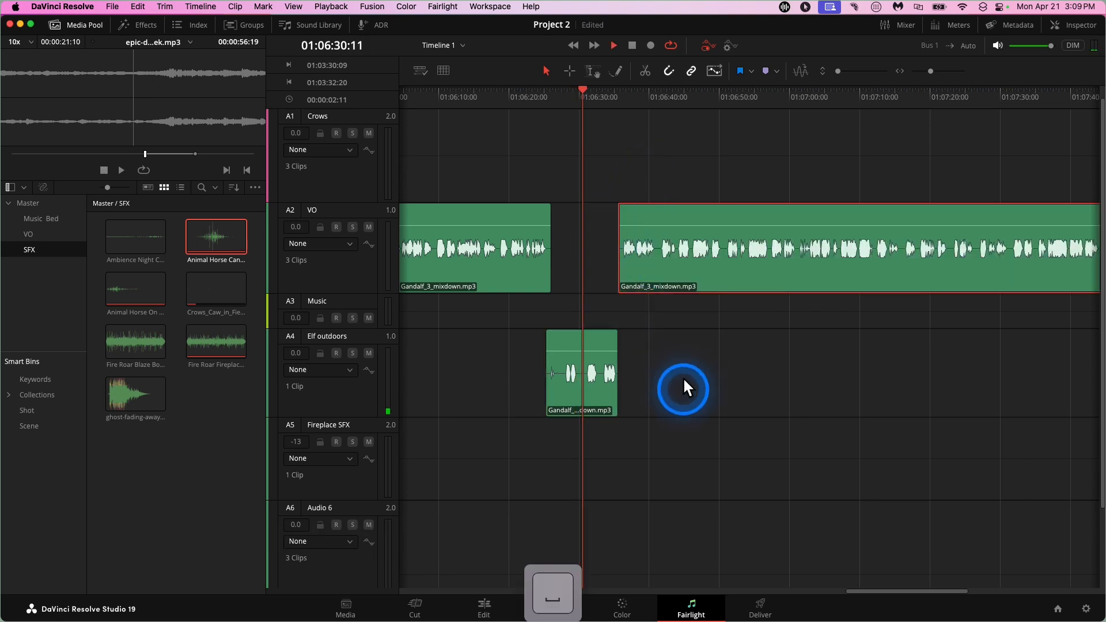
scroll(683, 378, "right", 1)
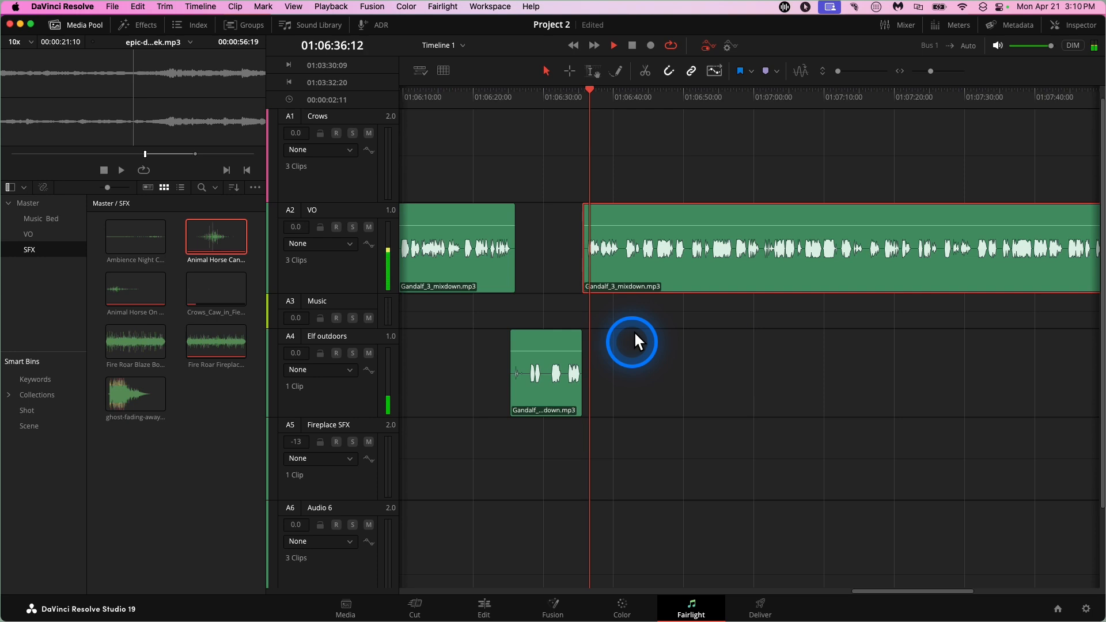
key("space")
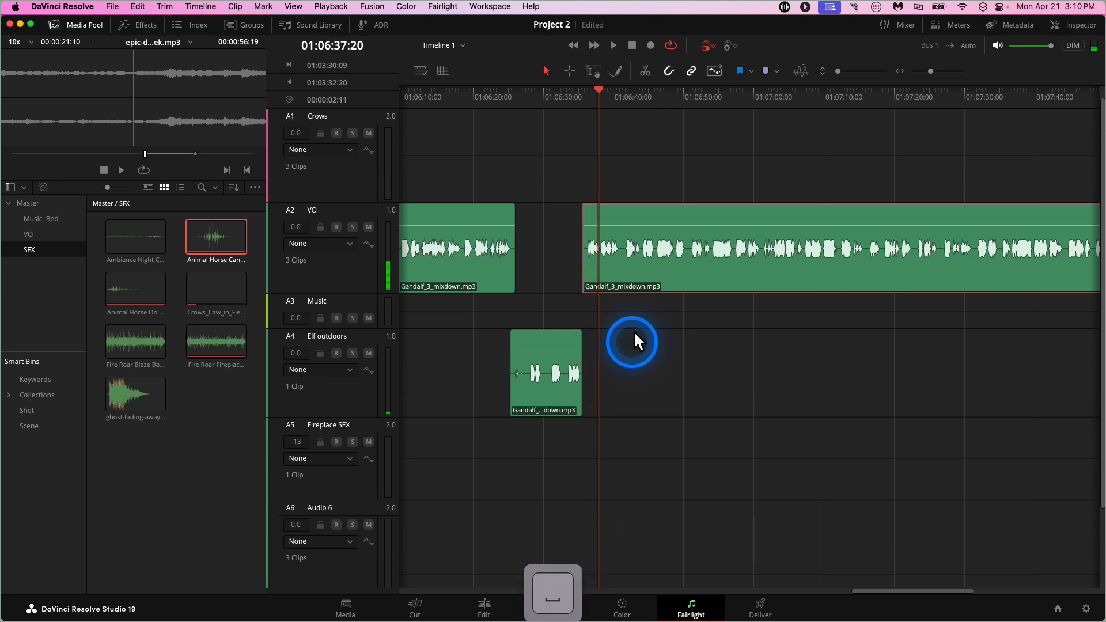
- With the Elf outdoors track selected, replace the media pool with the mixer, widened enough to show all six tracks and Bus 1
left_click(546, 337)
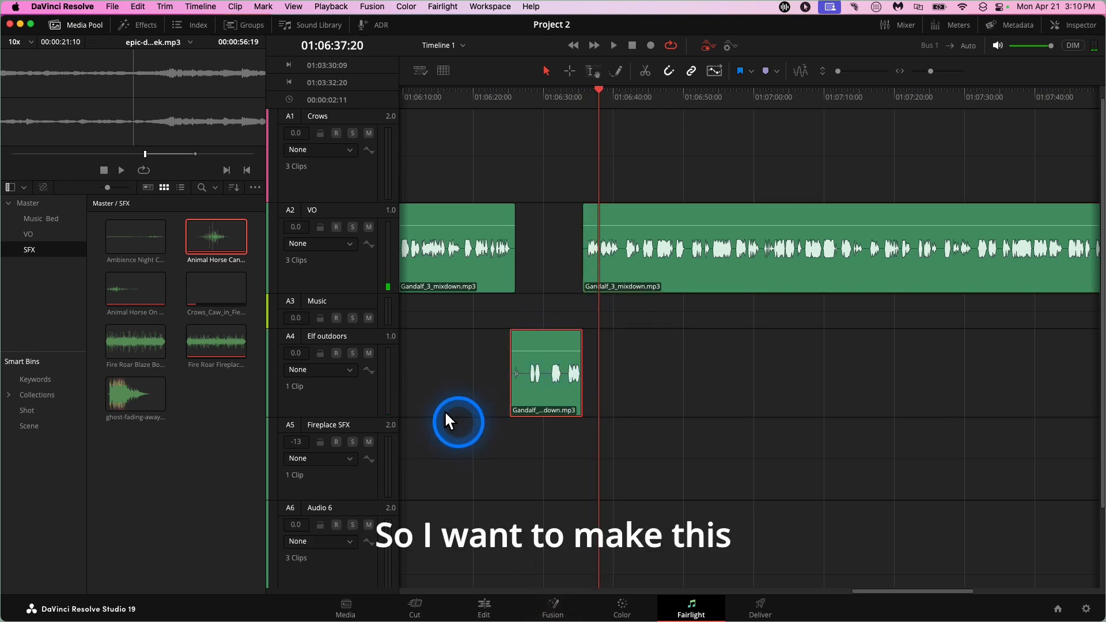
left_click(363, 384)
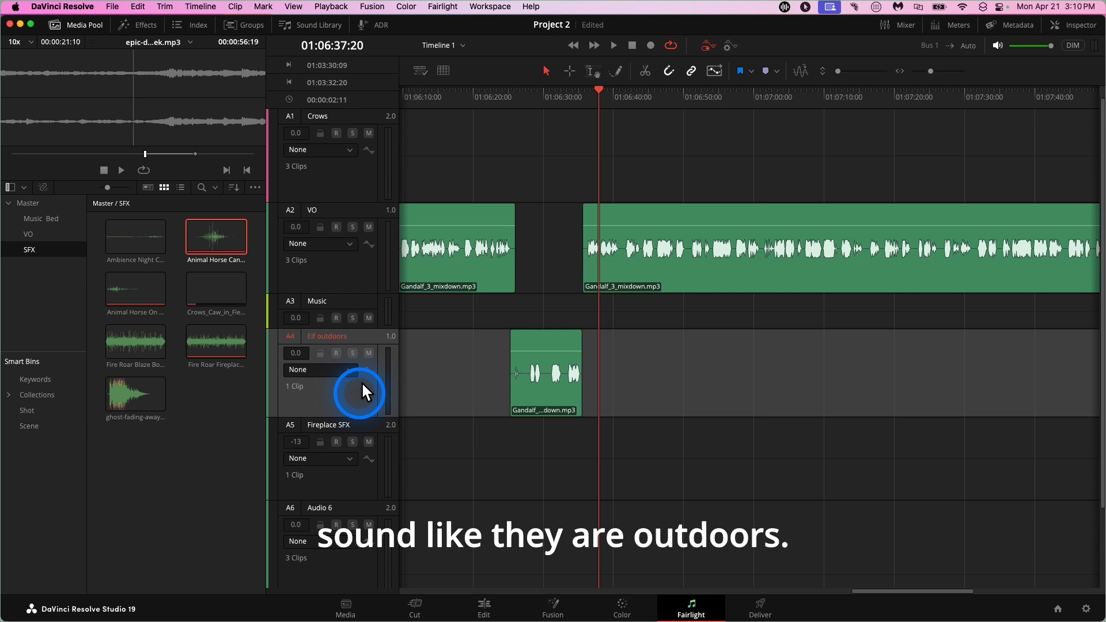
left_click(91, 28)
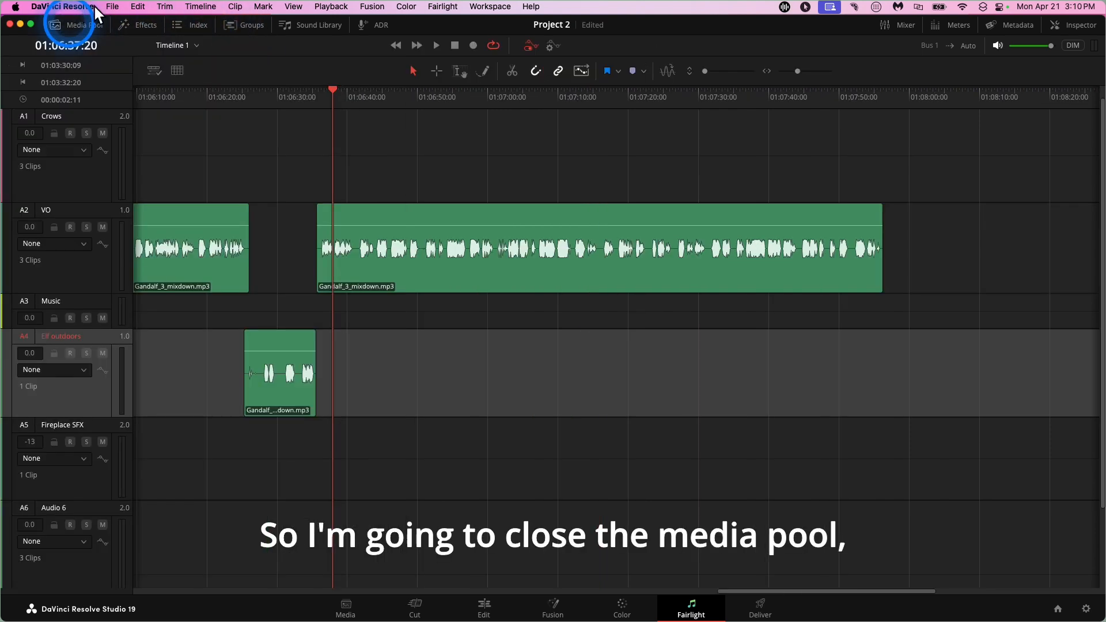
left_click(902, 24)
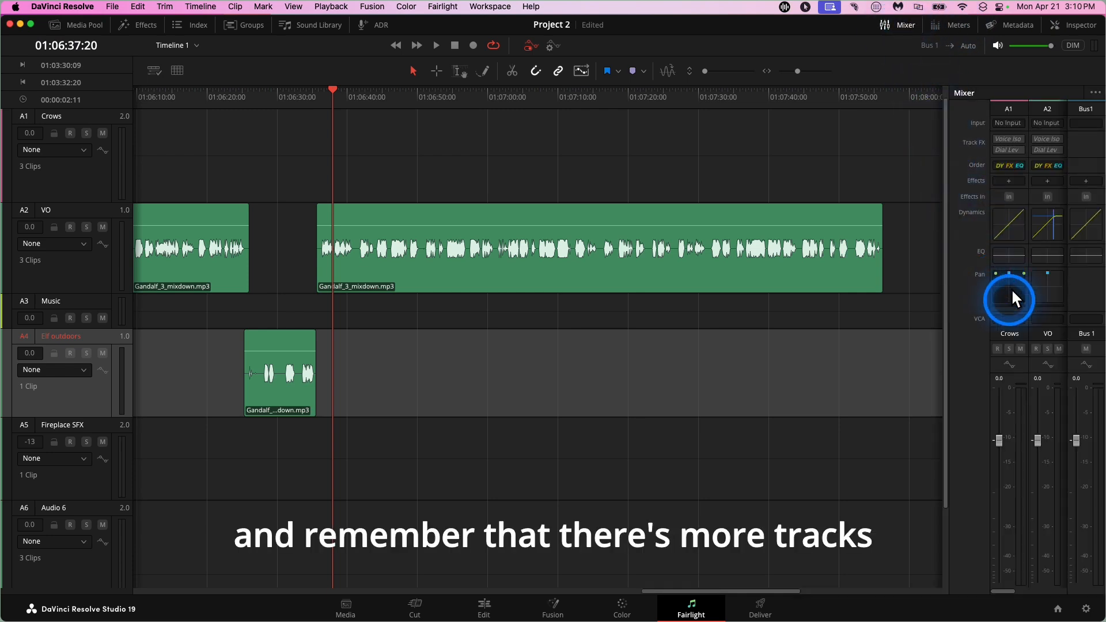
scroll(1010, 288, "right", 3)
scroll(1022, 289, "right", 3)
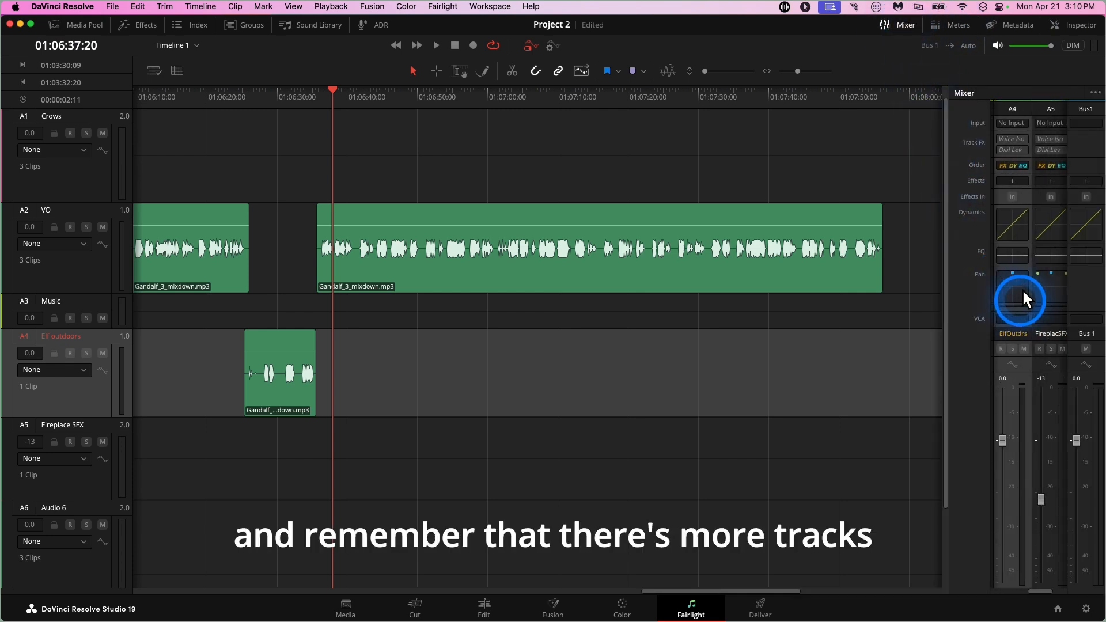
scroll(1022, 289, "left", 5)
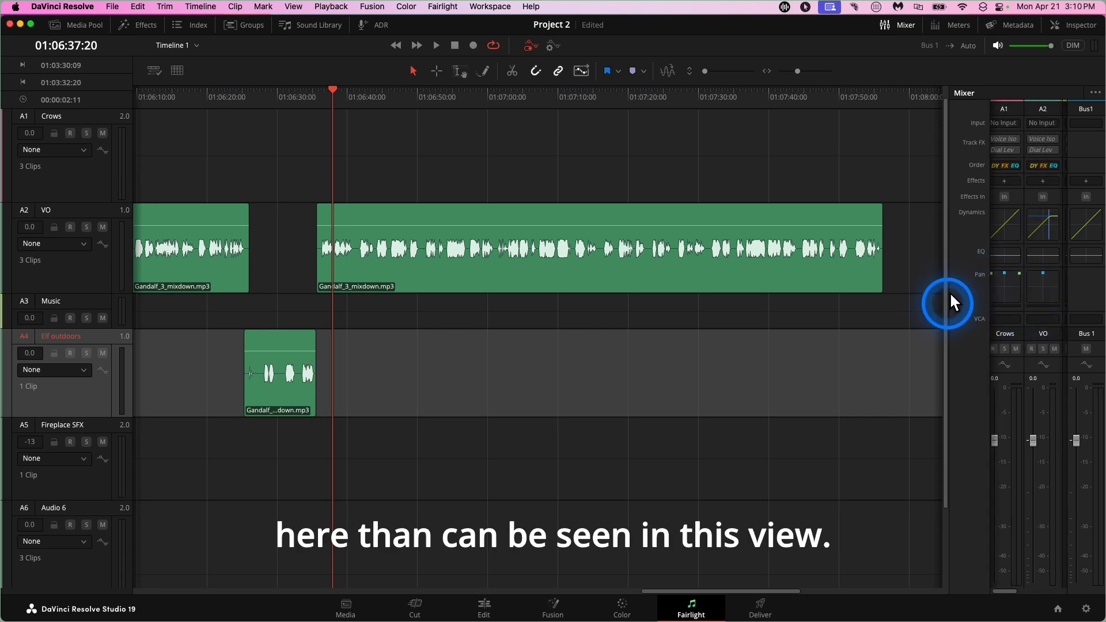
left_click_drag(948, 299, 781, 308)
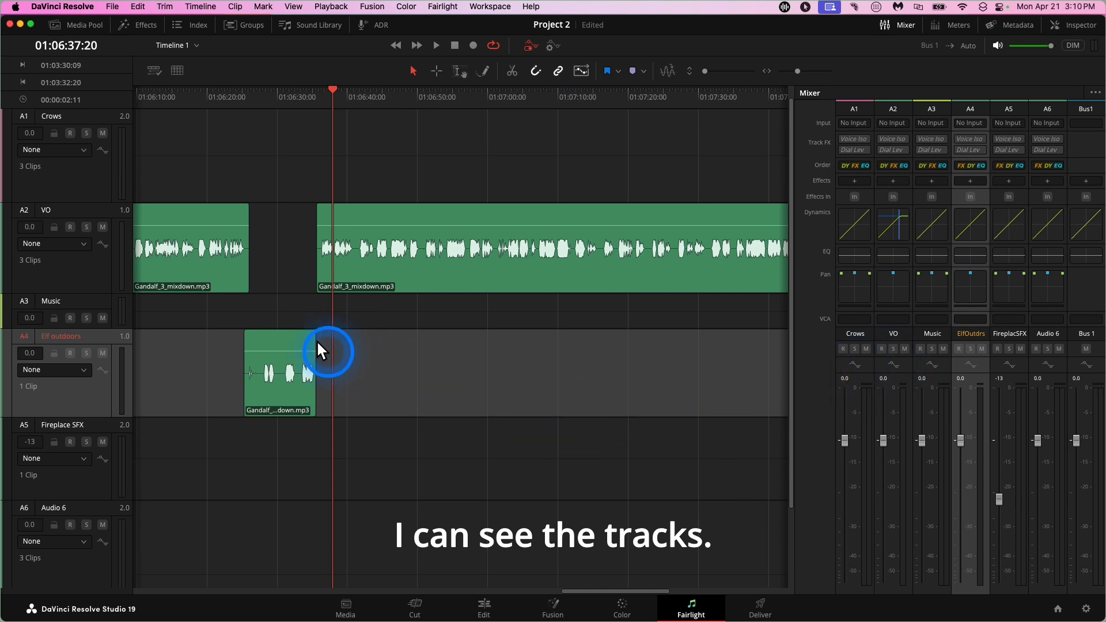
- Add the Fairlight FX Reverb effect to the A4 Elf outdoors track and move its settings window clear of the track's clip
left_click(85, 377)
left_click(85, 378)
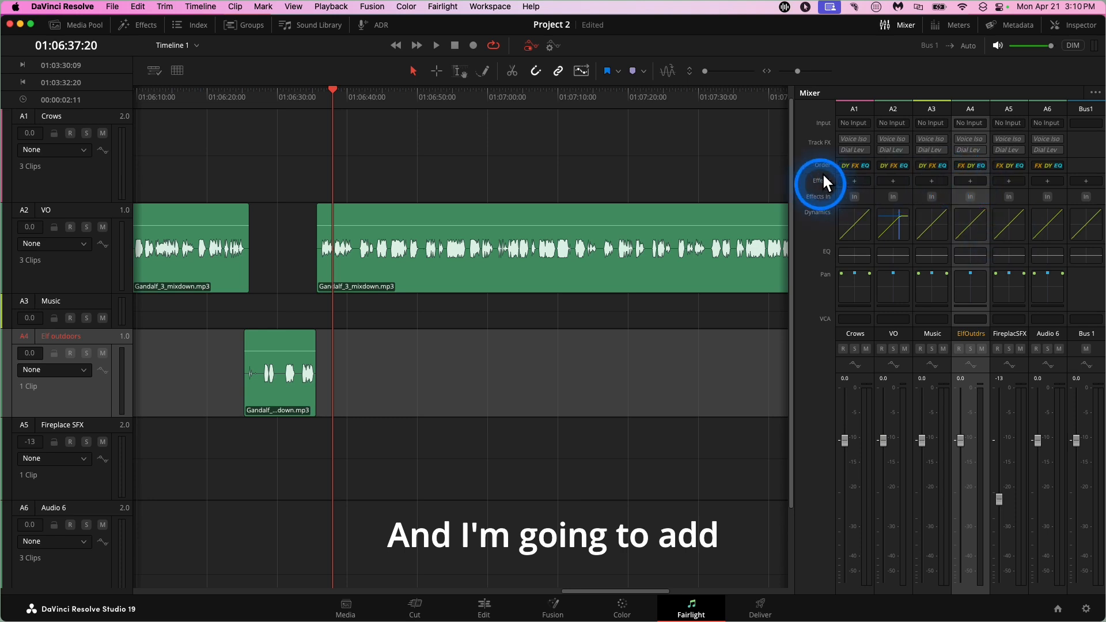
left_click(971, 181)
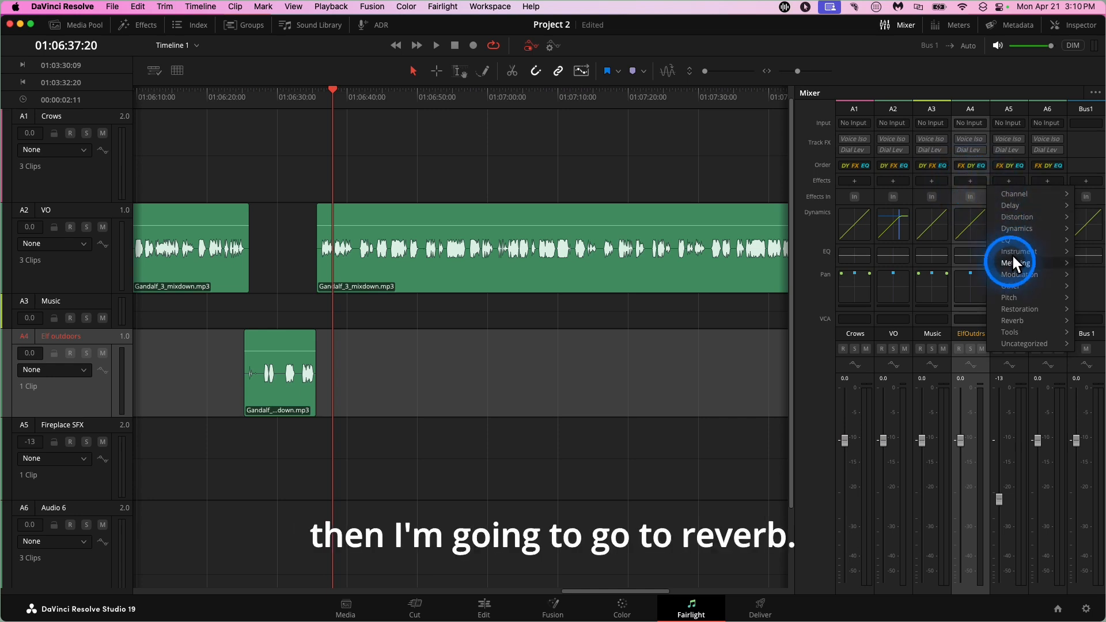
mouse_move(1010, 311)
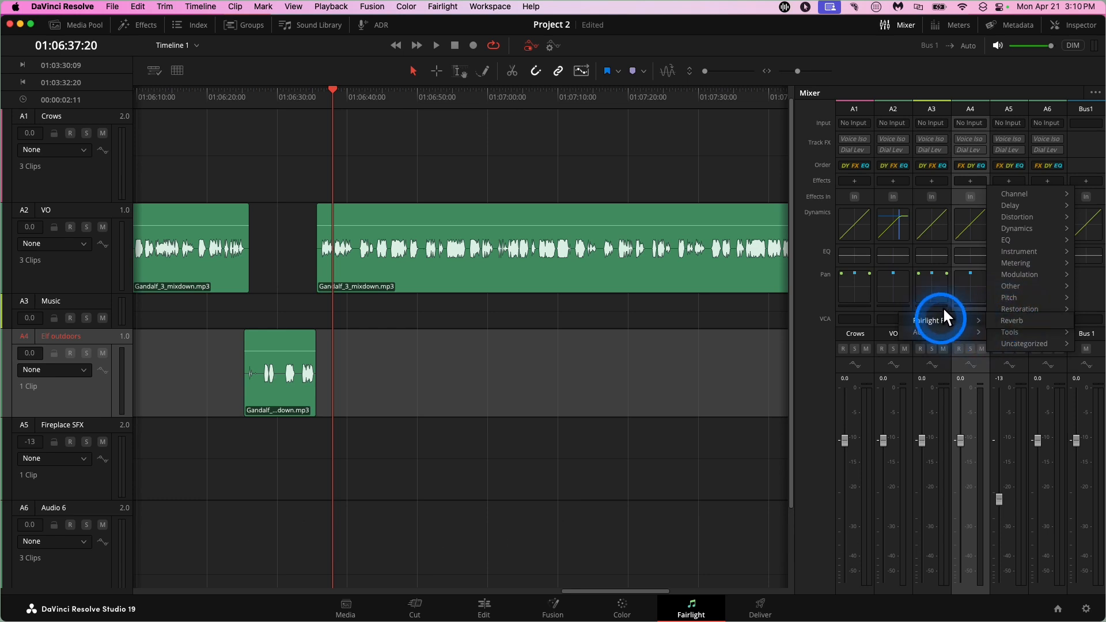
mouse_move(924, 323)
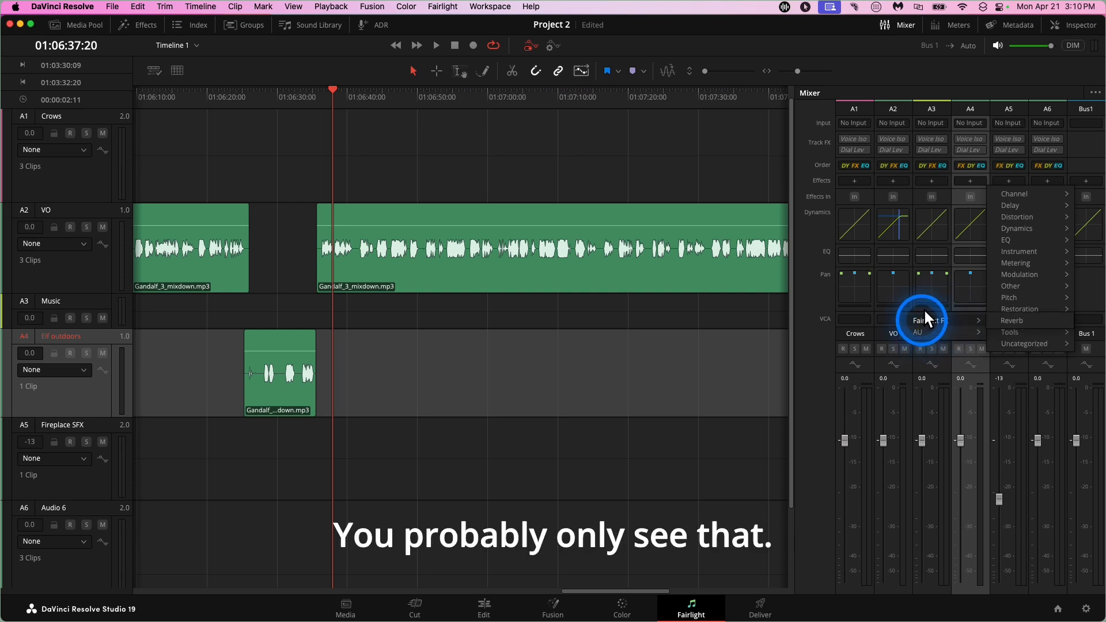
left_click(1009, 315)
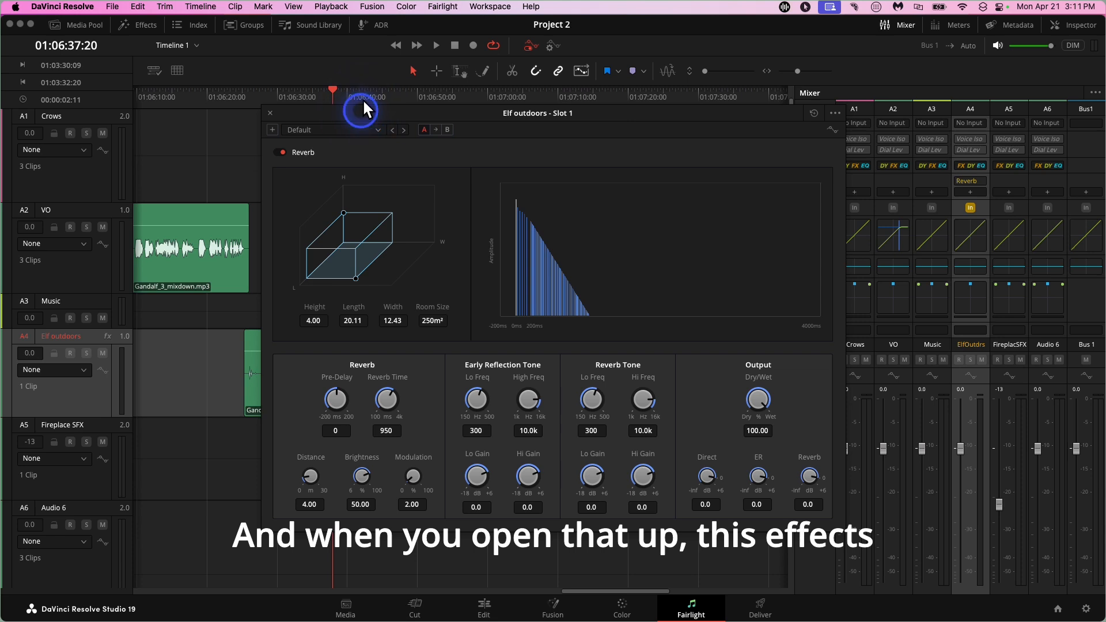
left_click_drag(365, 111, 486, 35)
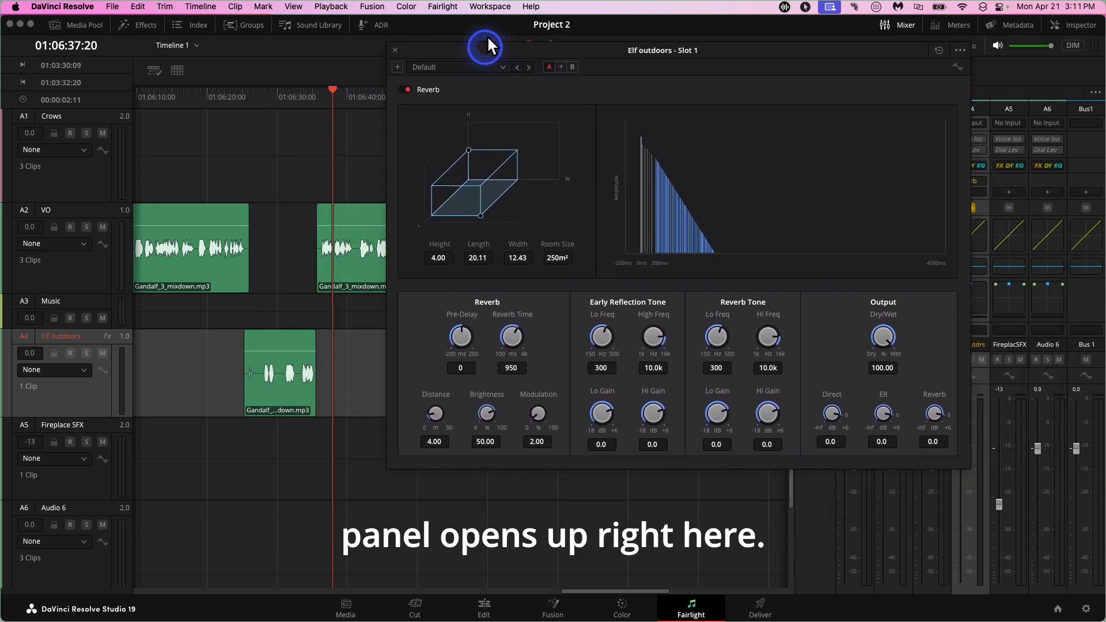
- Play the Elf outdoors clip from its start, at about 01:06:25:19, to hear the Default reverb preset
left_click(330, 81)
left_click_drag(324, 81, 249, 82)
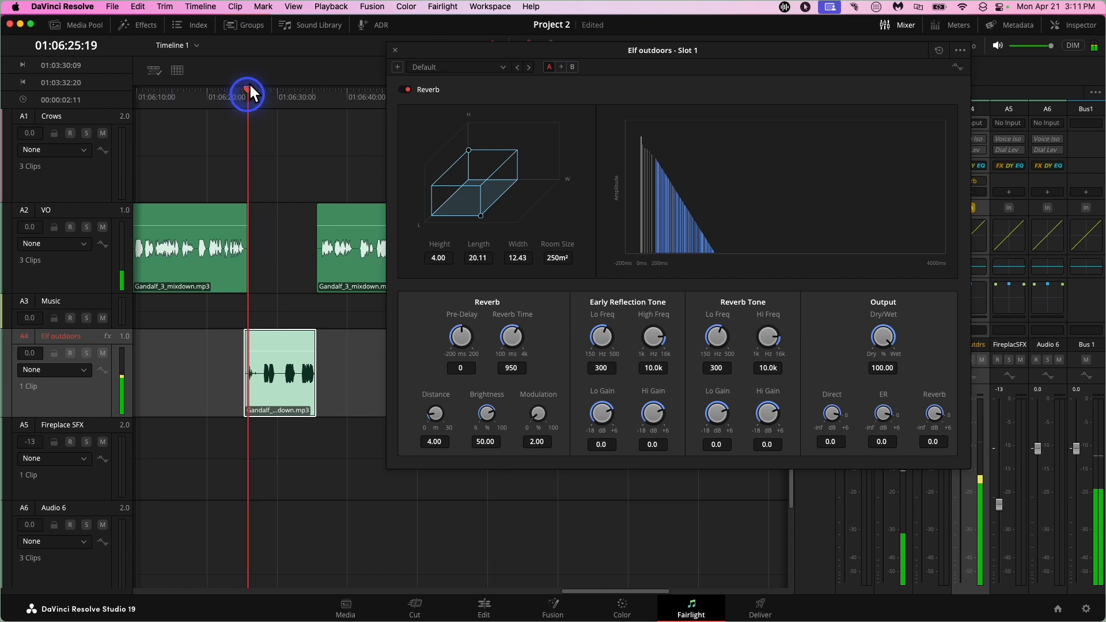
key("space")
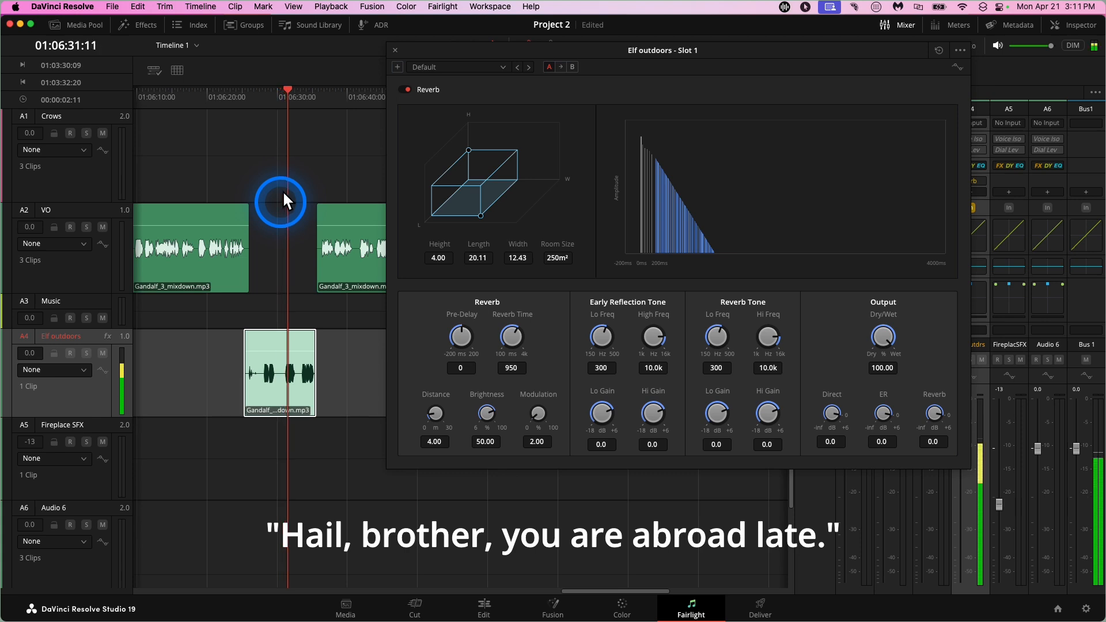
key("space")
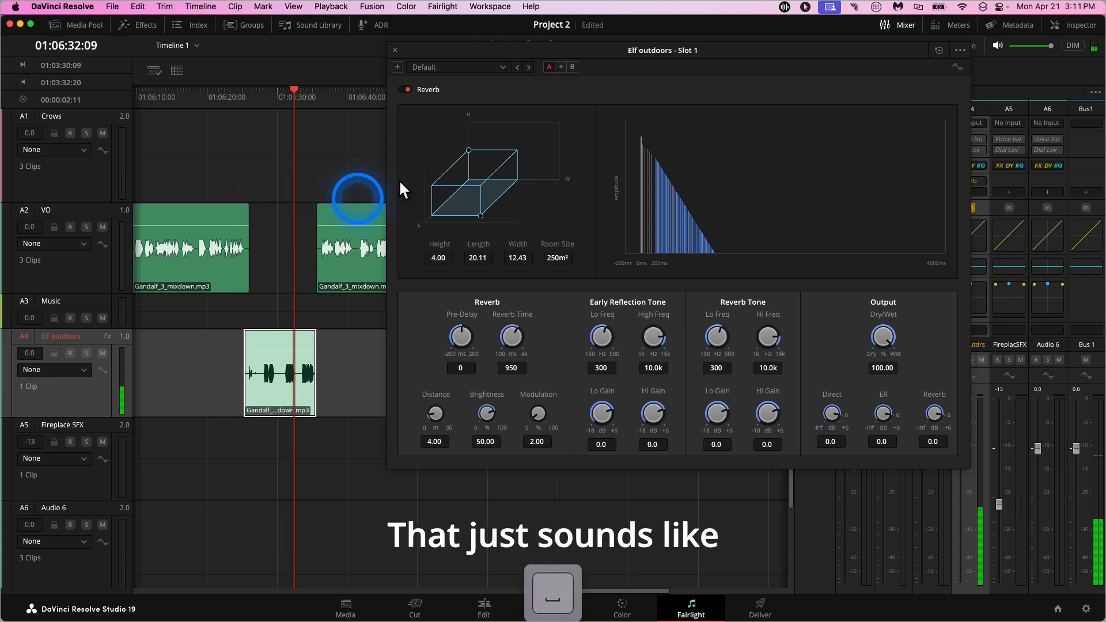
- Switch the reverb preset to Vocal Width, replace it with Concert Hall, and play the rest of the elf line
left_click(517, 66)
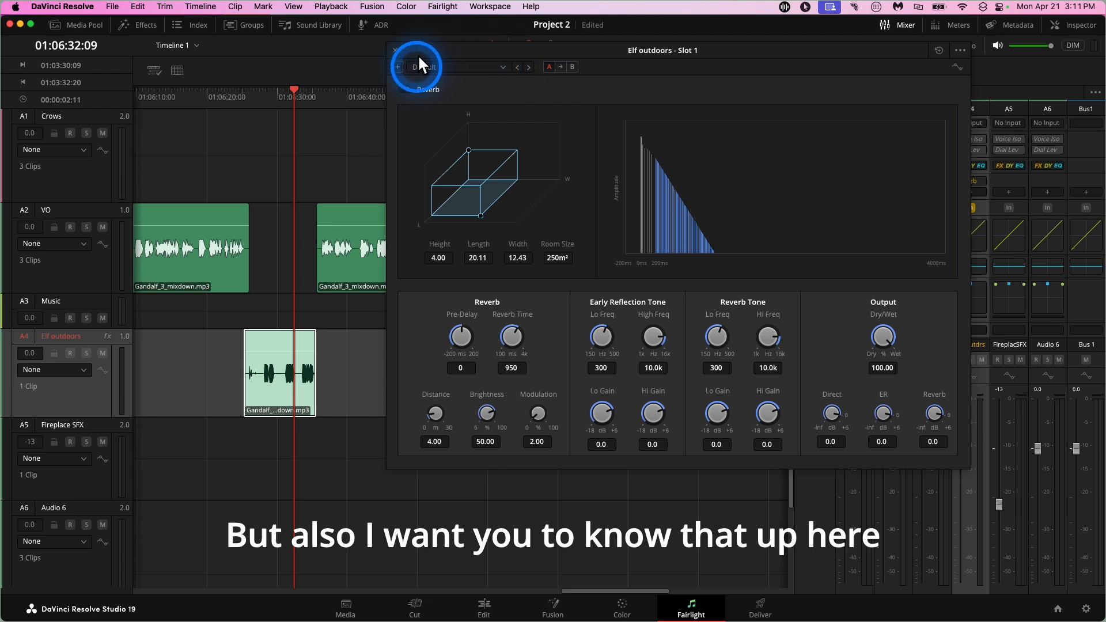
left_click(505, 56)
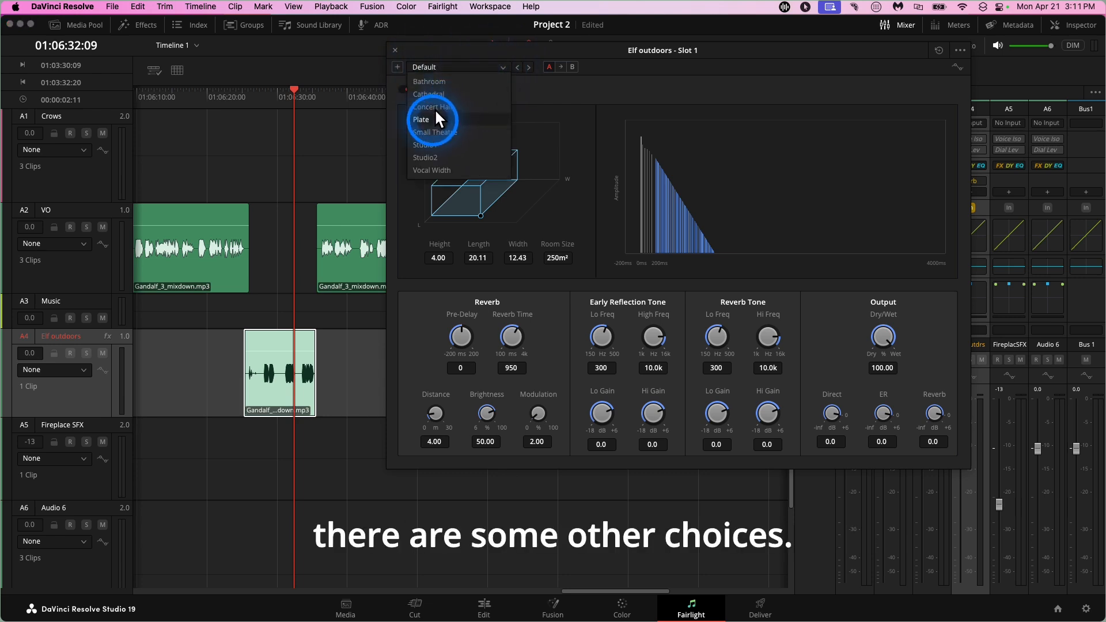
left_click(432, 169)
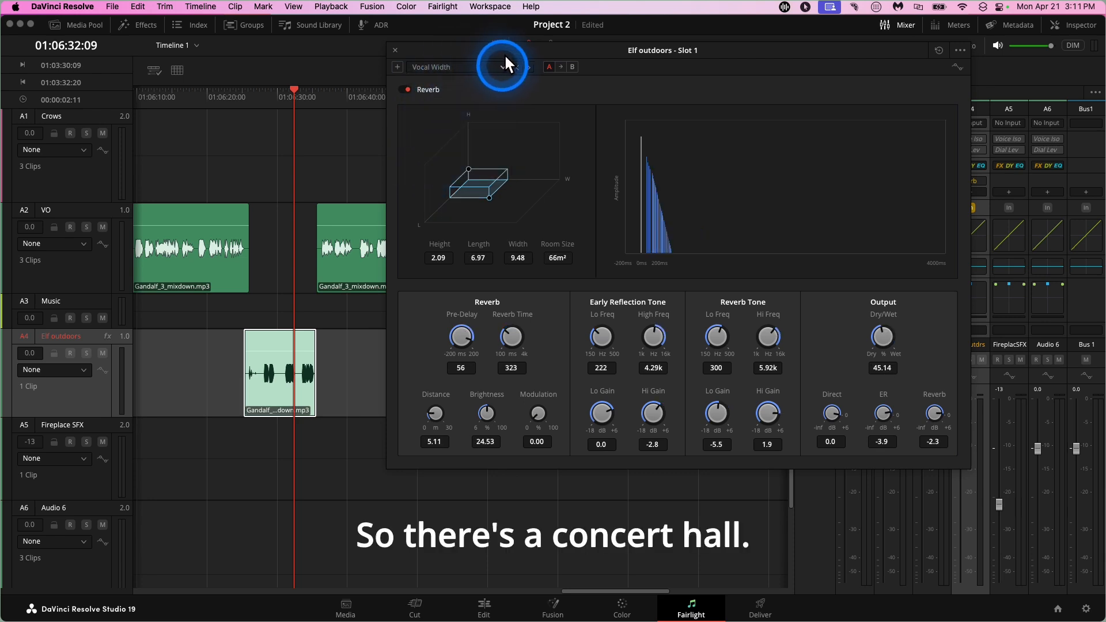
left_click(484, 68)
left_click(435, 106)
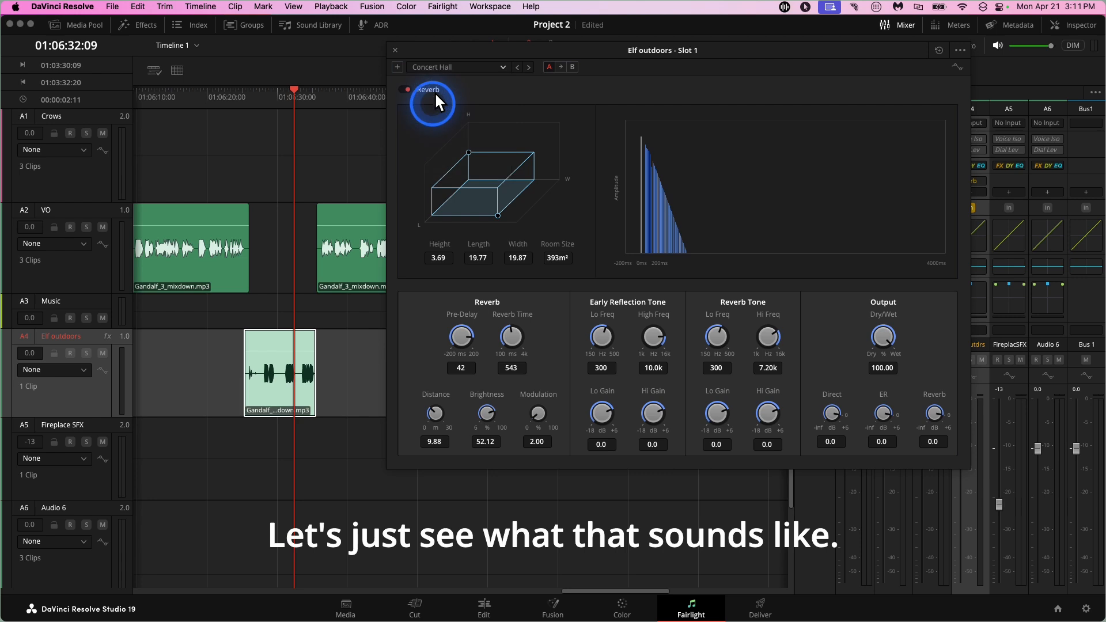
key("space")
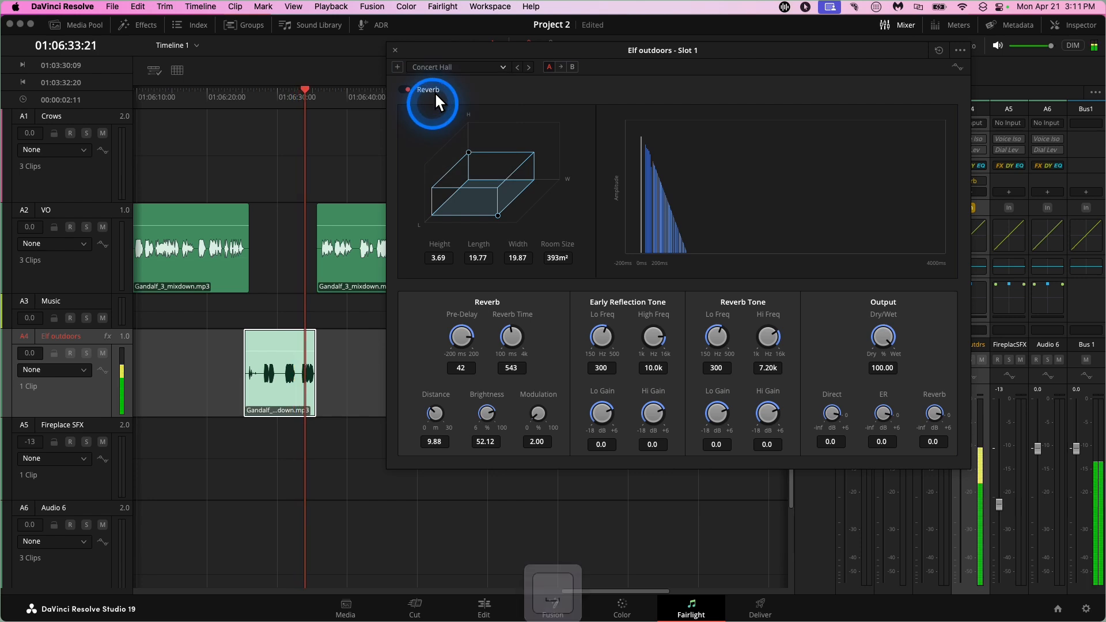
key("space")
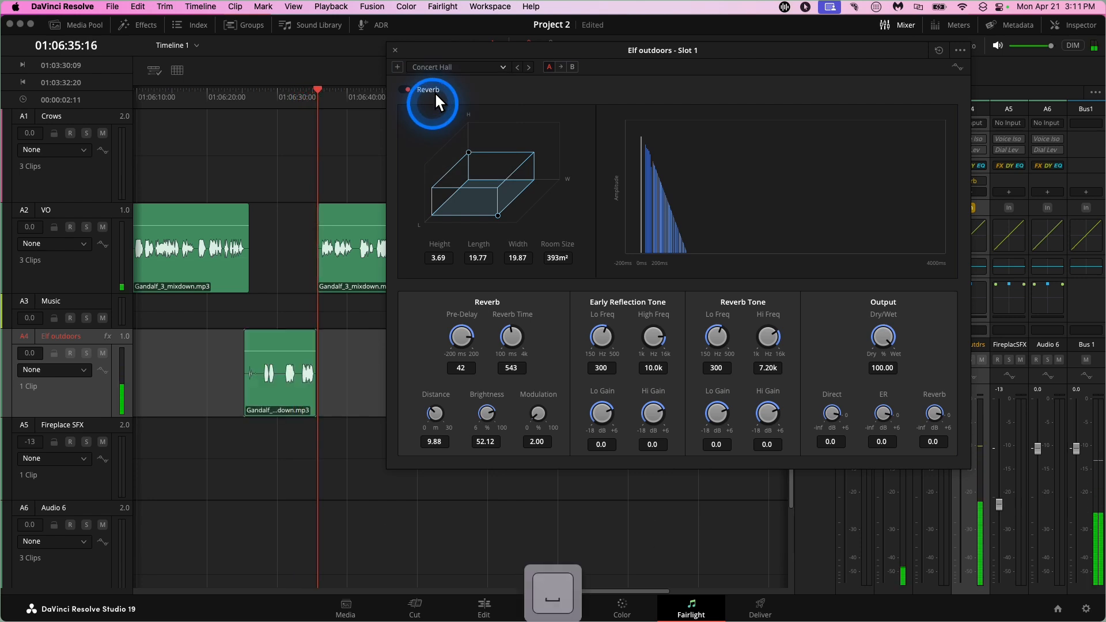
- Switch the reverb to the Bathroom preset and replay the Elf outdoors clip from its early part
left_click(501, 67)
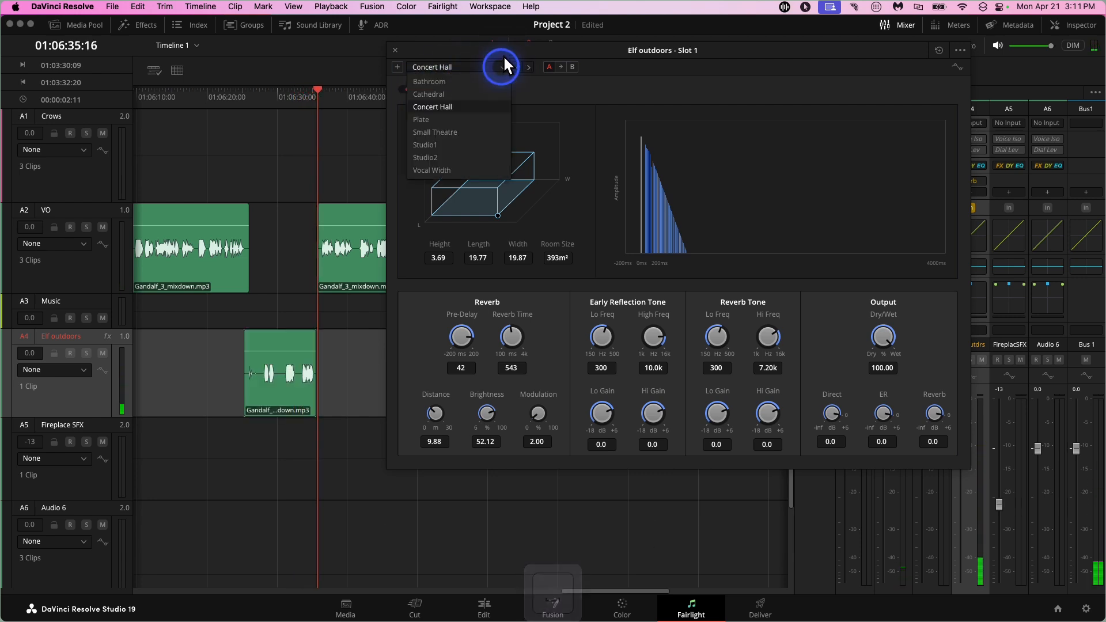
left_click(433, 72)
left_click(265, 82)
key("space")
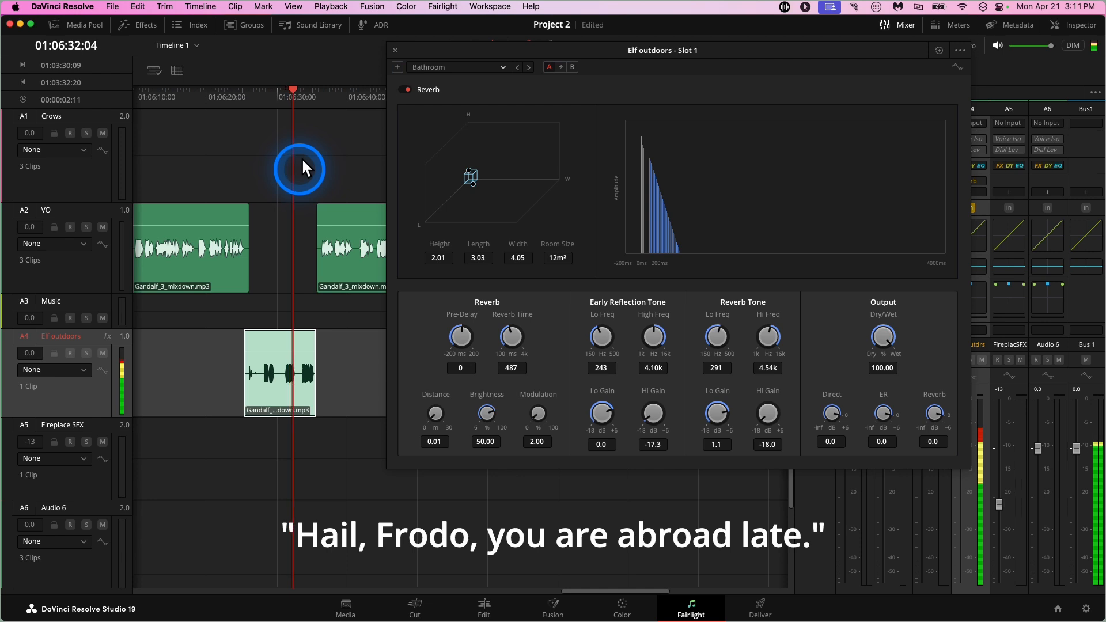
key("space")
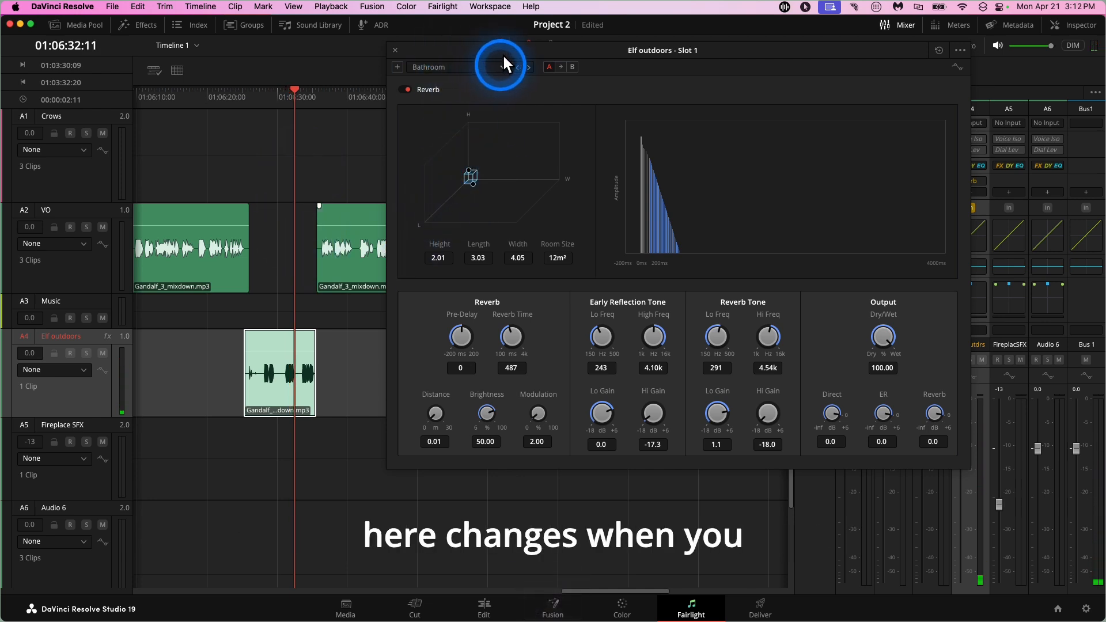
- Load the Cathedral preset, lower the room height to 3.84, and raise it to 8.39 while playing the elf clip
left_click(471, 69)
left_click(438, 93)
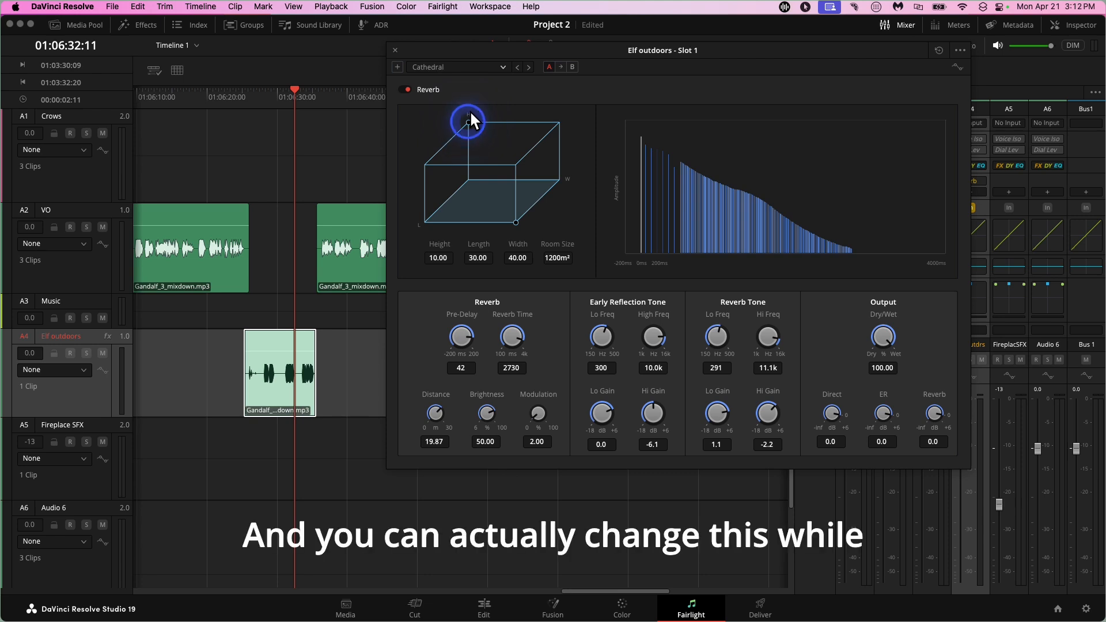
left_click_drag(471, 114, 476, 150)
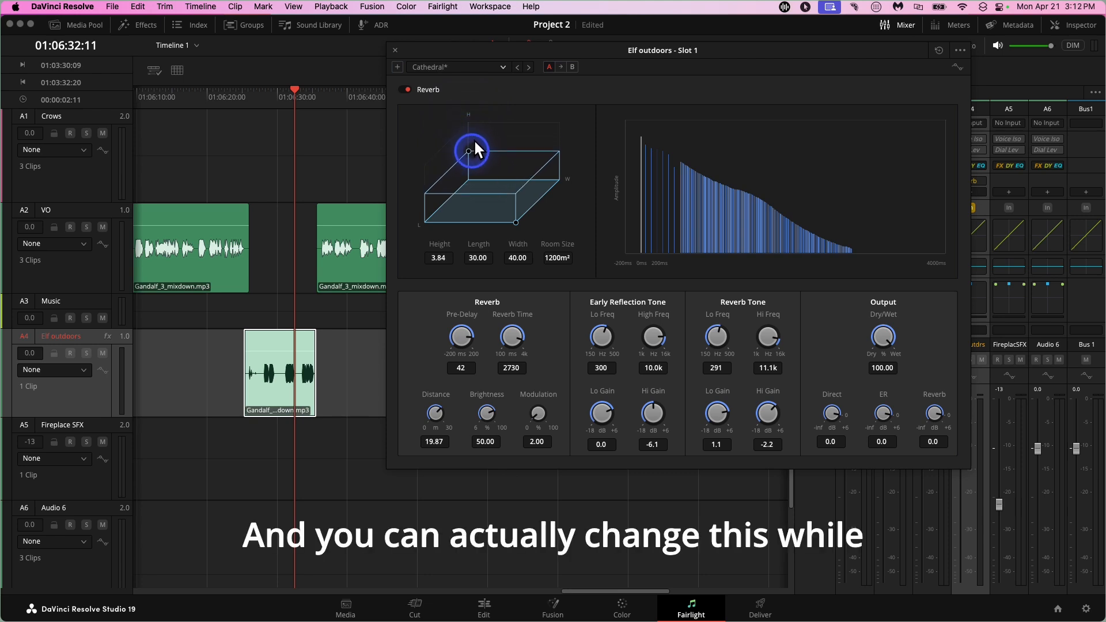
left_click(271, 86)
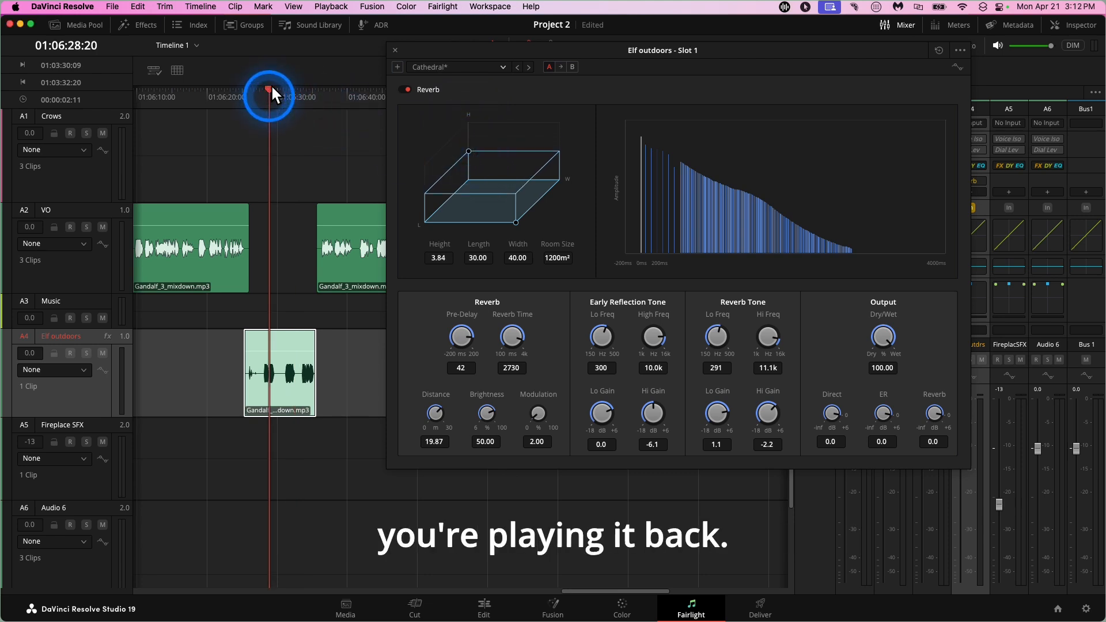
left_click(469, 150)
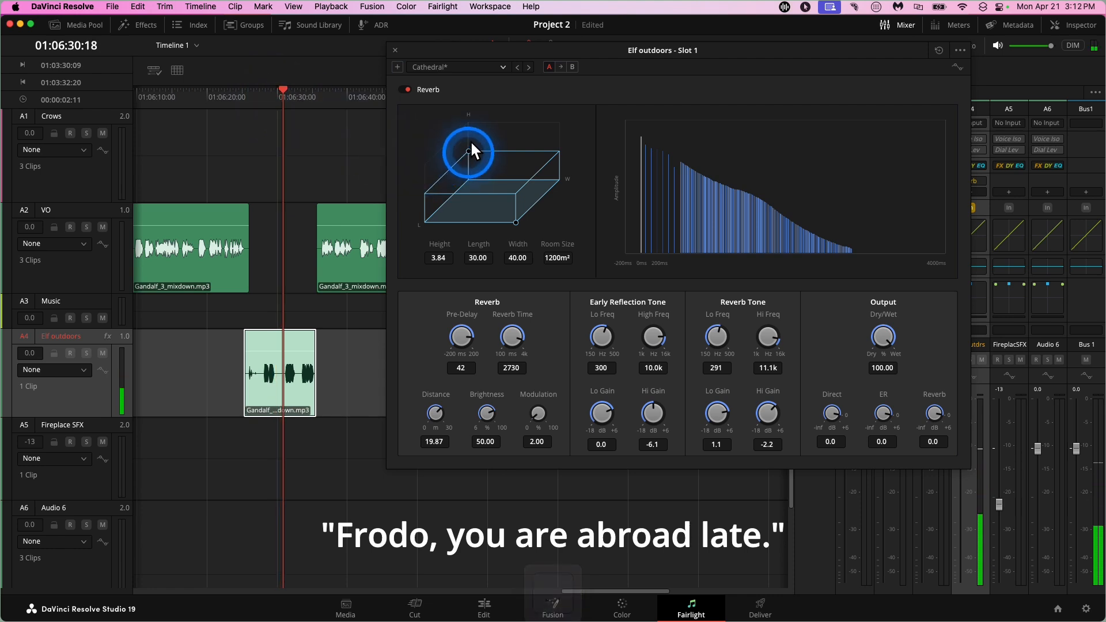
left_click_drag(471, 143, 479, 116)
key("space")
left_click(437, 268)
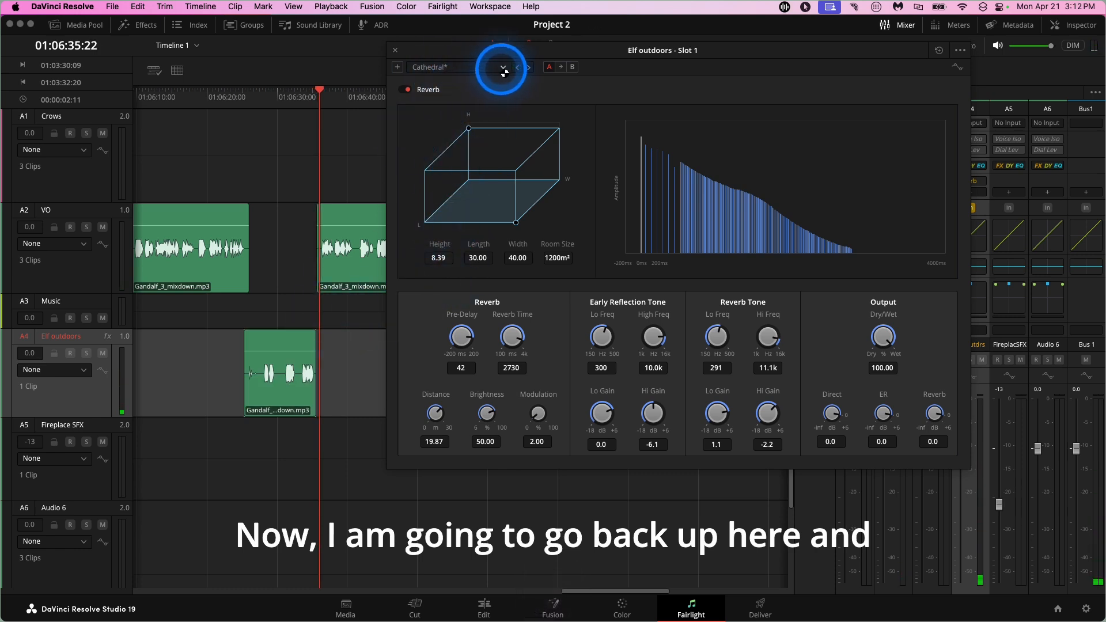
- Apply the Small Theatre reverb preset and play the Elf outdoors clip from near its start
left_click_drag(504, 71, 427, 132)
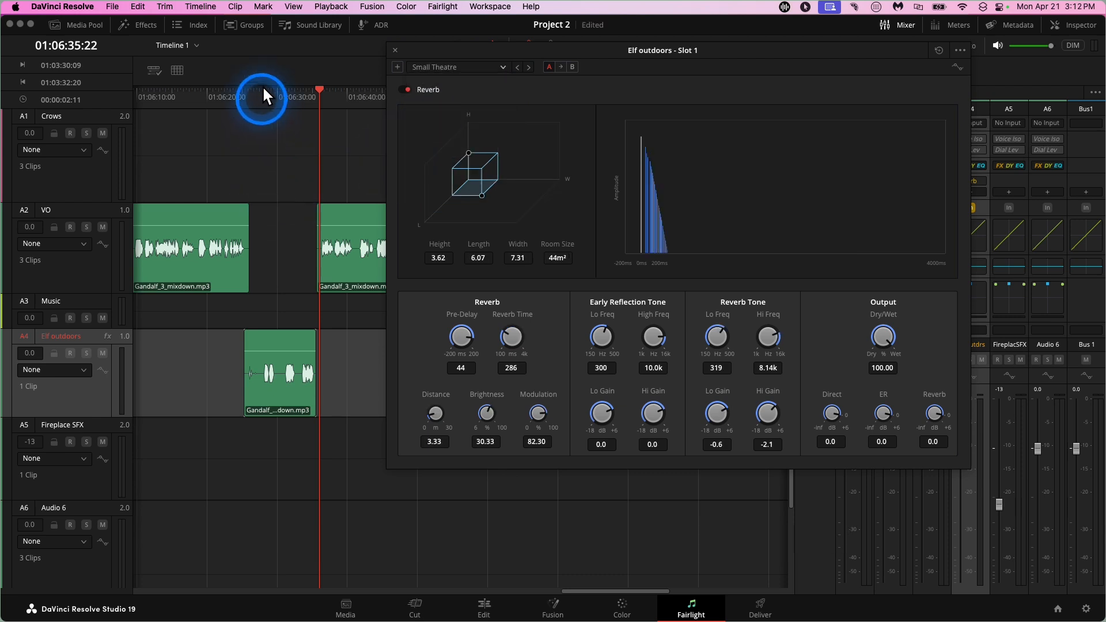
left_click_drag(263, 89, 252, 90)
key("space")
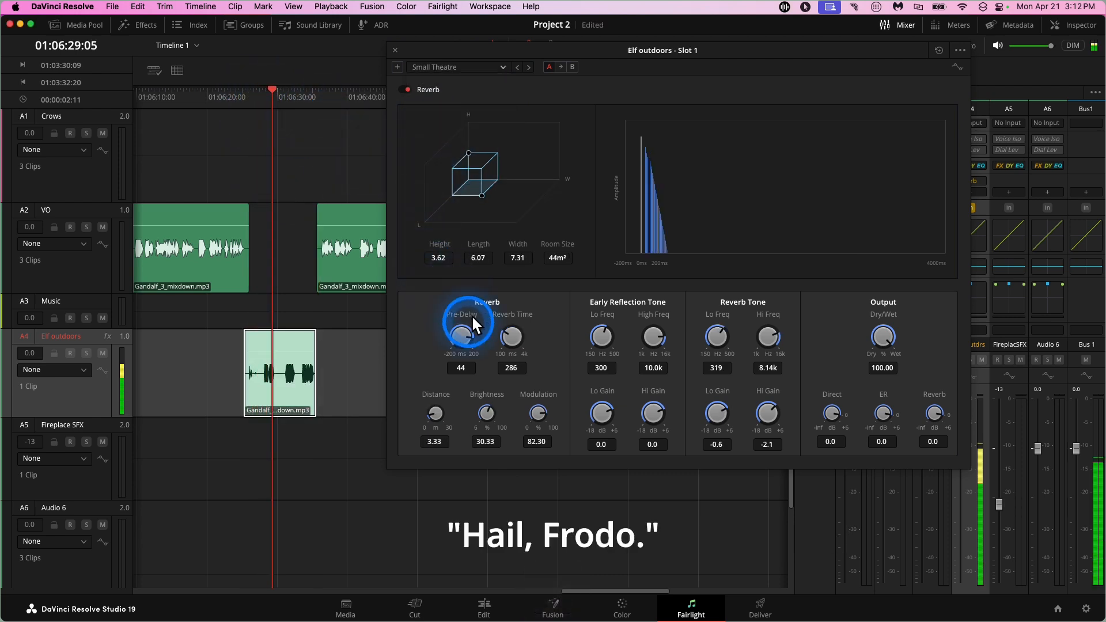
key("space")
- Set the reverb's Pre-Delay to -4, and lower its Reverb Time to 244 while playing the elf clip
left_click_drag(475, 327, 435, 296)
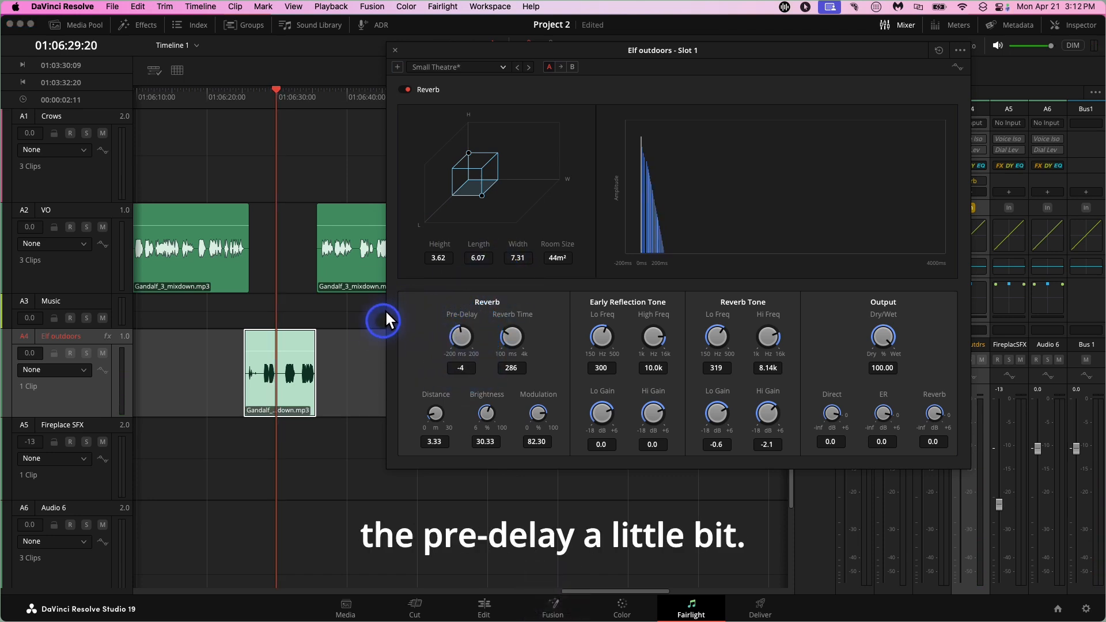
left_click(262, 90)
key("space")
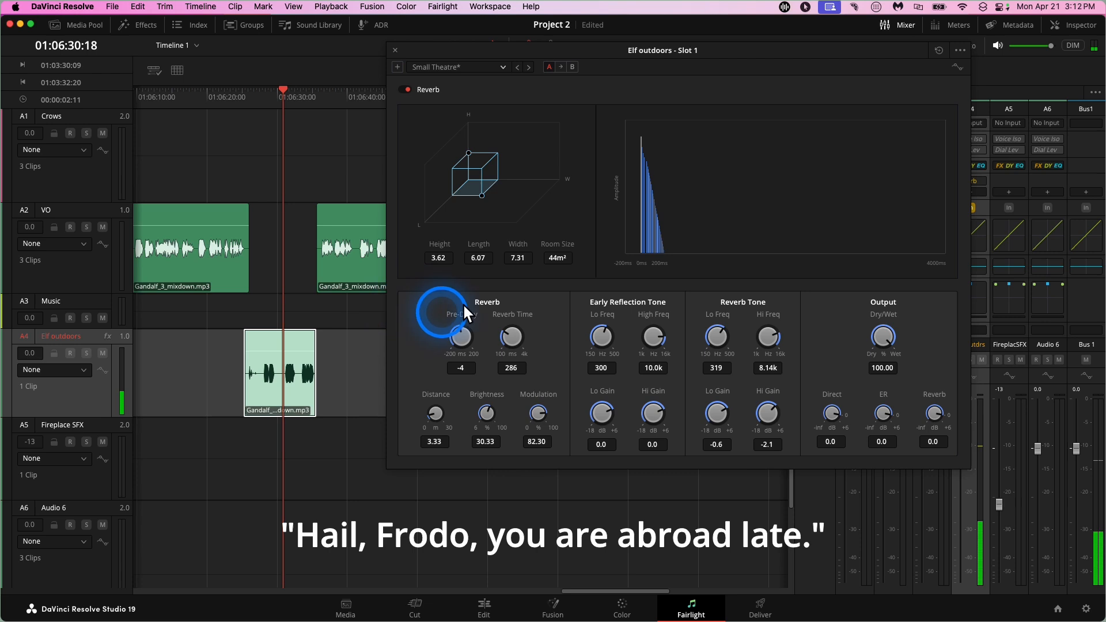
left_click_drag(504, 317, 494, 322)
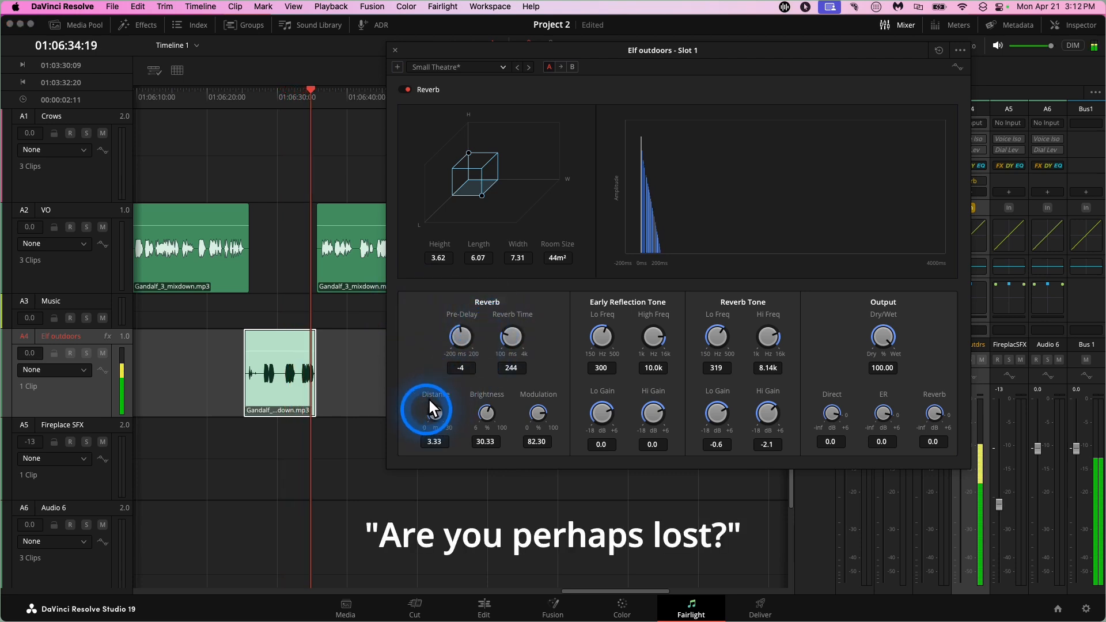
key("space")
- Set the reverb's Distance to 11.51 and replay the Elf outdoors clip to check the sound
left_click_drag(430, 402, 492, 359)
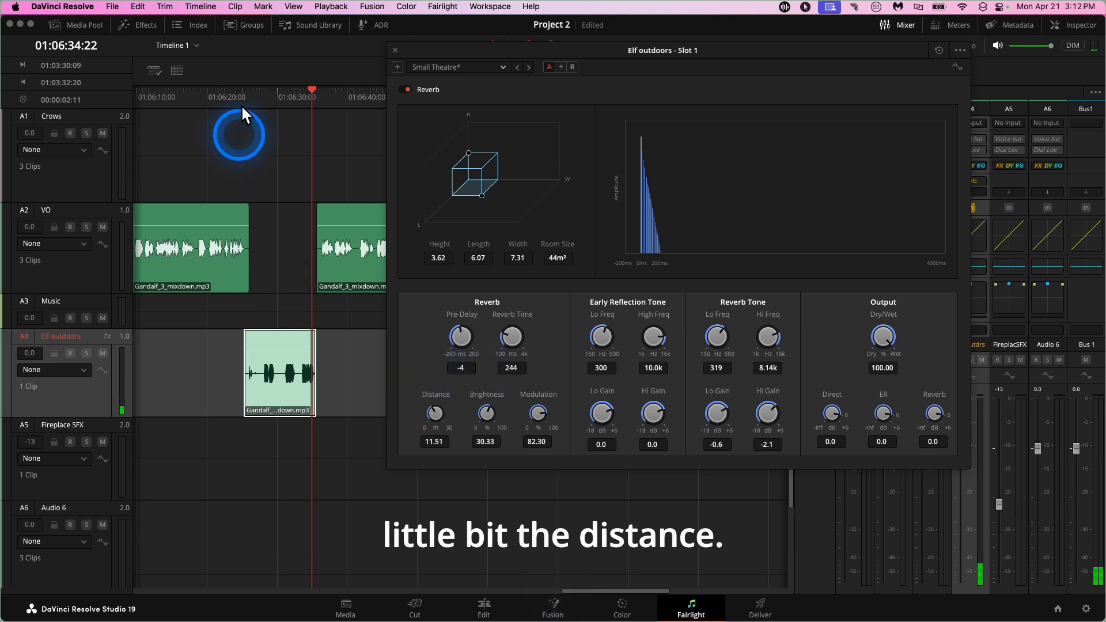
left_click(264, 84)
key("space")
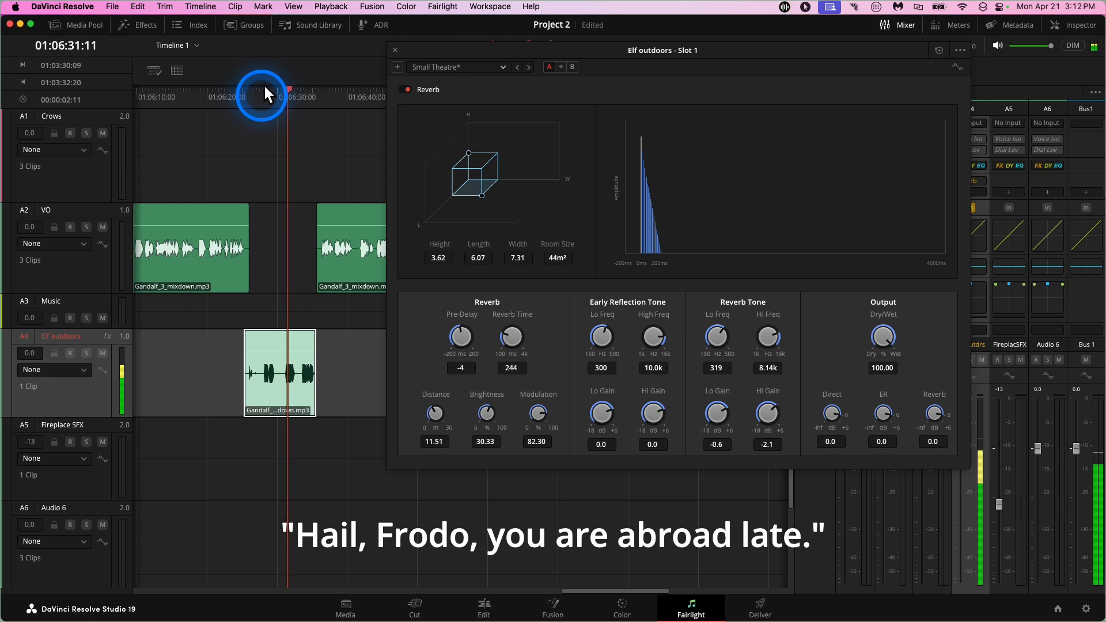
key("space")
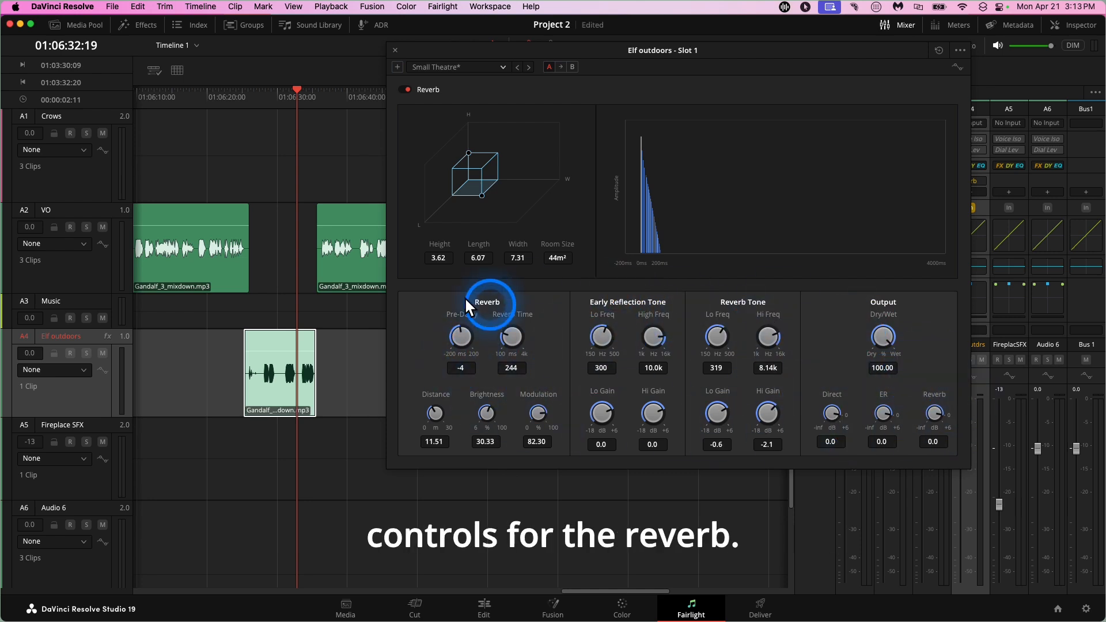
- Close the Reverb settings window, reopen it from the A4 channel's effect slot in the mixer, and close it again
left_click_drag(421, 42, 441, 12)
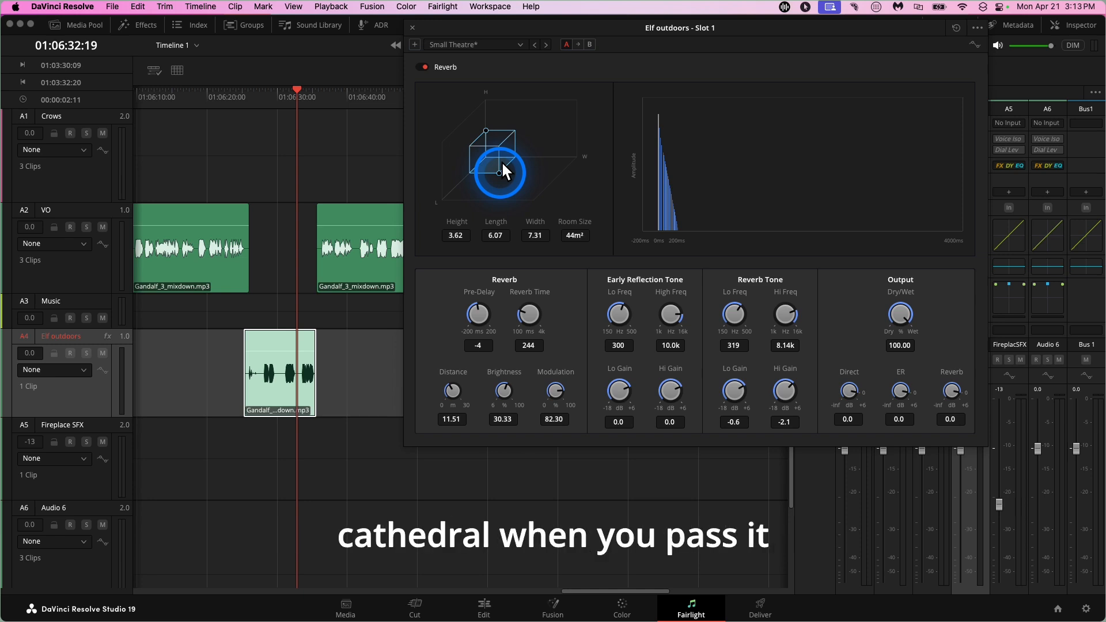
left_click(412, 27)
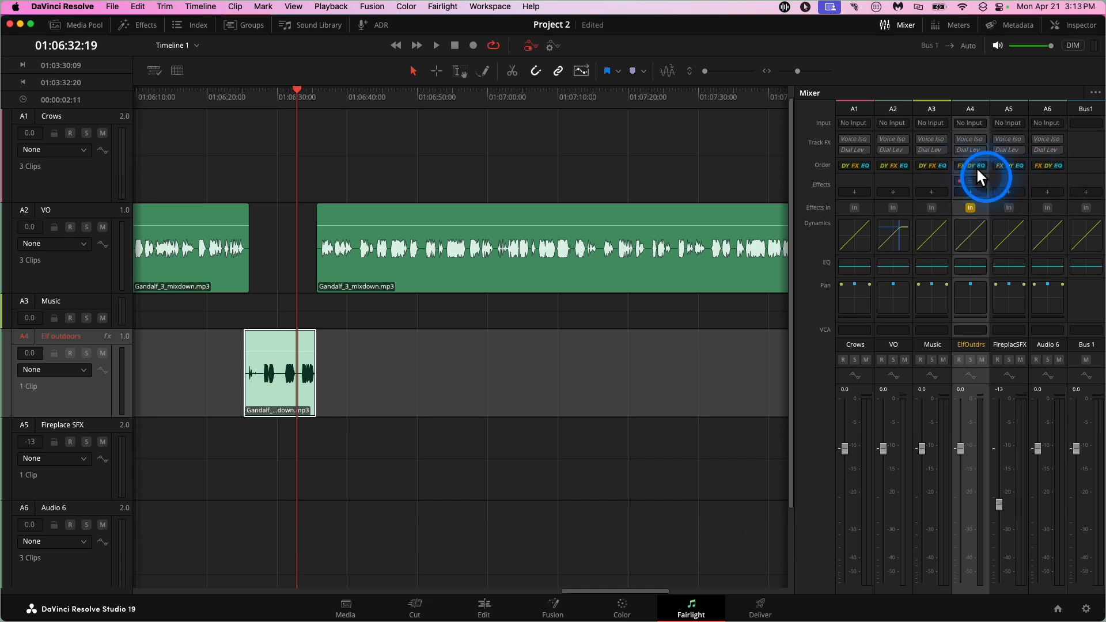
mouse_move(959, 178)
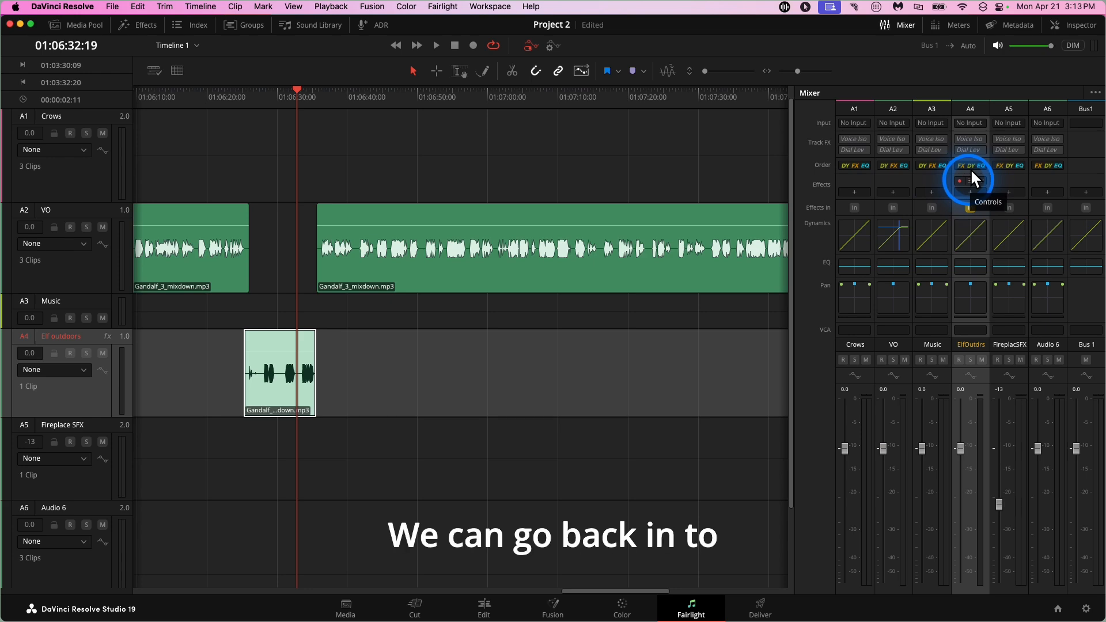
left_click(970, 173)
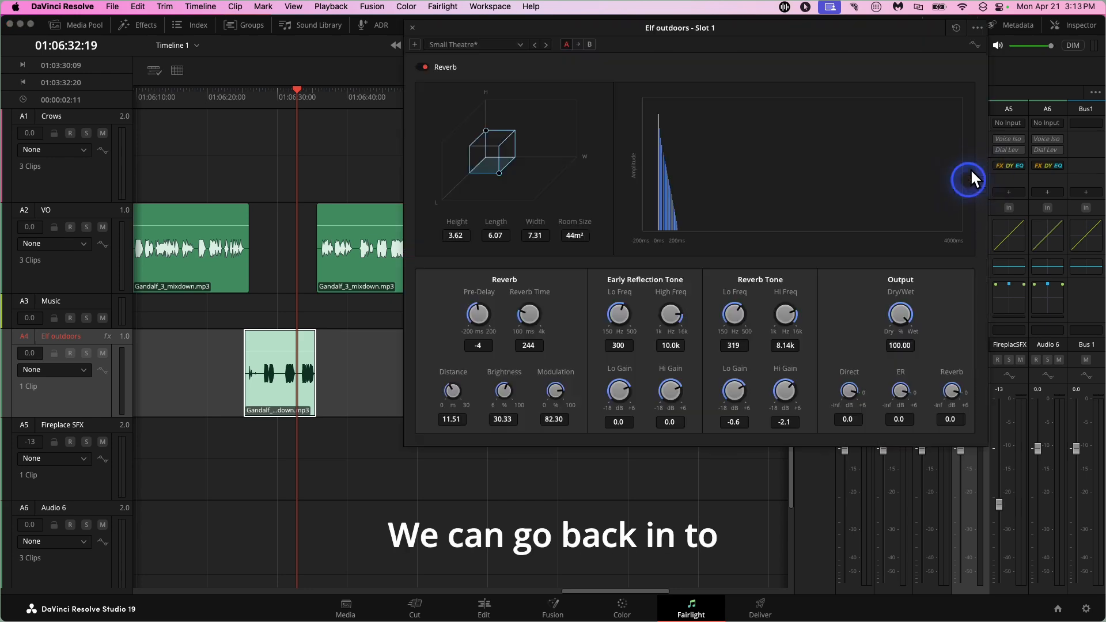
left_click(412, 27)
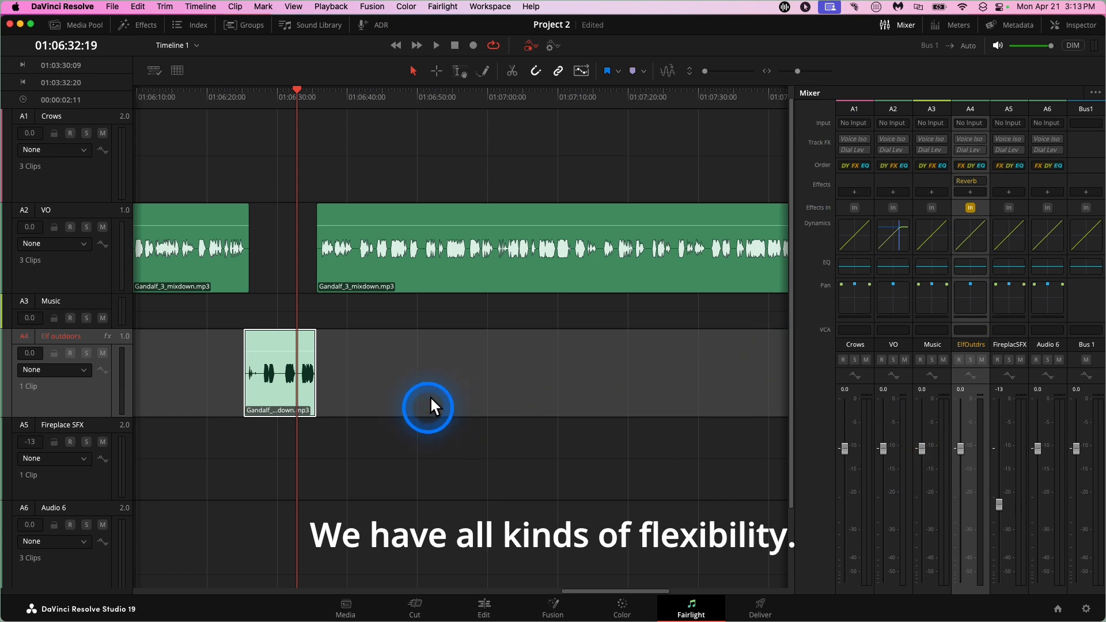